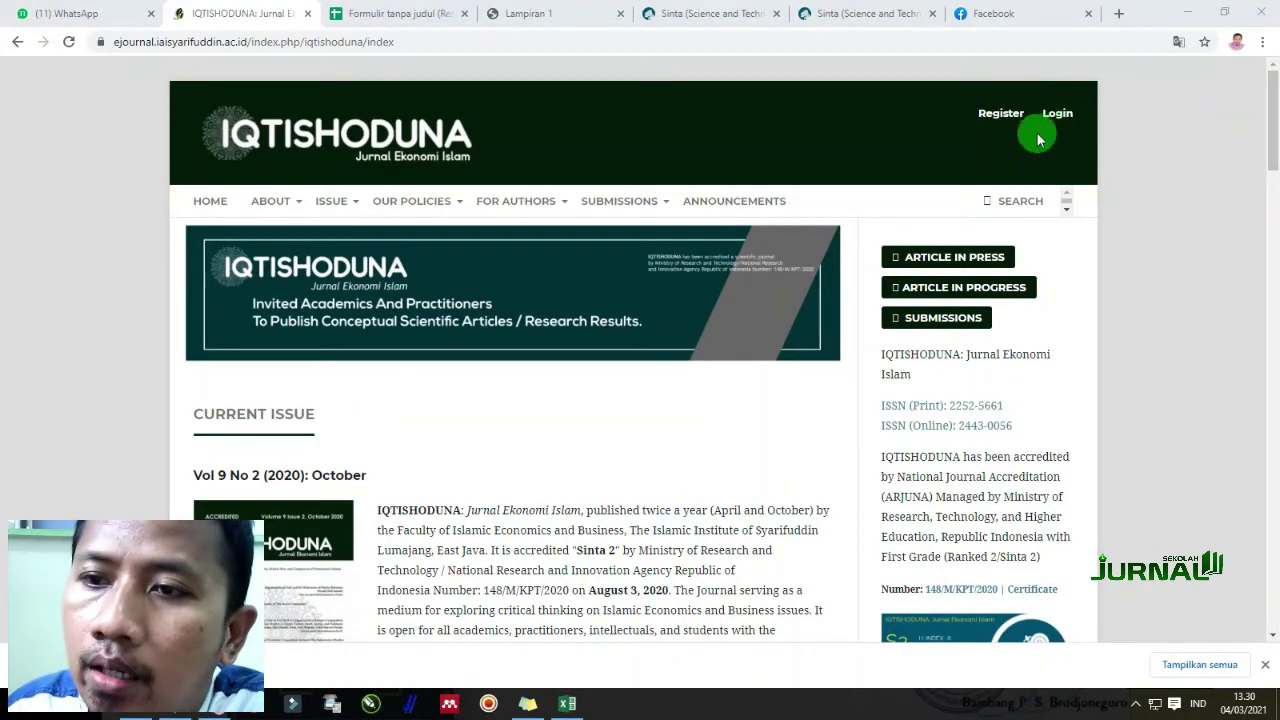
Open the Submit Article Guideline from Tutorials, read it, and return to the IQTISHODUNA home tab
drag(1274, 128, 1270, 316)
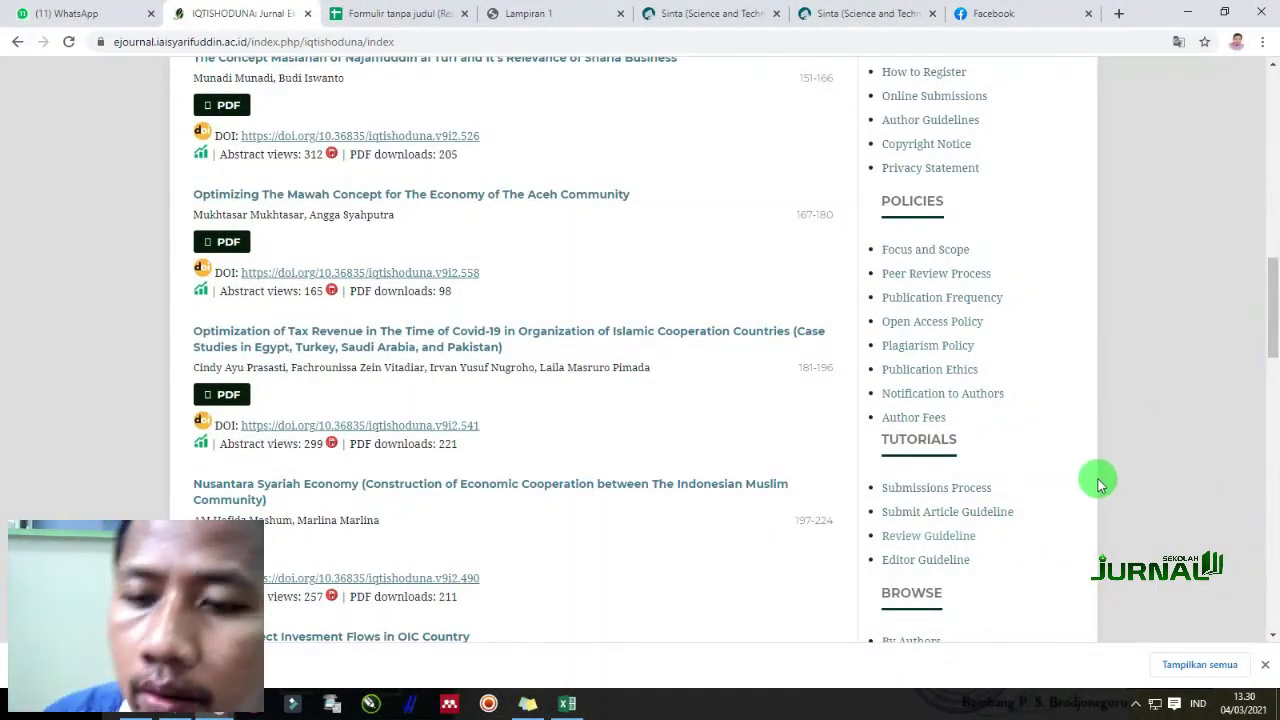
click(952, 513)
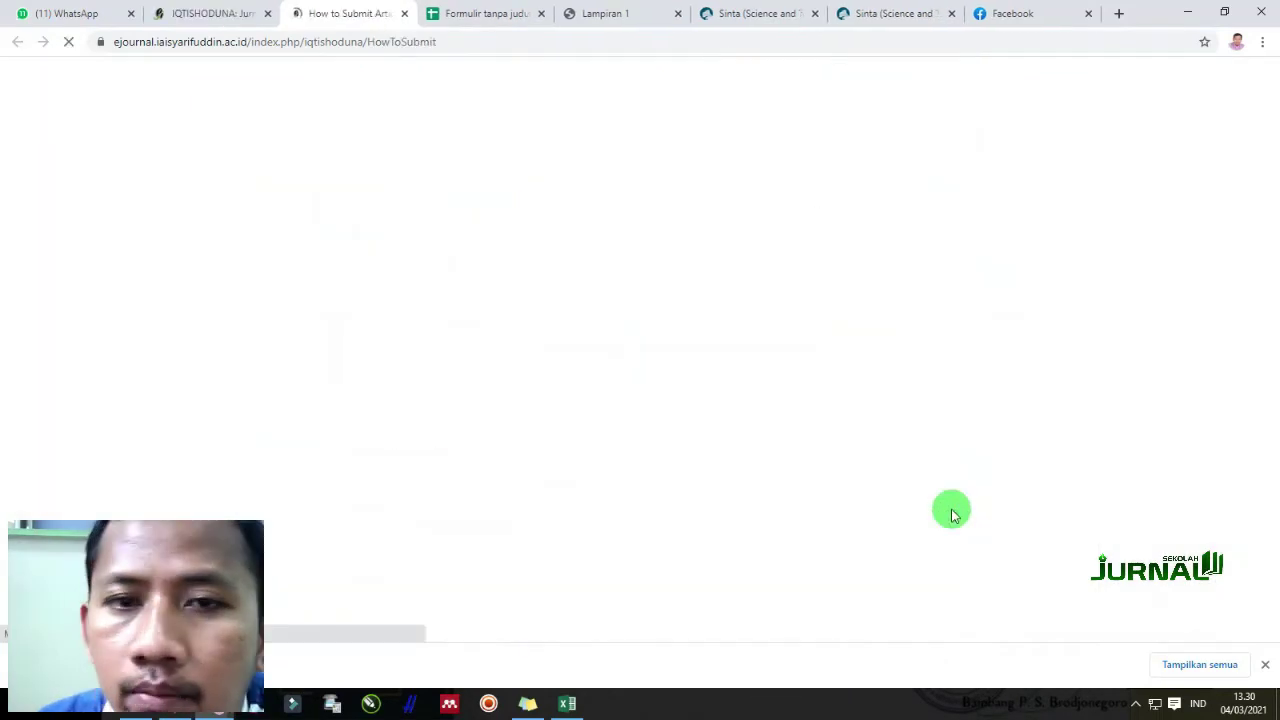
click(1263, 666)
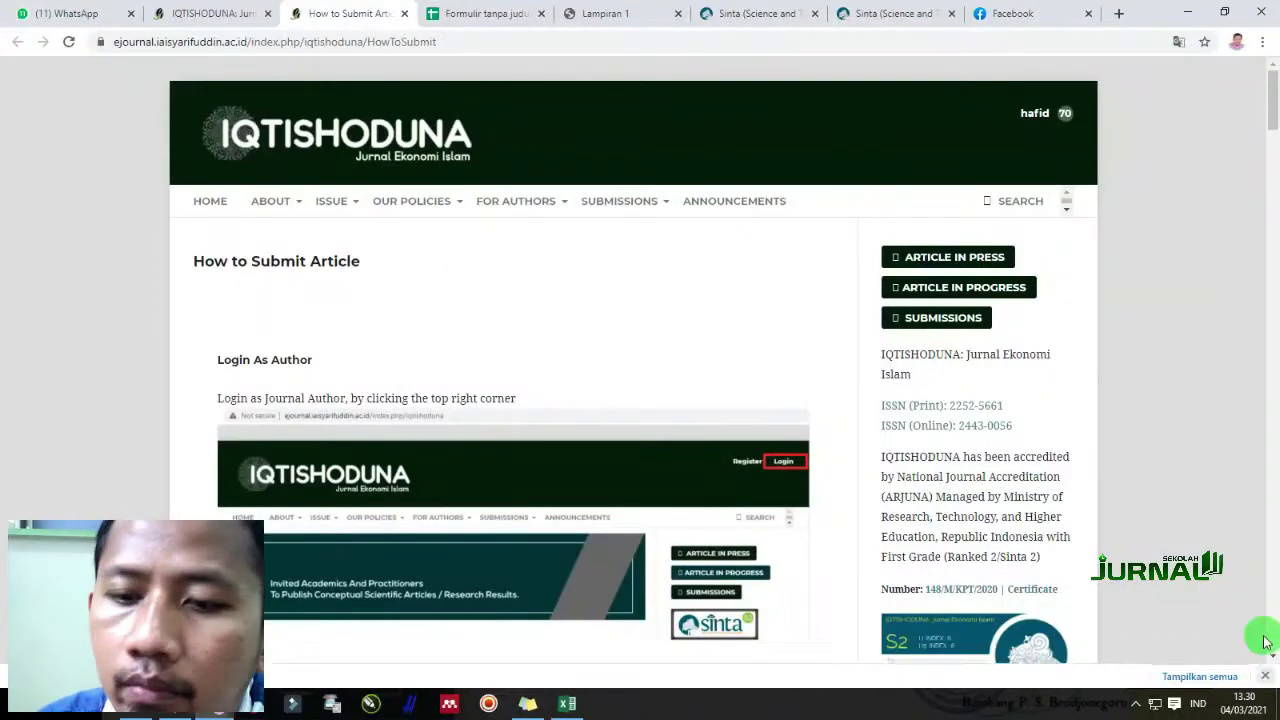
scroll(300, 514, down, 2)
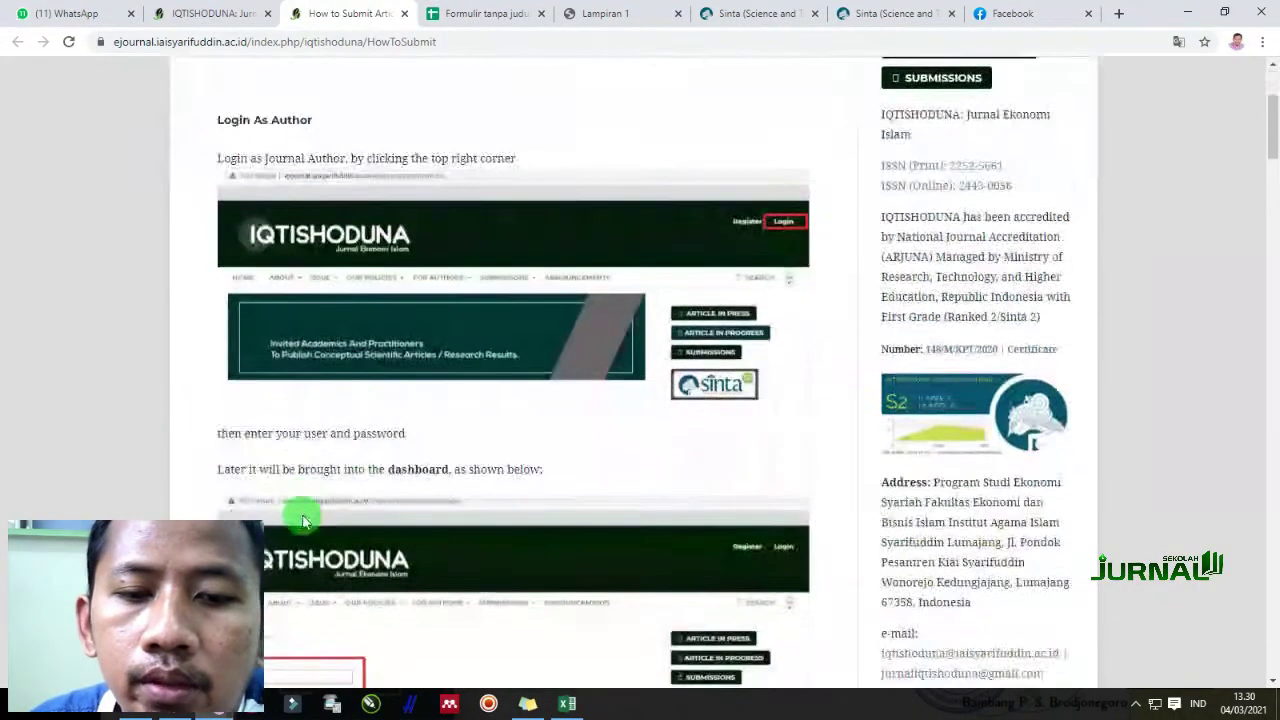
click(205, 13)
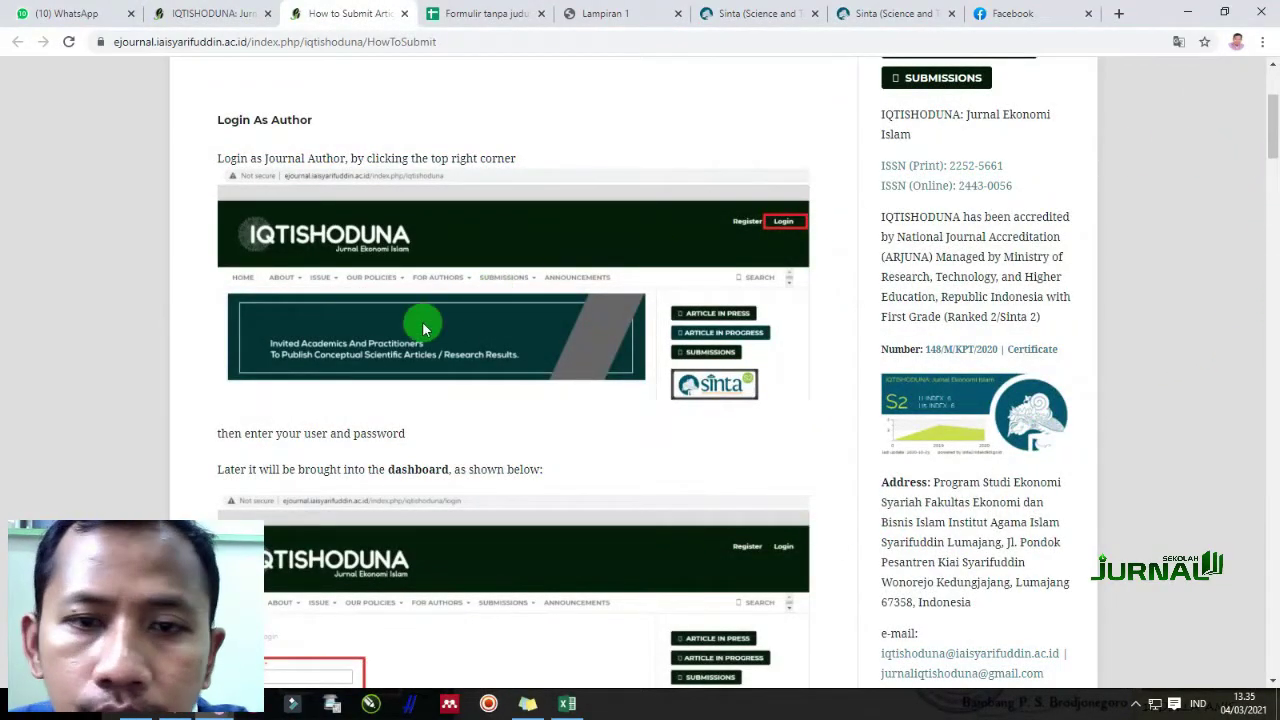
scroll(572, 409, down, 1)
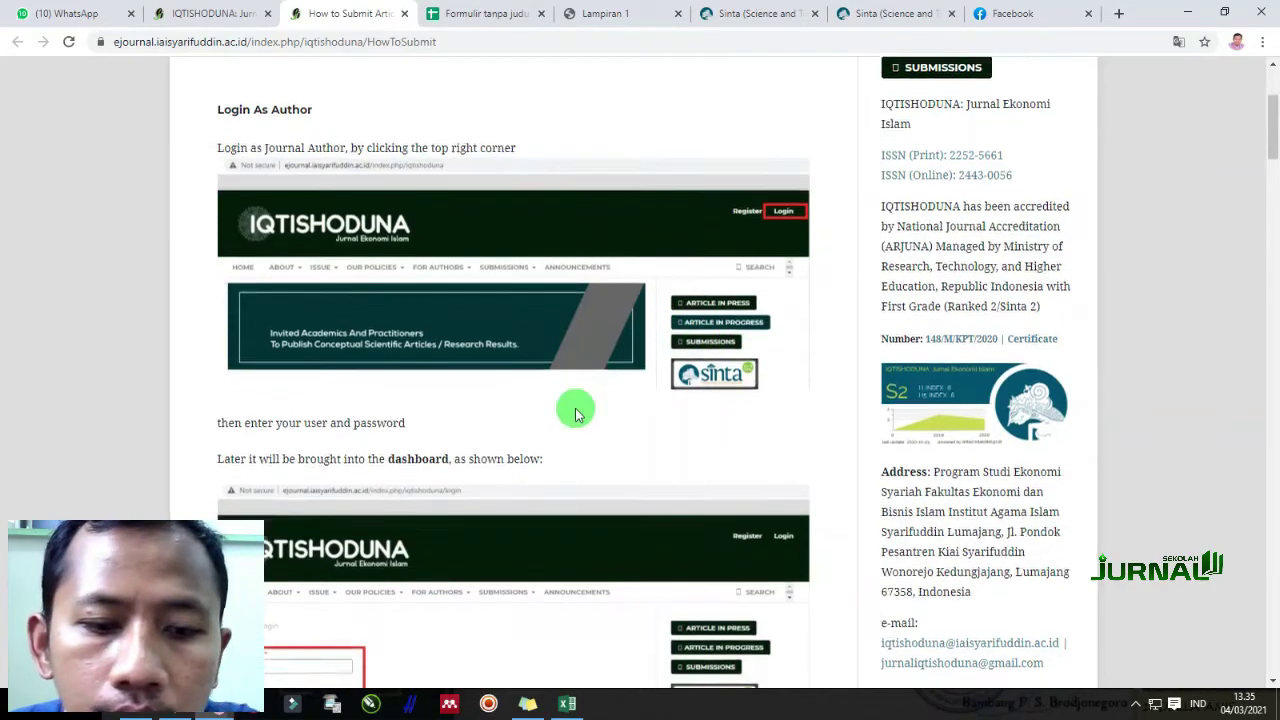
drag(1272, 160, 1270, 240)
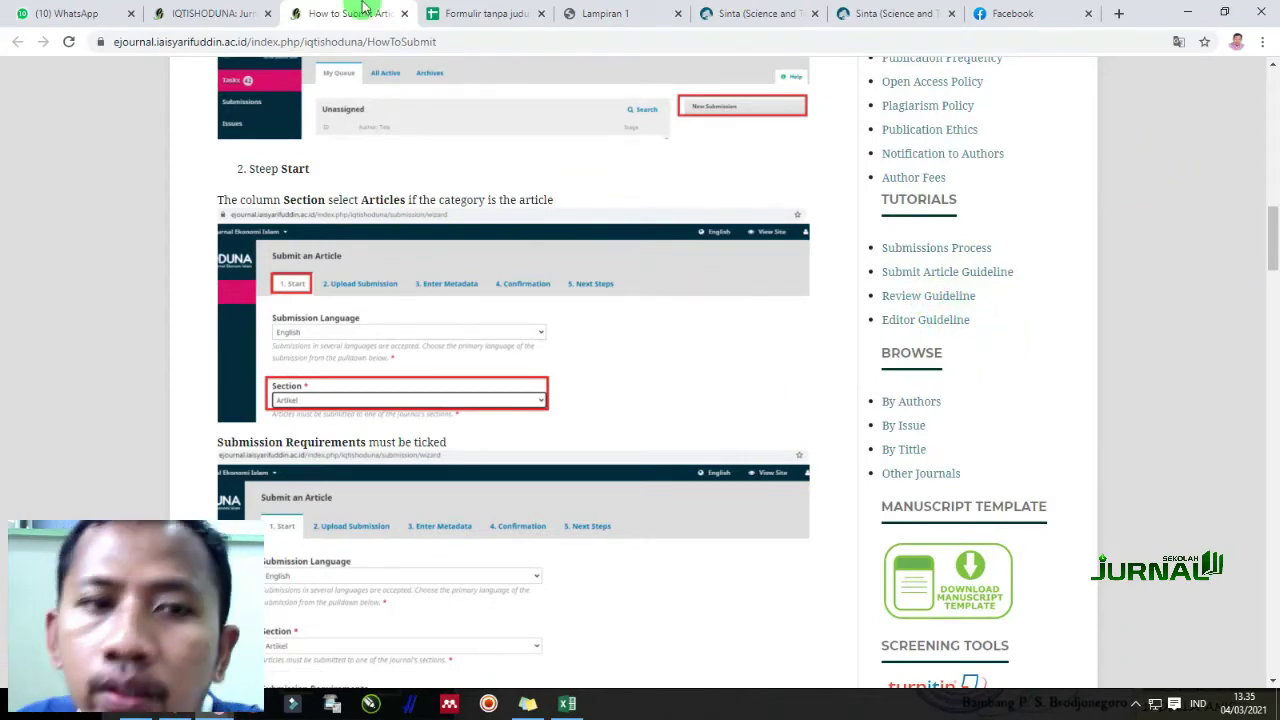
click(210, 13)
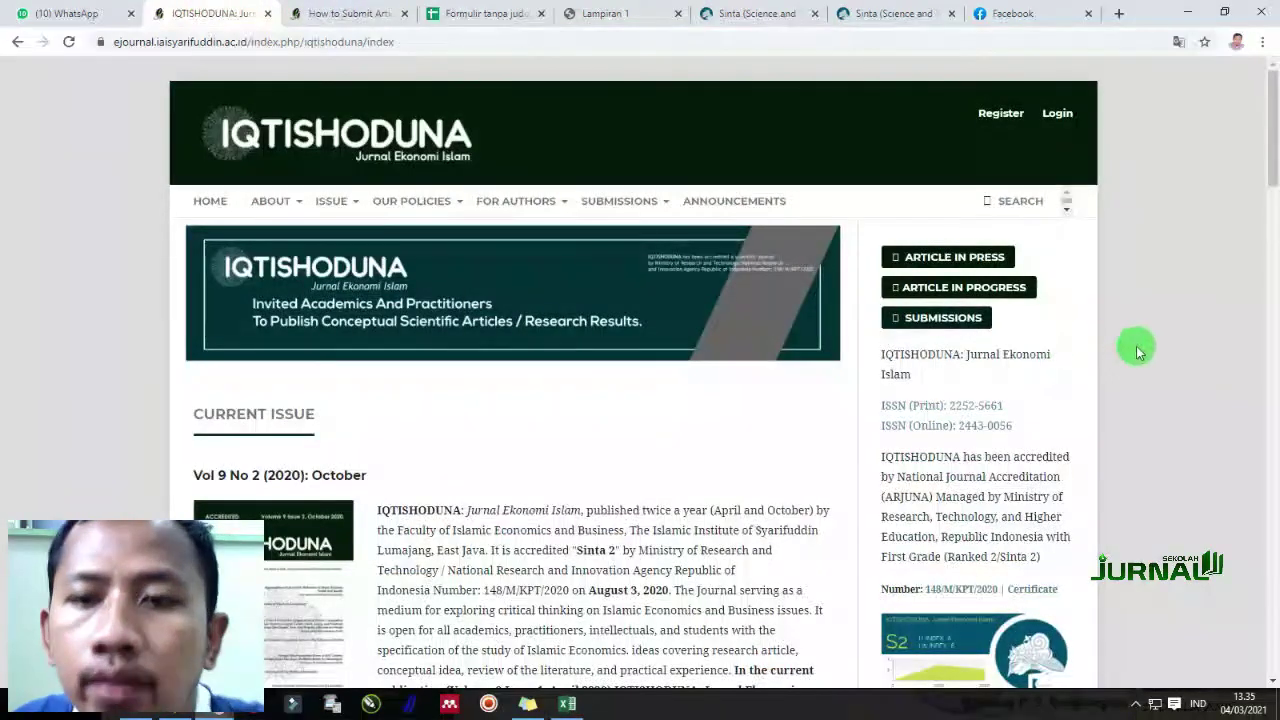
Select the author's e-mail in Sticky Notes and open the Register page
click(528, 703)
drag(1240, 641, 1145, 612)
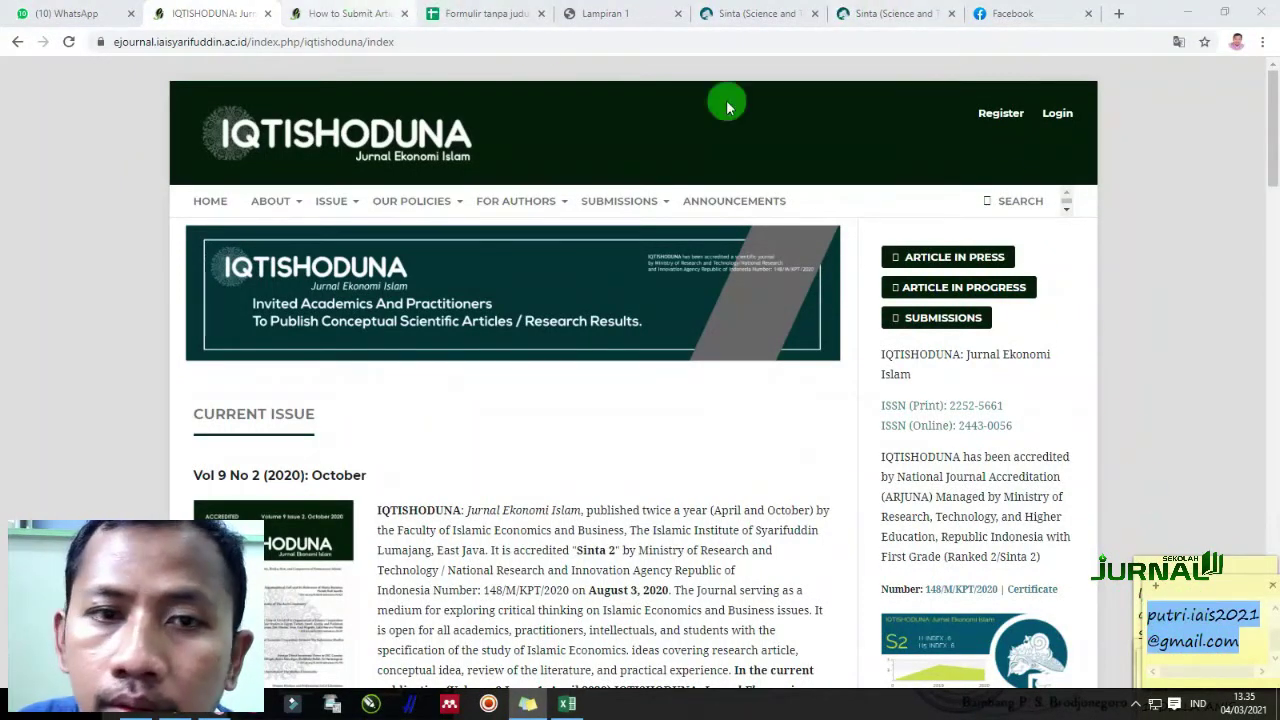
click(1010, 116)
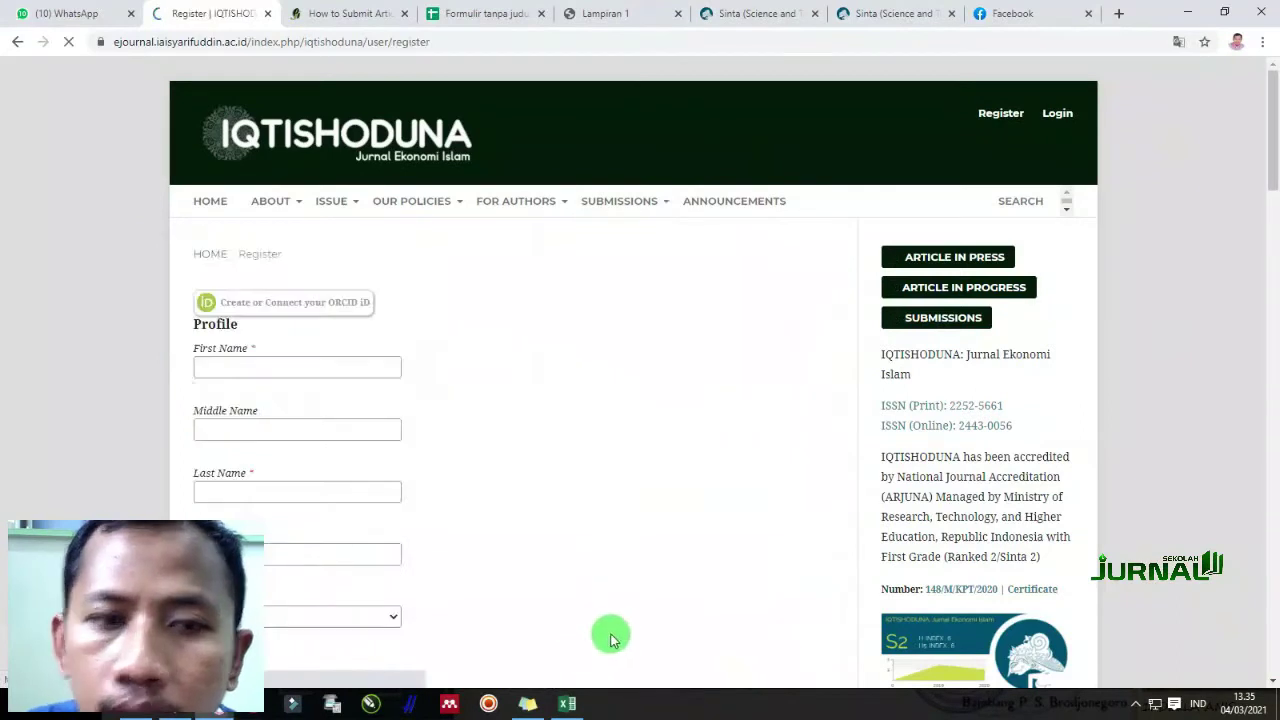
Enter the author's first name and last name in the profile fields
click(233, 367)
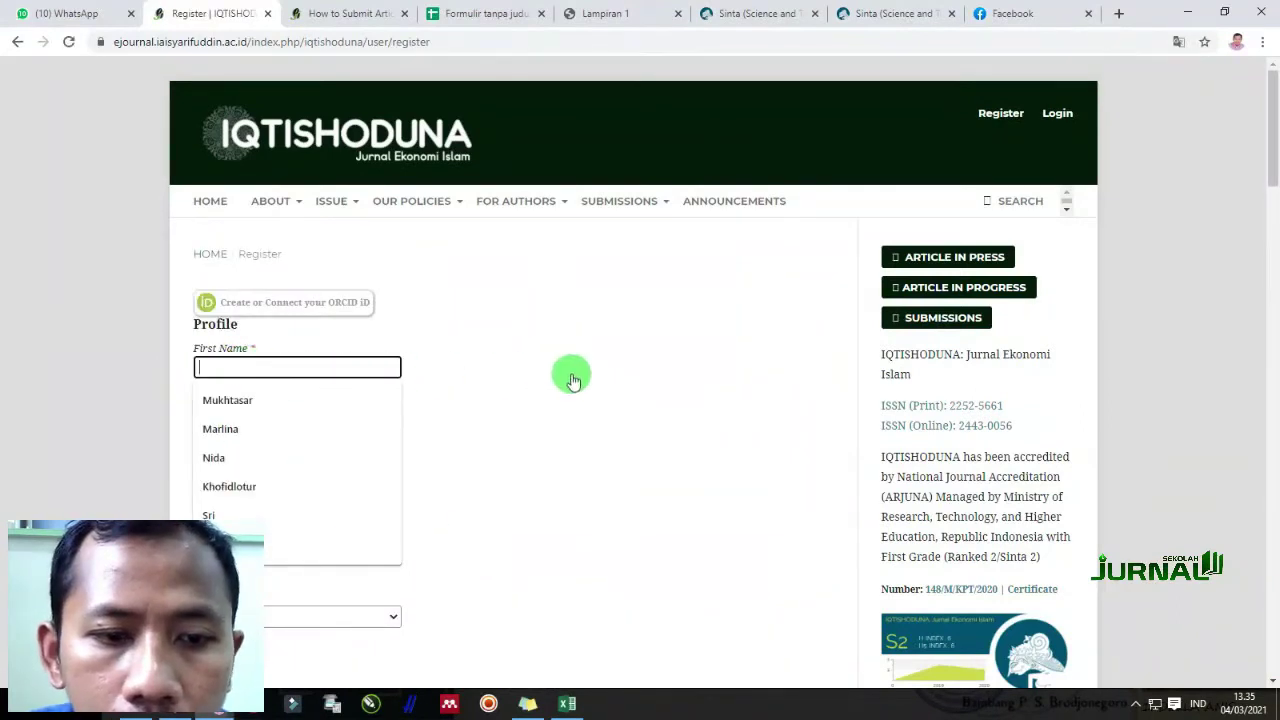
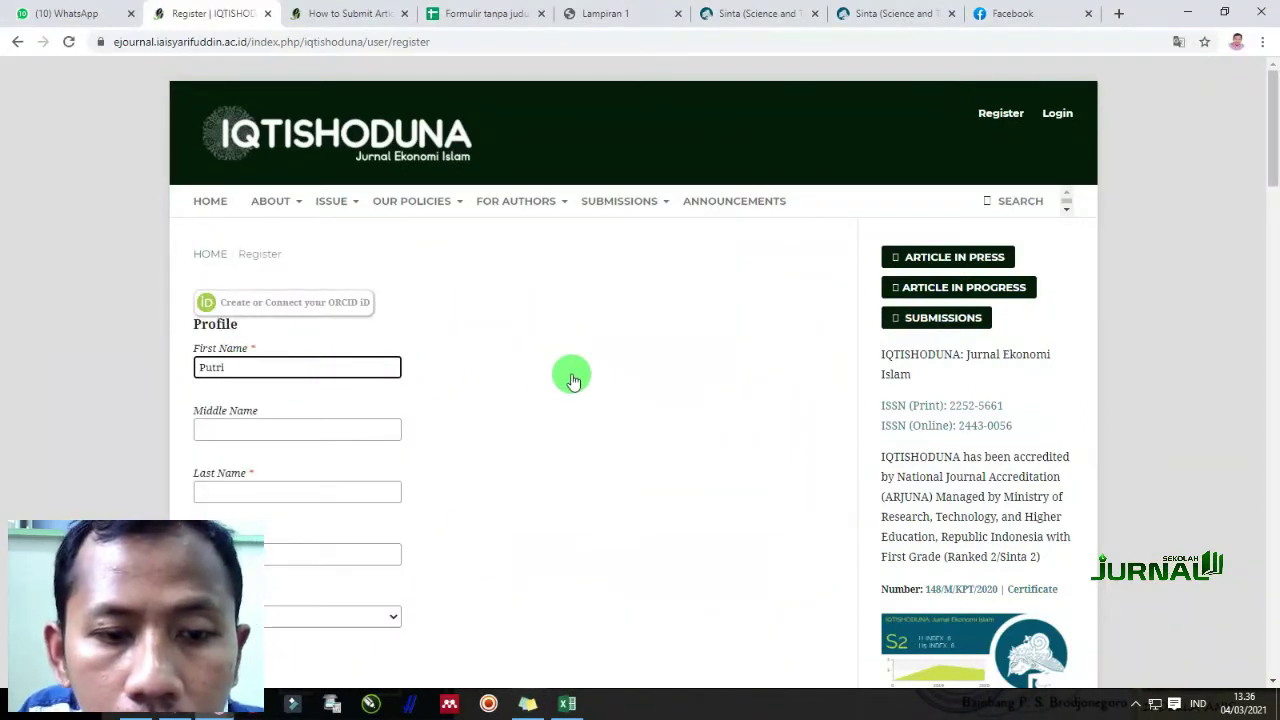
key(Tab)
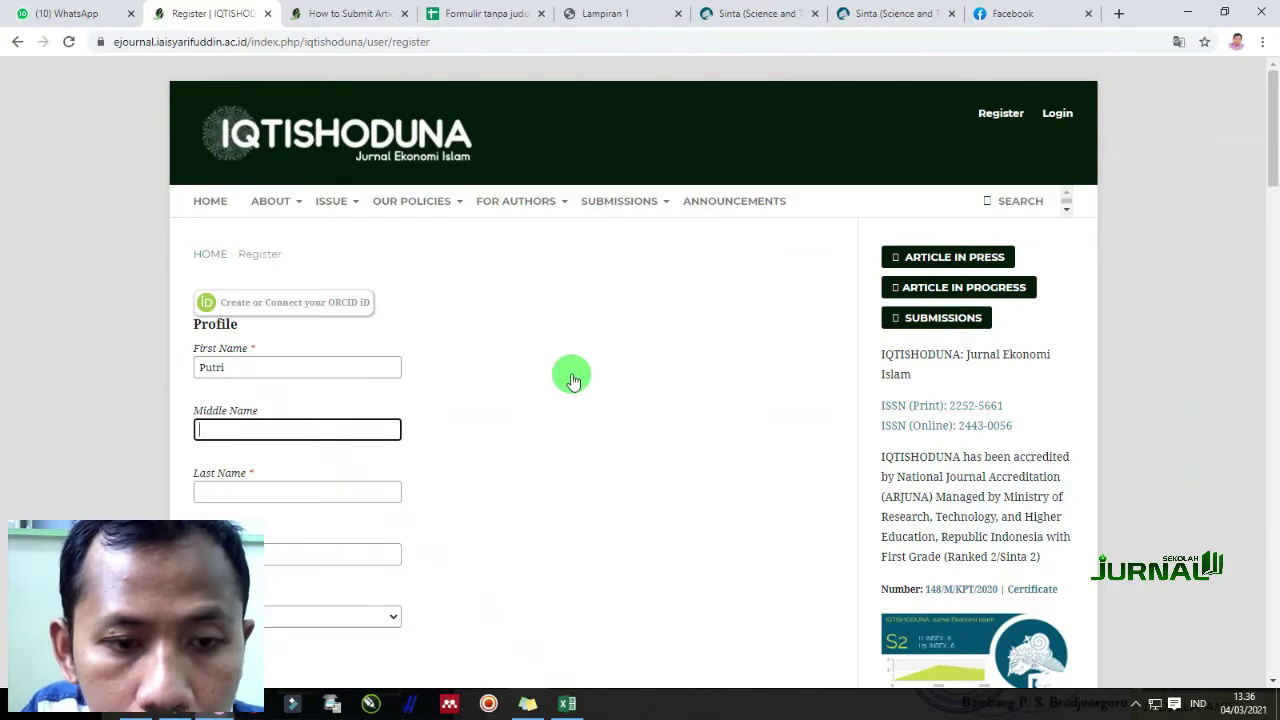
click(250, 367)
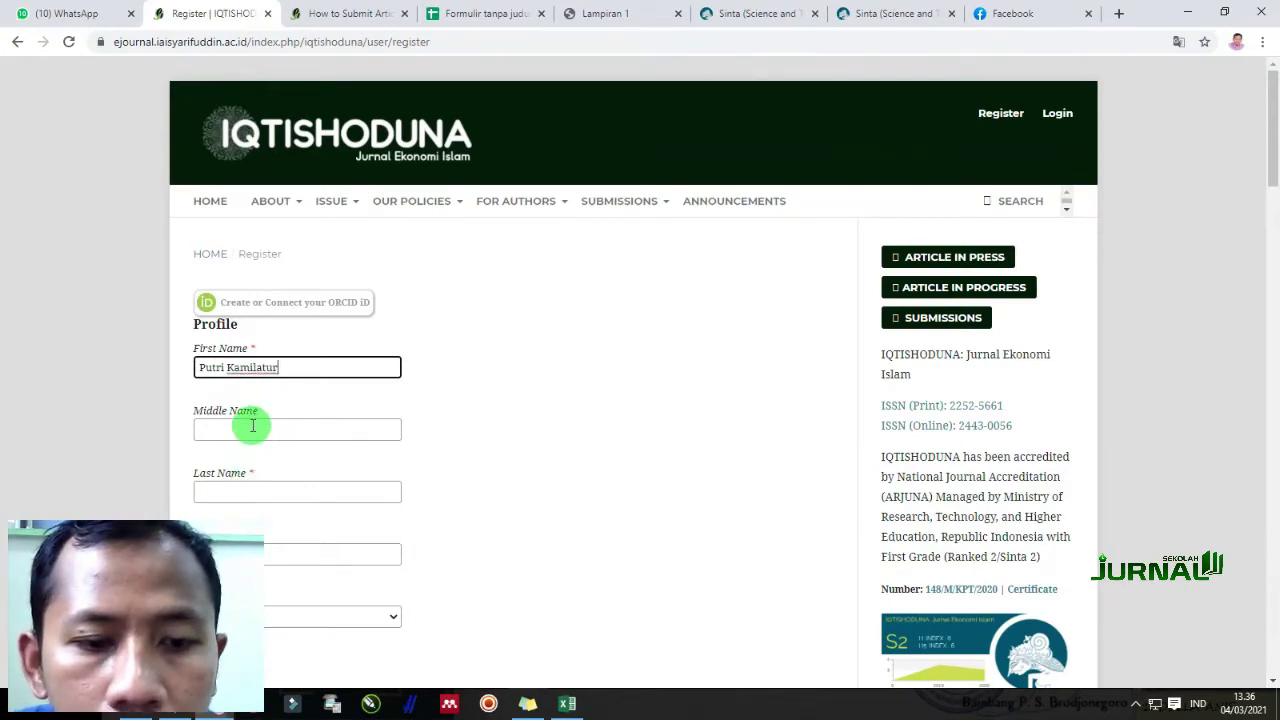
click(237, 492)
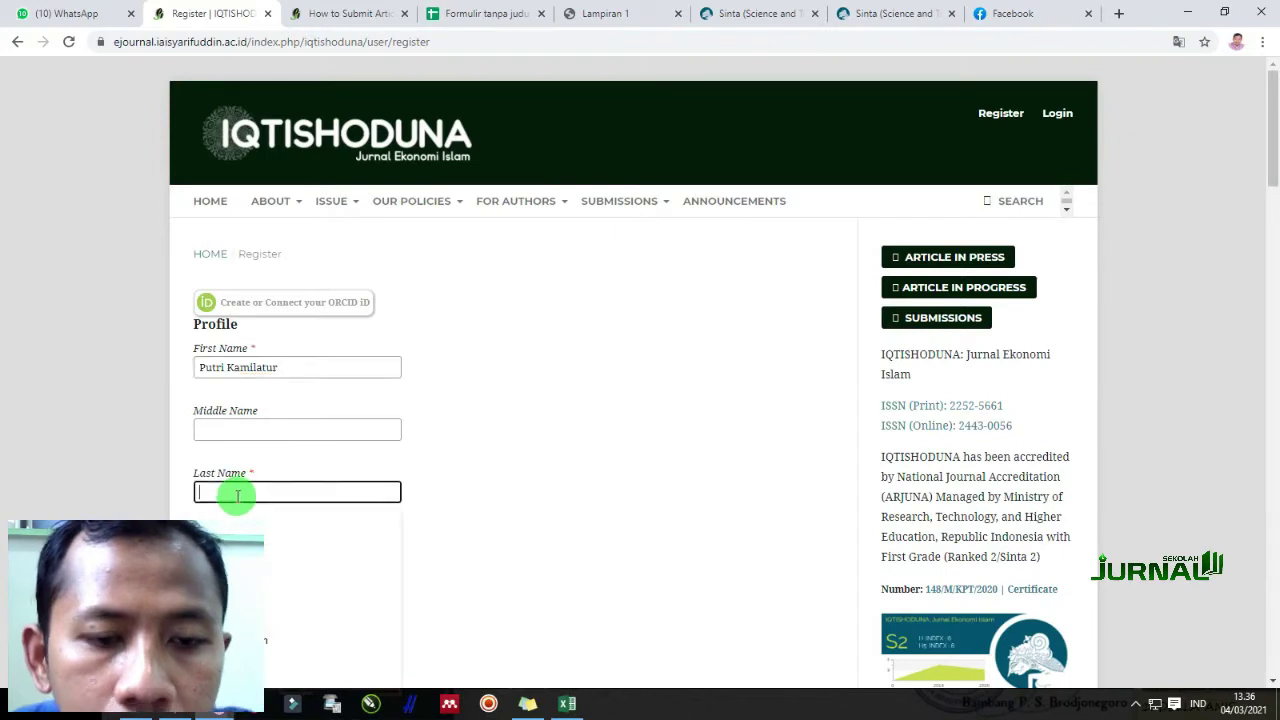
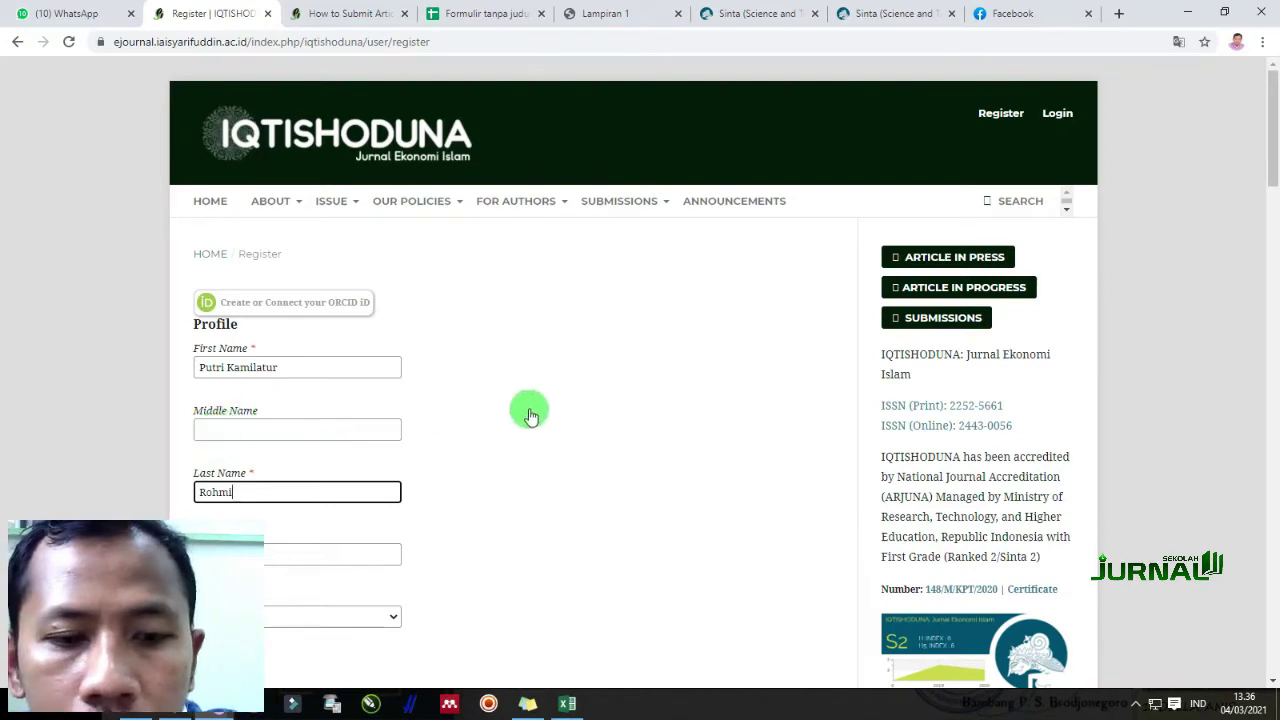
key(shift+Tab)
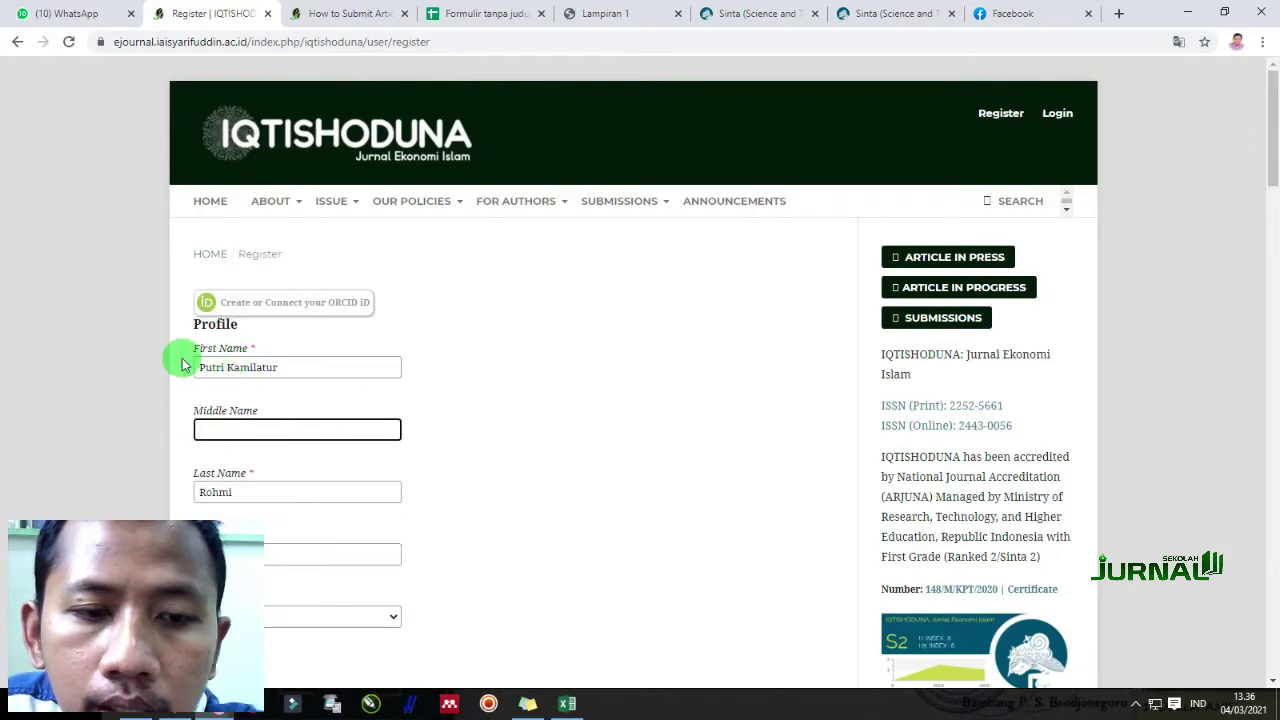
Fill in the affiliation and select Indonesia as the country
scroll(300, 500, down, 1)
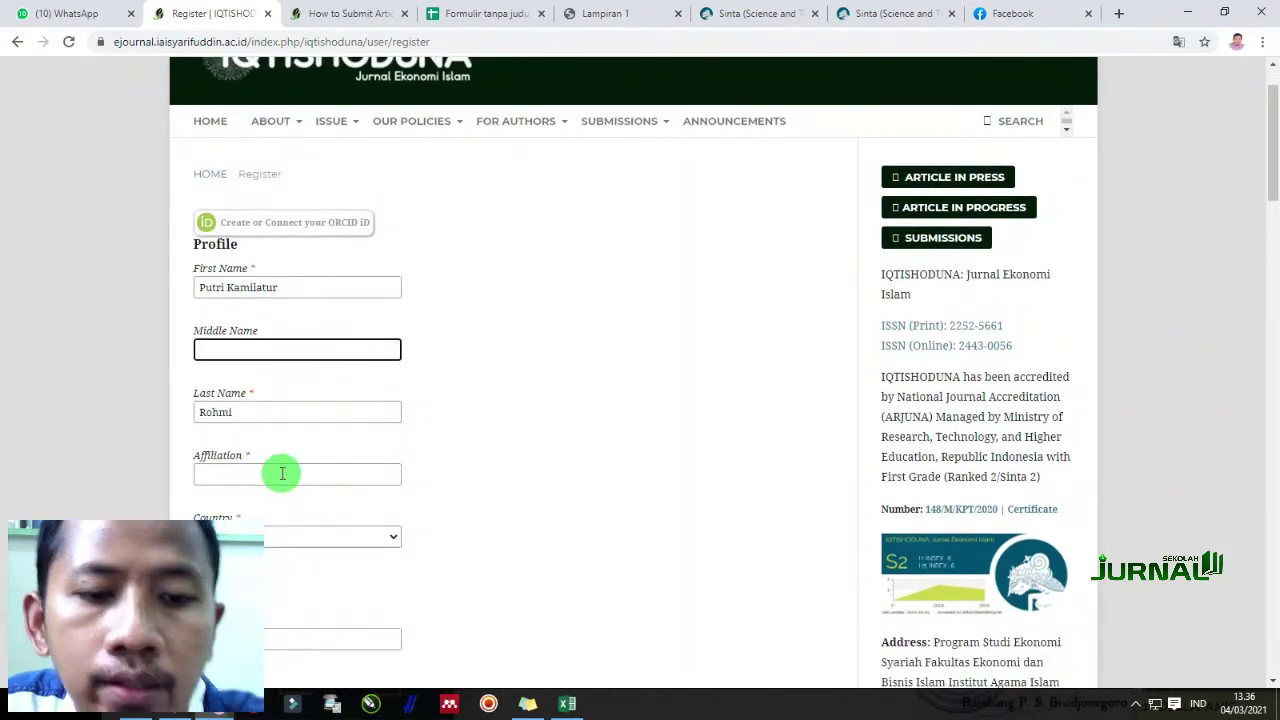
click(282, 473)
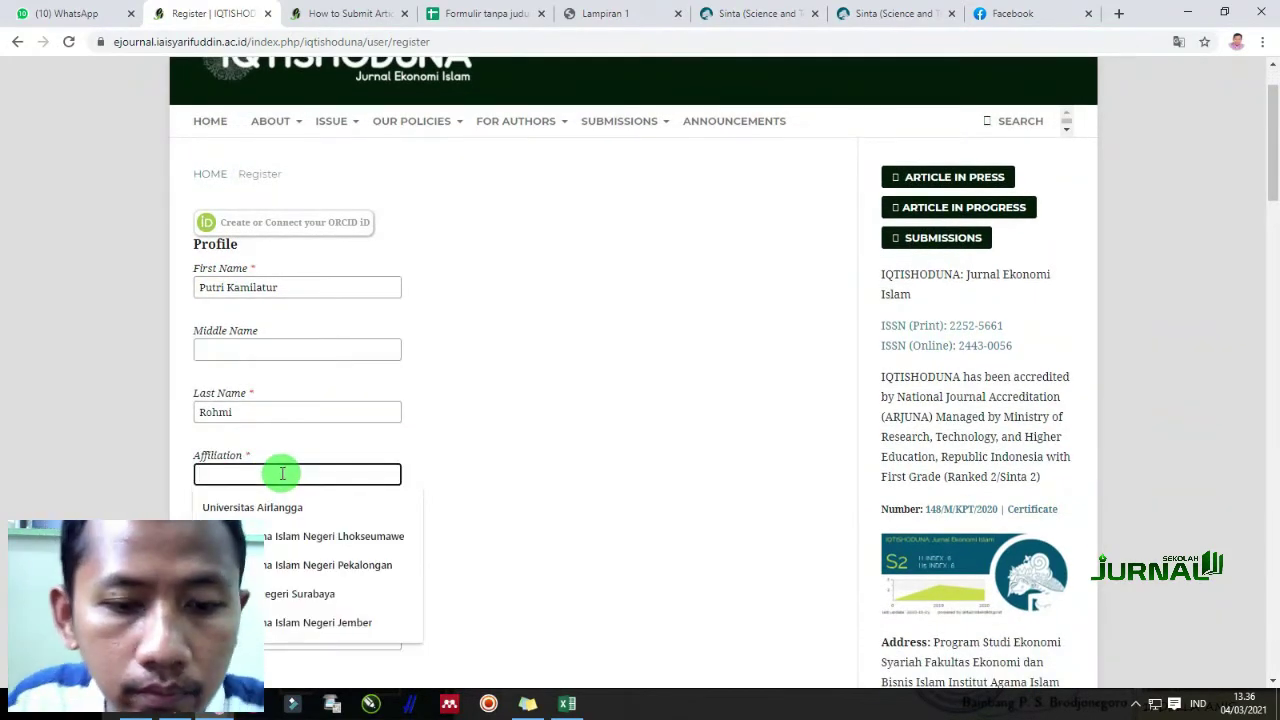
text(I)
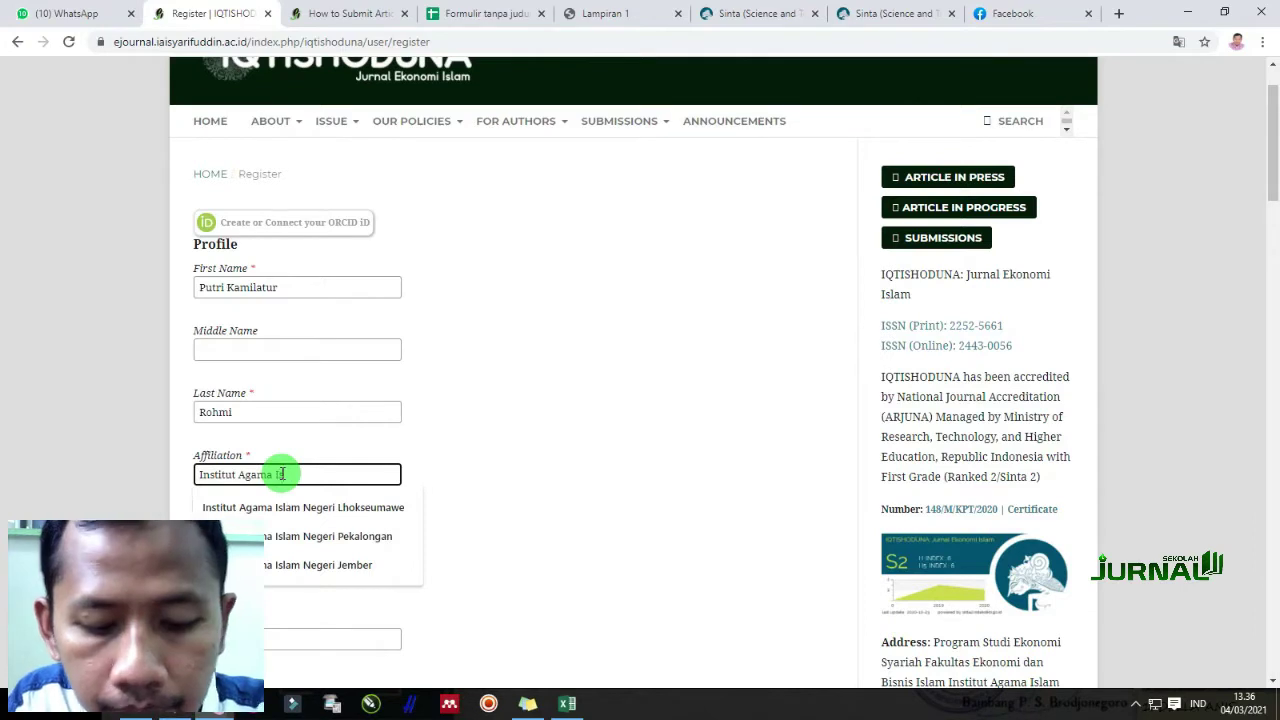
text(slam Syarifuddin Luma)
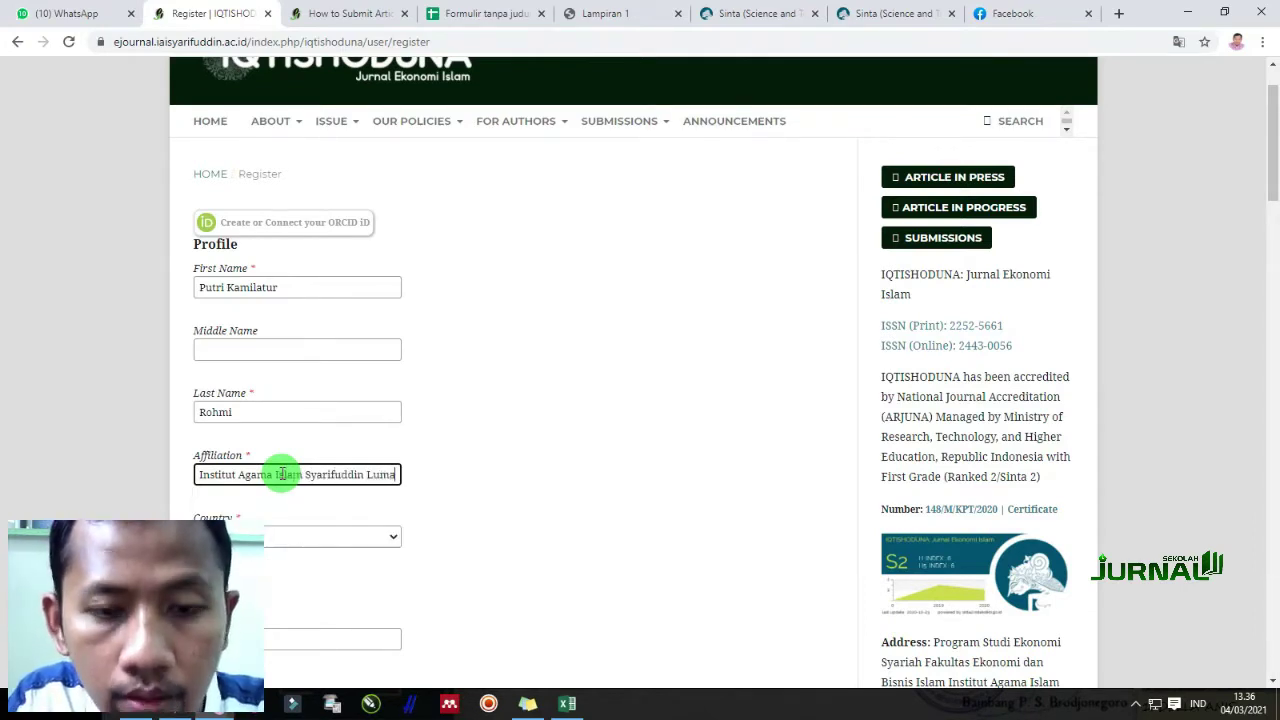
text(jang)
click(290, 540)
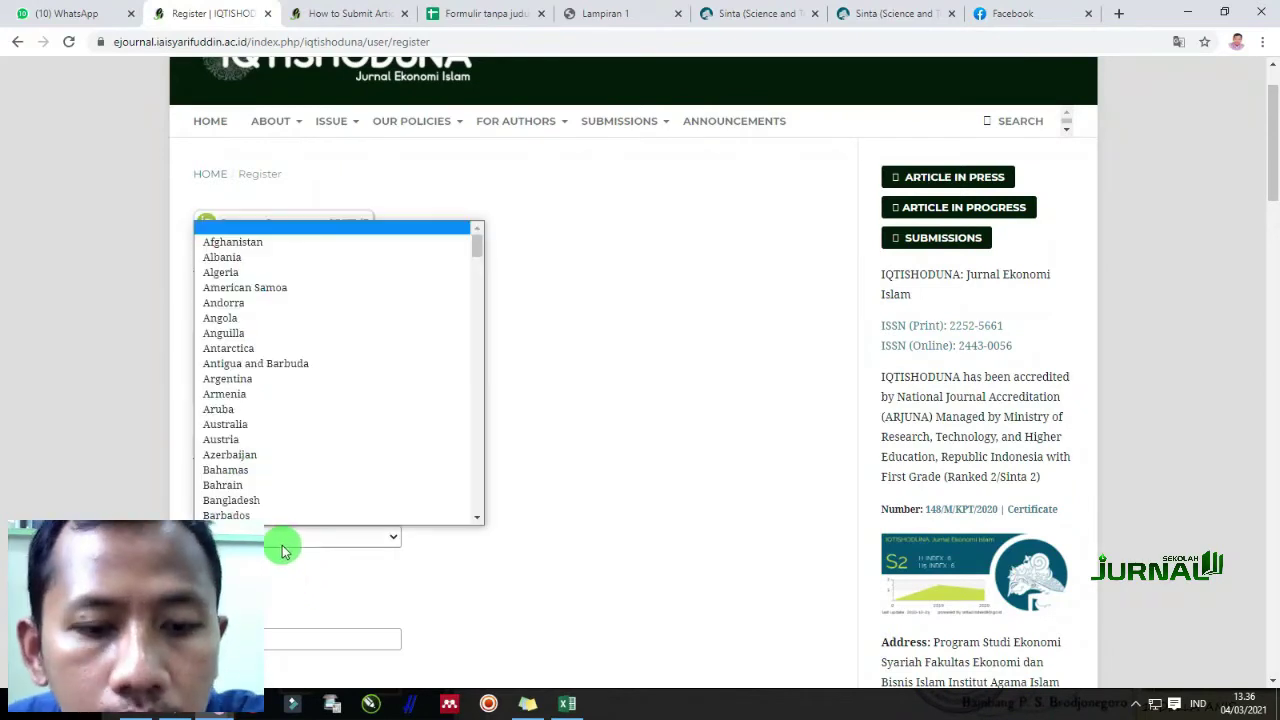
text(ni)
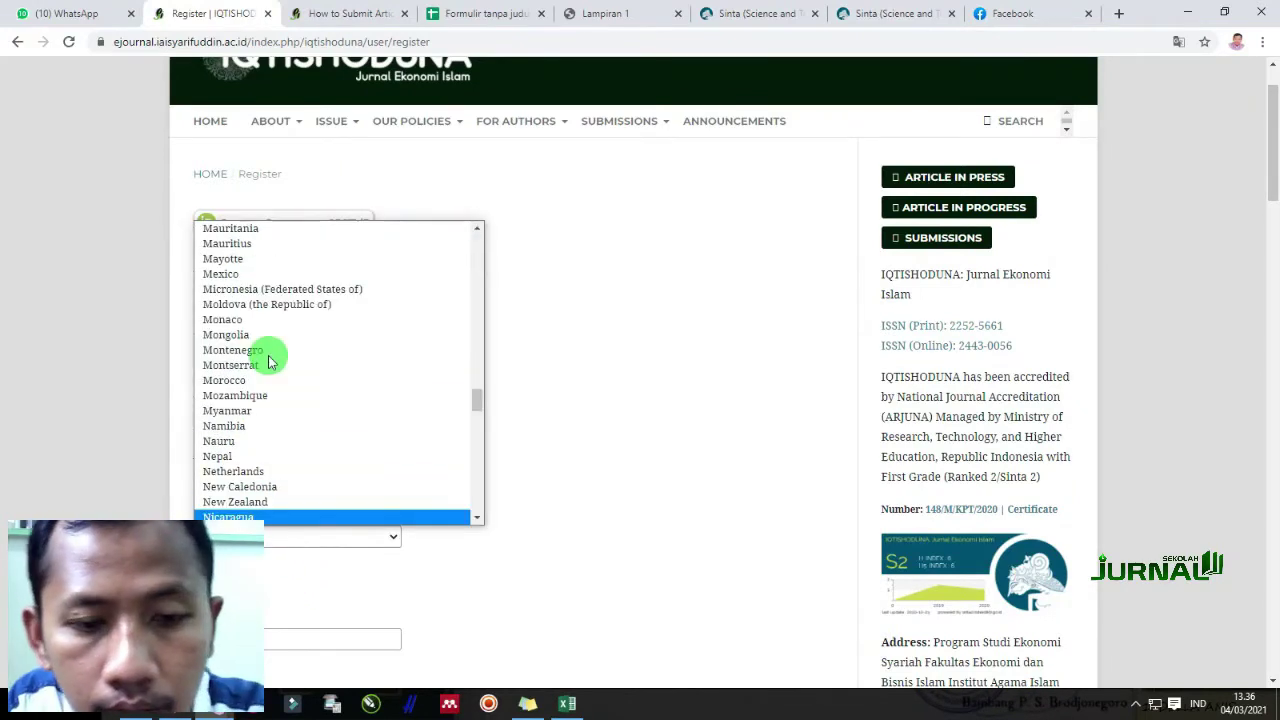
scroll(117, 377, down, 1)
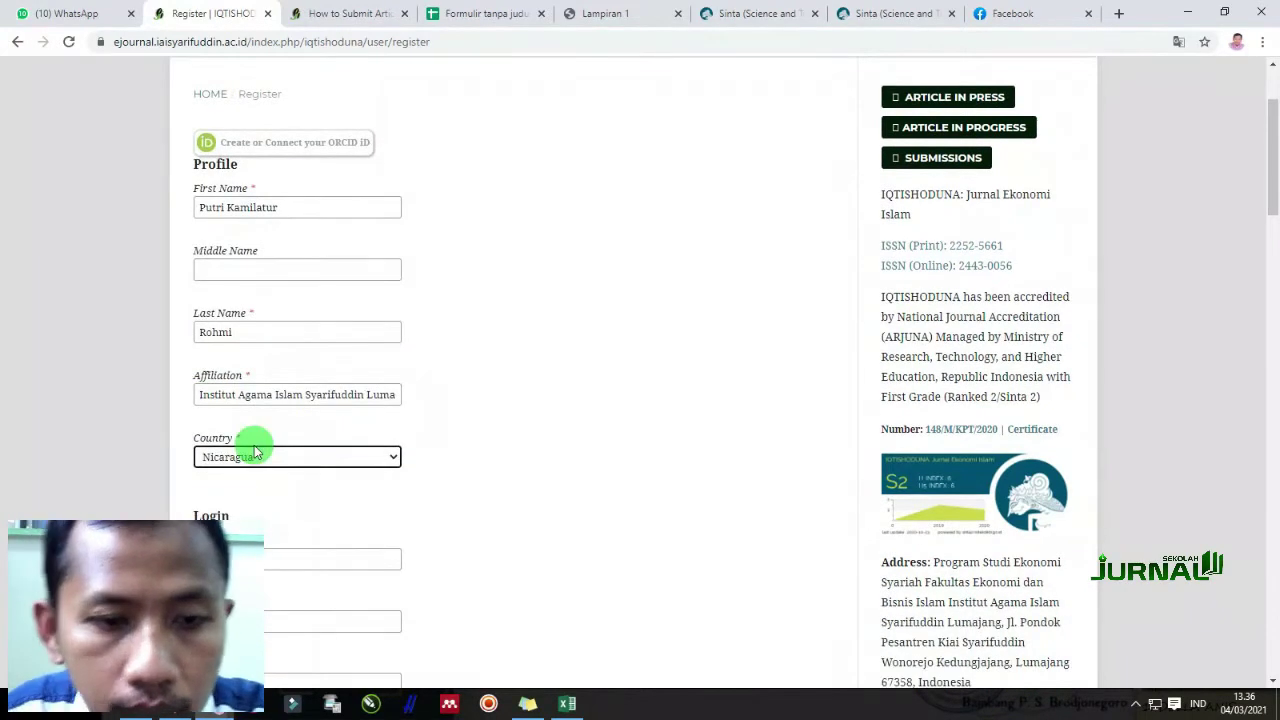
click(320, 456)
text(indo)
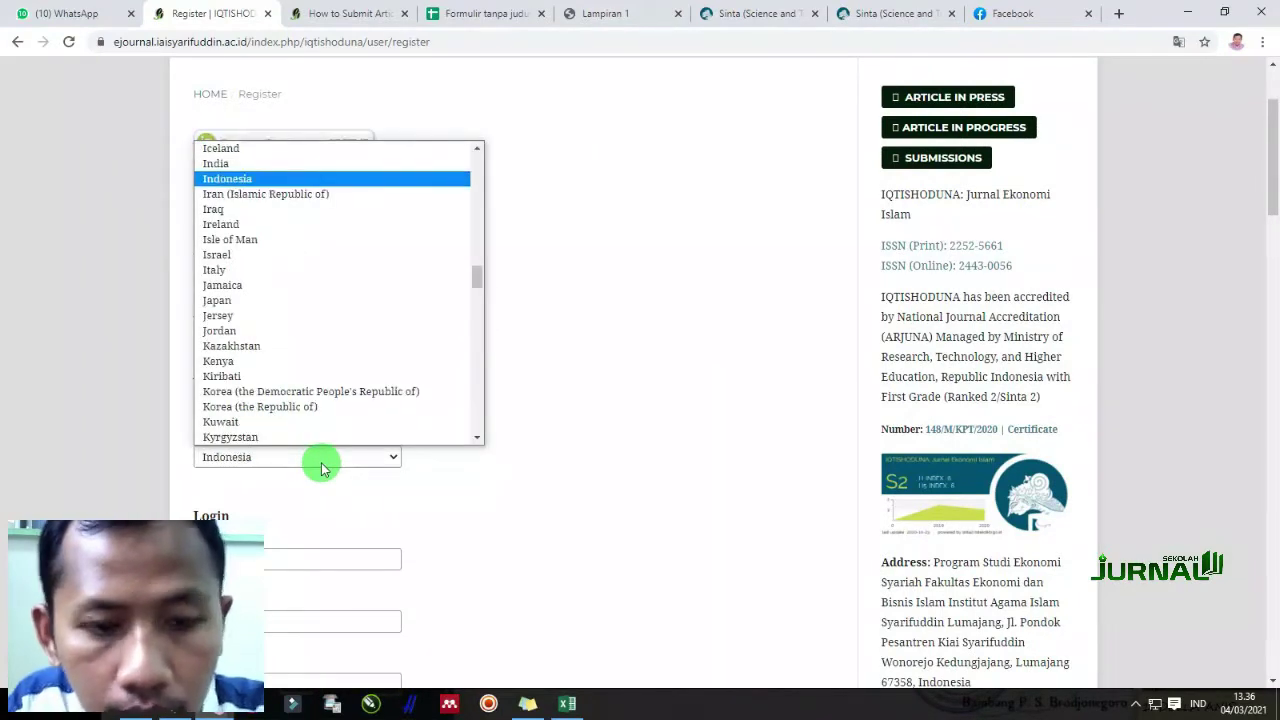
click(251, 178)
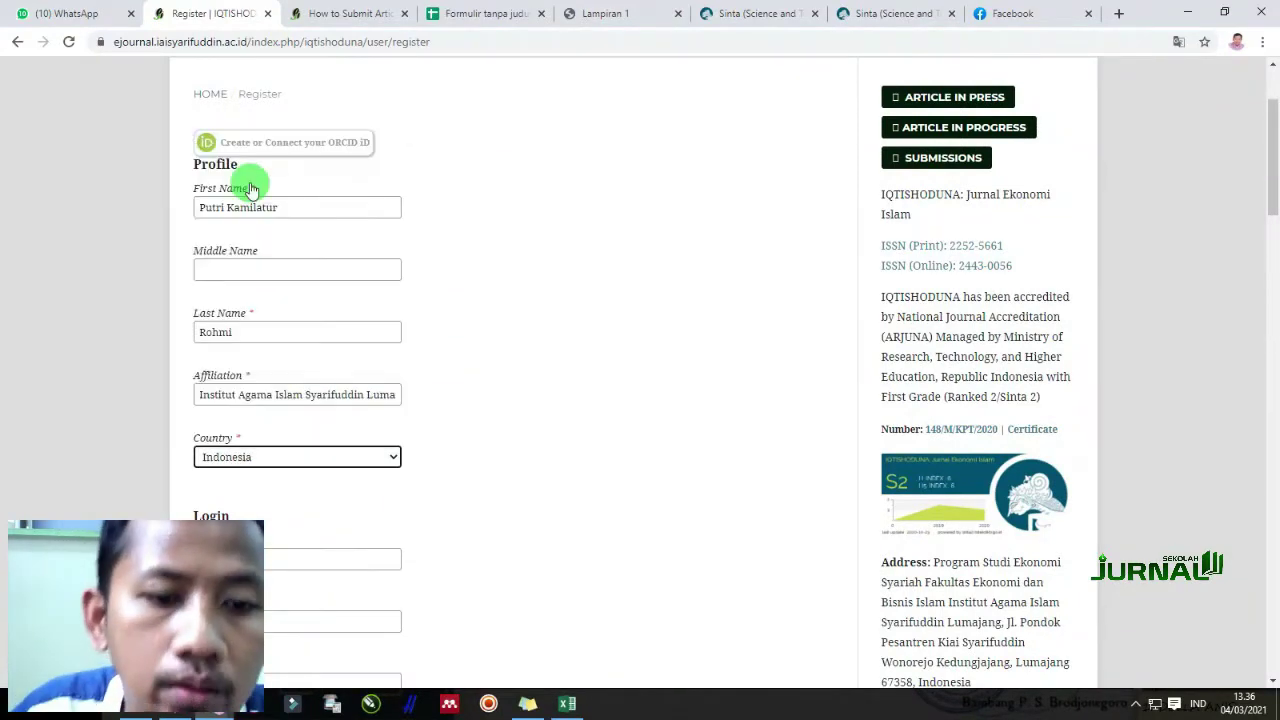
Paste the author's e-mail, correct the username, and fill in both password fields
click(270, 556)
key(ctrl+v)
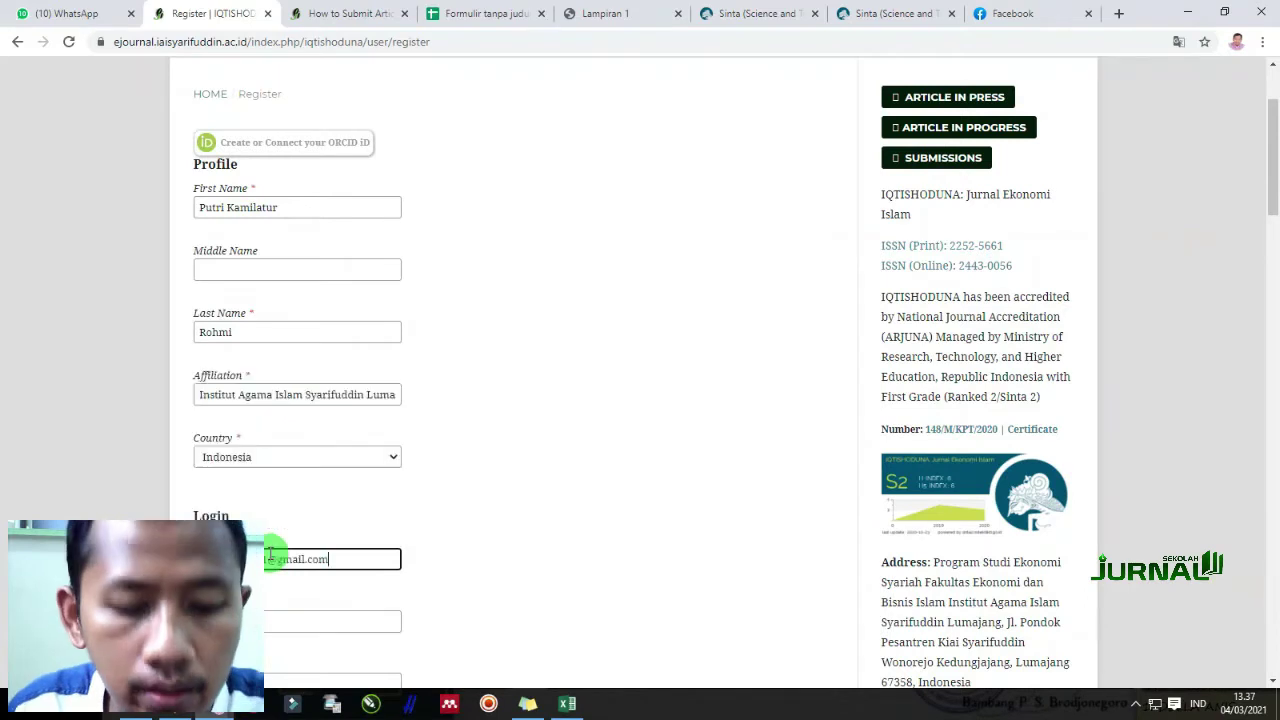
scroll(420, 530, down, 2)
click(284, 454)
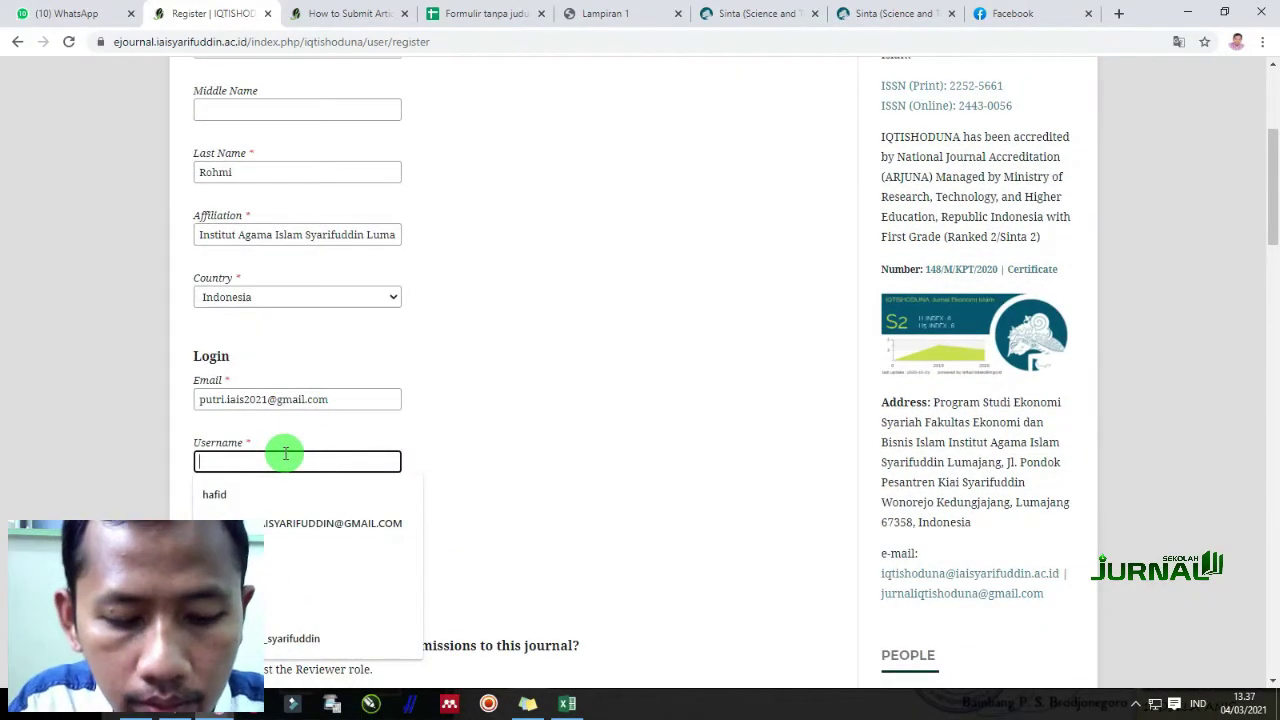
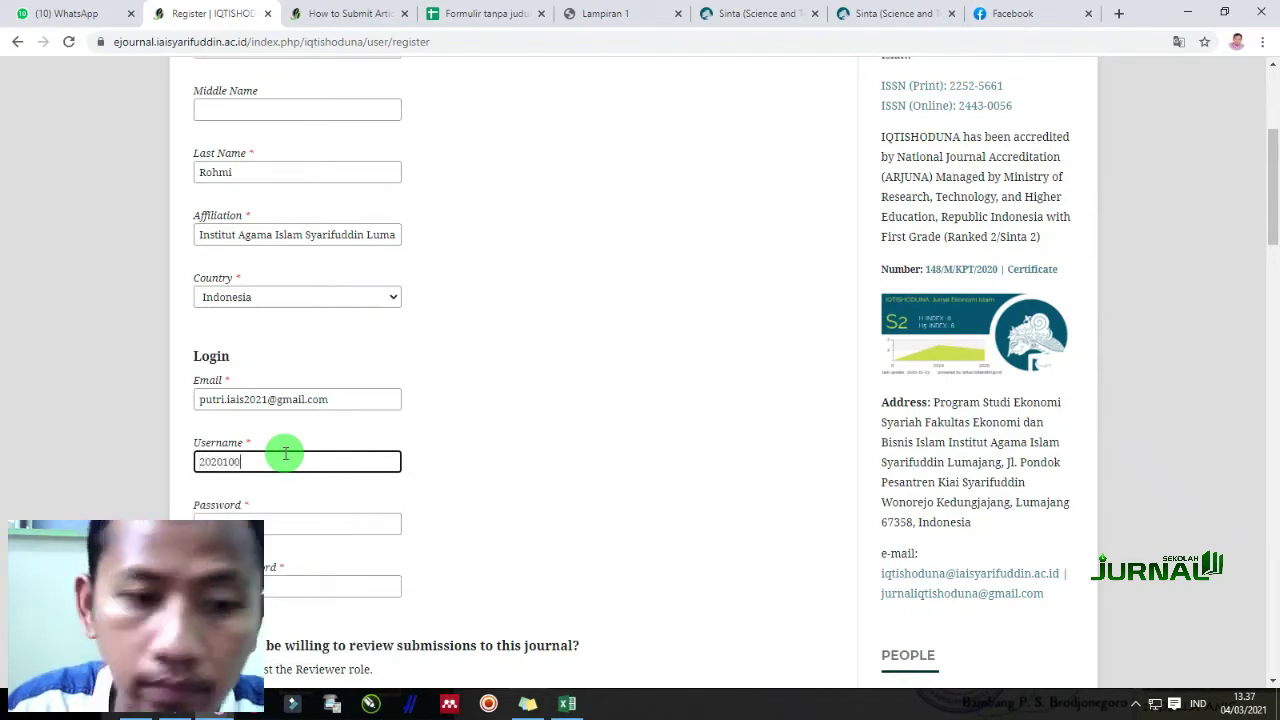
key(Tab)
drag(265, 465, 168, 476)
key(BackSpace)
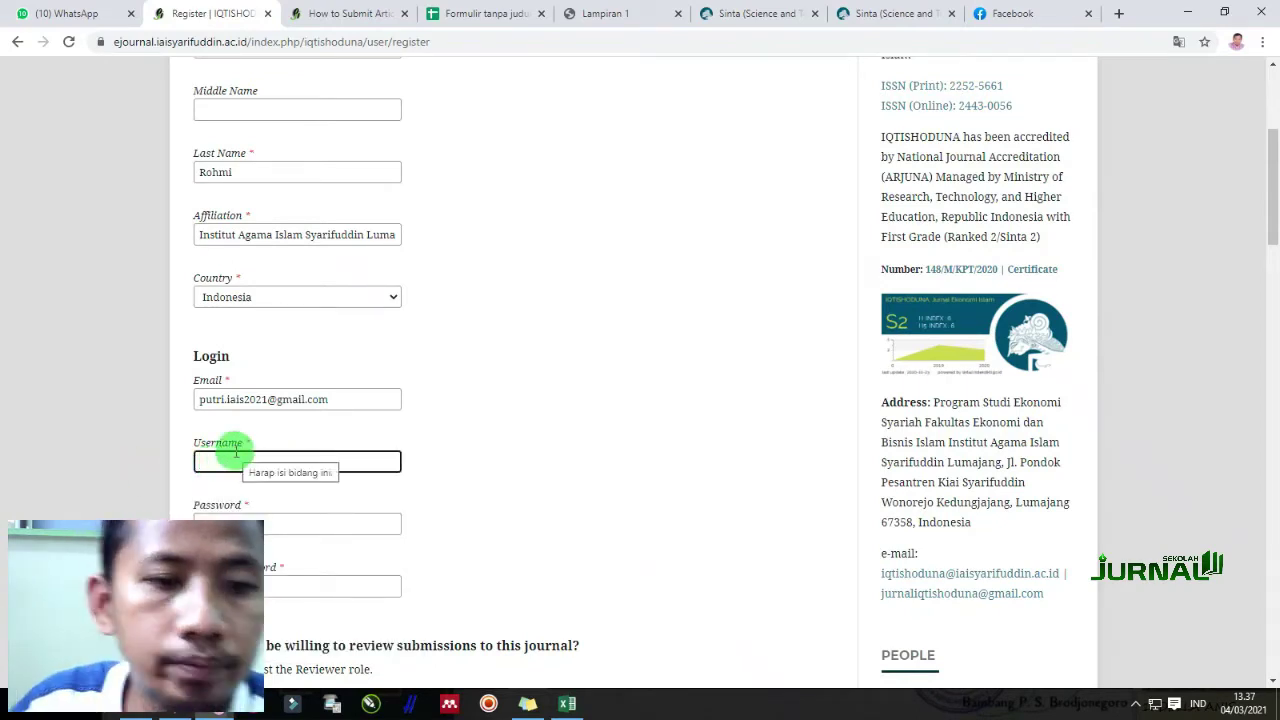
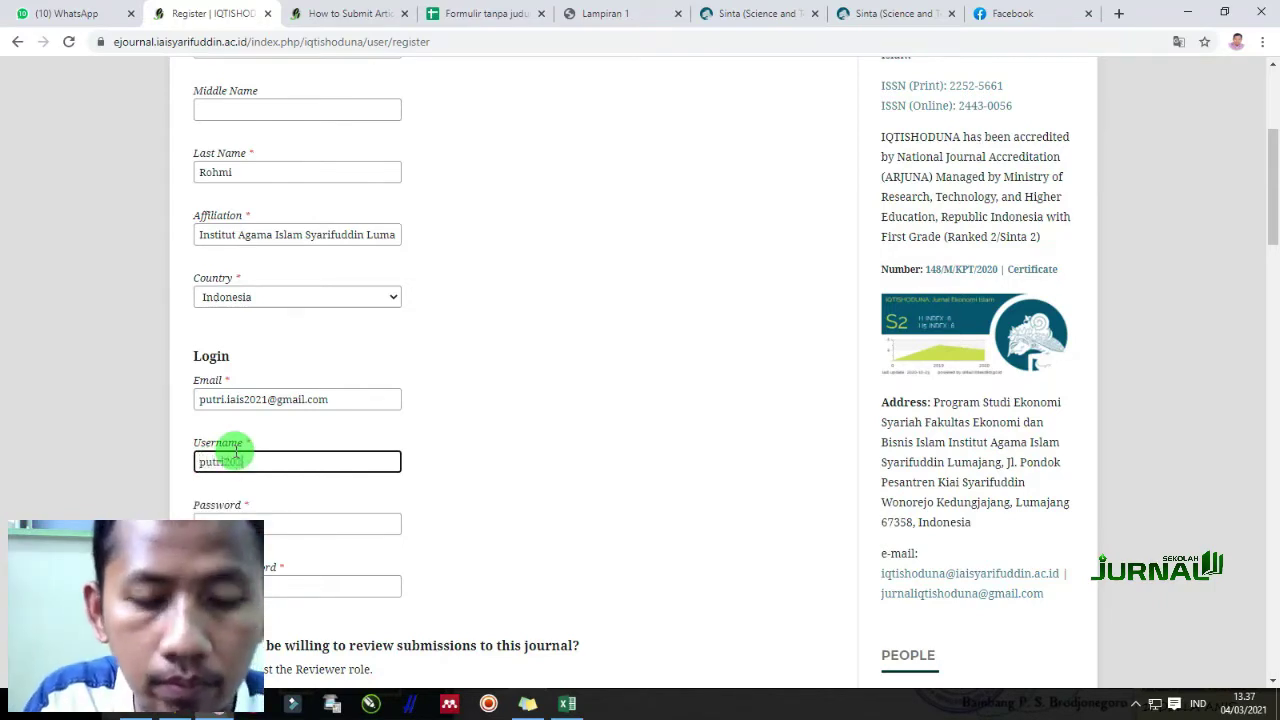
key(Tab)
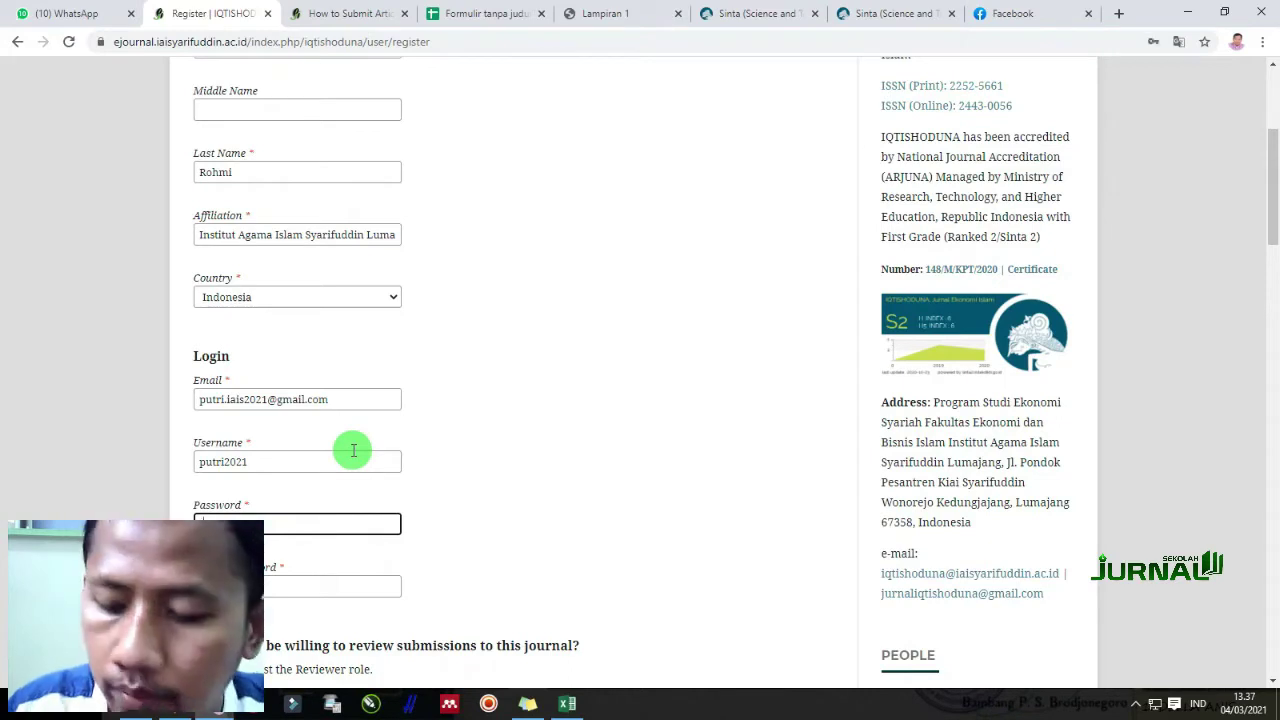
key(Tab)
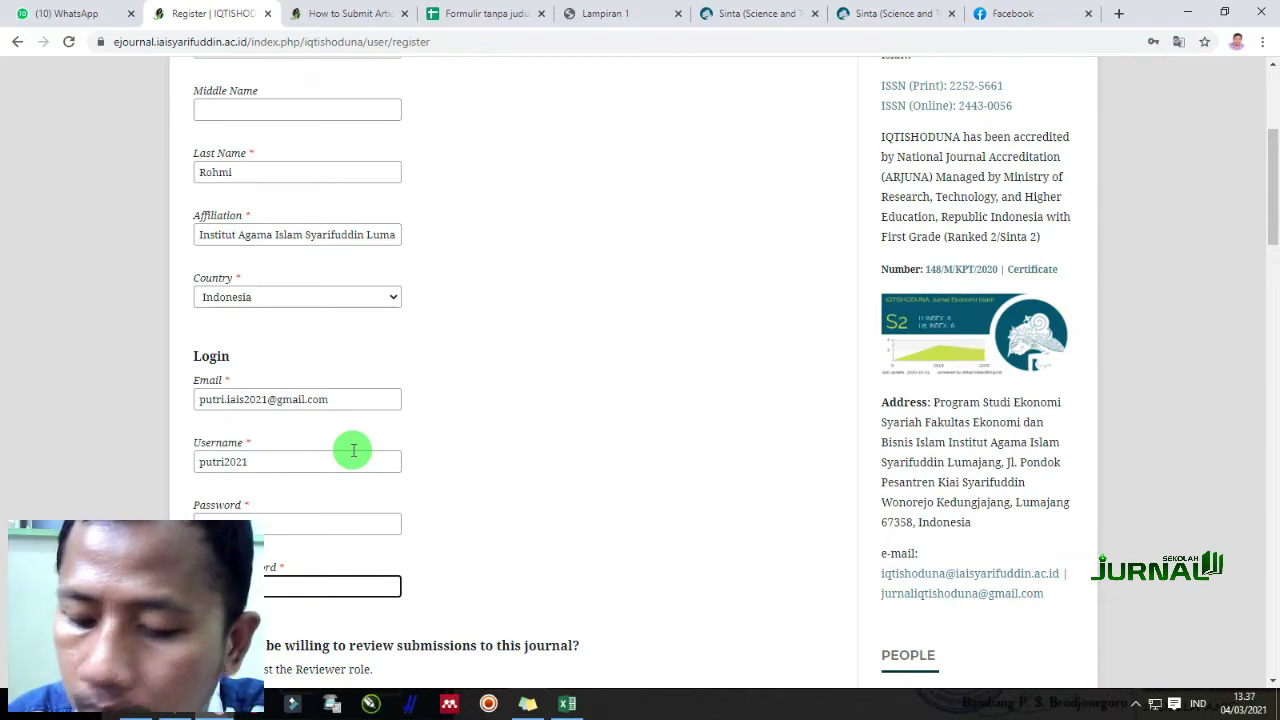
scroll(353, 450, down, 3)
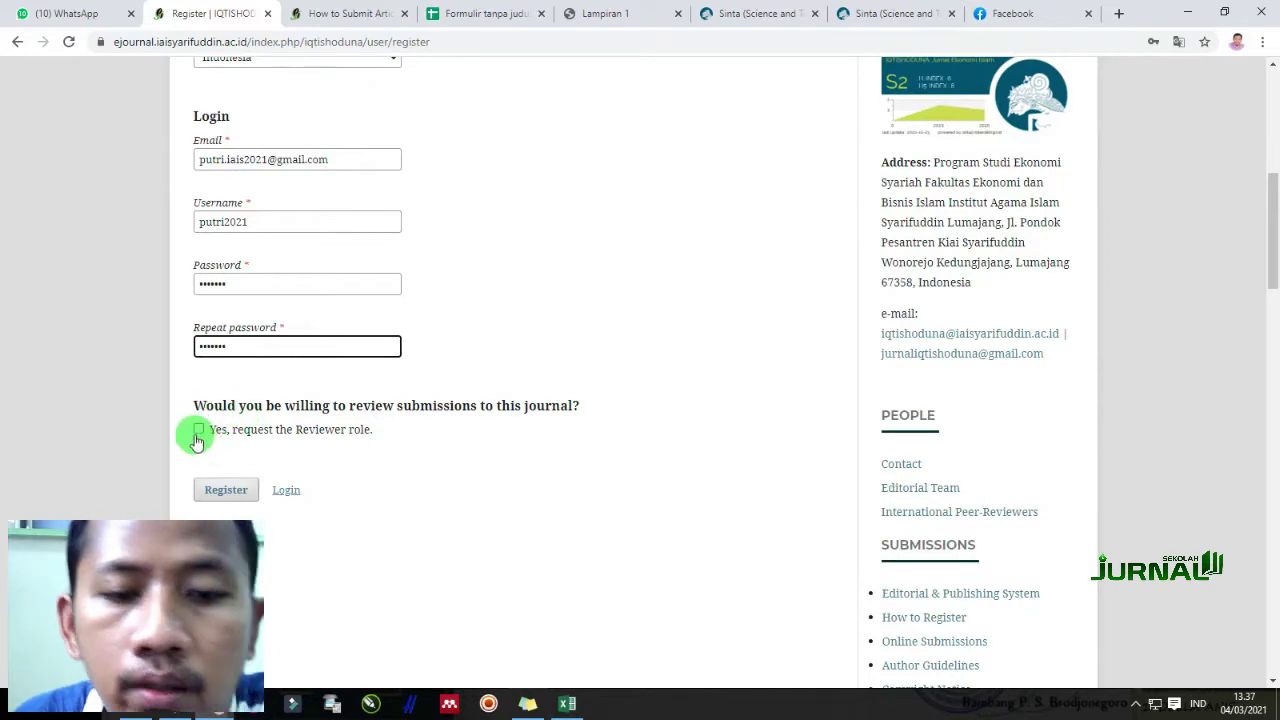
Leave the Reviewer role unrequested and go to the Dashboard from the username menu
click(198, 436)
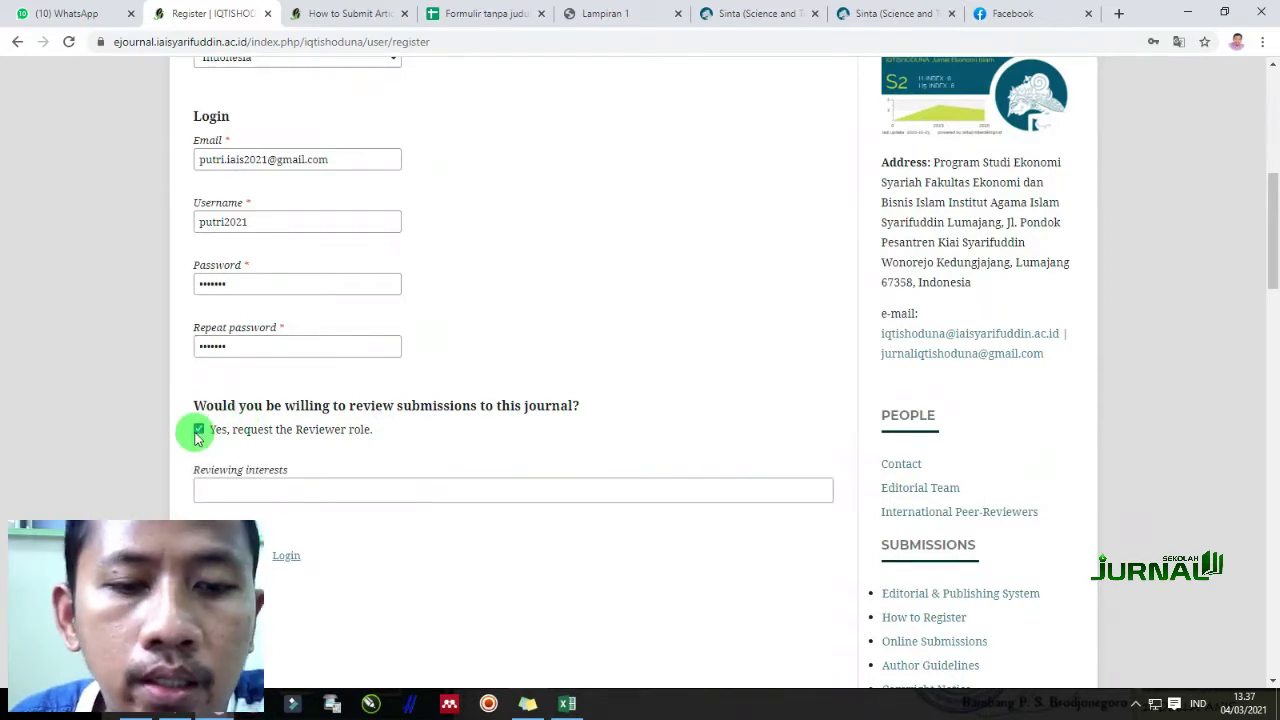
click(198, 432)
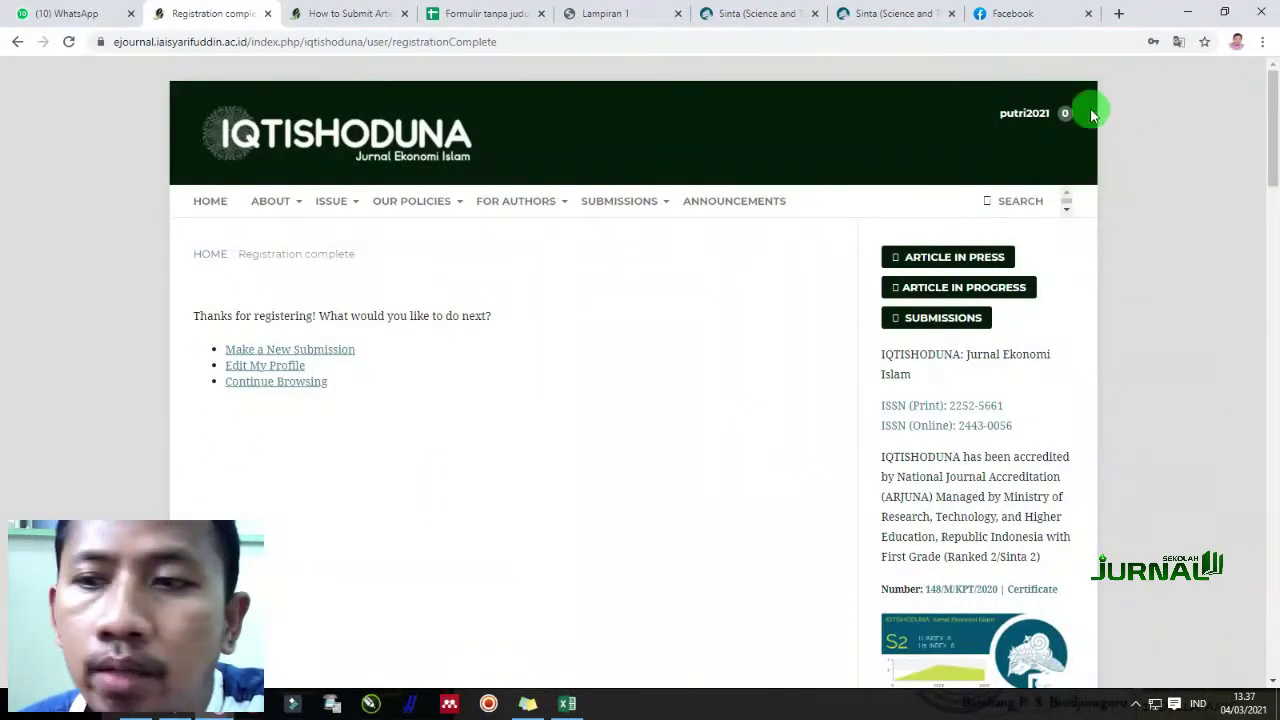
mouse_move(1024, 113)
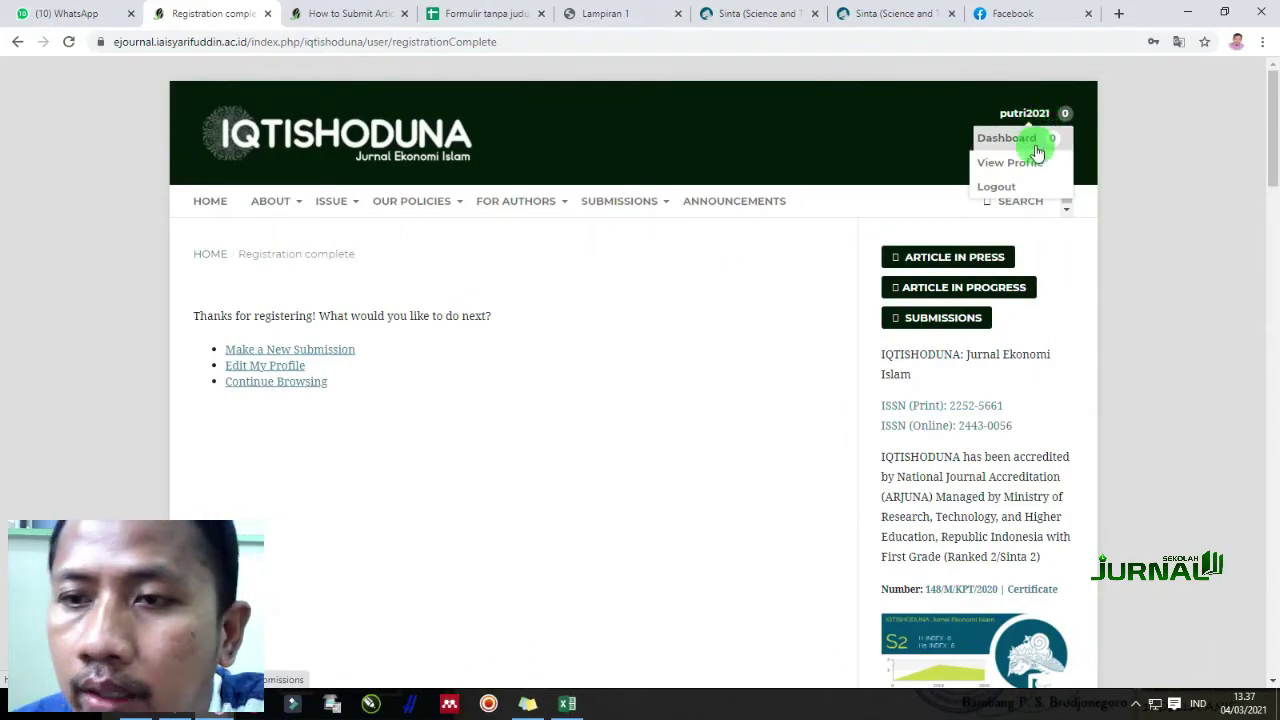
click(1037, 149)
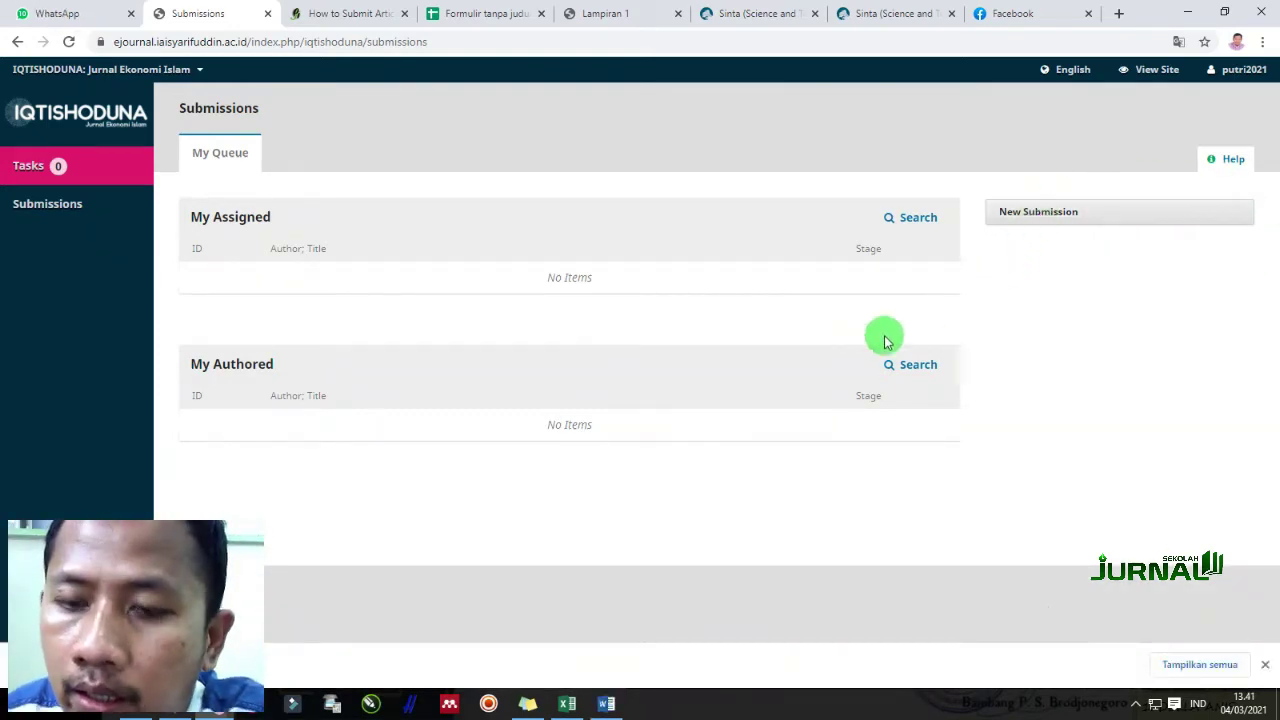
Read through the How to Submit Article guide, return HOME, then switch to Word's template
click(335, 13)
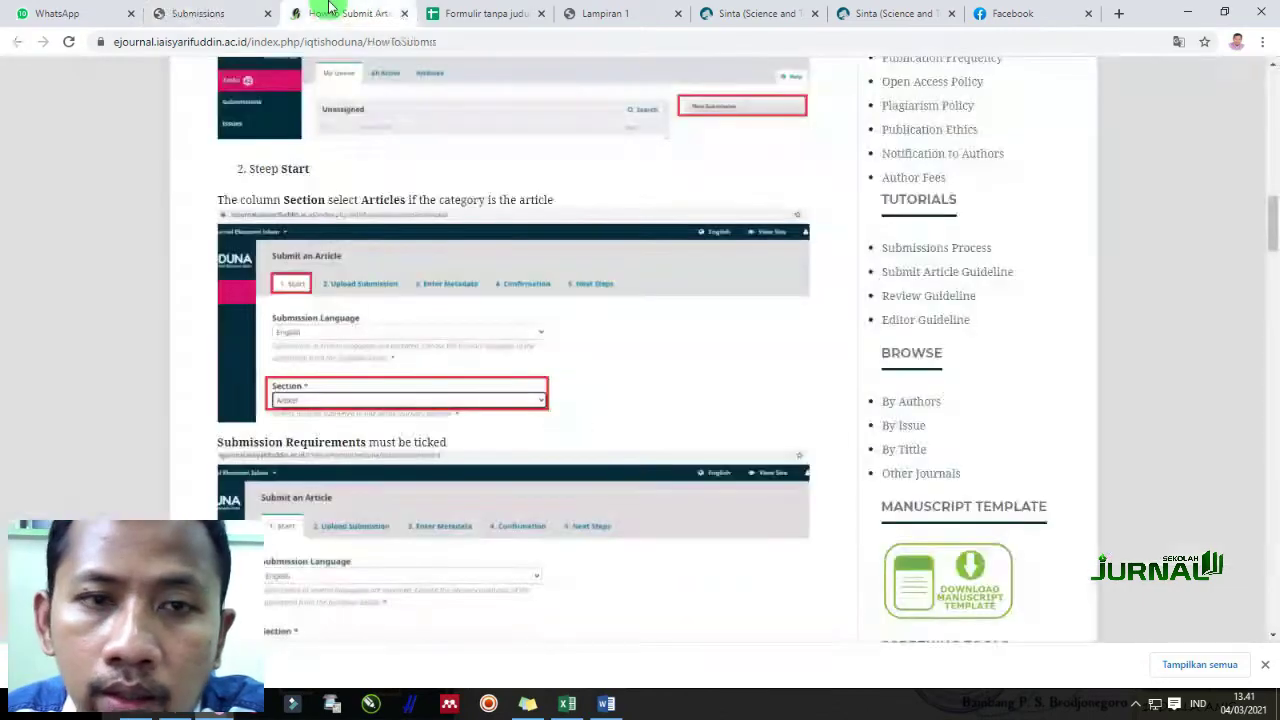
drag(1273, 225, 1273, 98)
click(211, 205)
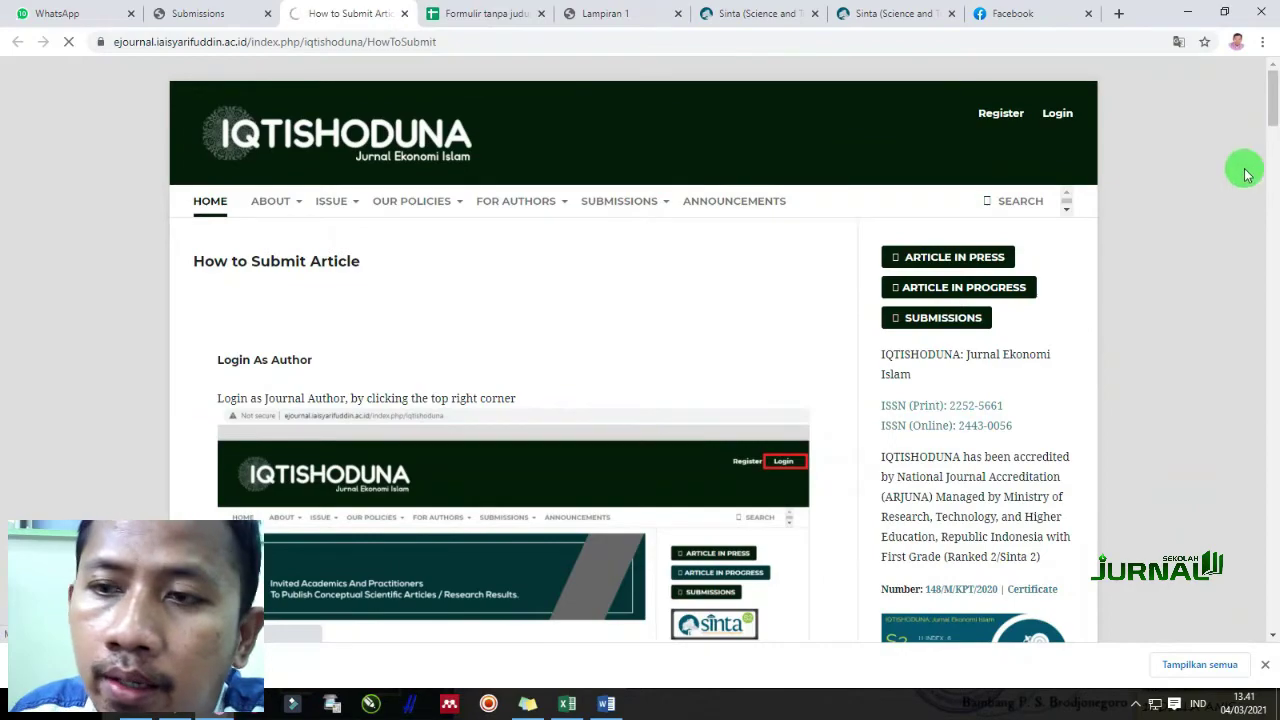
drag(1271, 114, 1272, 270)
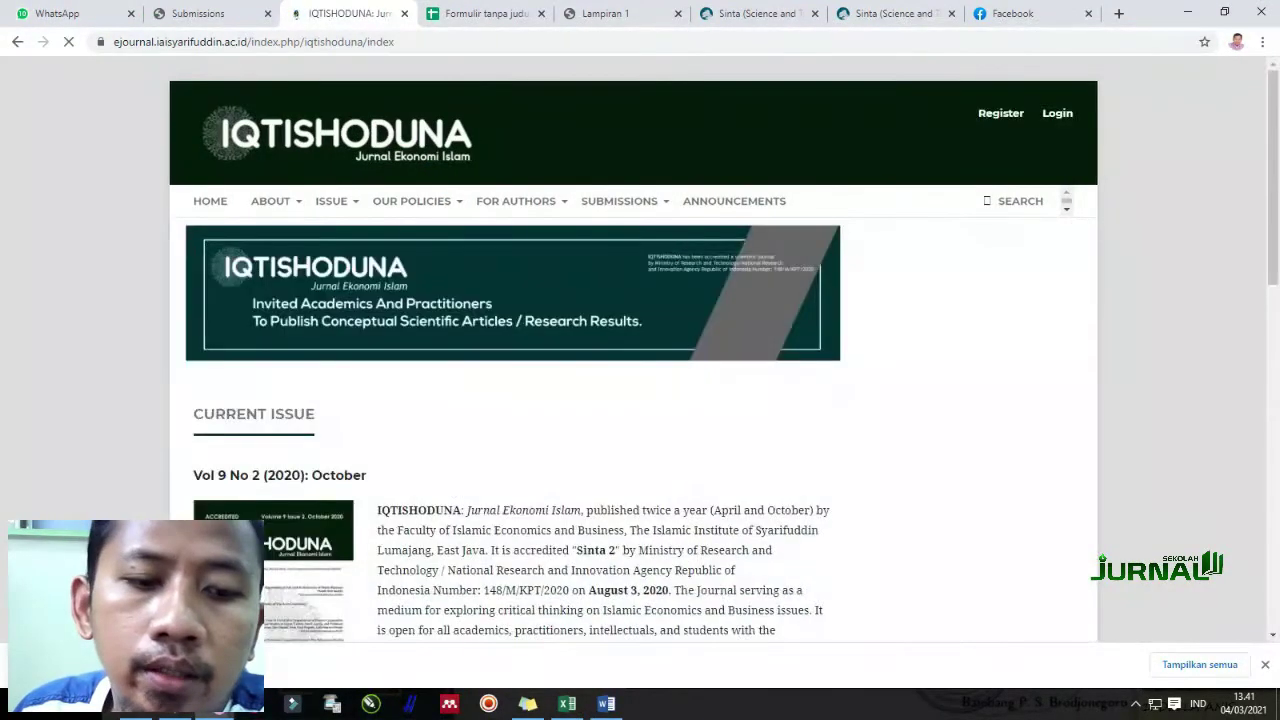
key(alt+Tab)
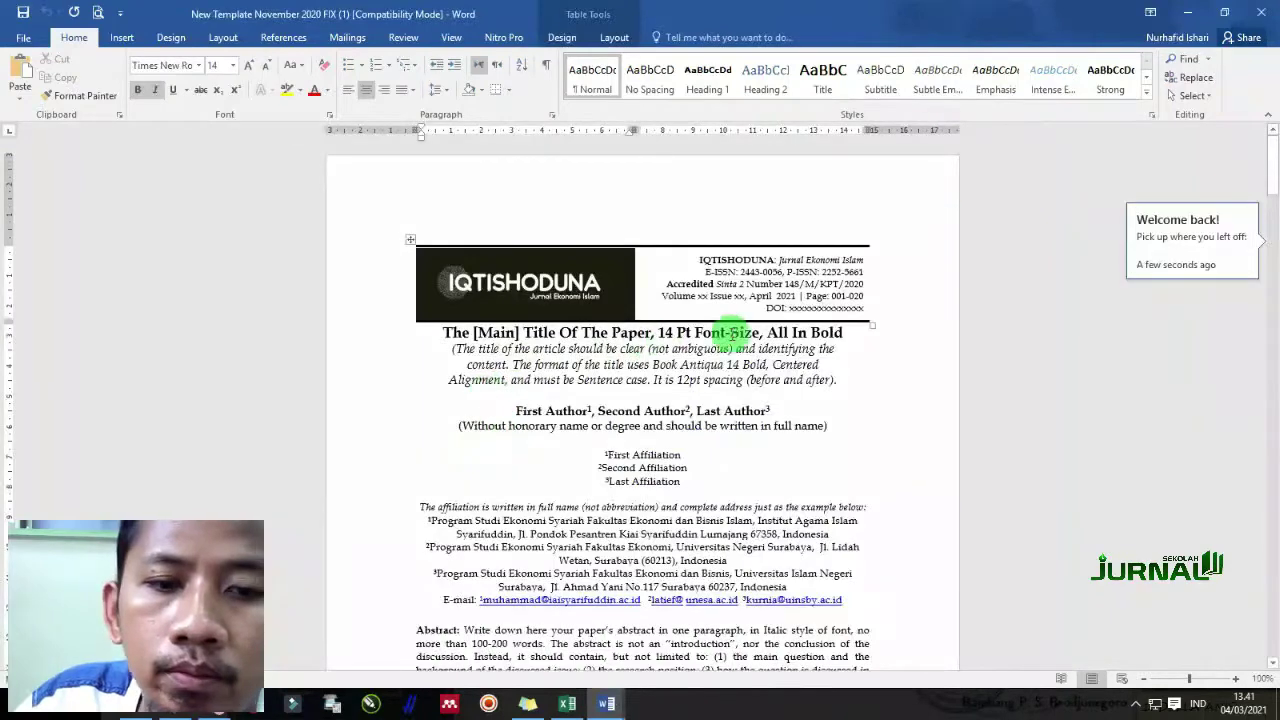
Scroll through the November 2020 template, then bring up the Multi Level Marketing article draft
ctrl+scroll(829, 288, up, 3)
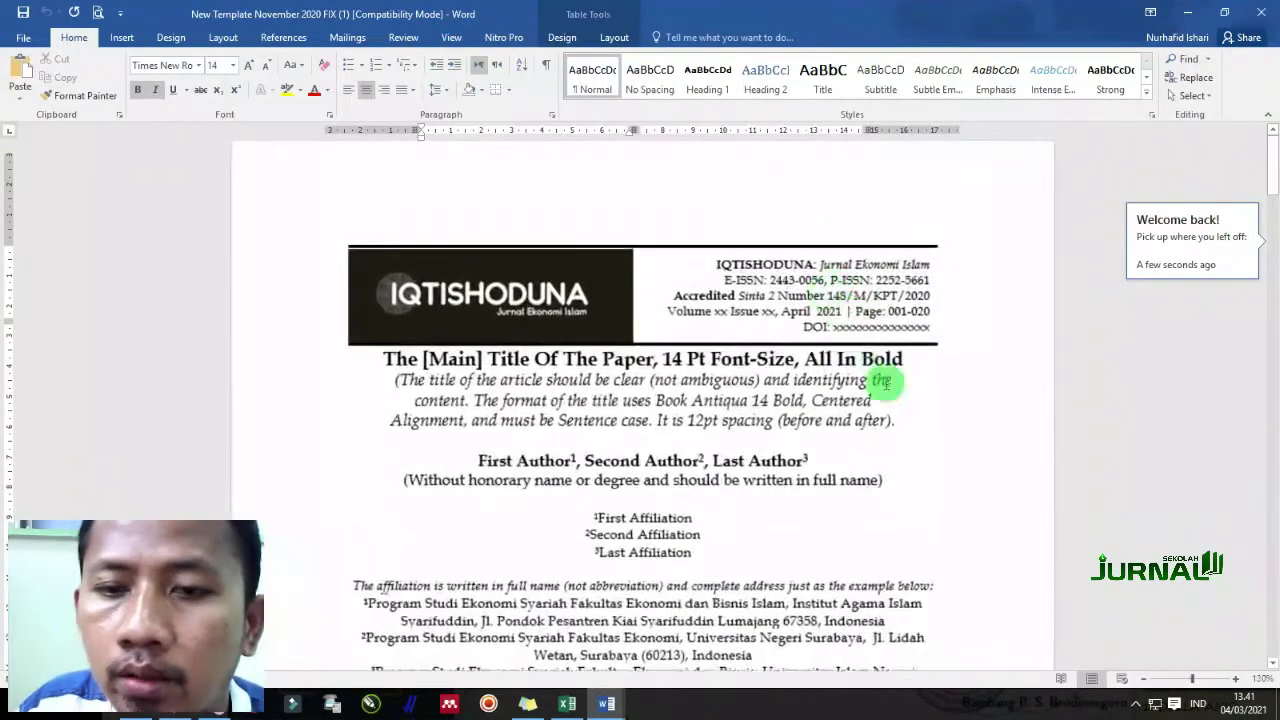
scroll(815, 378, down, 2)
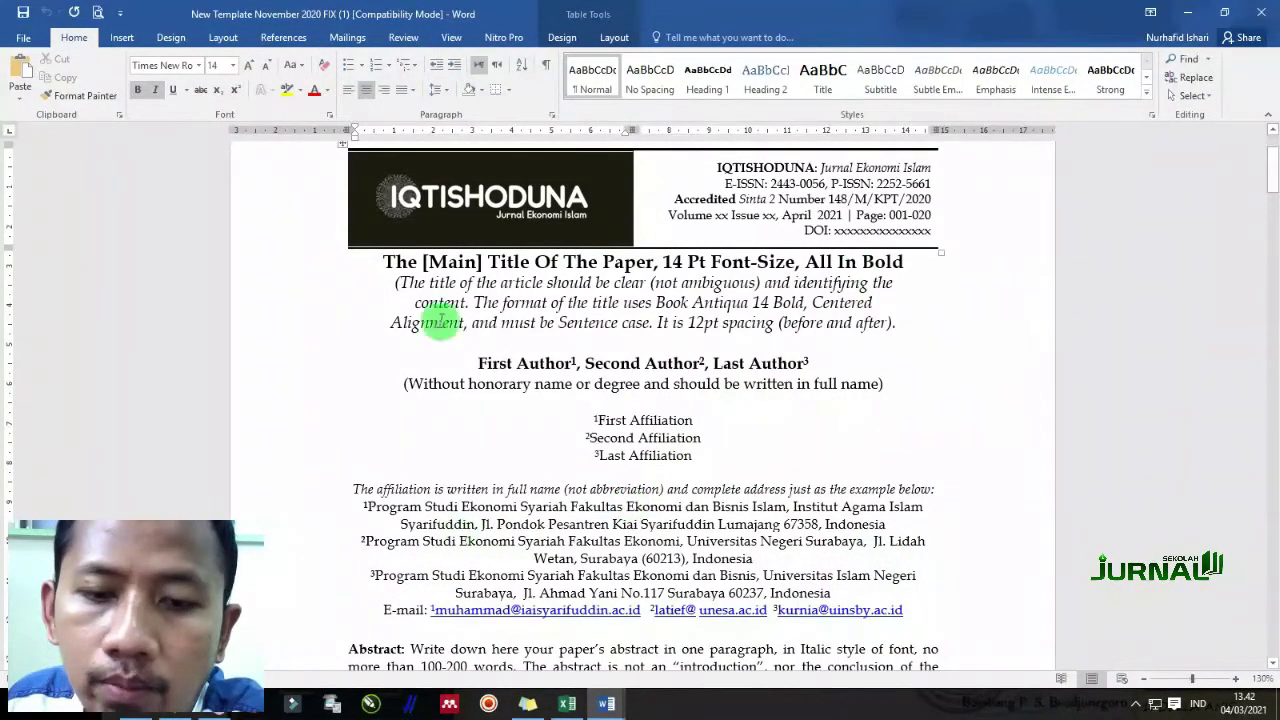
scroll(836, 335, down, 10)
scroll(836, 335, up, 4)
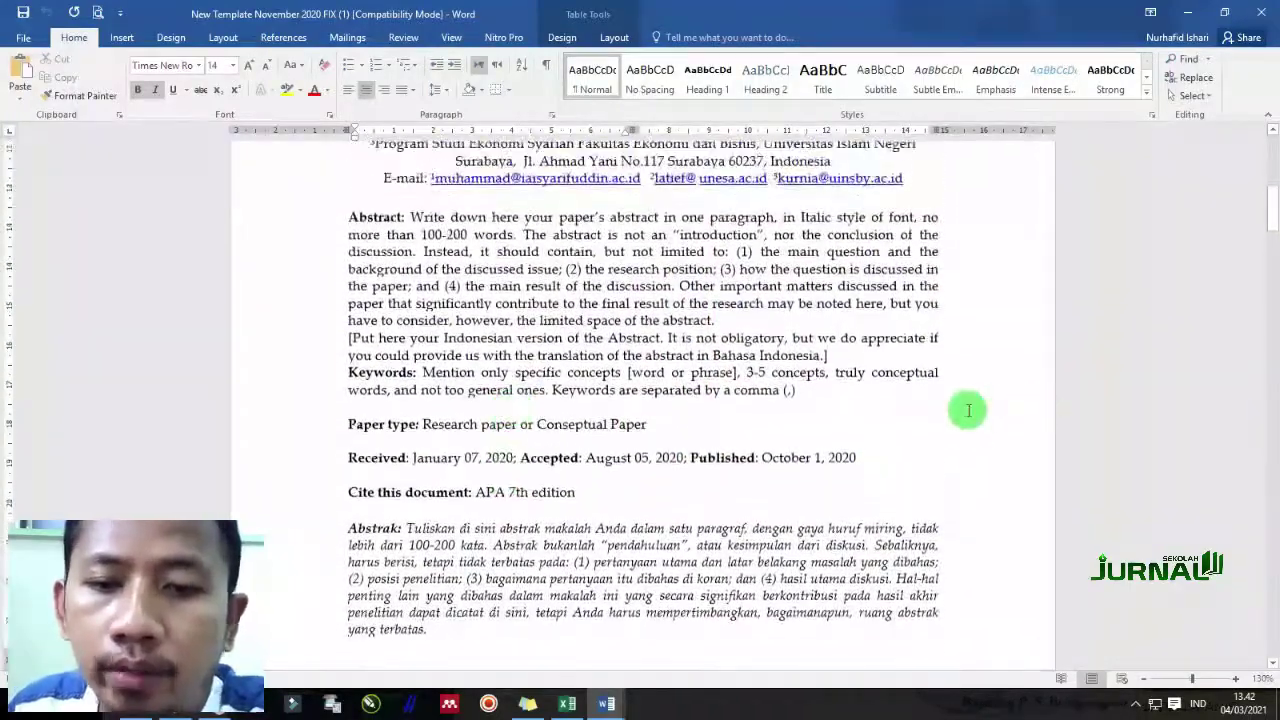
scroll(386, 632, up, 2)
scroll(386, 632, up, 2)
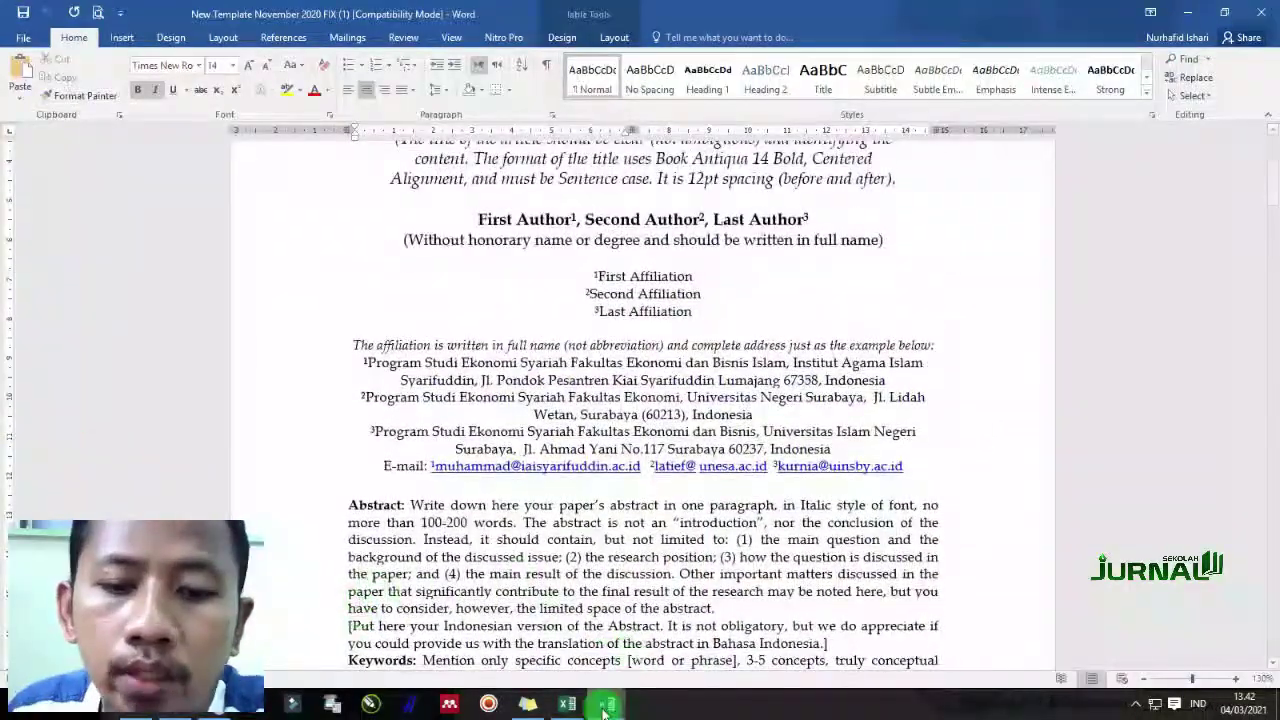
mouse_move(606, 703)
click(471, 662)
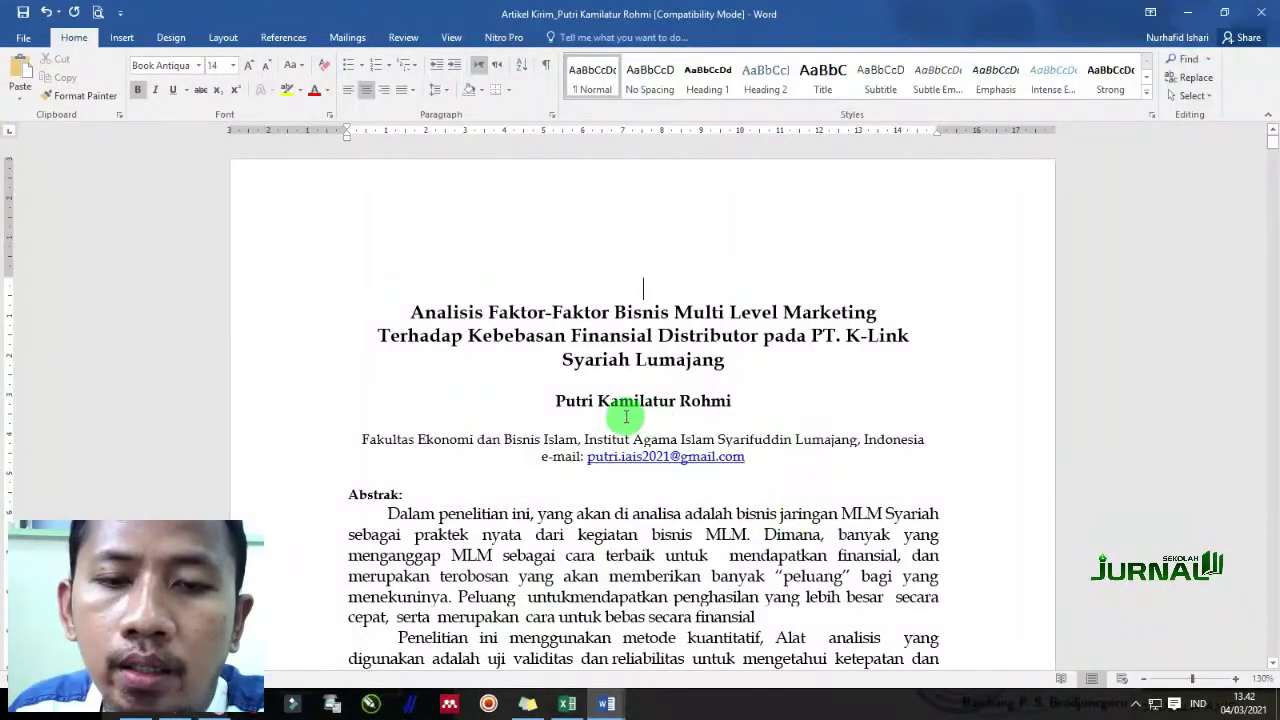
click(415, 312)
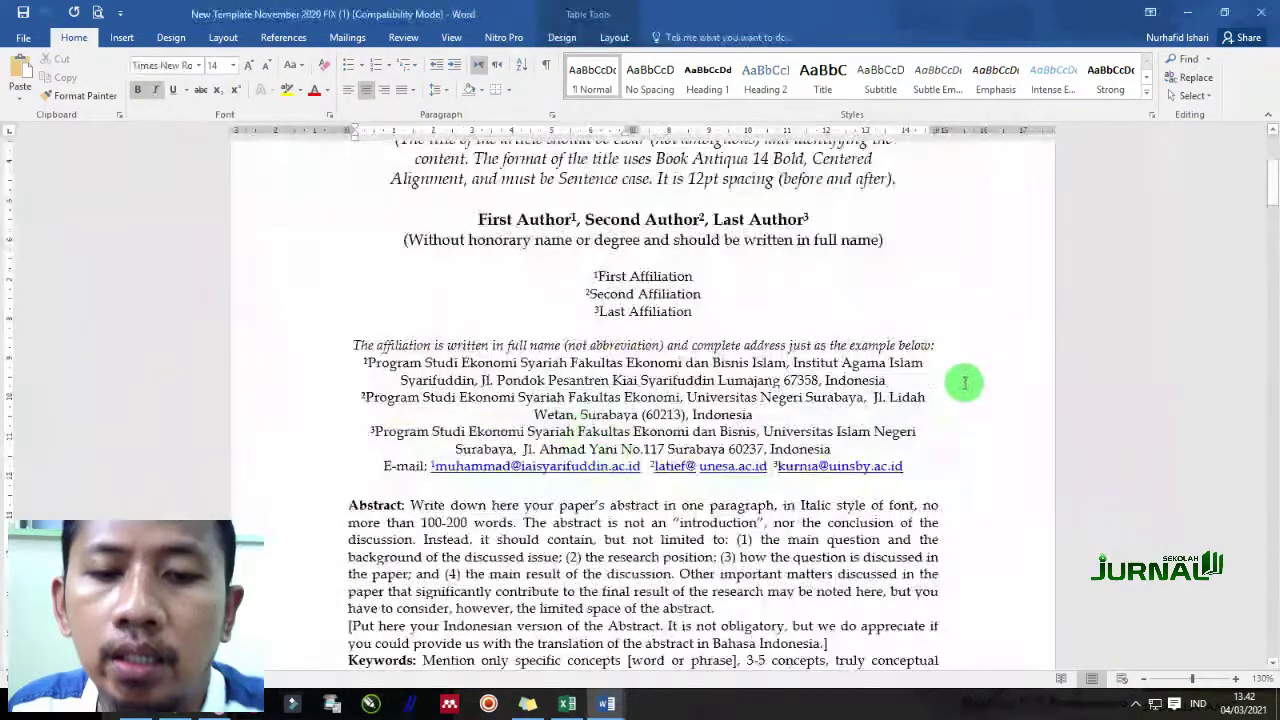
scroll(660, 400, up, 3)
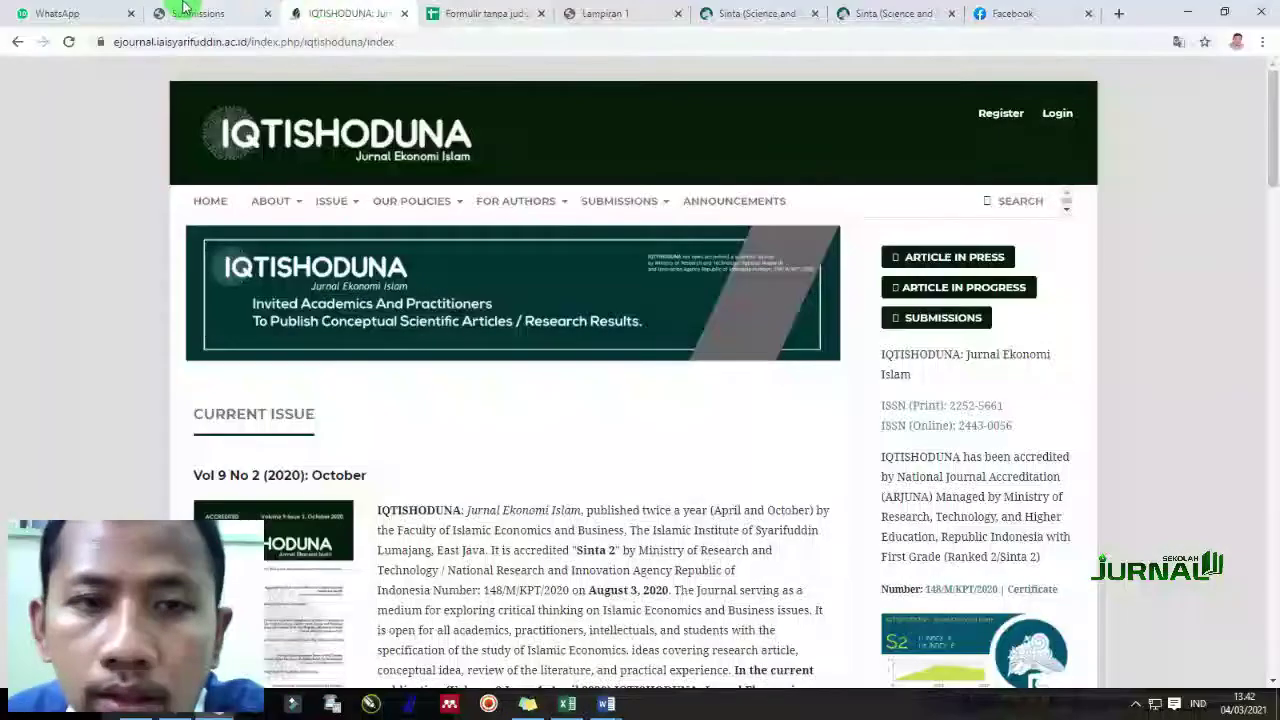
Start a New Submission and fill the saved account username on the login page
click(198, 13)
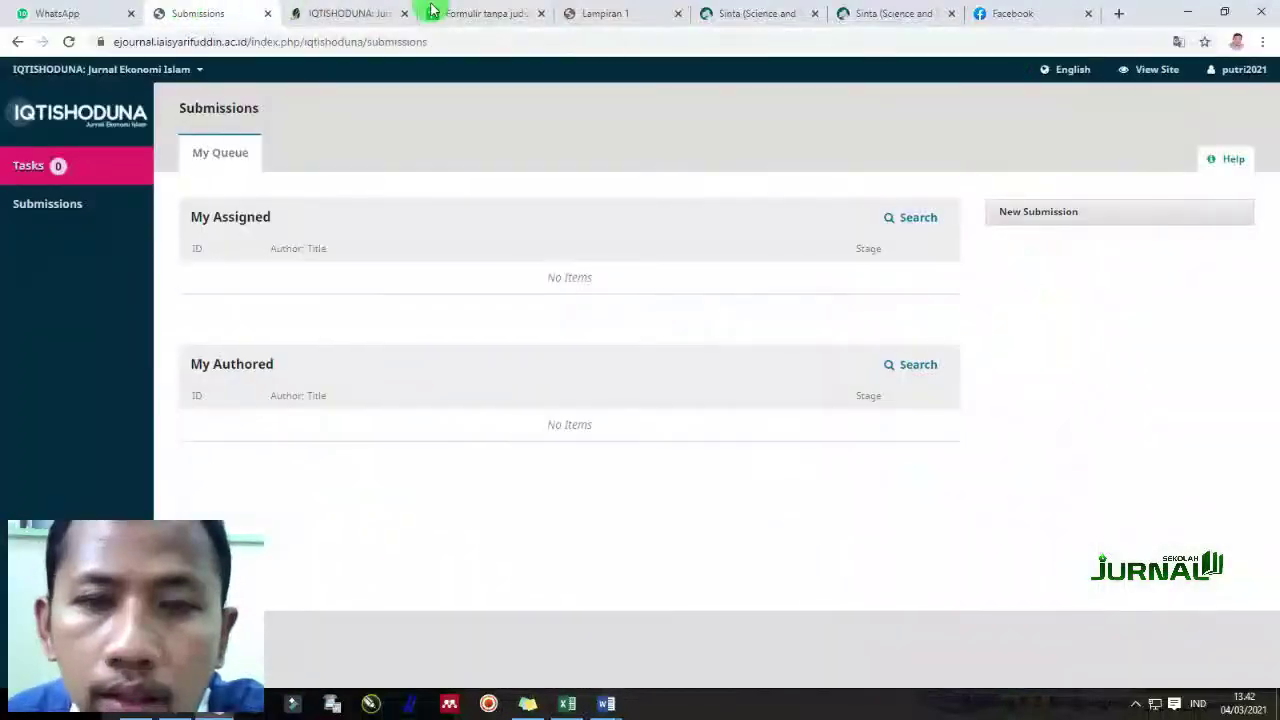
click(1082, 209)
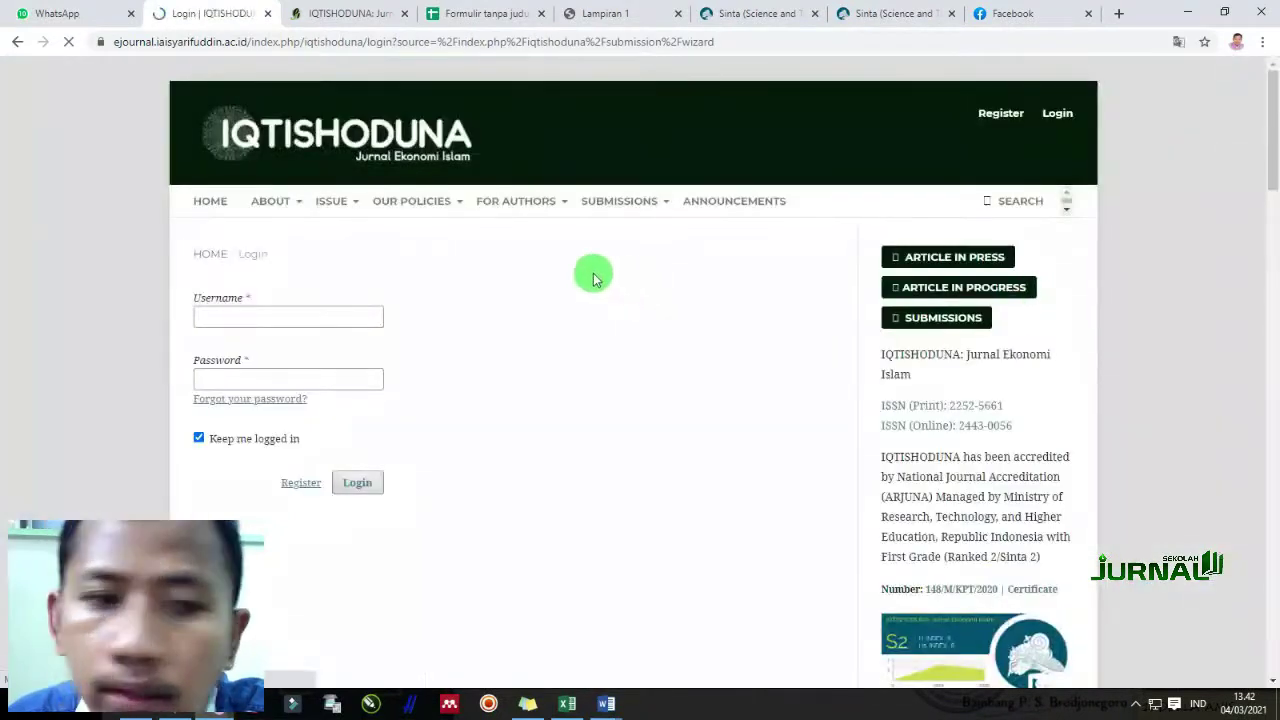
click(284, 318)
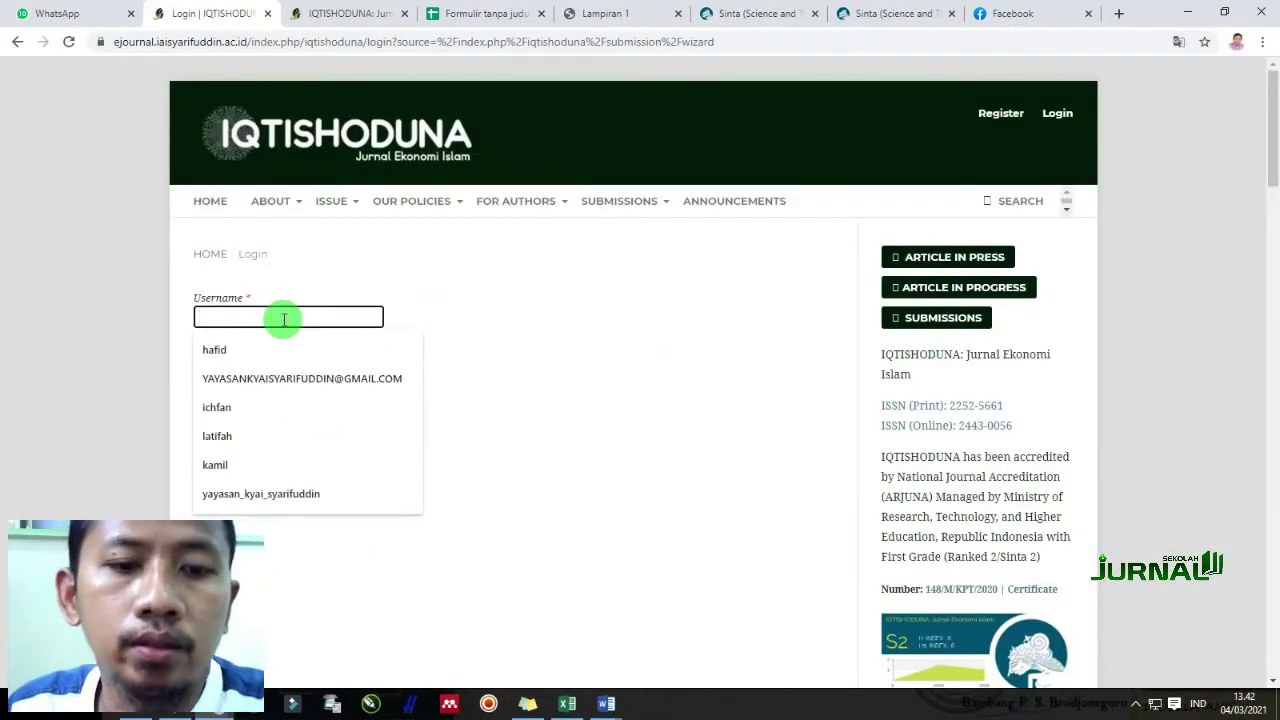
text(p)
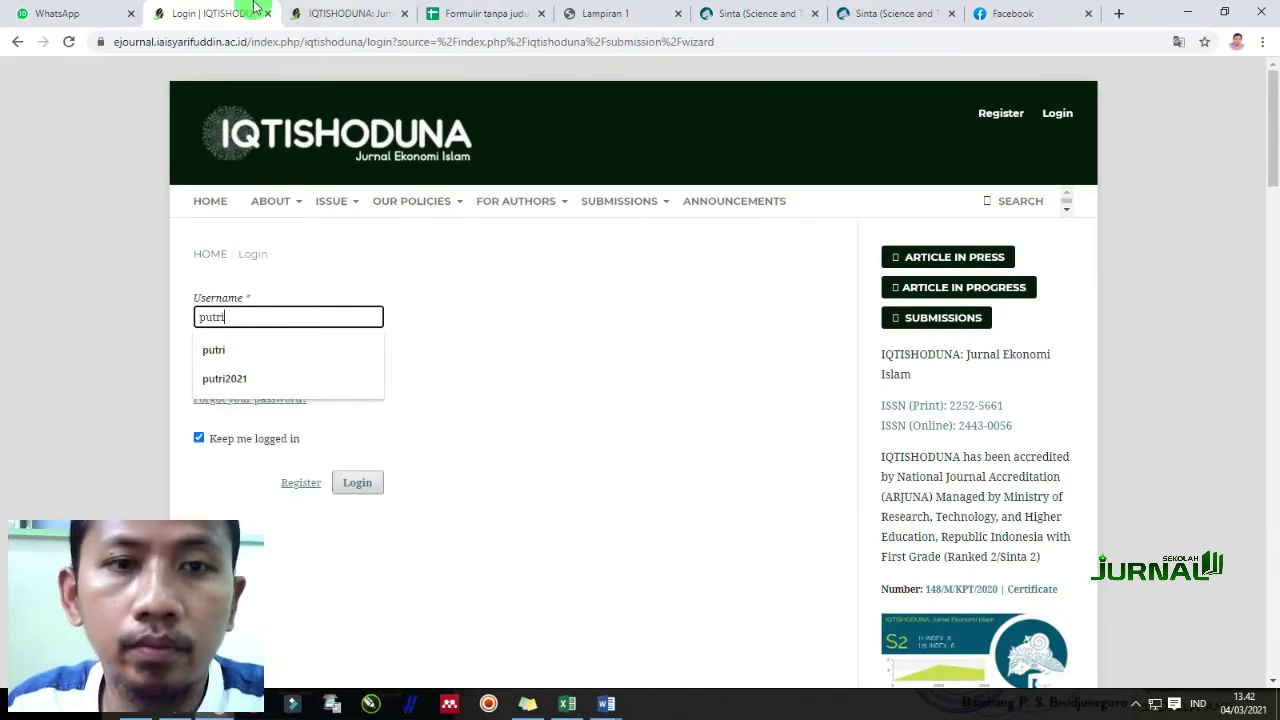
text(utri)
click(335, 13)
click(210, 13)
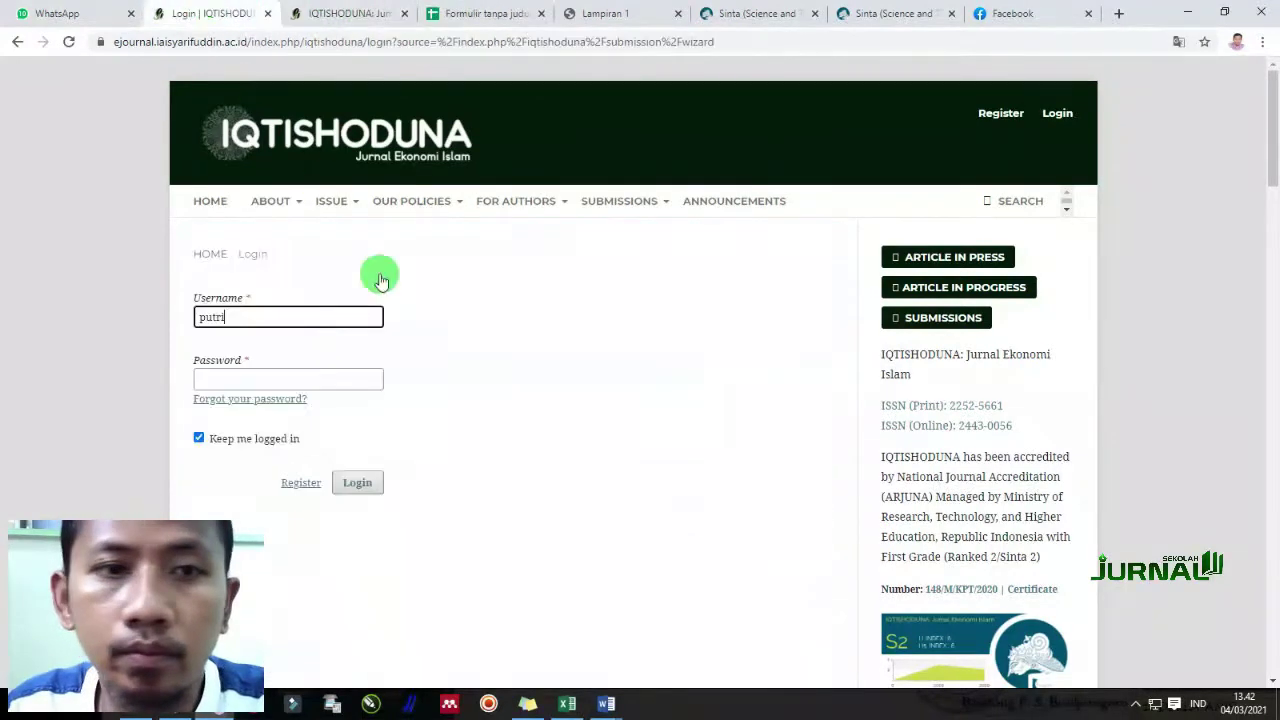
click(272, 317)
click(240, 377)
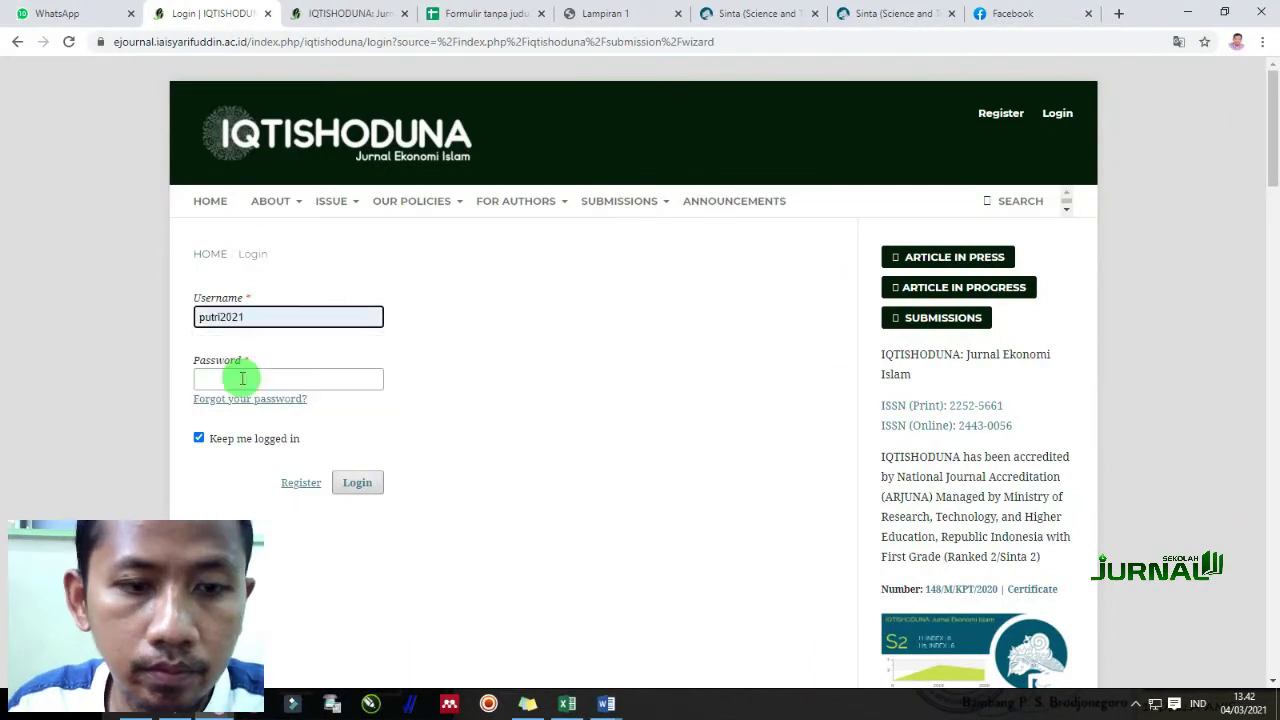
click(251, 377)
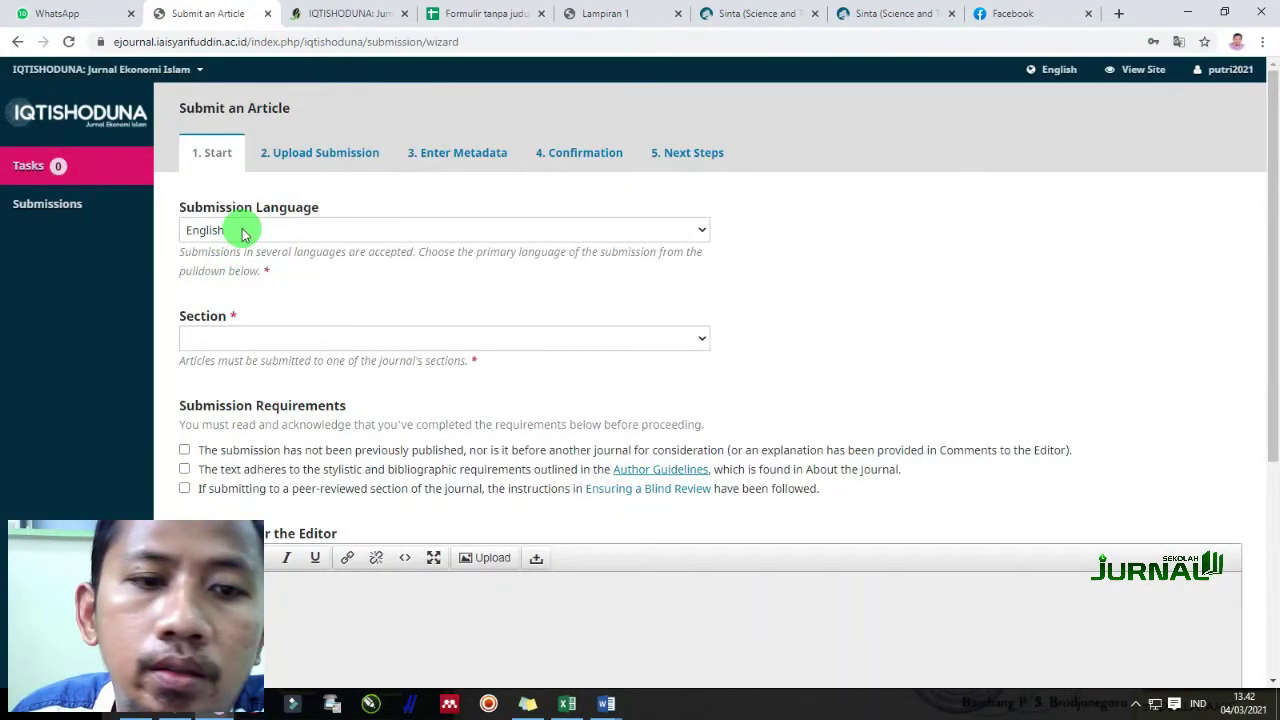
Choose Artikel as the section and tick all three submission requirement checkboxes
click(238, 343)
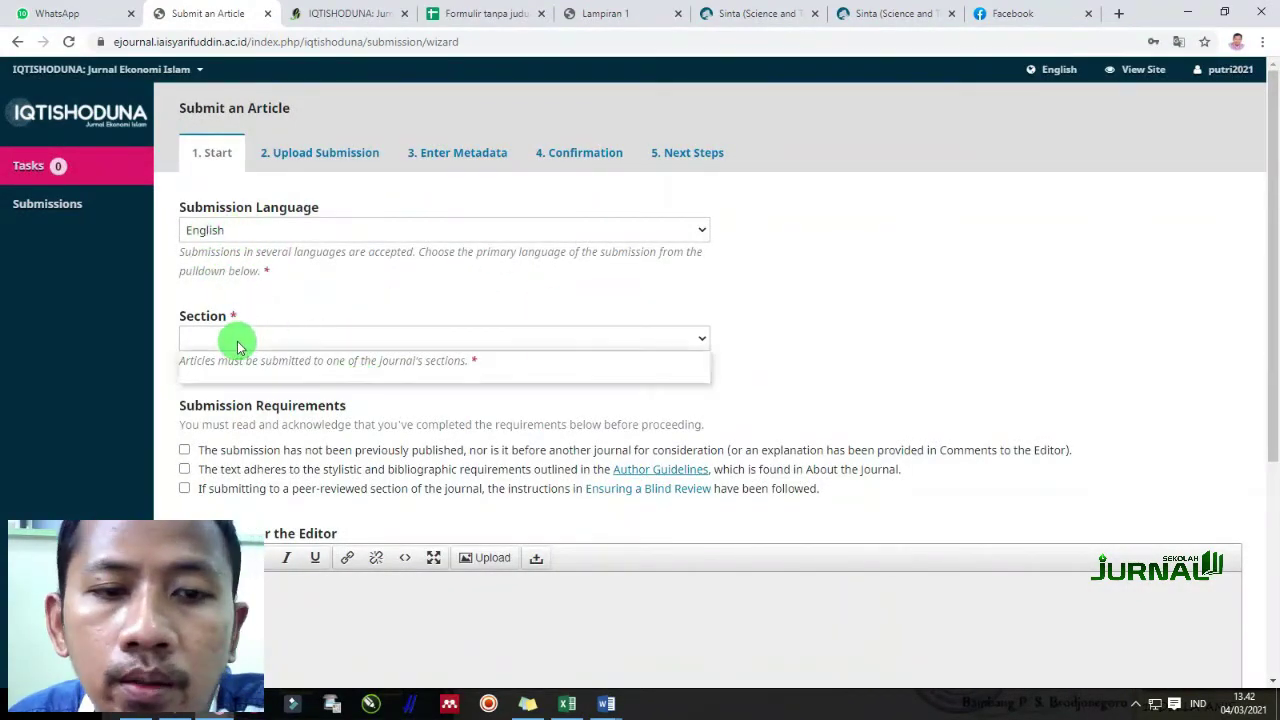
click(228, 376)
scroll(330, 425, down, 2)
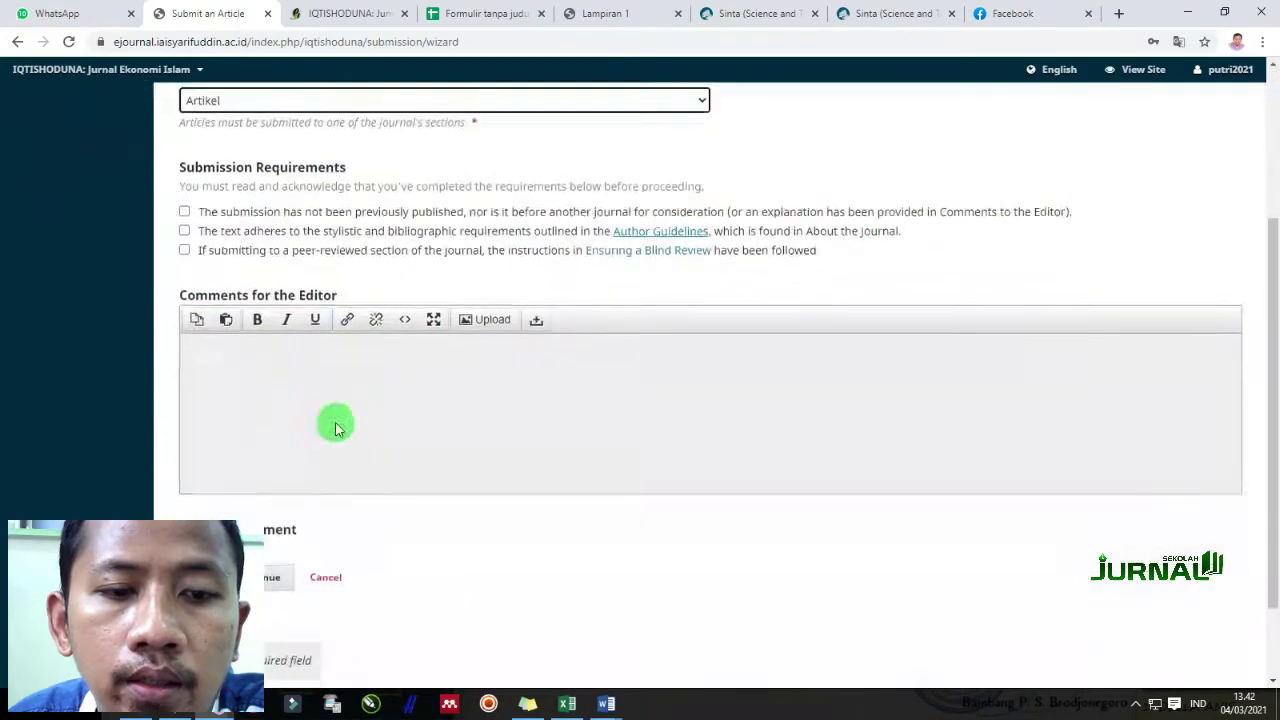
scroll(190, 309, up, 1)
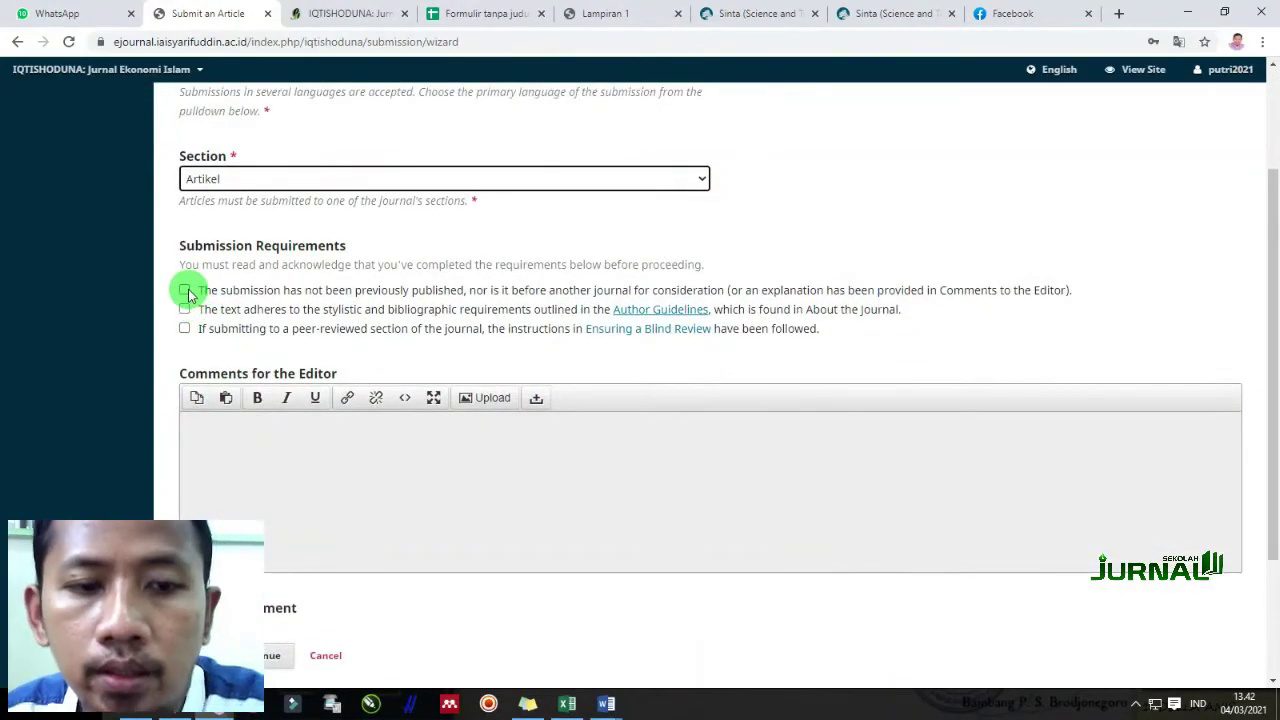
click(185, 291)
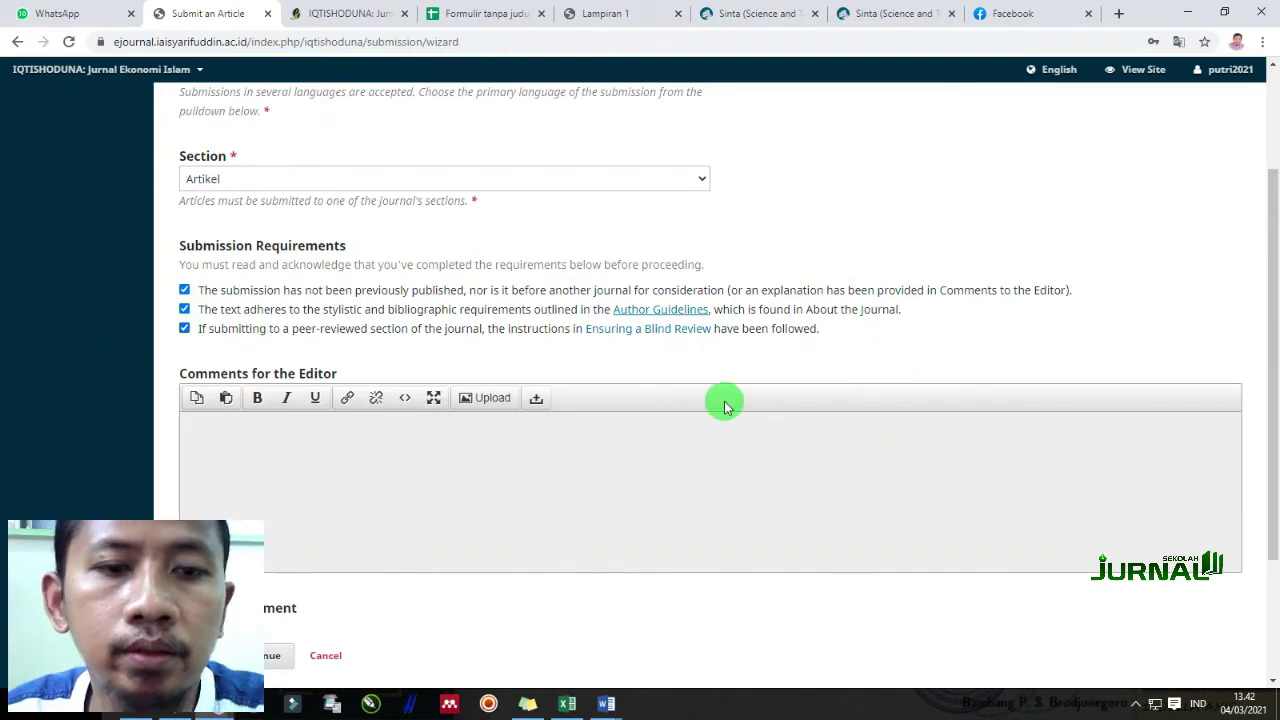
click(398, 513)
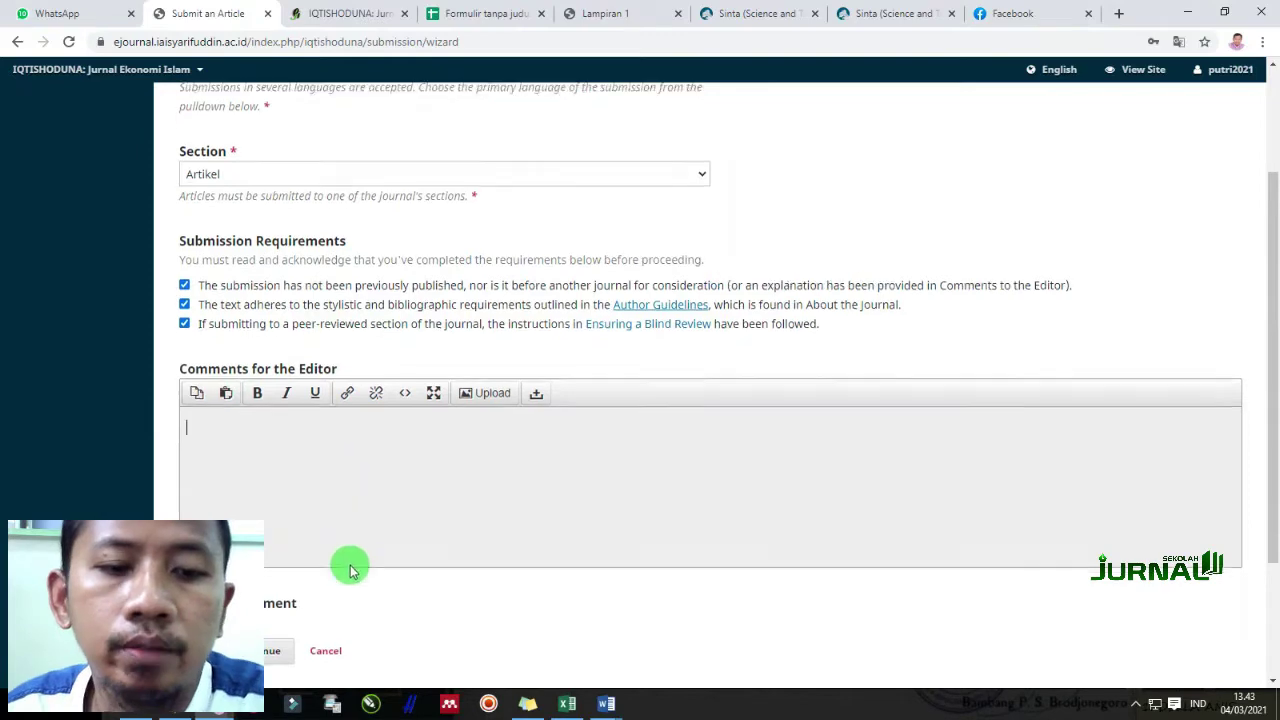
scroll(340, 555, down, 2)
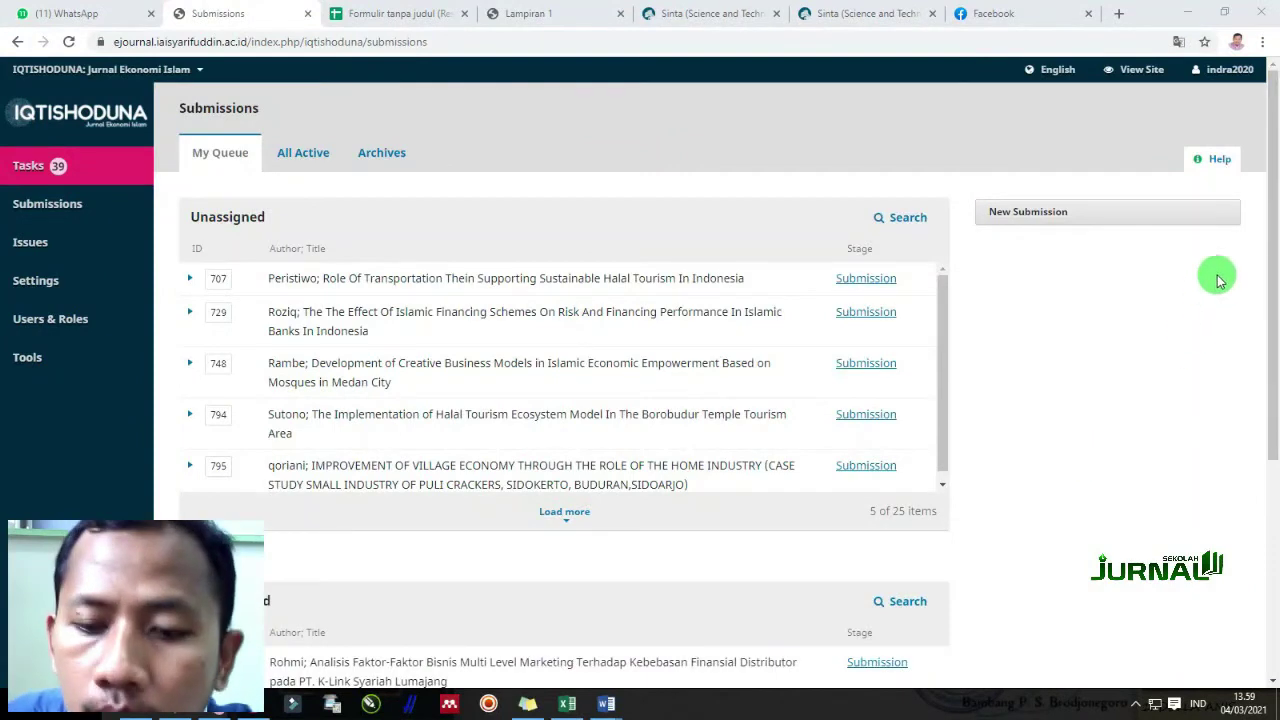
Find article 933 under My Assigned and open its workflow page
click(1220, 80)
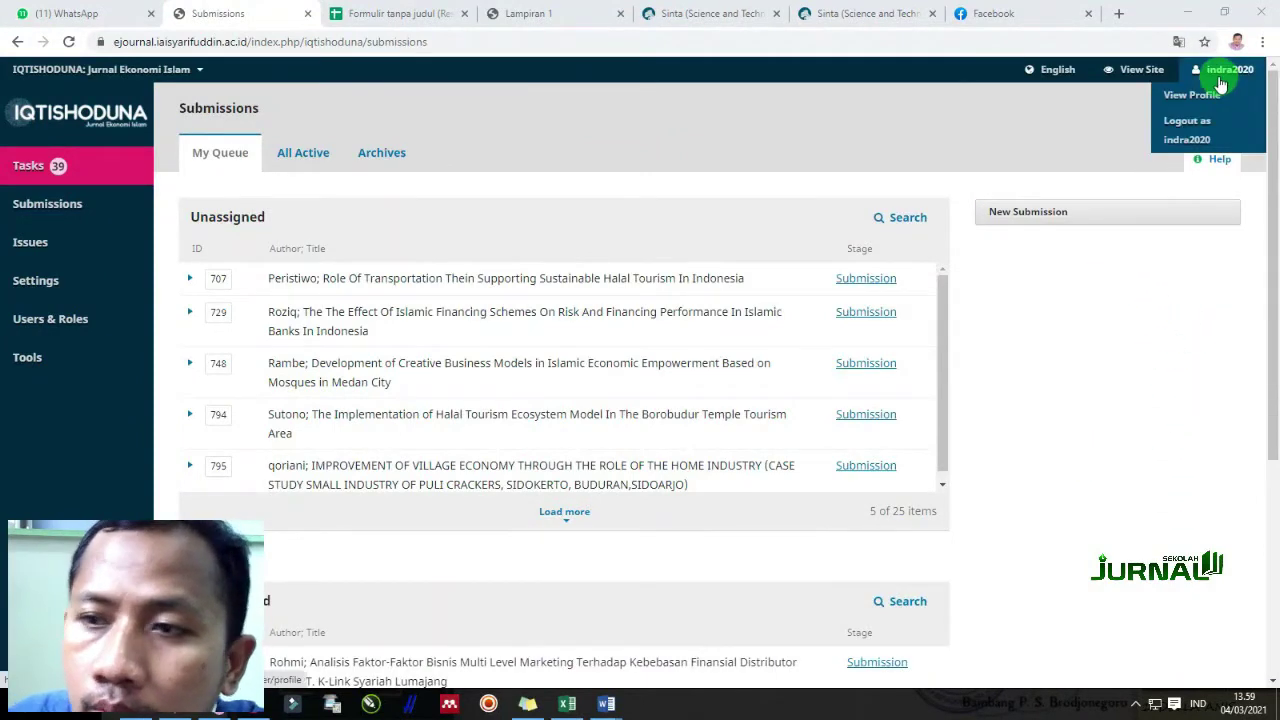
scroll(597, 558, down, 3)
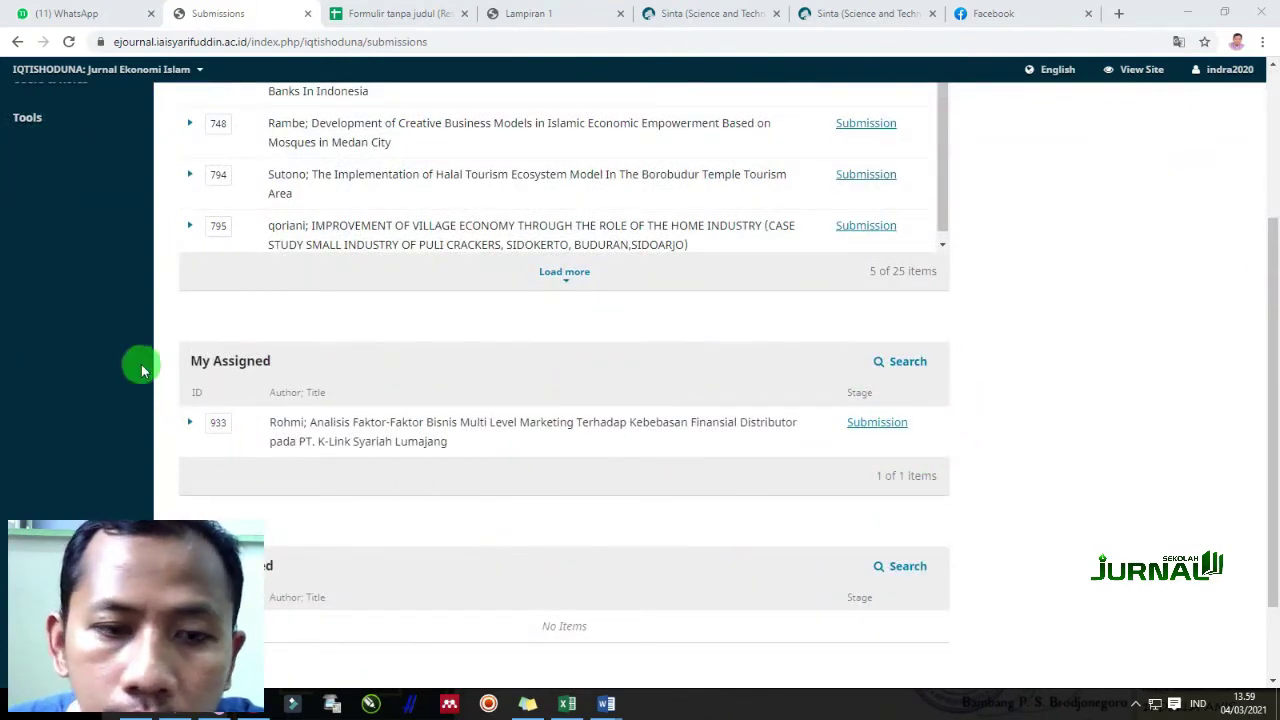
drag(192, 360, 297, 360)
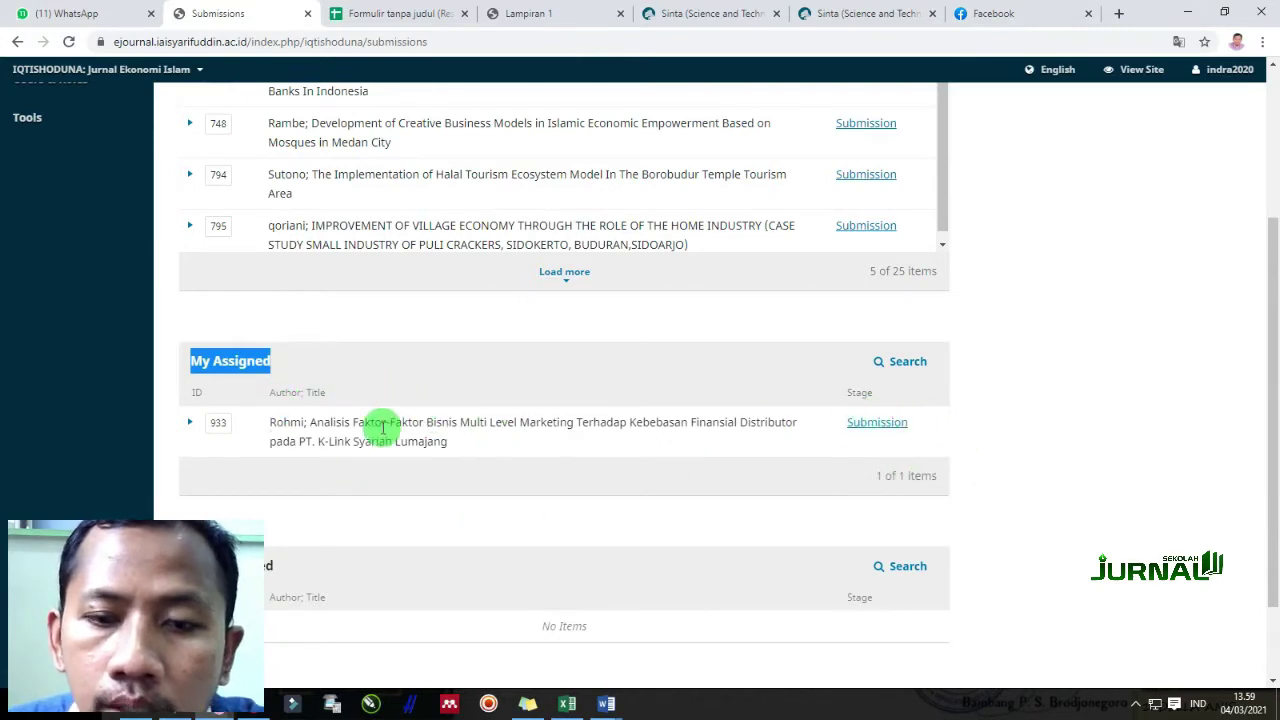
click(296, 374)
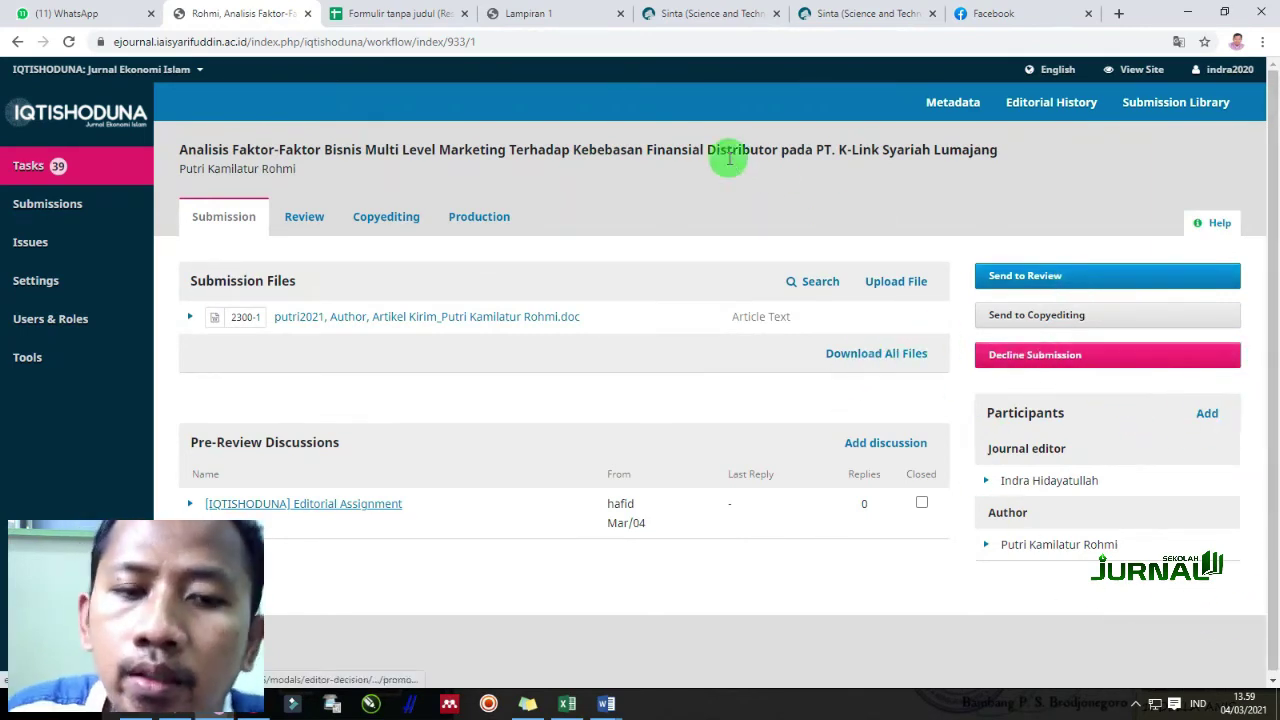
Send the Multi Level Marketing article to review with its submission file selected
mouse_move(60, 243)
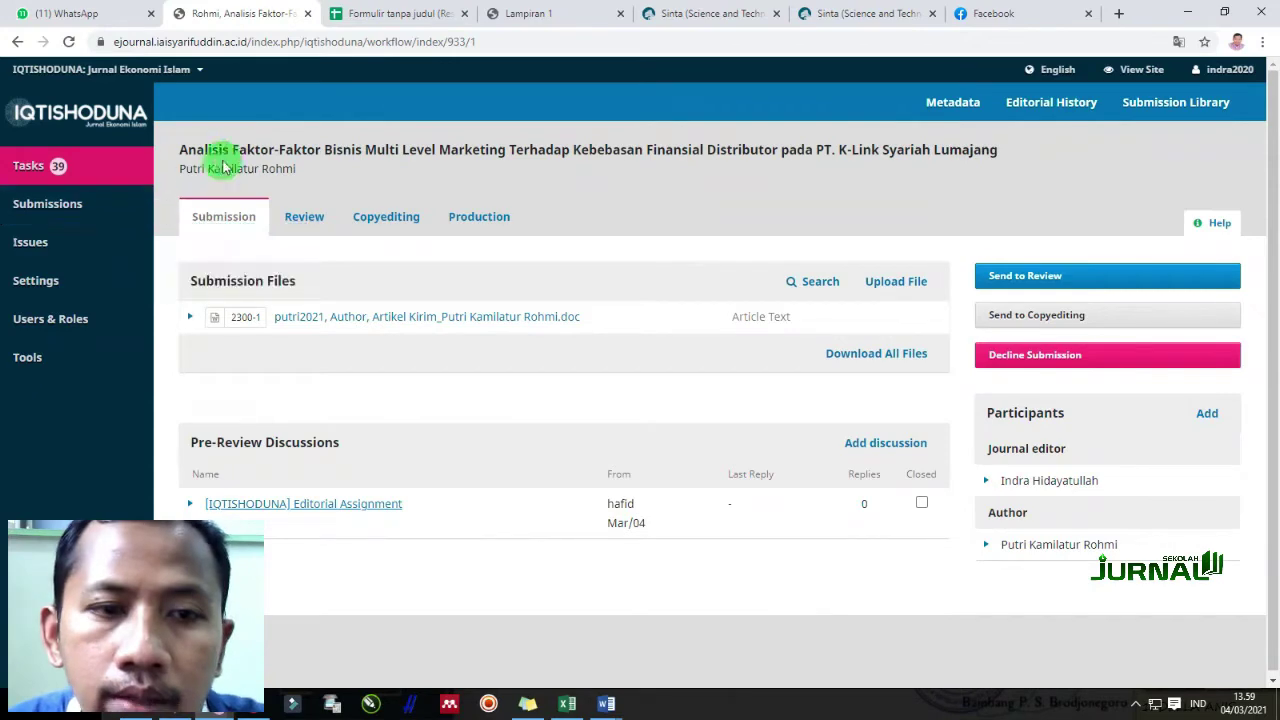
click(1046, 277)
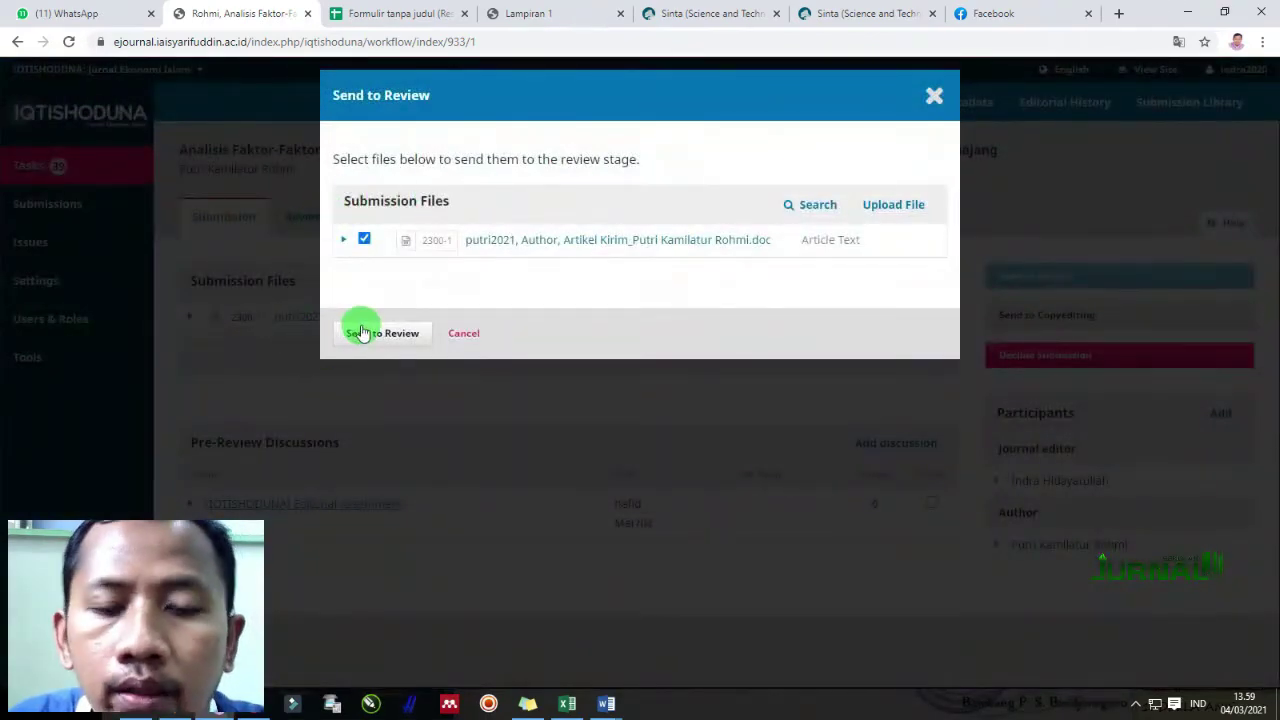
click(384, 345)
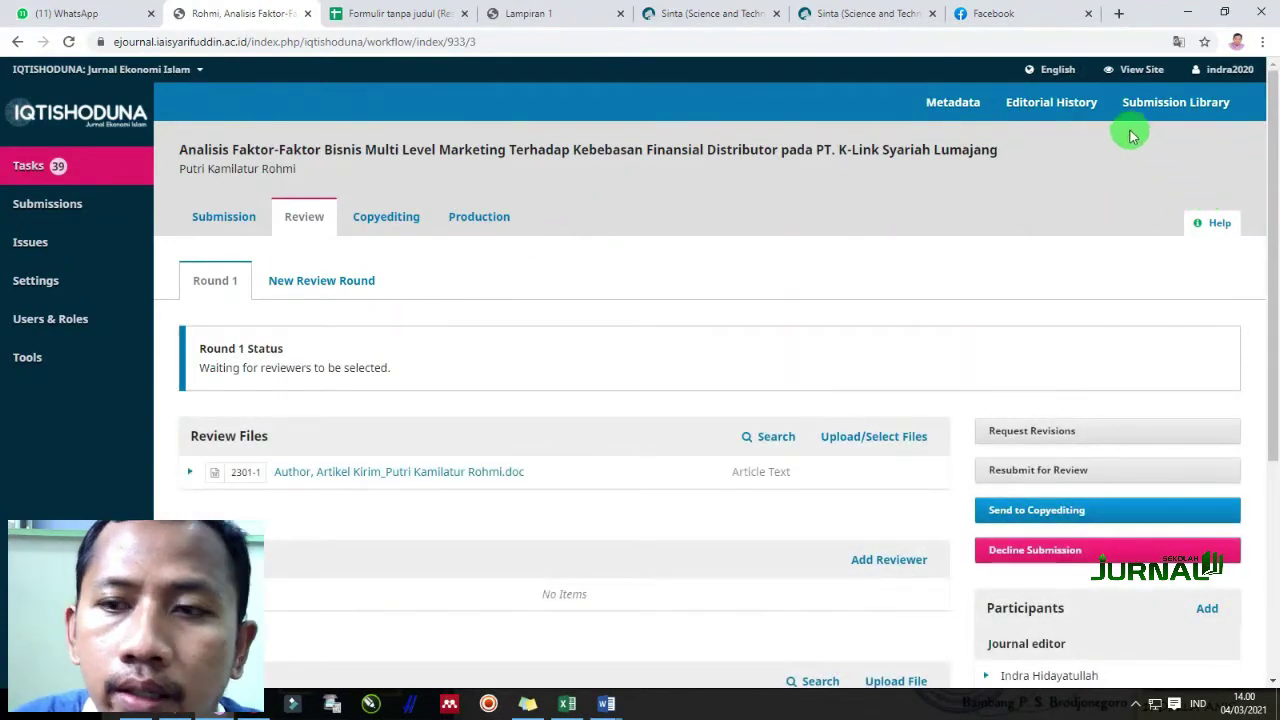
Review the article's editorial history, then download the Round 1 review file to open in Word
click(1068, 113)
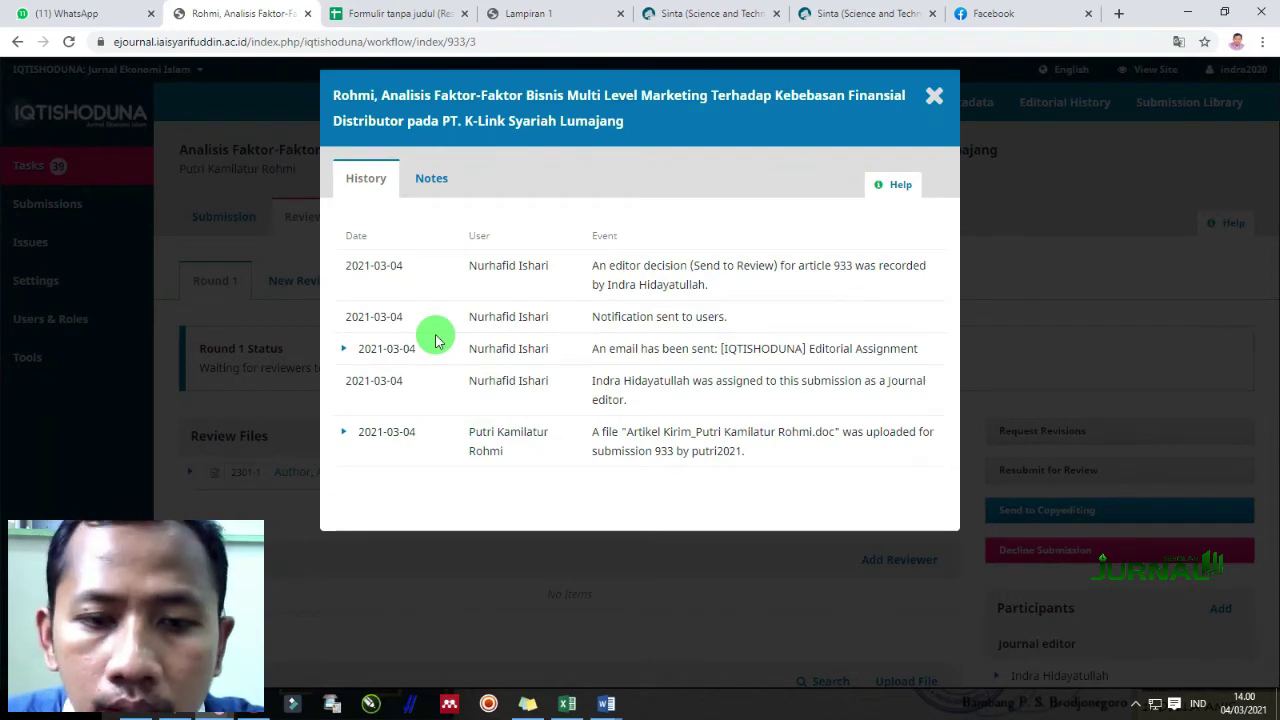
click(932, 96)
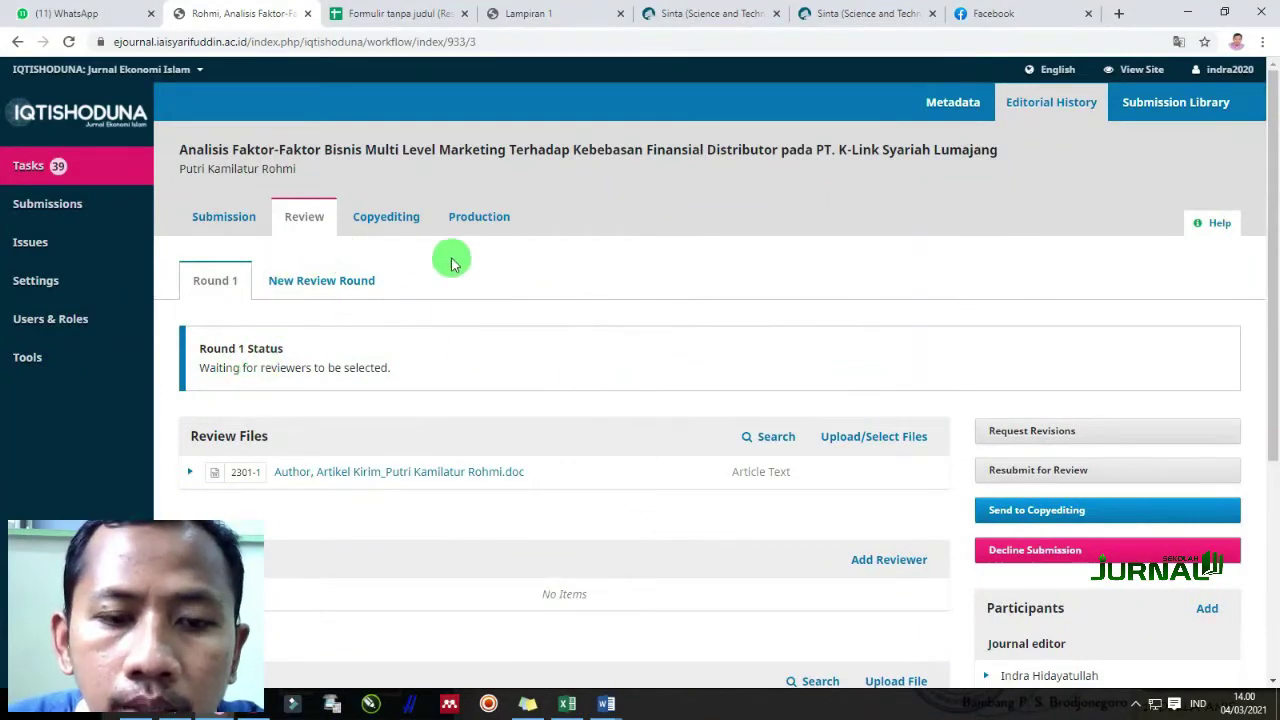
scroll(651, 386, down, 1)
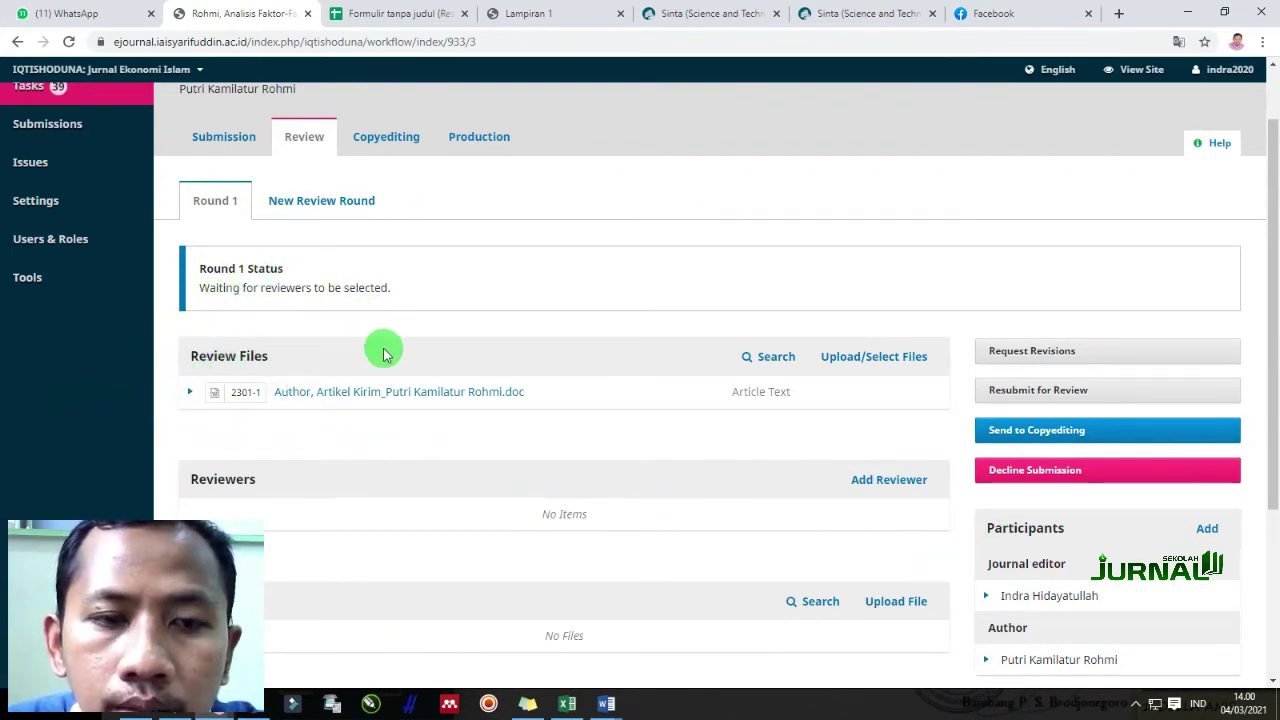
click(192, 392)
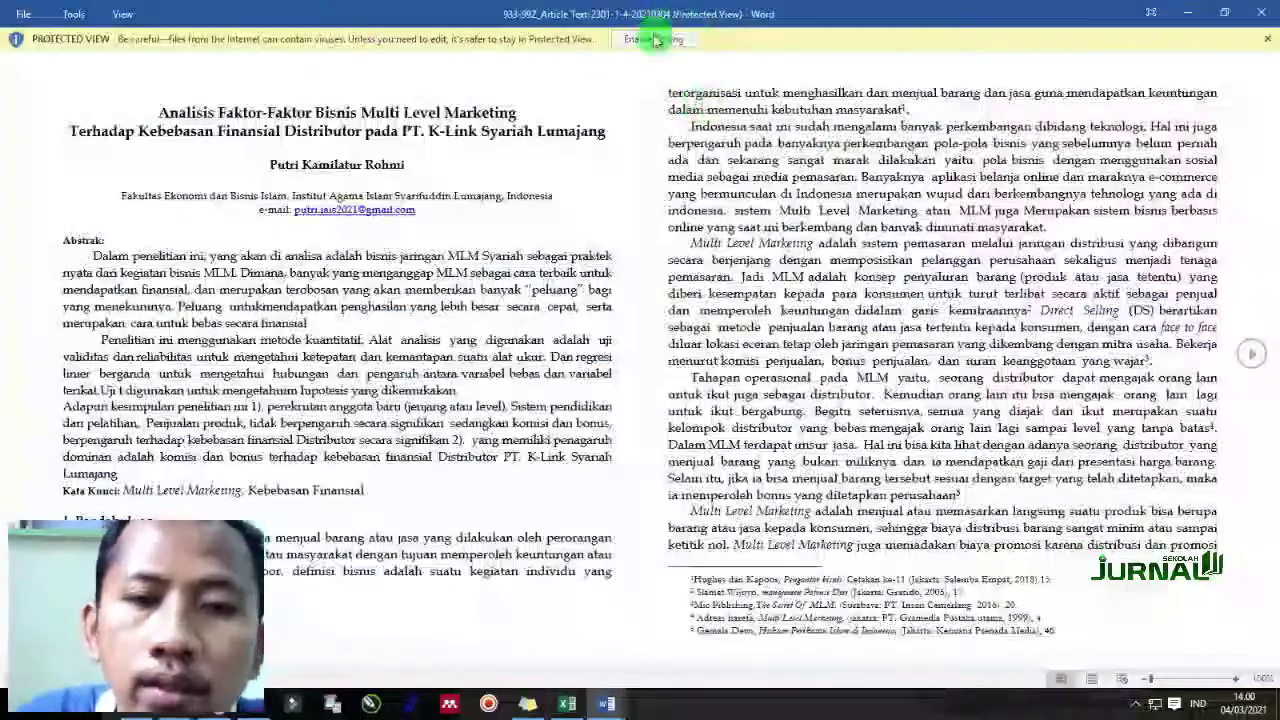
Enable editing and delete the author's name, affiliation and e-mail lines from the article
click(655, 40)
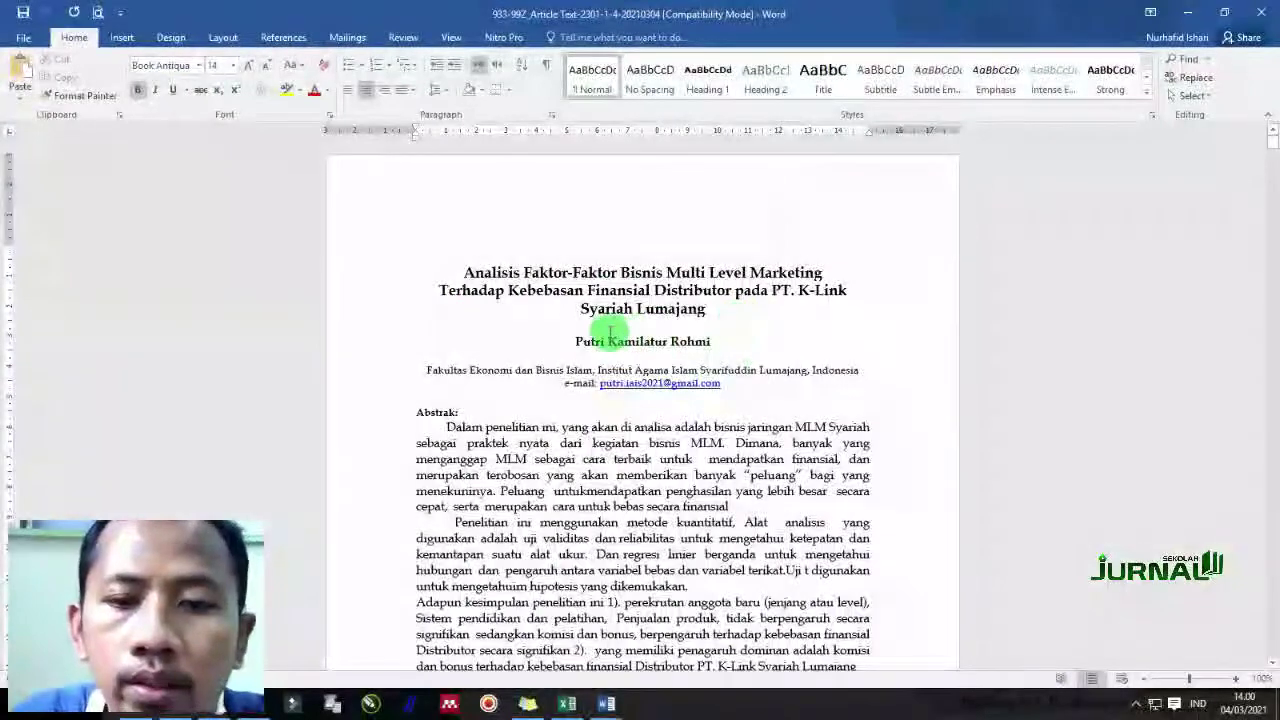
drag(598, 340, 783, 395)
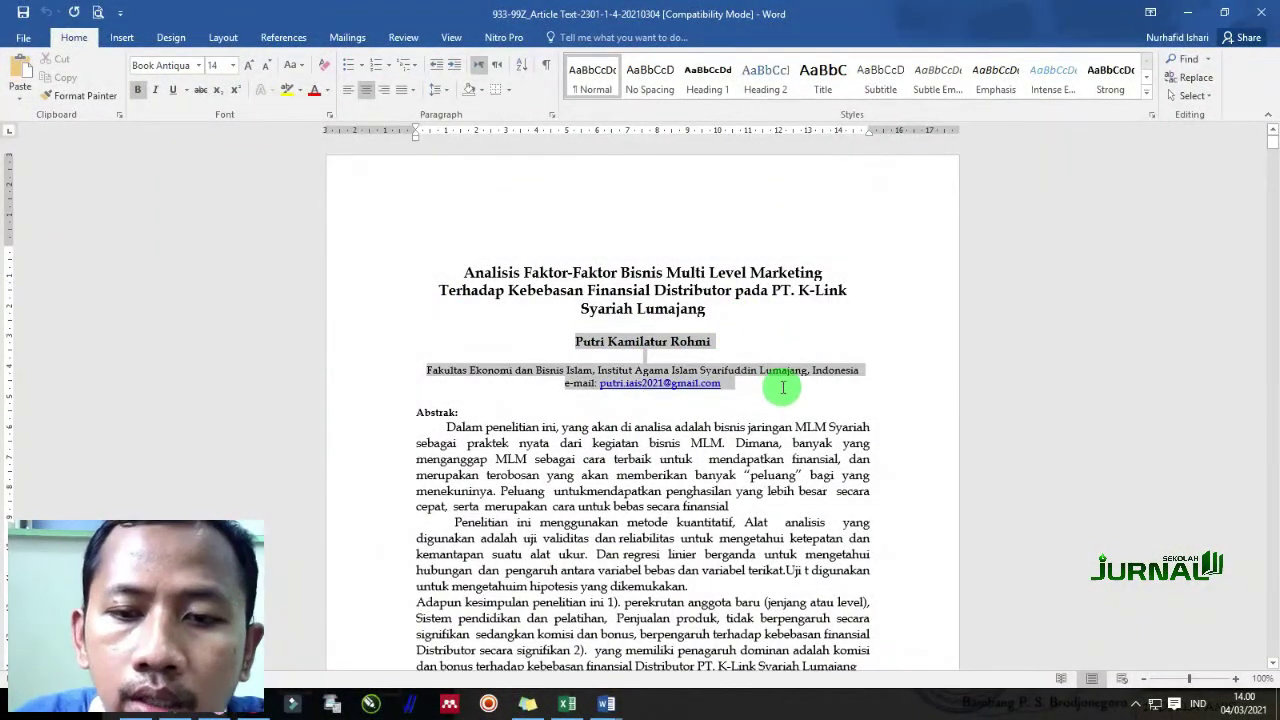
key(Delete)
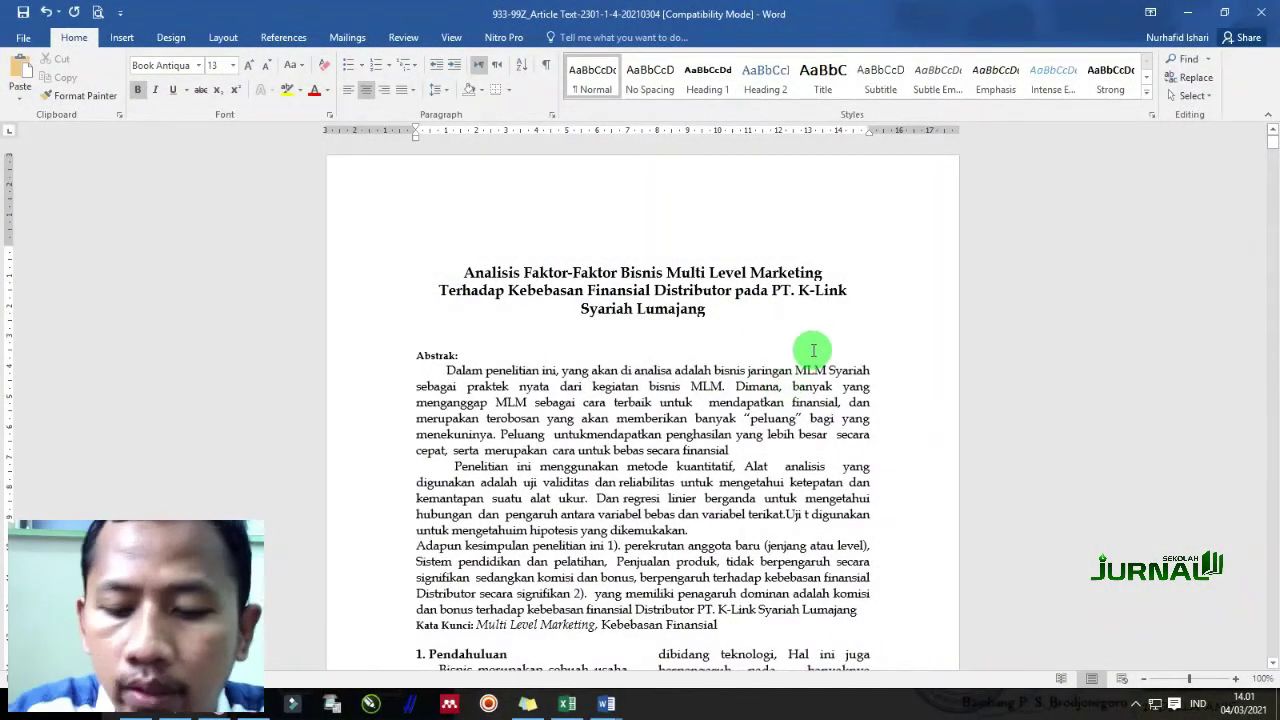
key(F12)
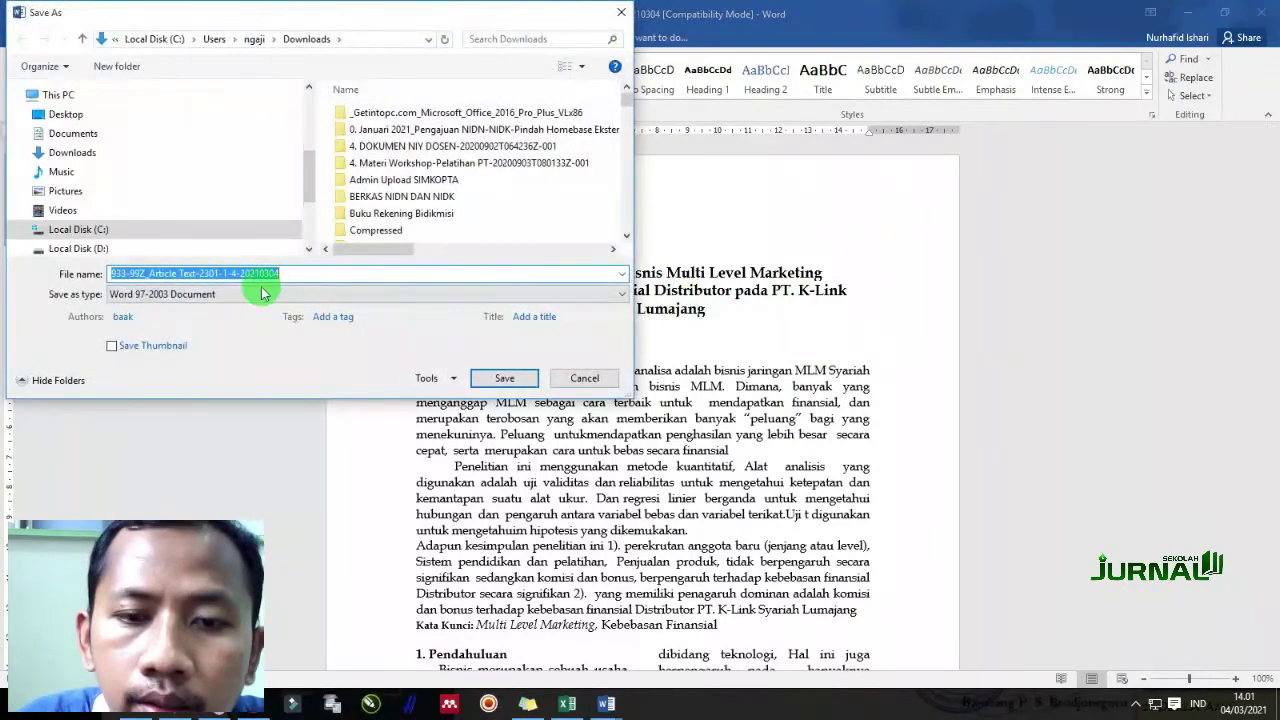
click(293, 274)
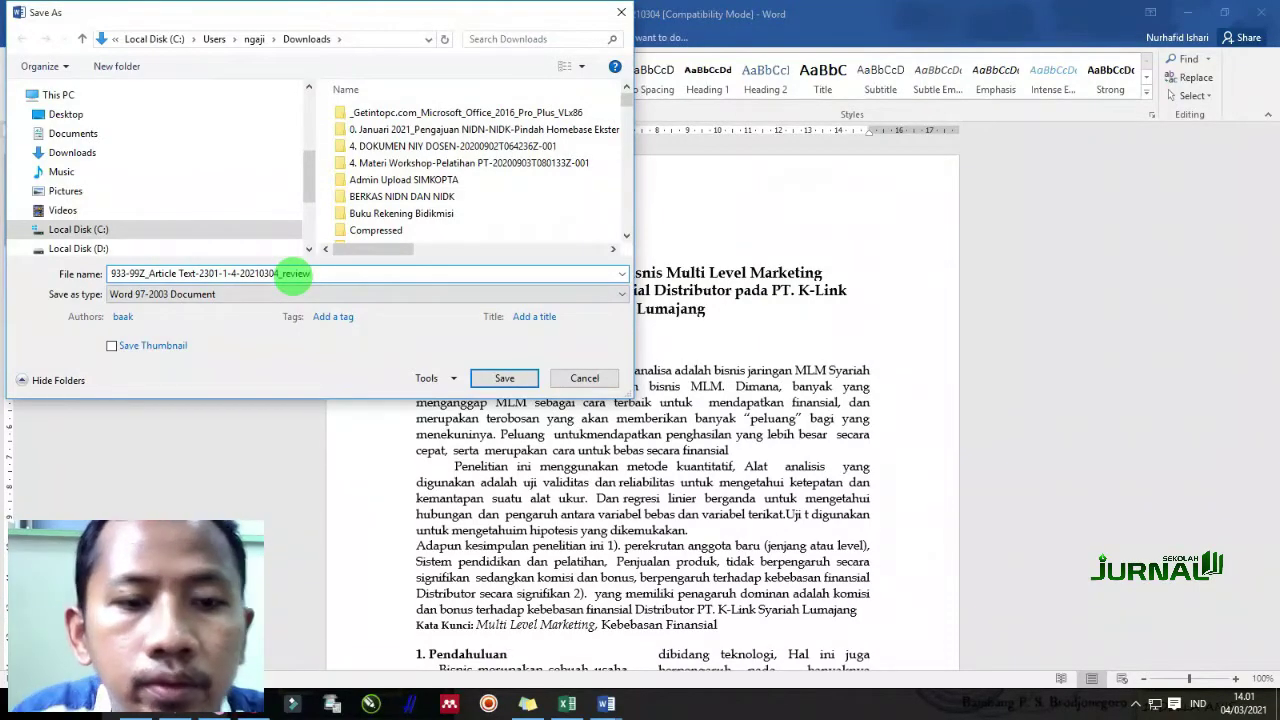
key(Return)
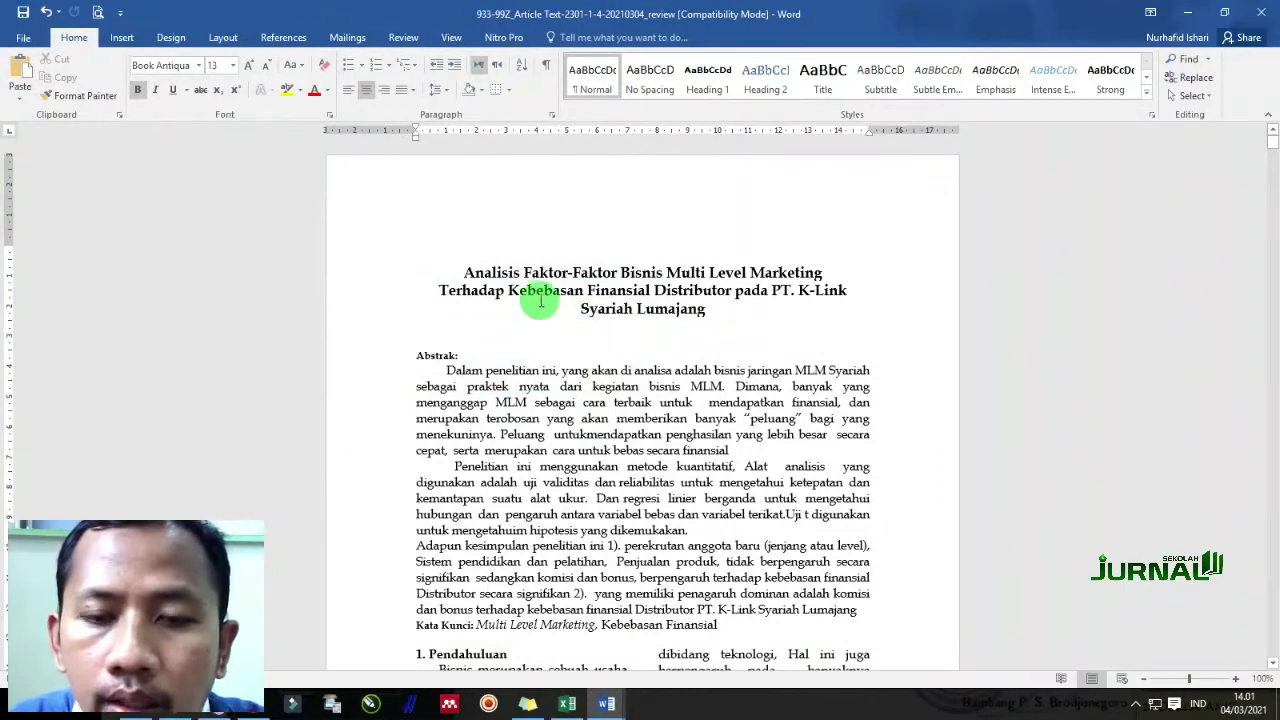
click(508, 271)
click(422, 355)
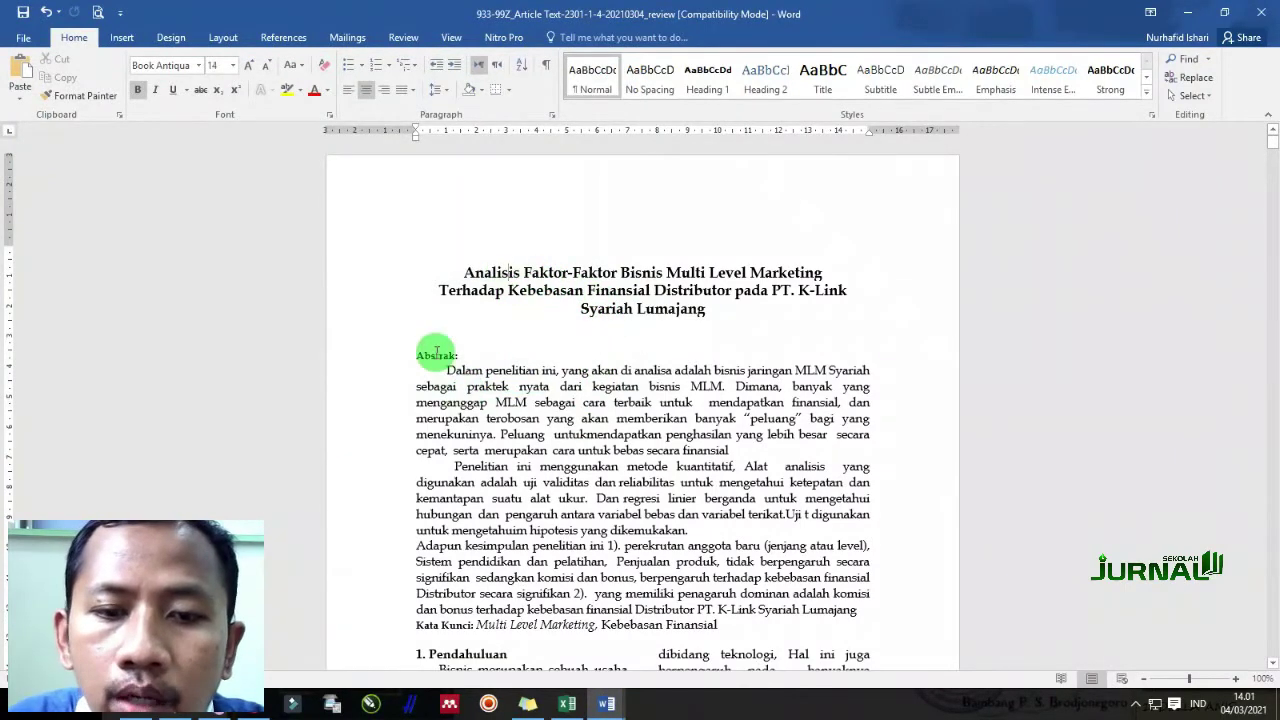
scroll(541, 499, down, 3)
scroll(743, 488, up, 3)
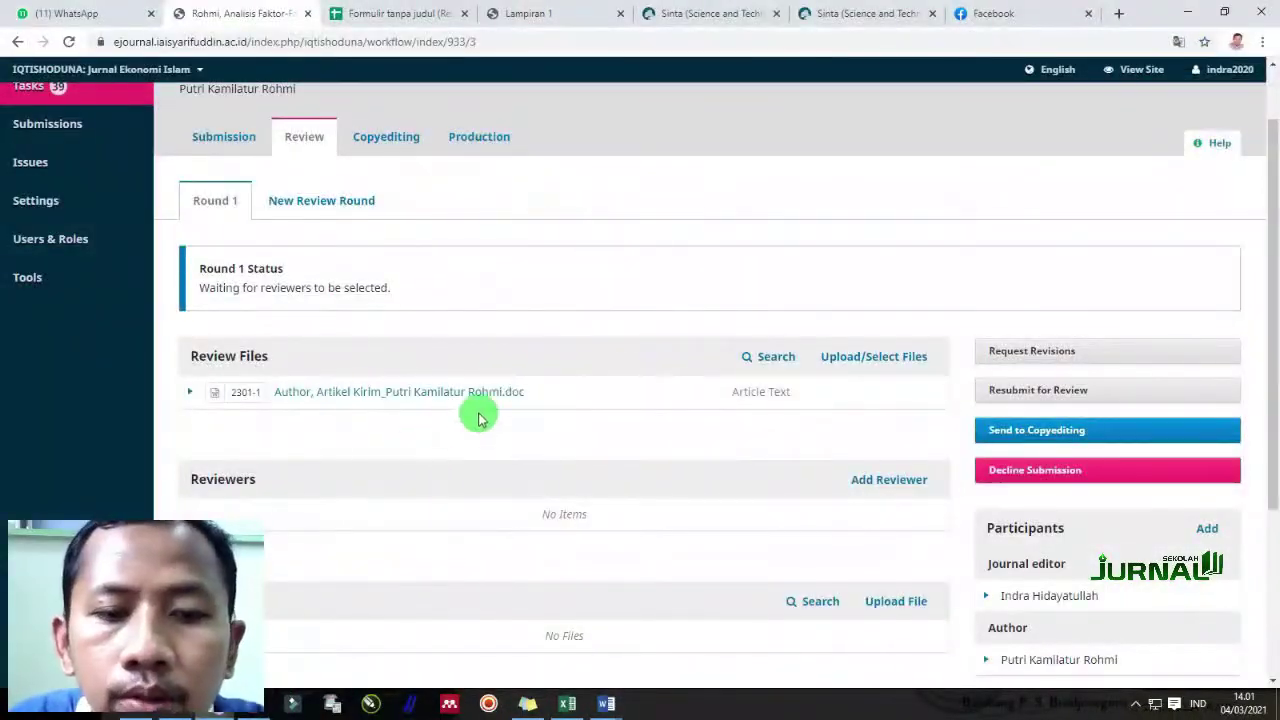
Delete the original article file from the Round 1 review files, then bring up Upload/Select Files
click(189, 393)
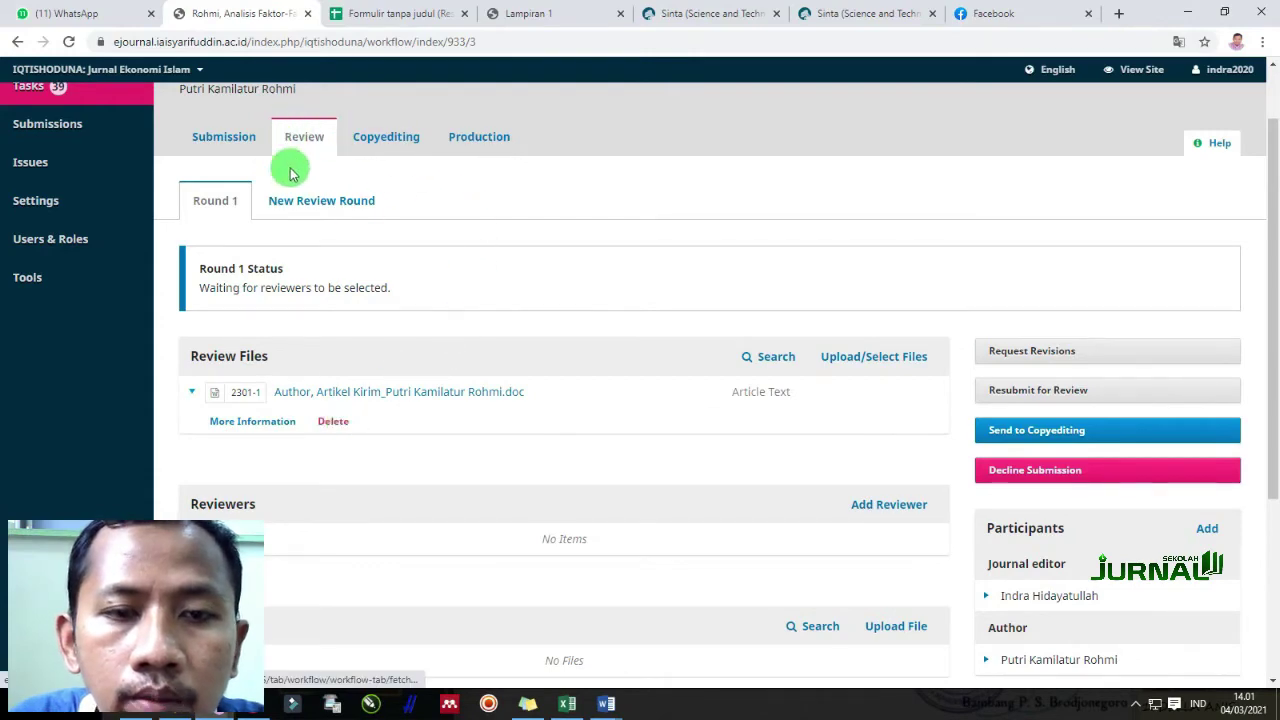
scroll(290, 172, up, 1)
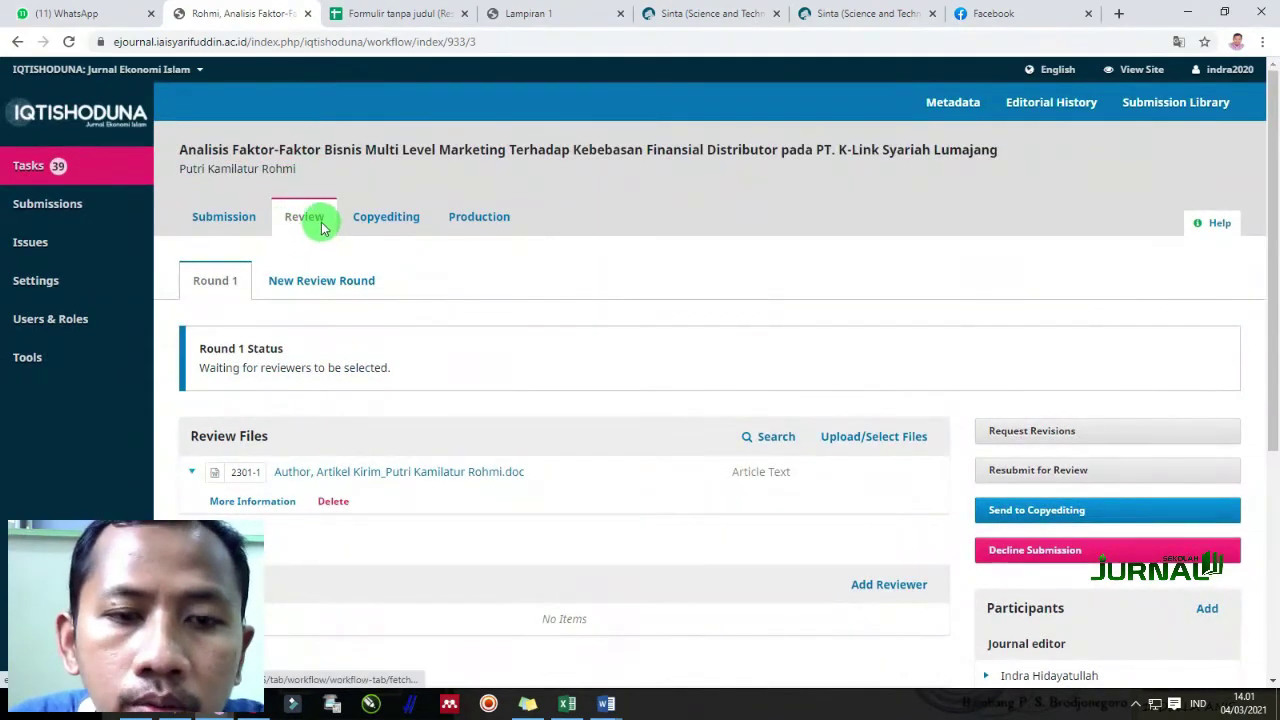
scroll(300, 500, down, 3)
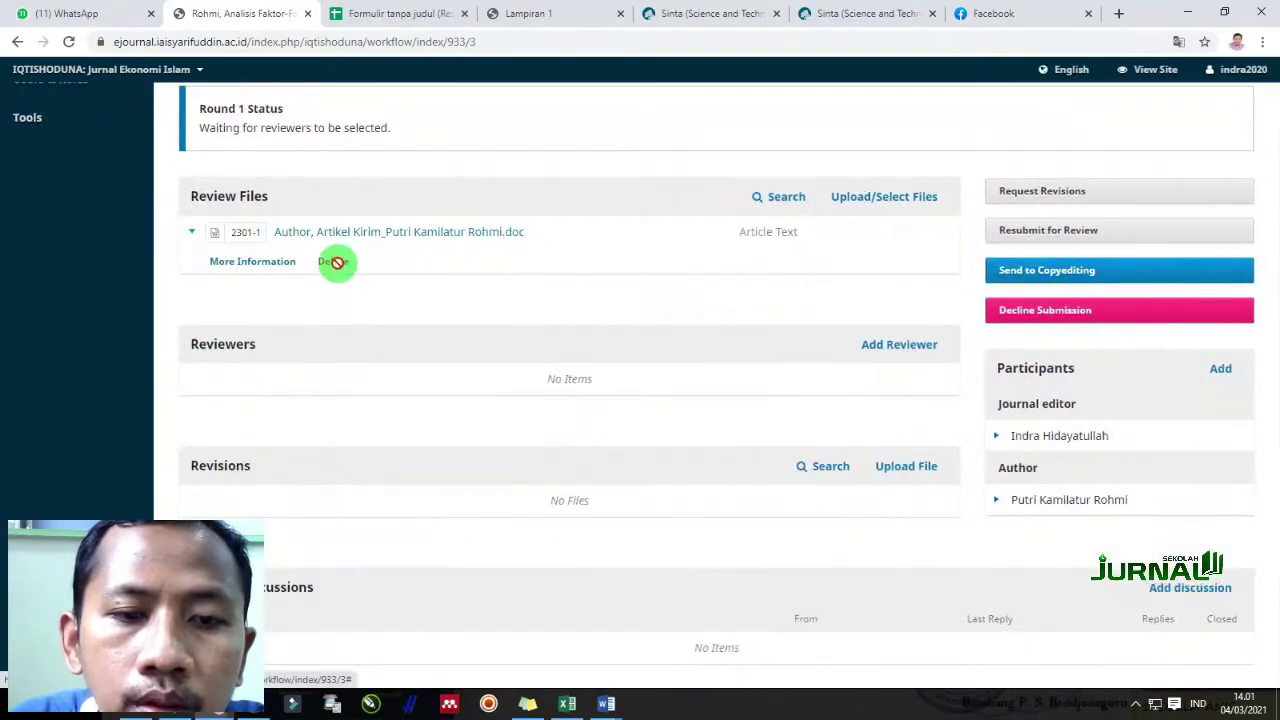
click(333, 262)
click(481, 225)
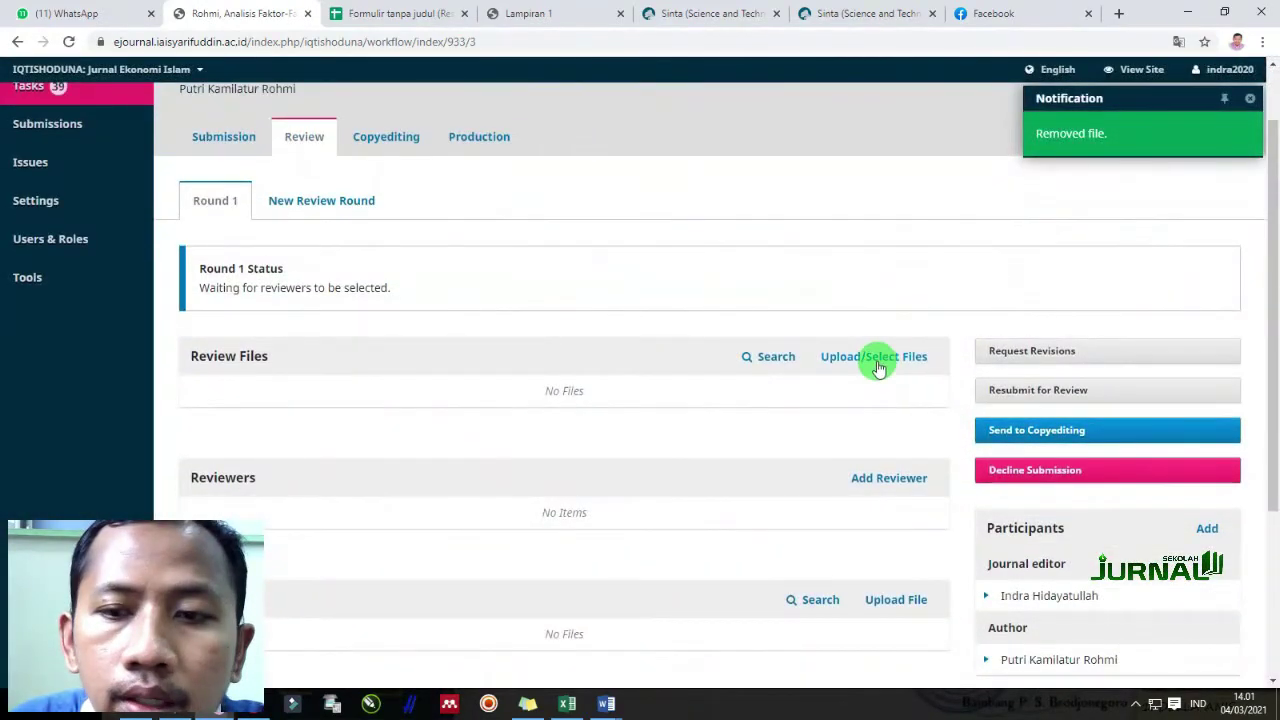
click(876, 360)
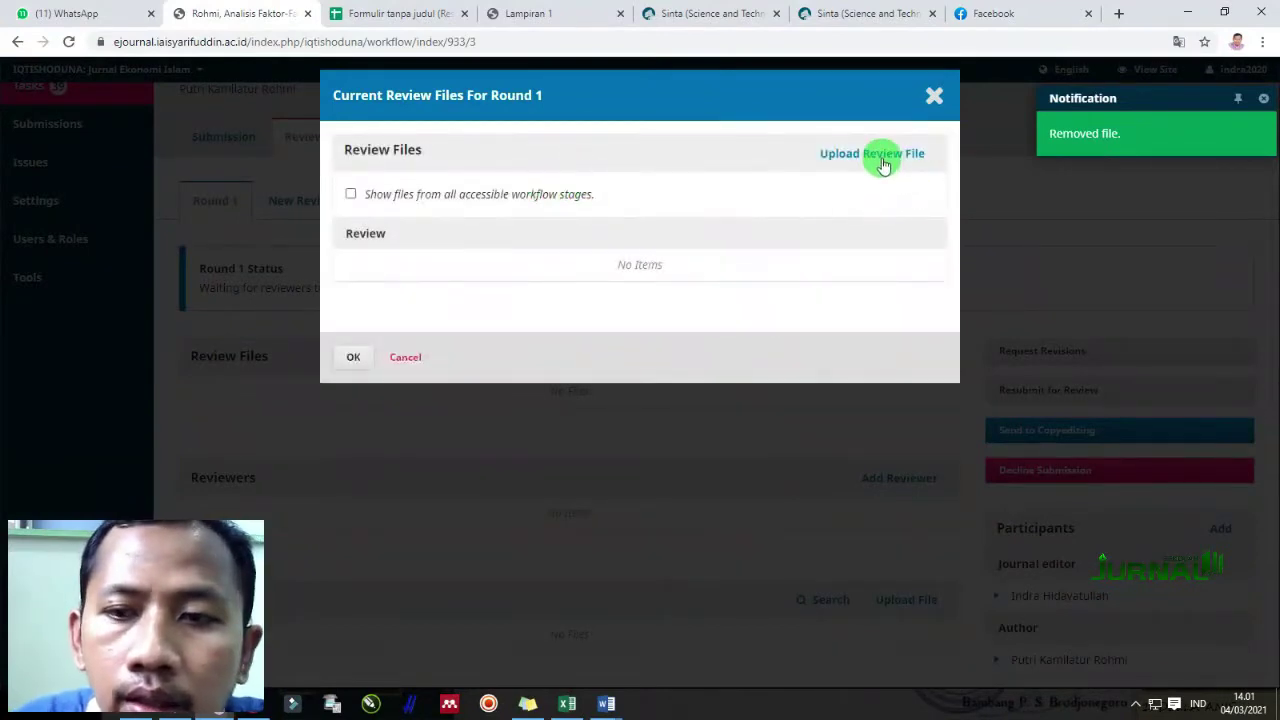
click(883, 155)
click(415, 300)
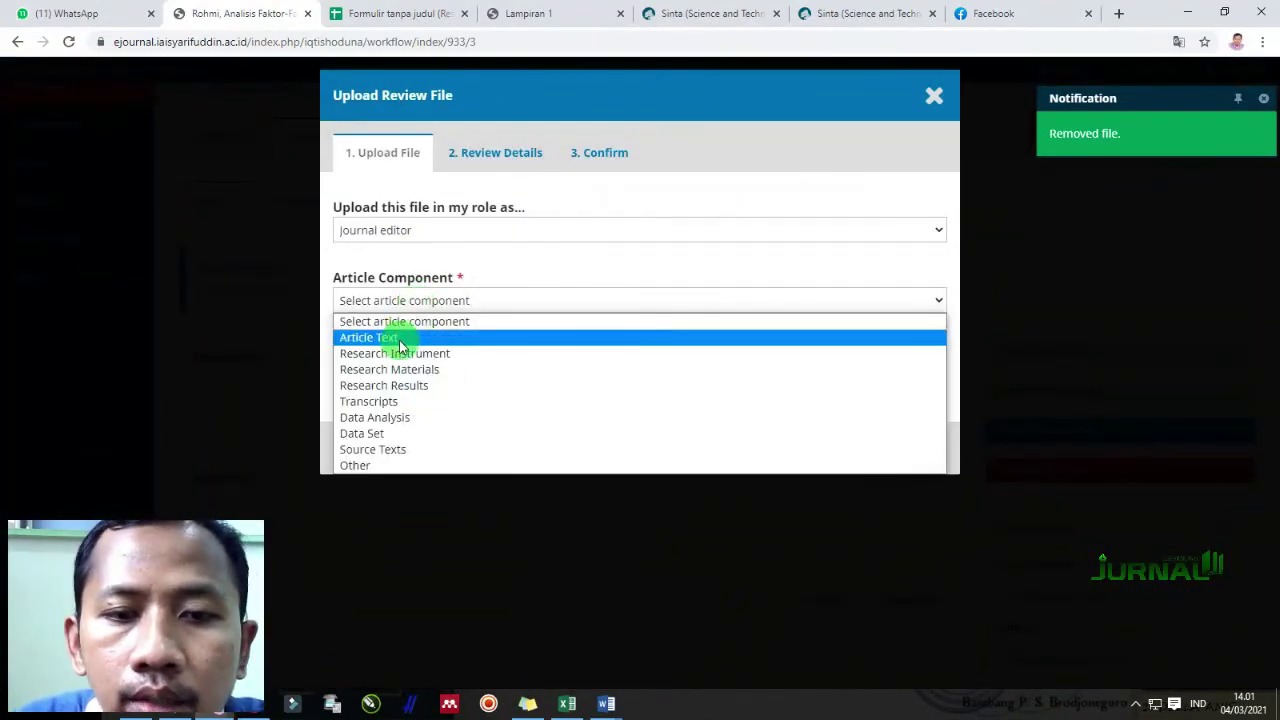
click(400, 340)
click(905, 362)
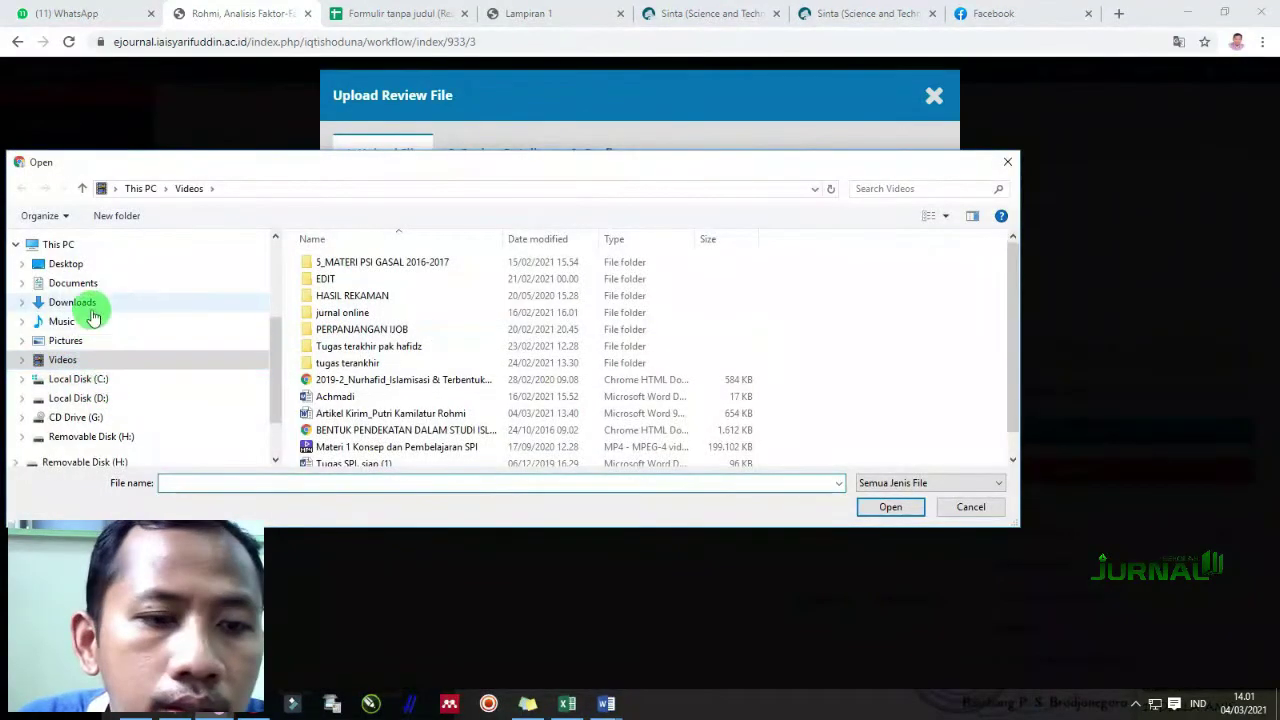
click(88, 304)
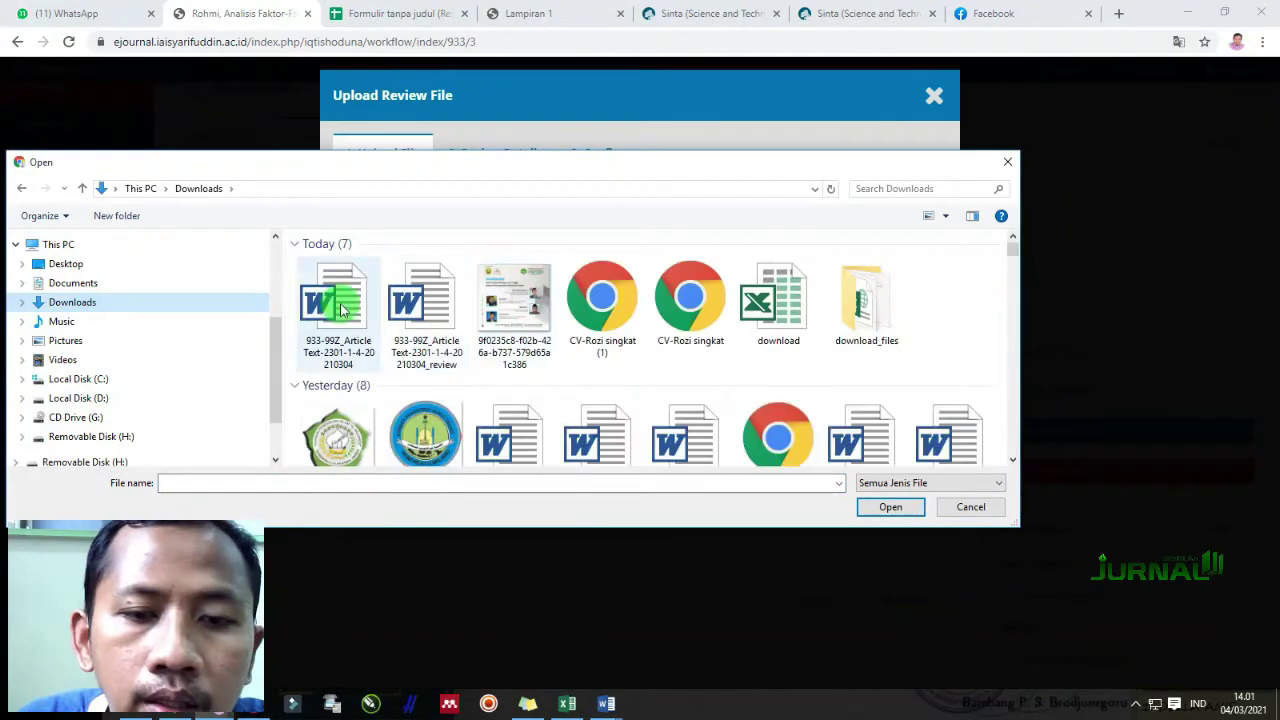
click(428, 290)
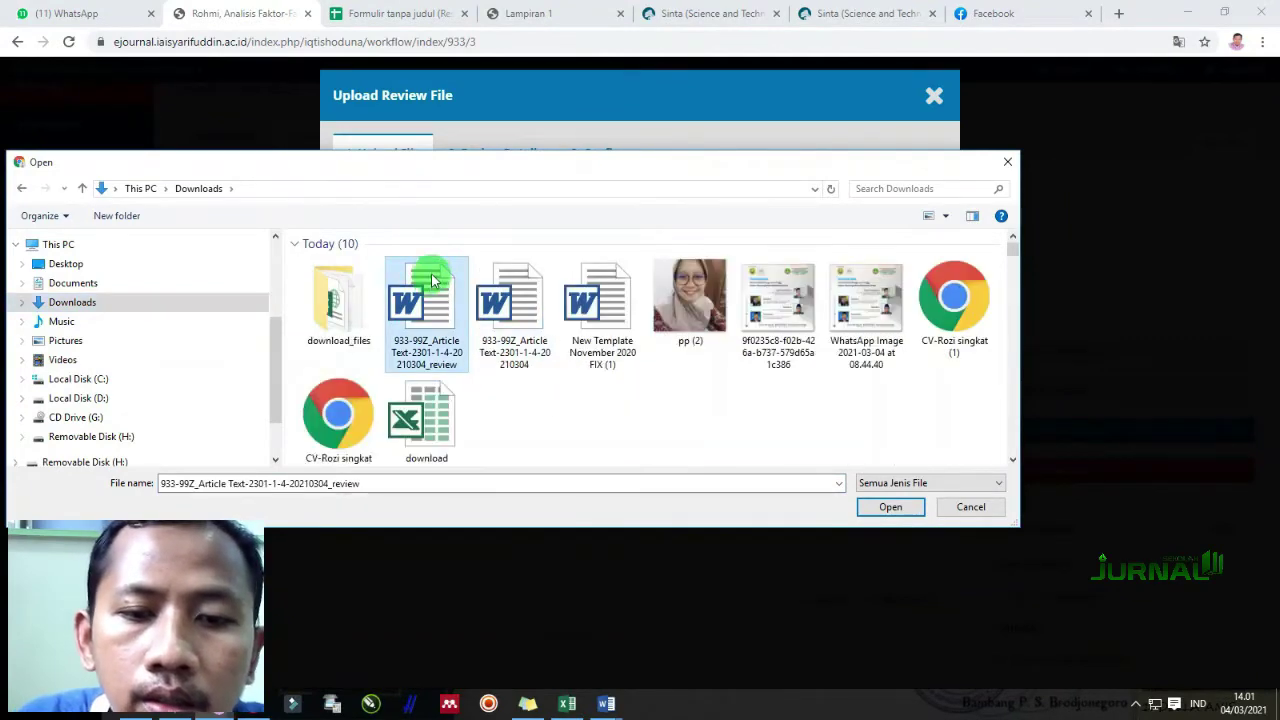
double_click(434, 287)
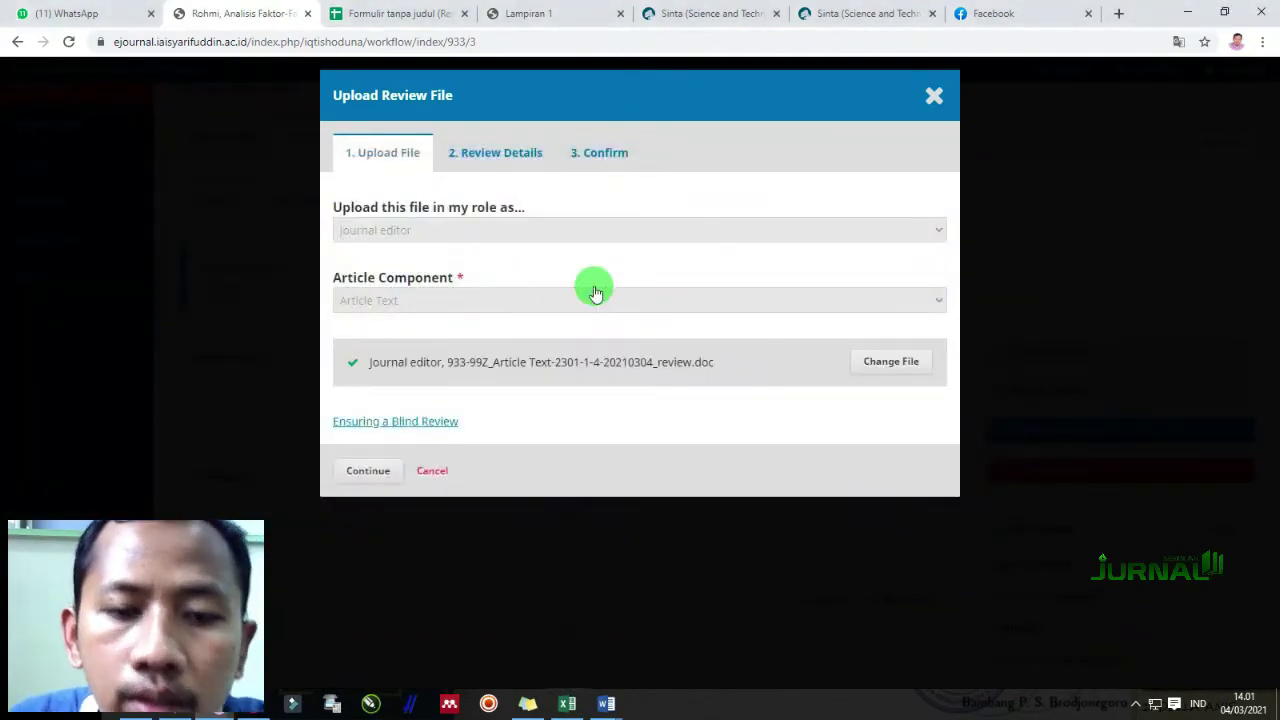
Confirm the review file details and accept the updated Round 1 review file list
click(368, 472)
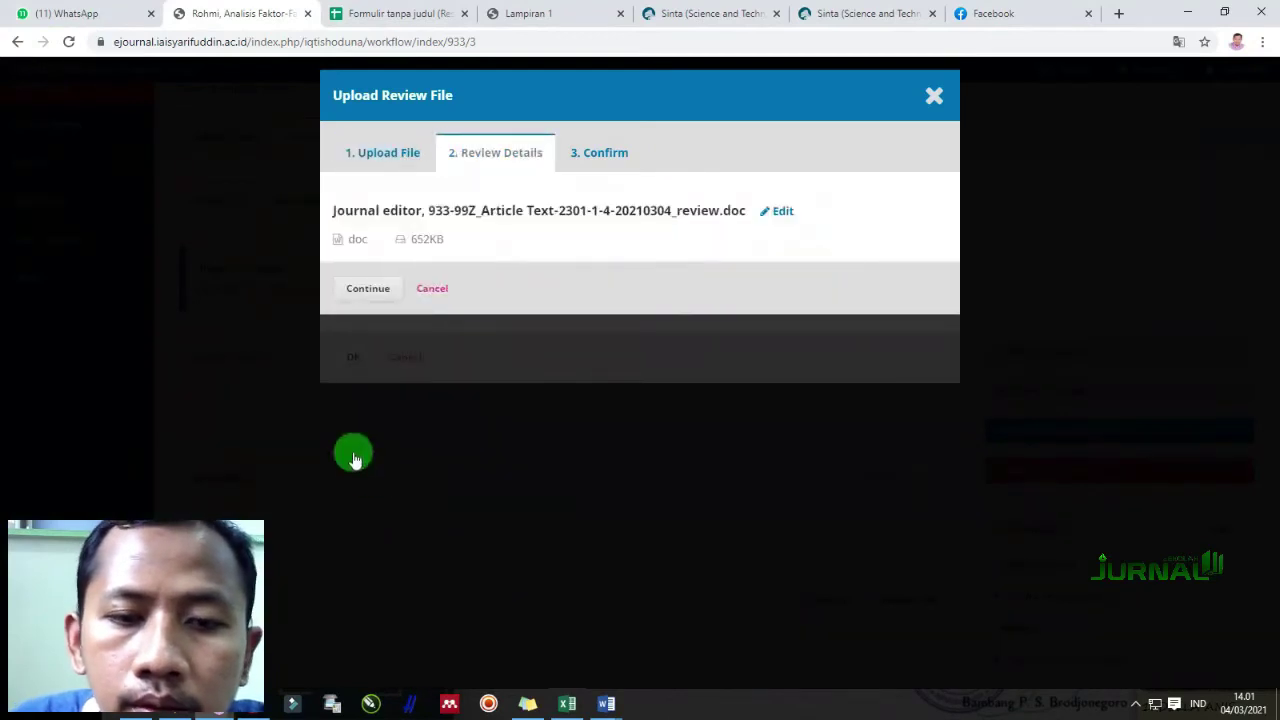
click(375, 290)
click(366, 346)
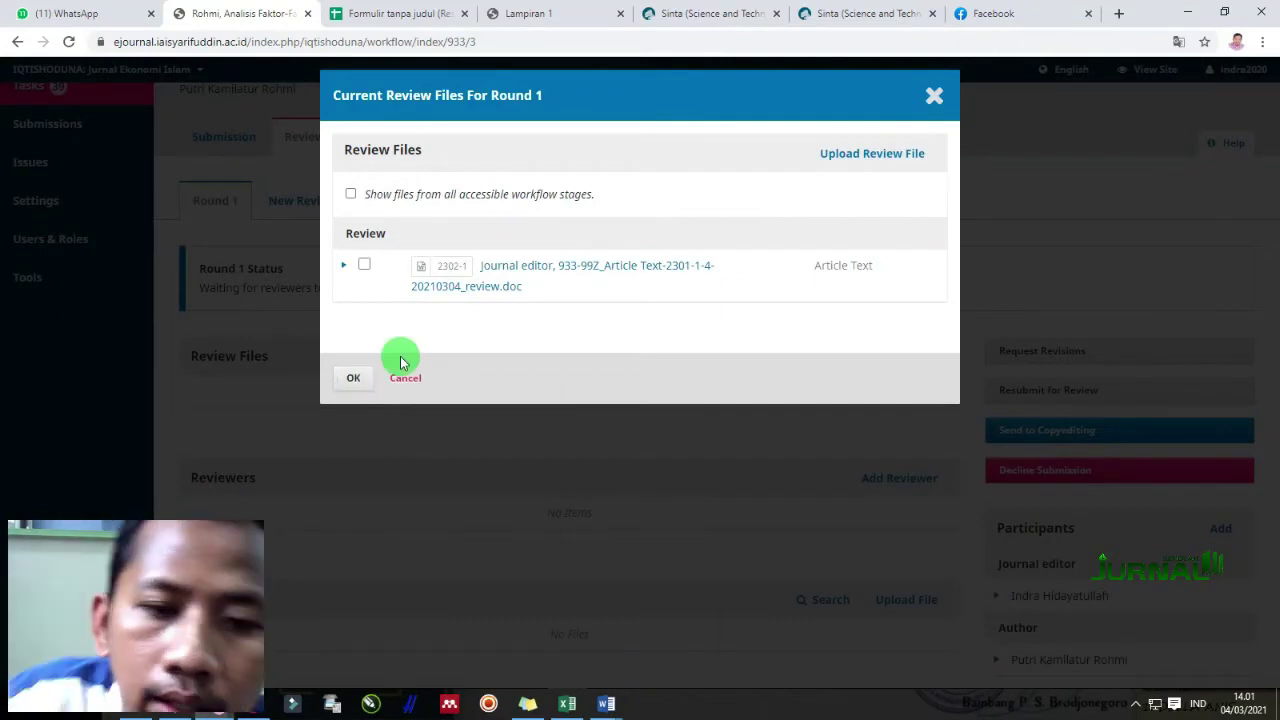
click(826, 155)
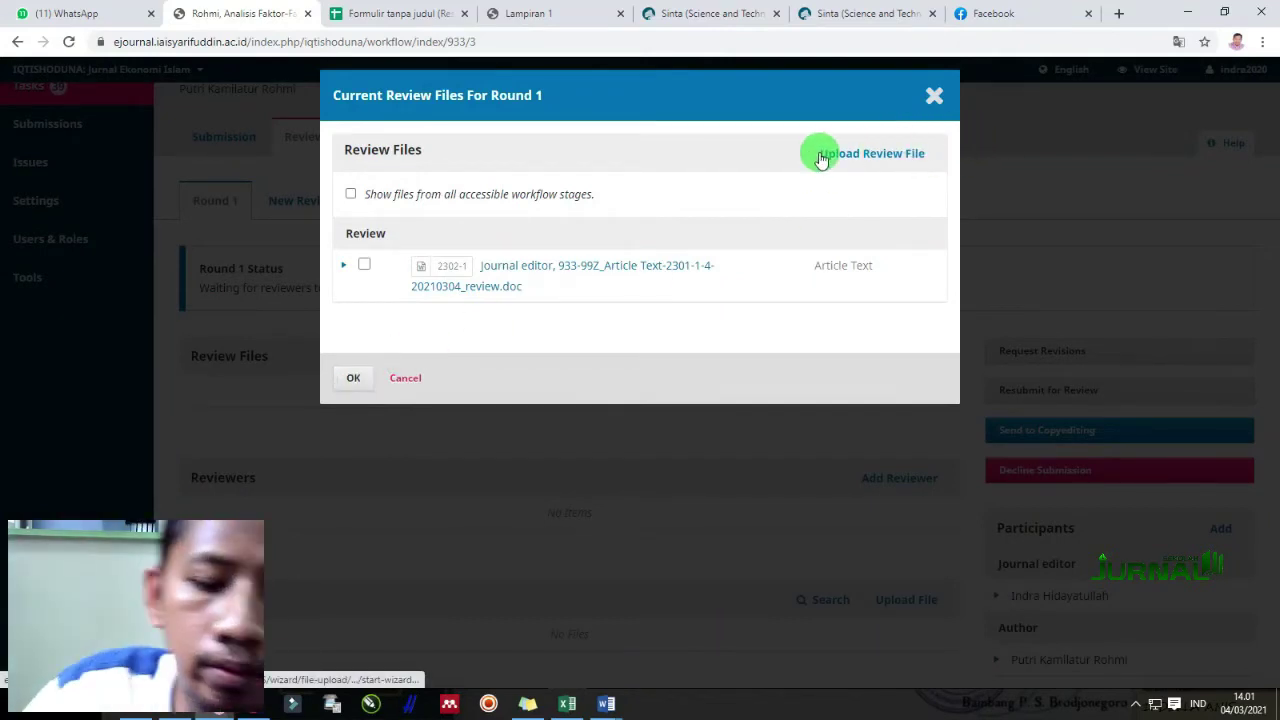
click(354, 381)
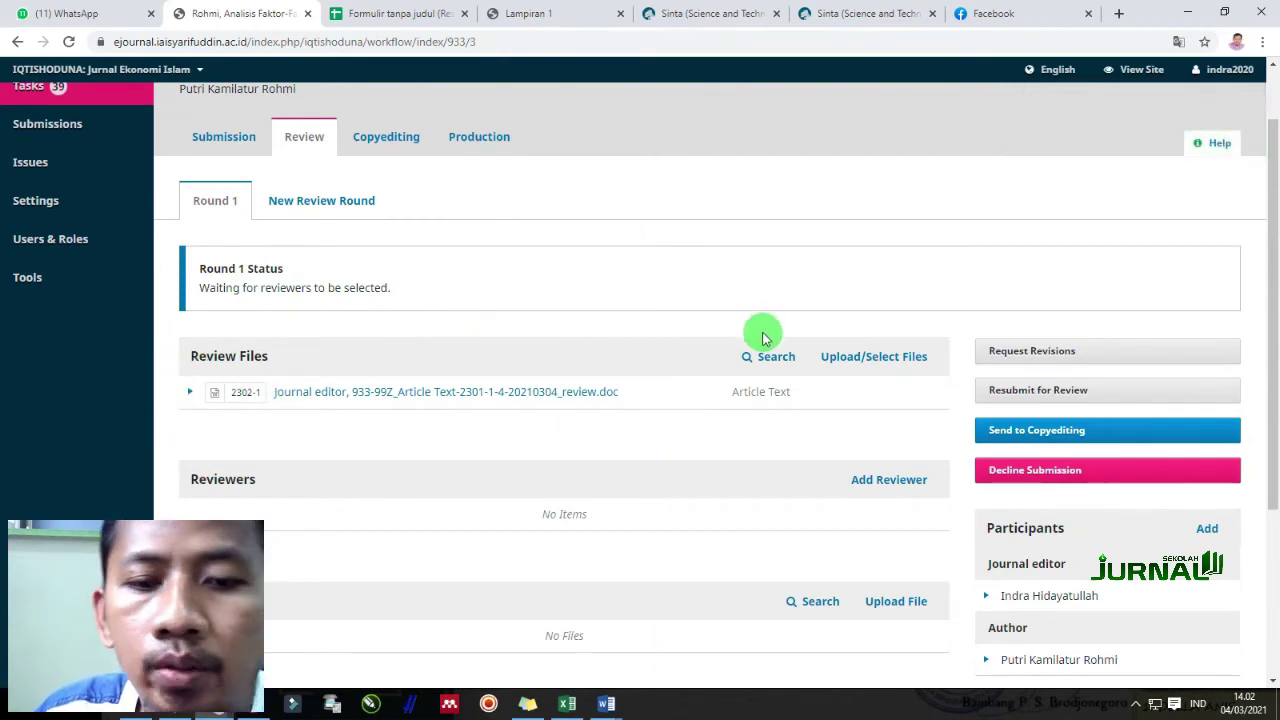
scroll(540, 455, down, 1)
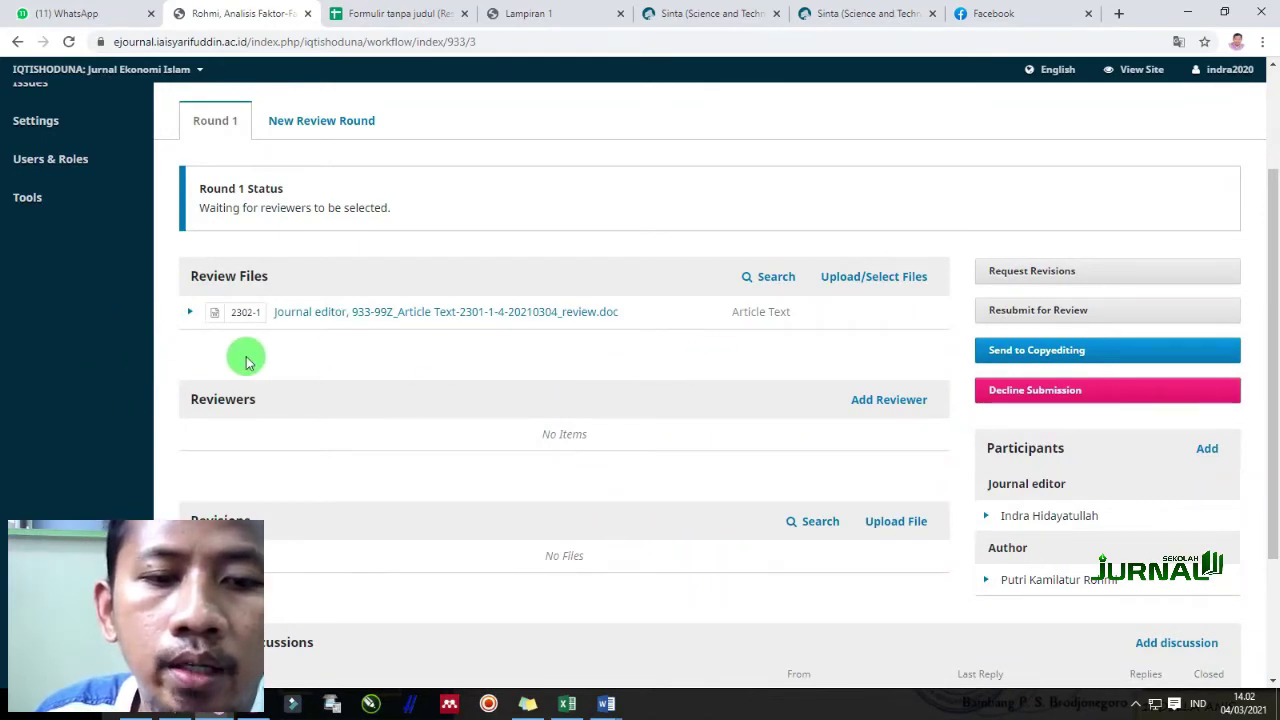
Search the reviewer list by name and select the matching reviewer for Round 1
click(912, 400)
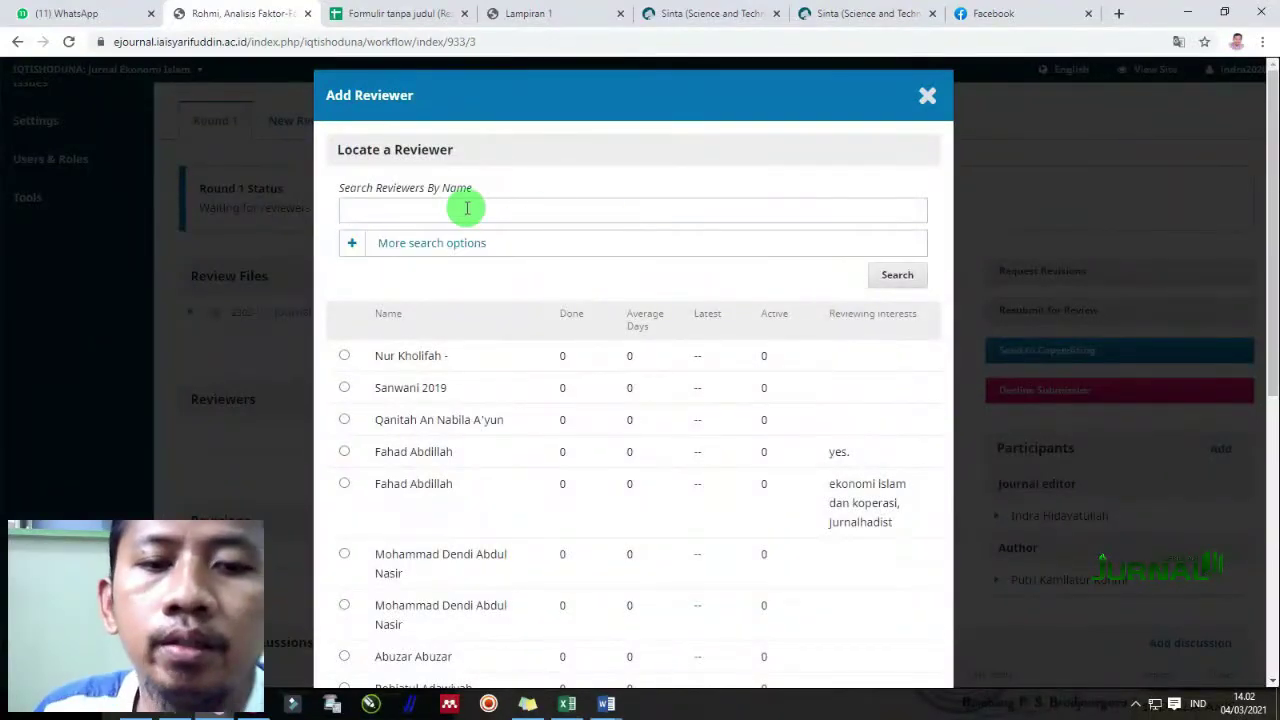
click(466, 208)
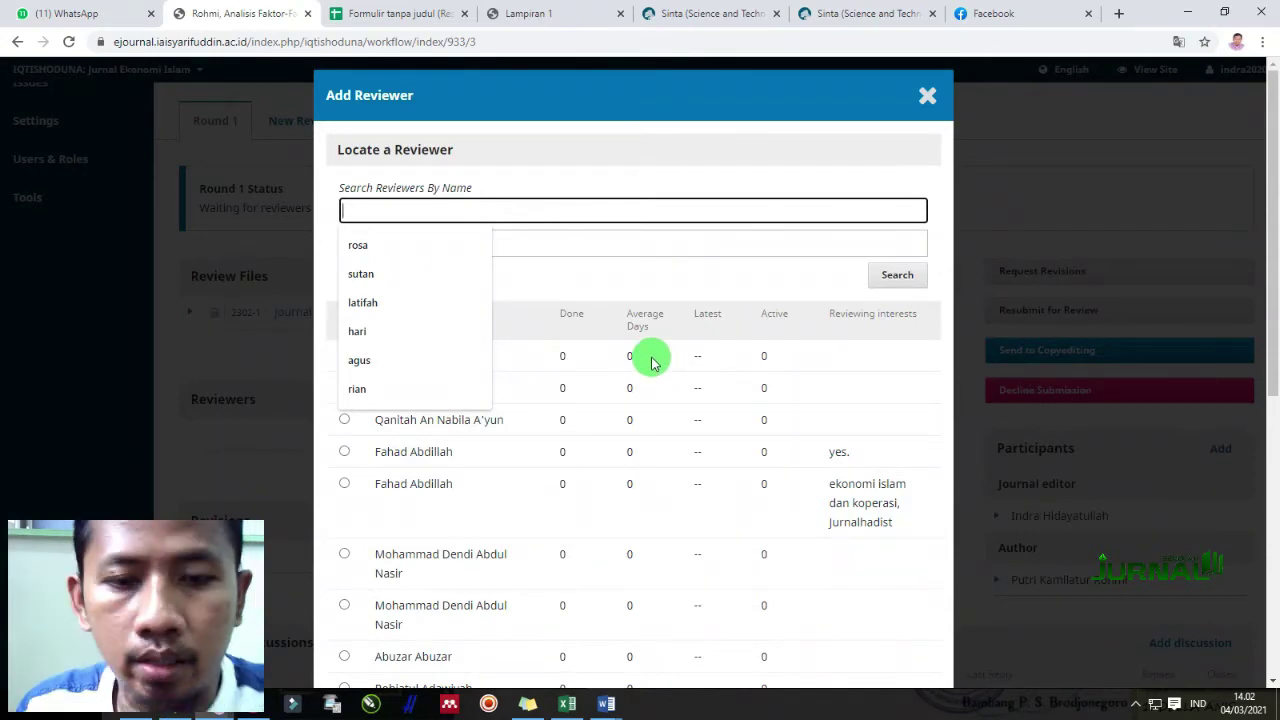
text(f)
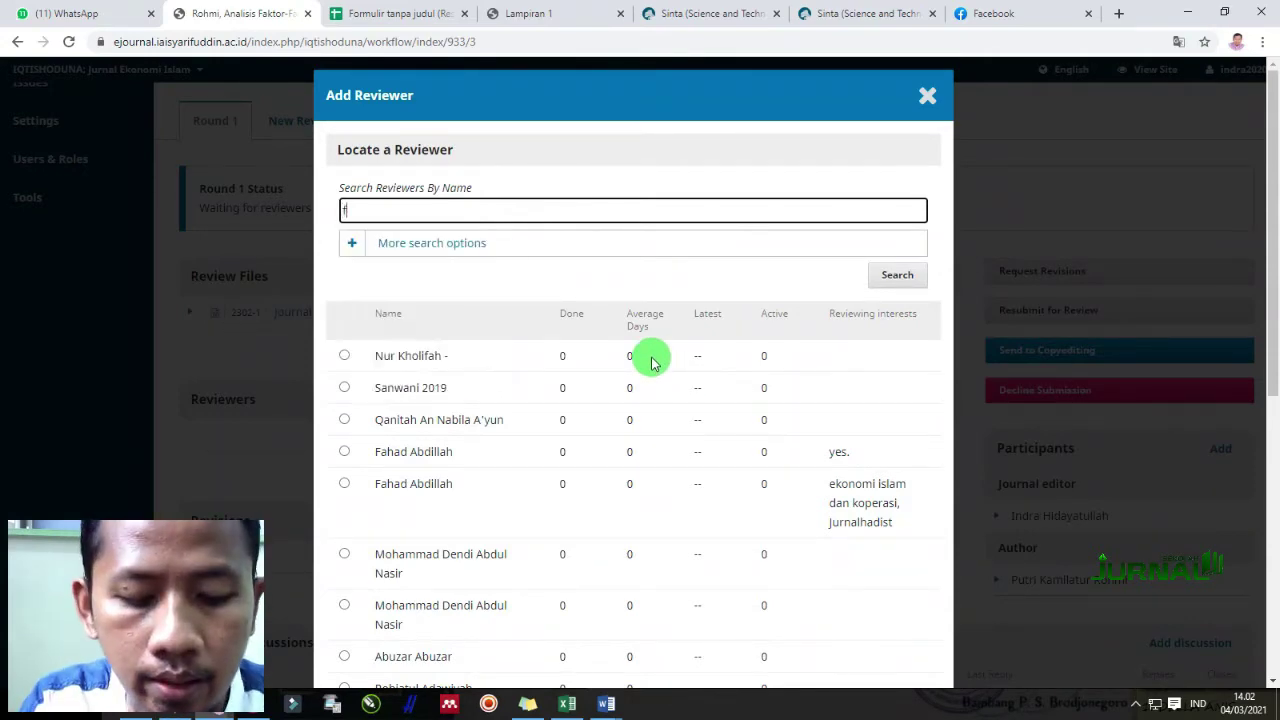
text(arid)
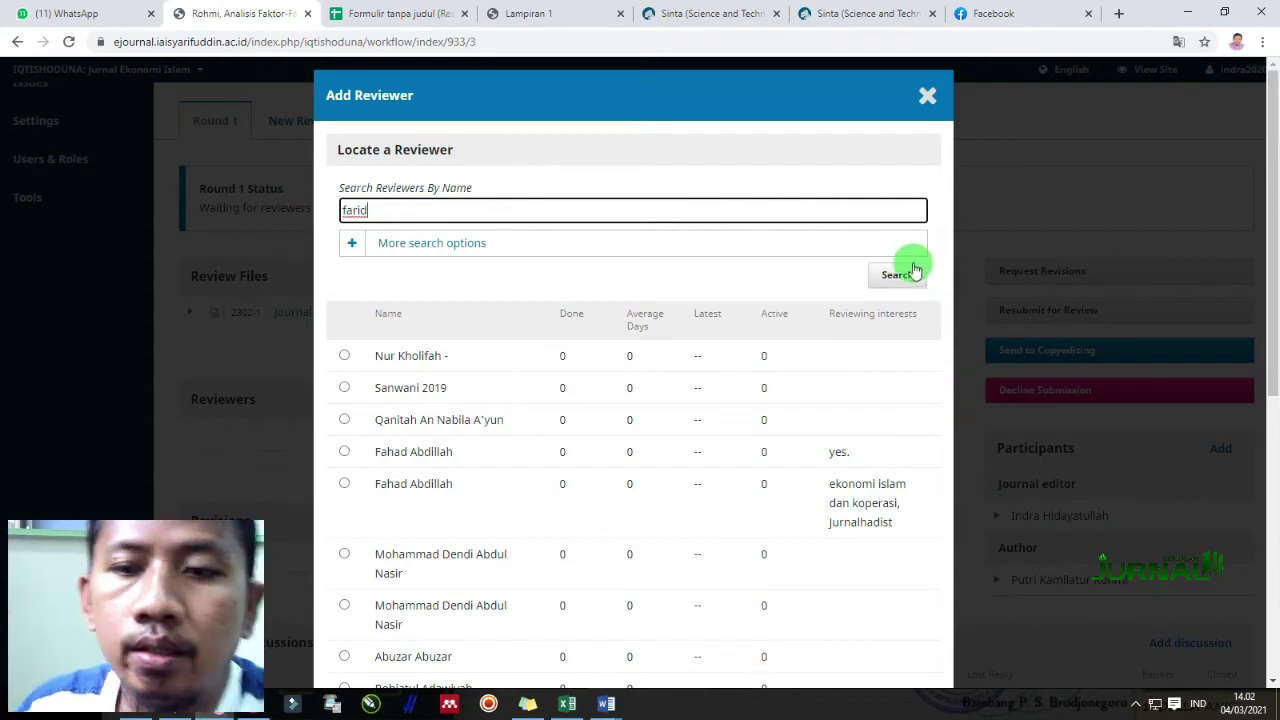
click(902, 273)
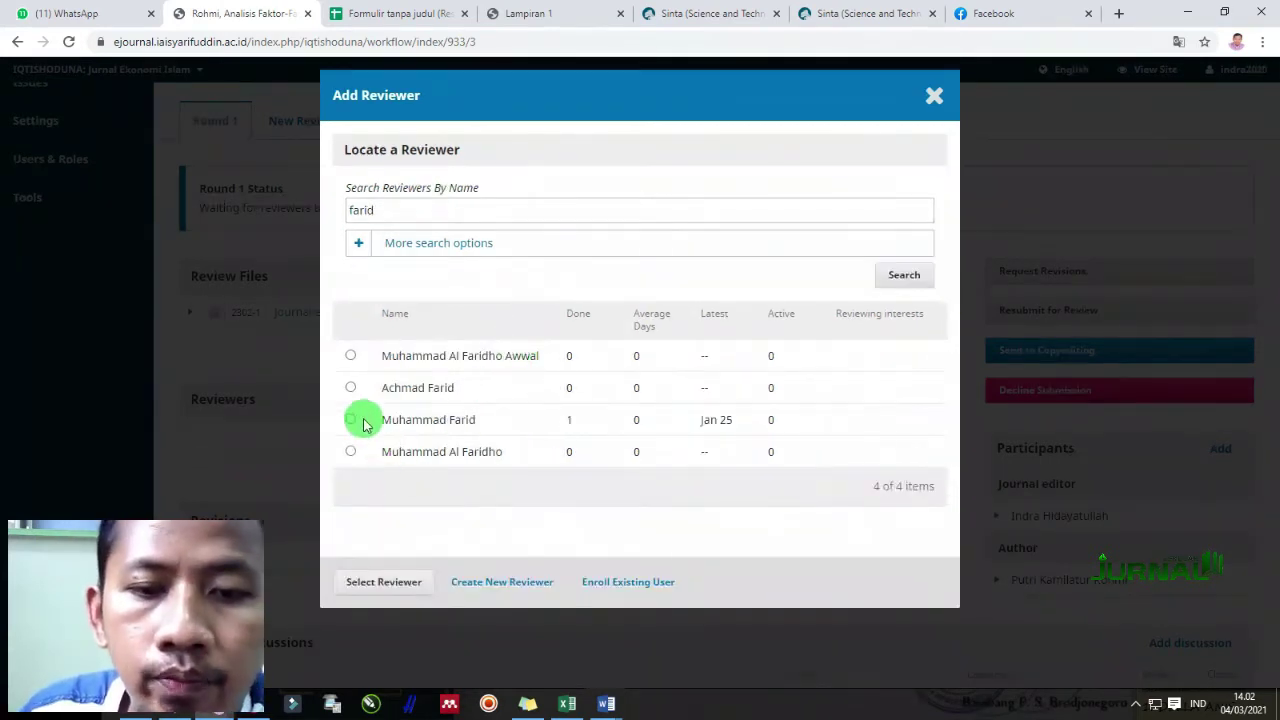
click(415, 590)
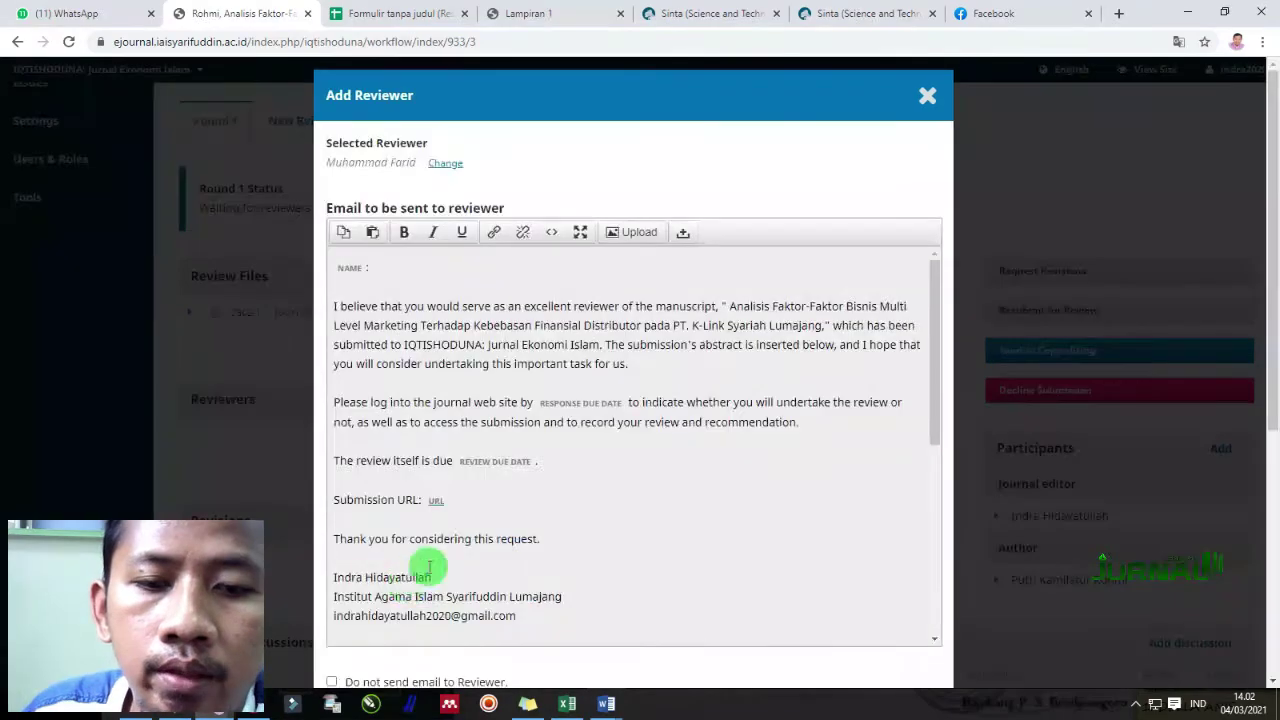
scroll(430, 567, down, 10)
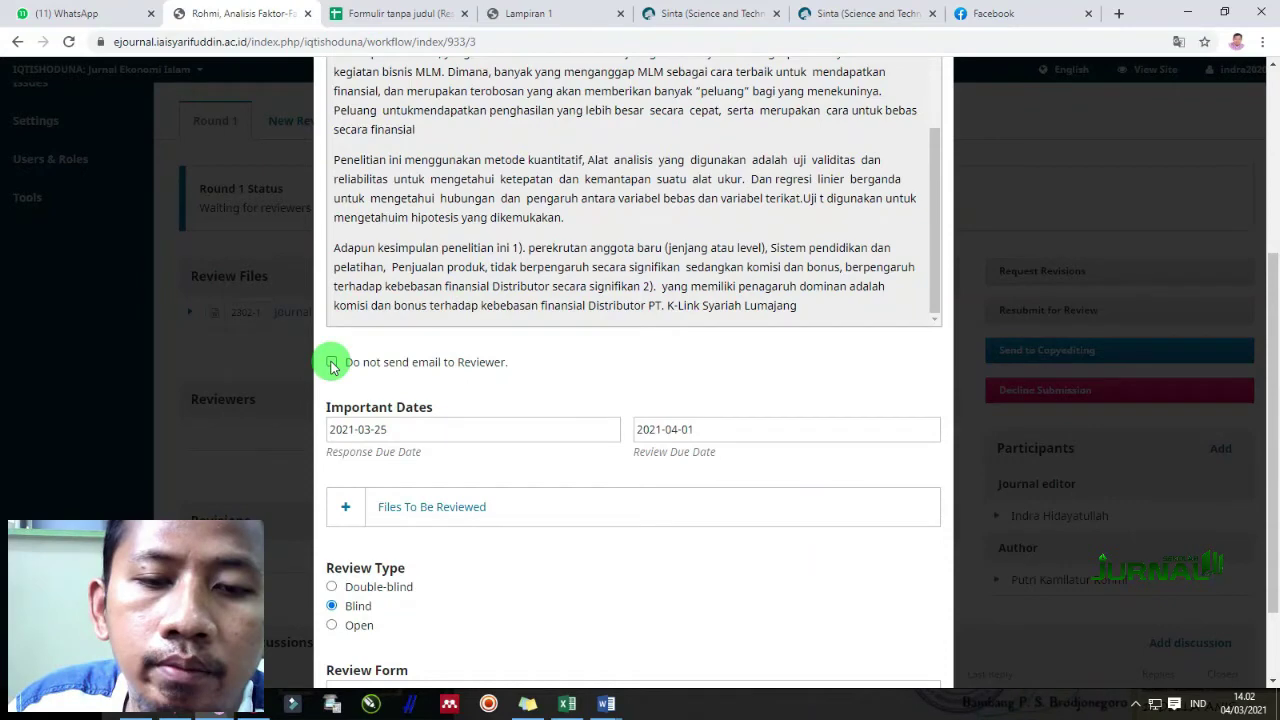
Pick 7 March 2021 as the response due date and 18 March 2021 as the review due date
click(424, 428)
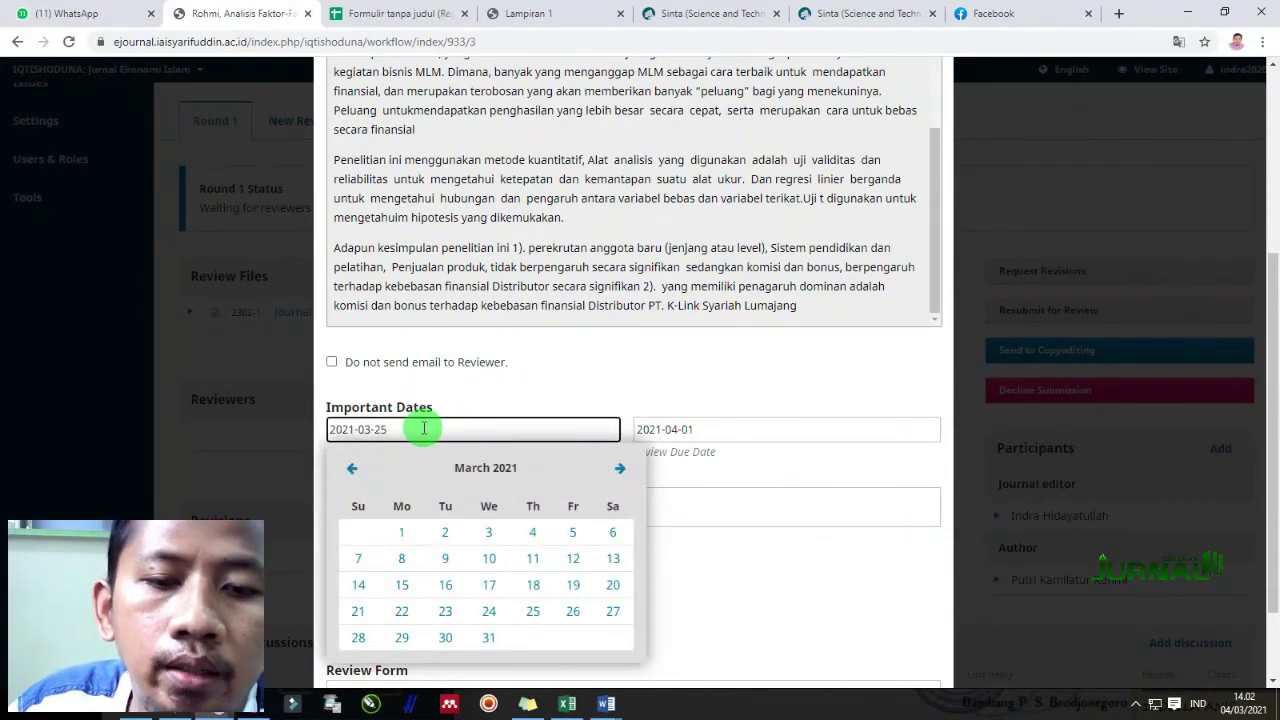
click(571, 371)
click(425, 424)
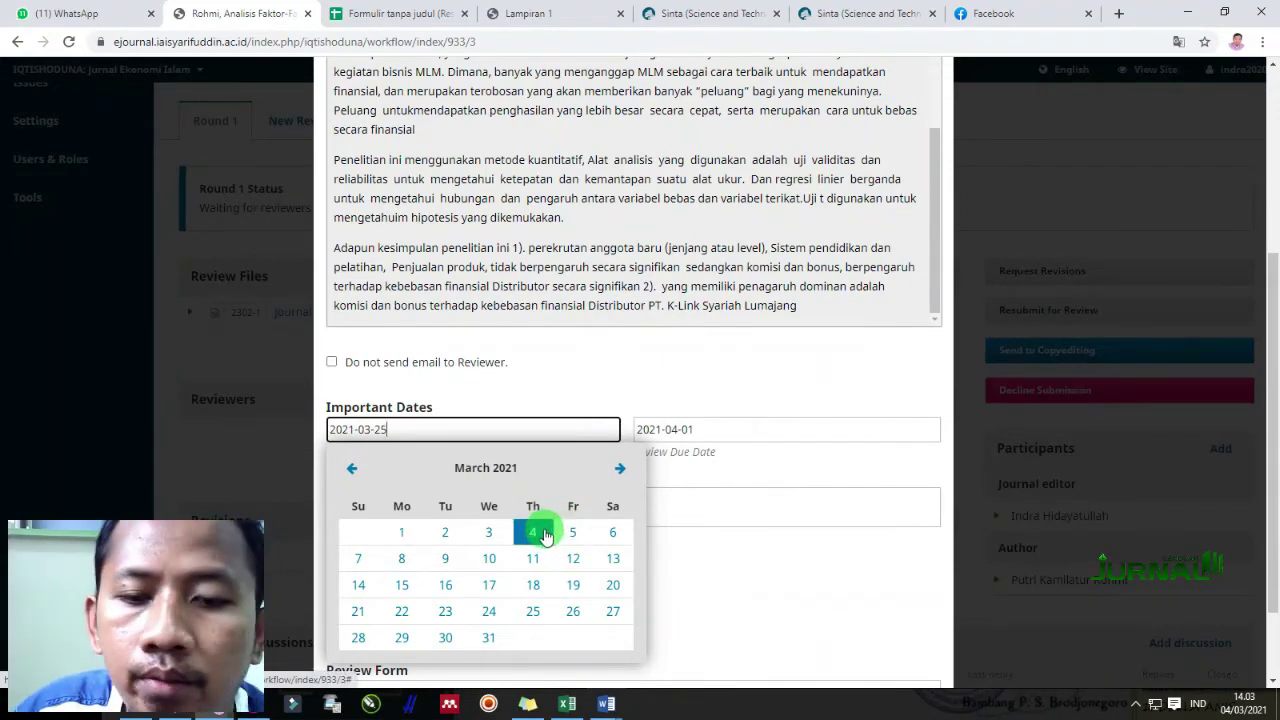
click(358, 558)
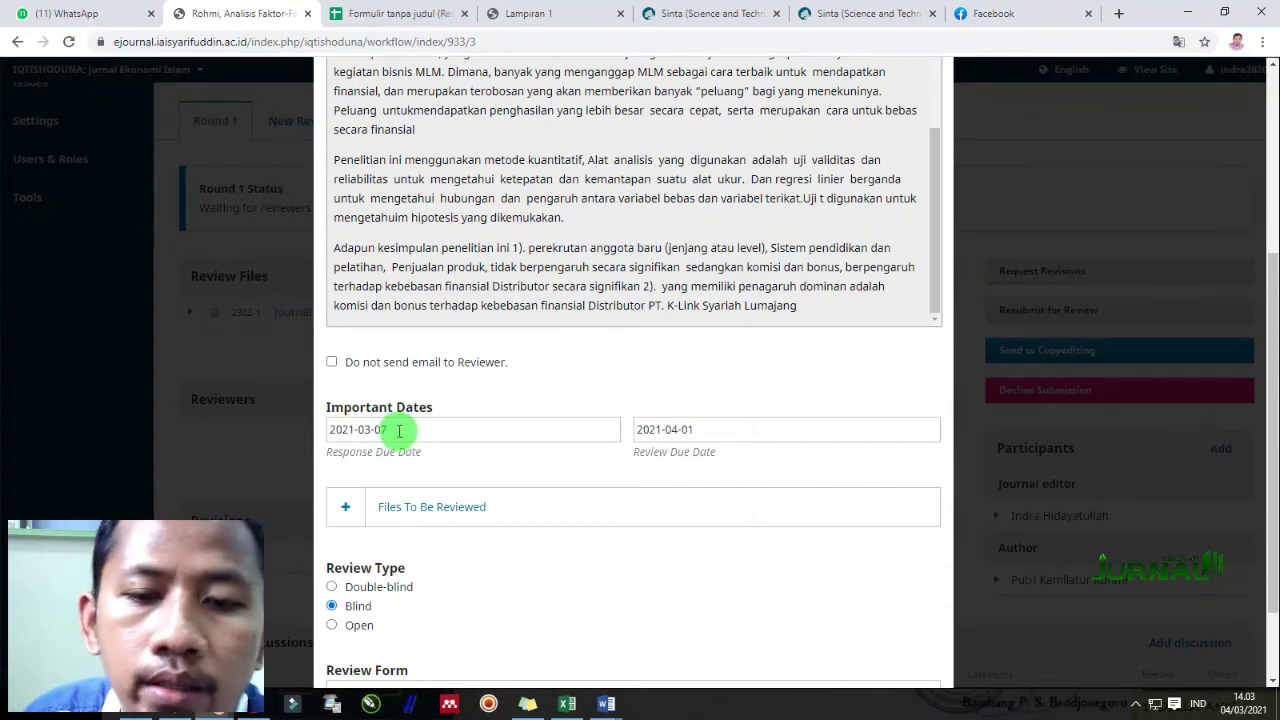
click(696, 430)
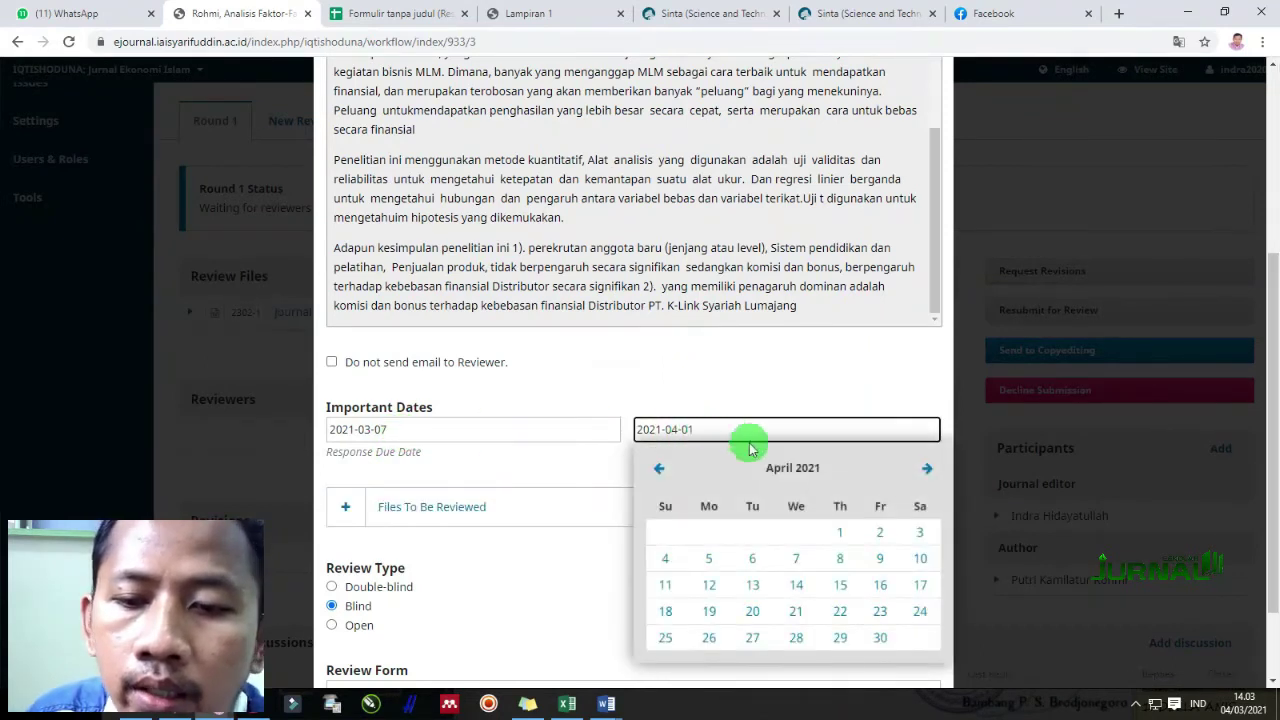
click(662, 469)
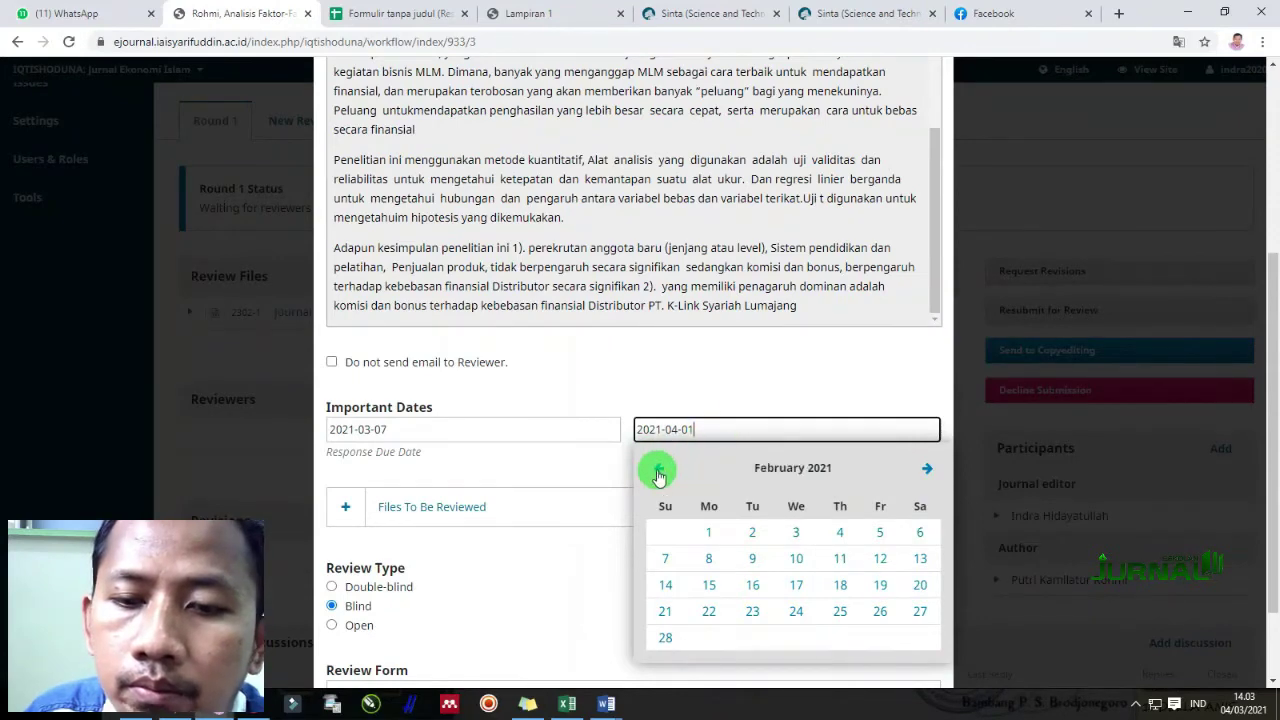
click(926, 469)
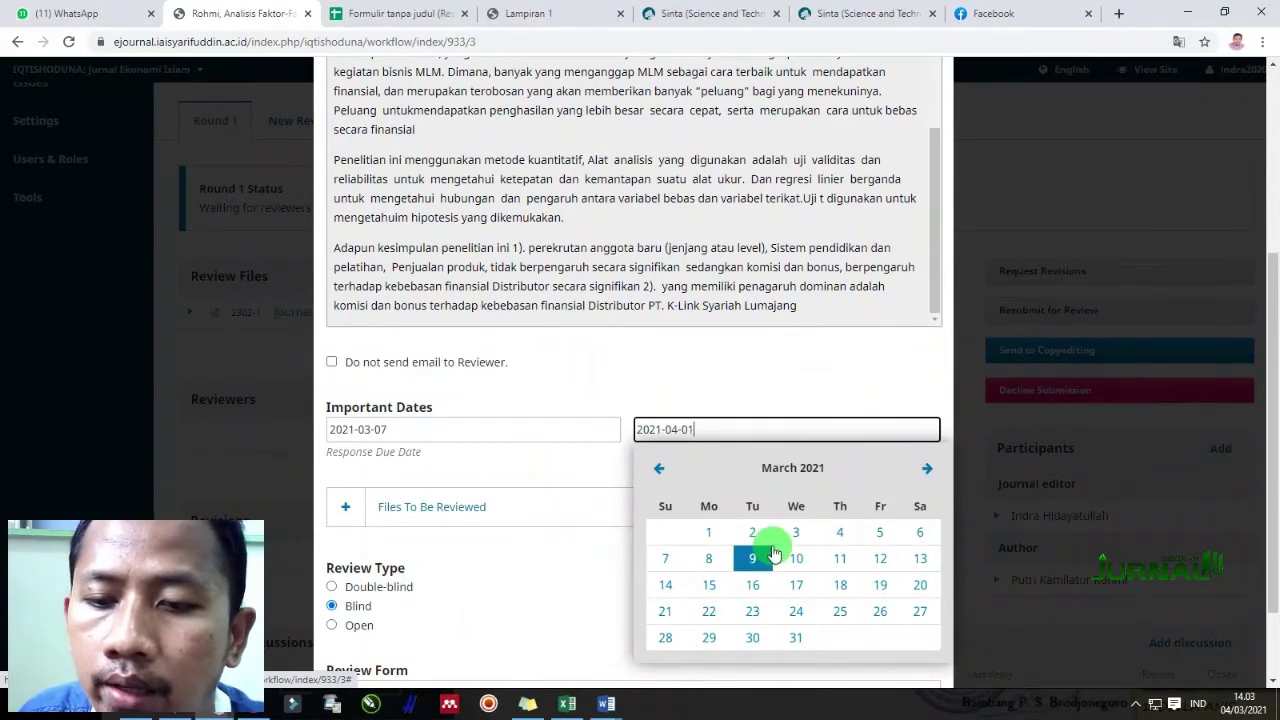
click(841, 586)
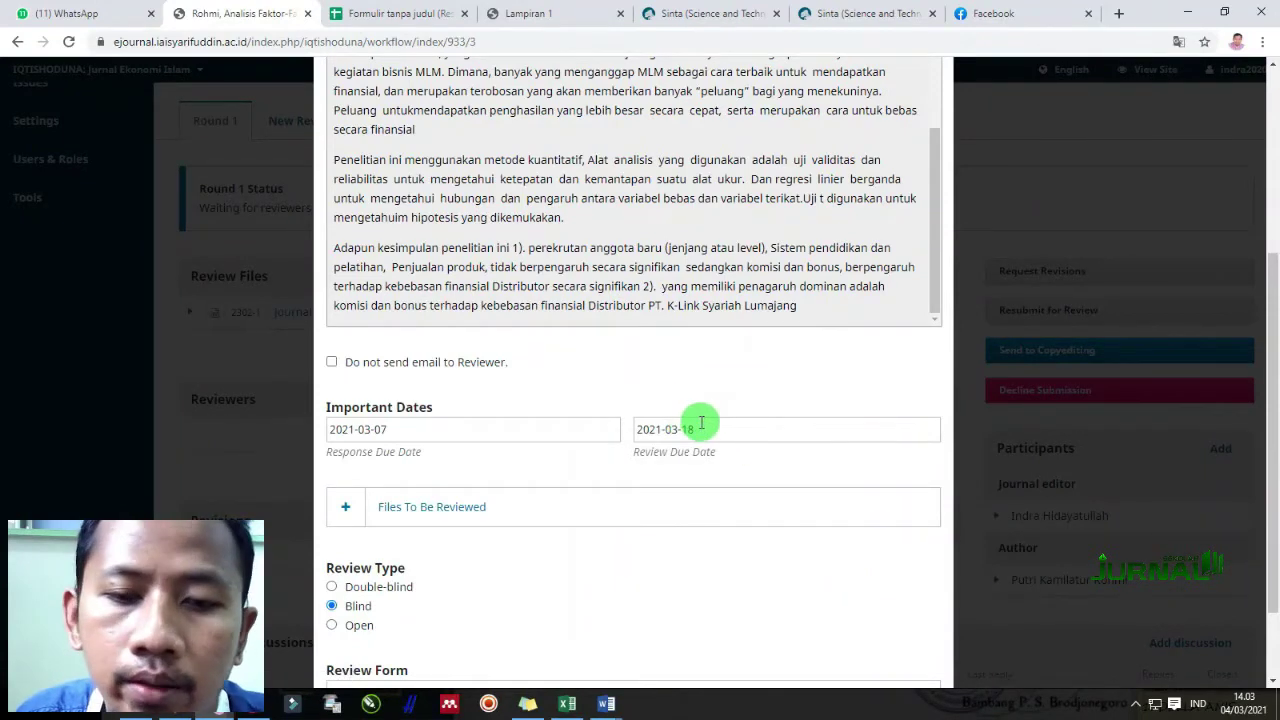
Choose Blind review with REVIEW FORM IQTISHODUNA and add the reviewer, sending the request
scroll(450, 565, down, 1)
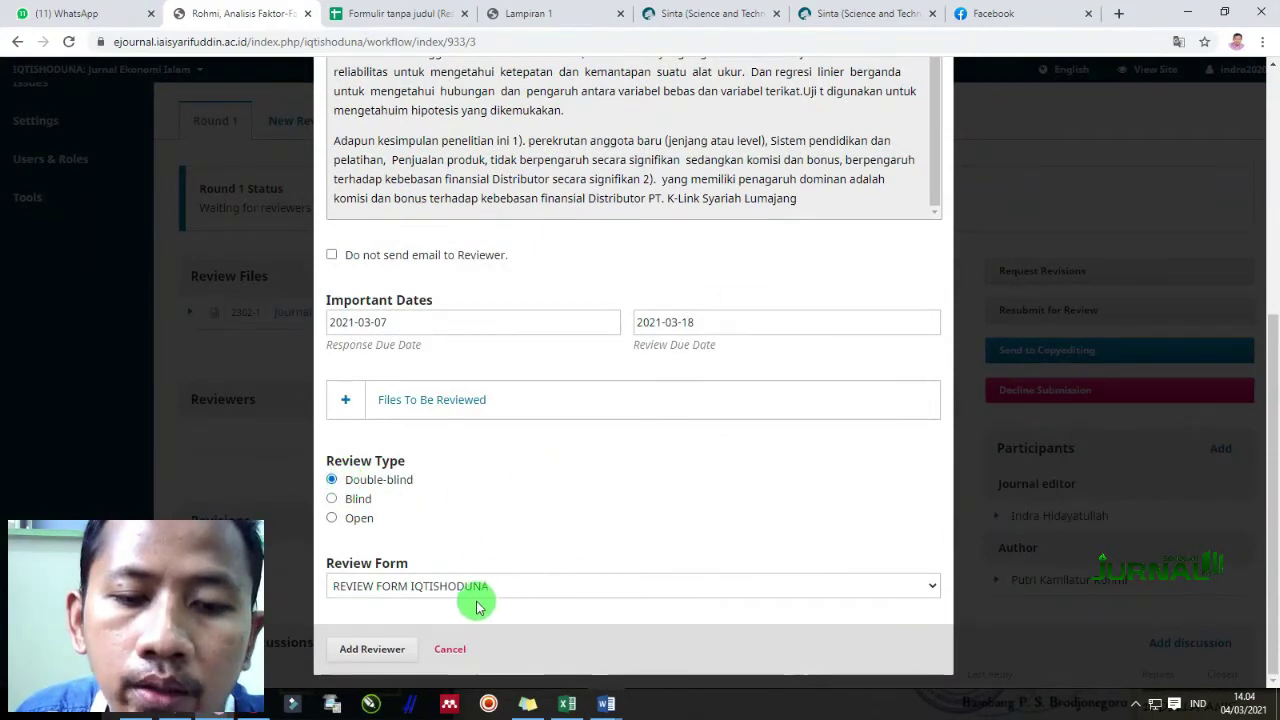
click(556, 500)
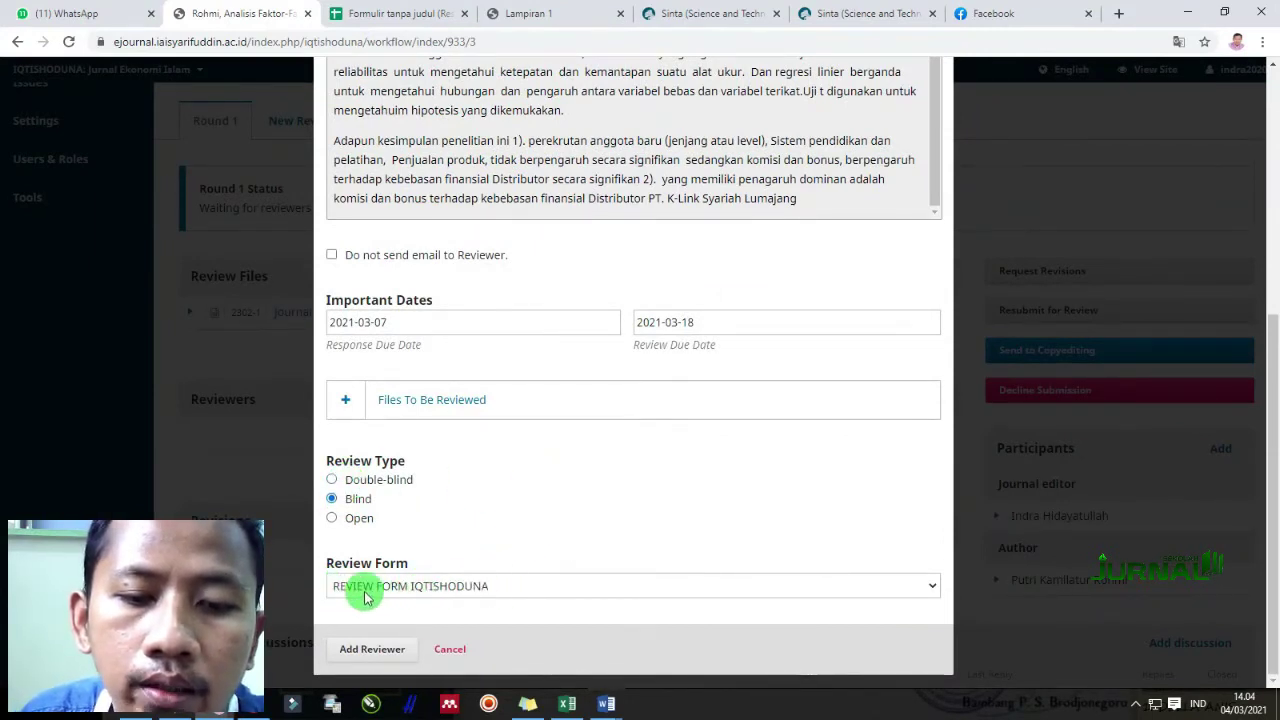
click(430, 588)
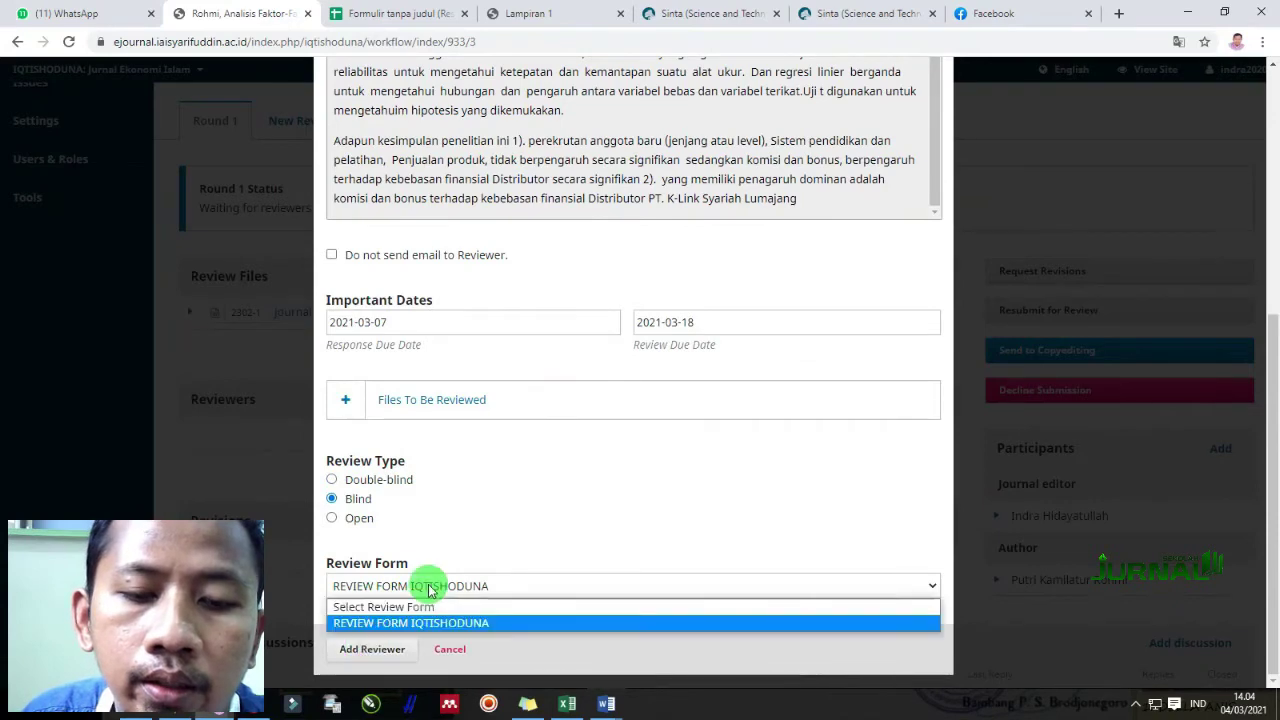
click(398, 624)
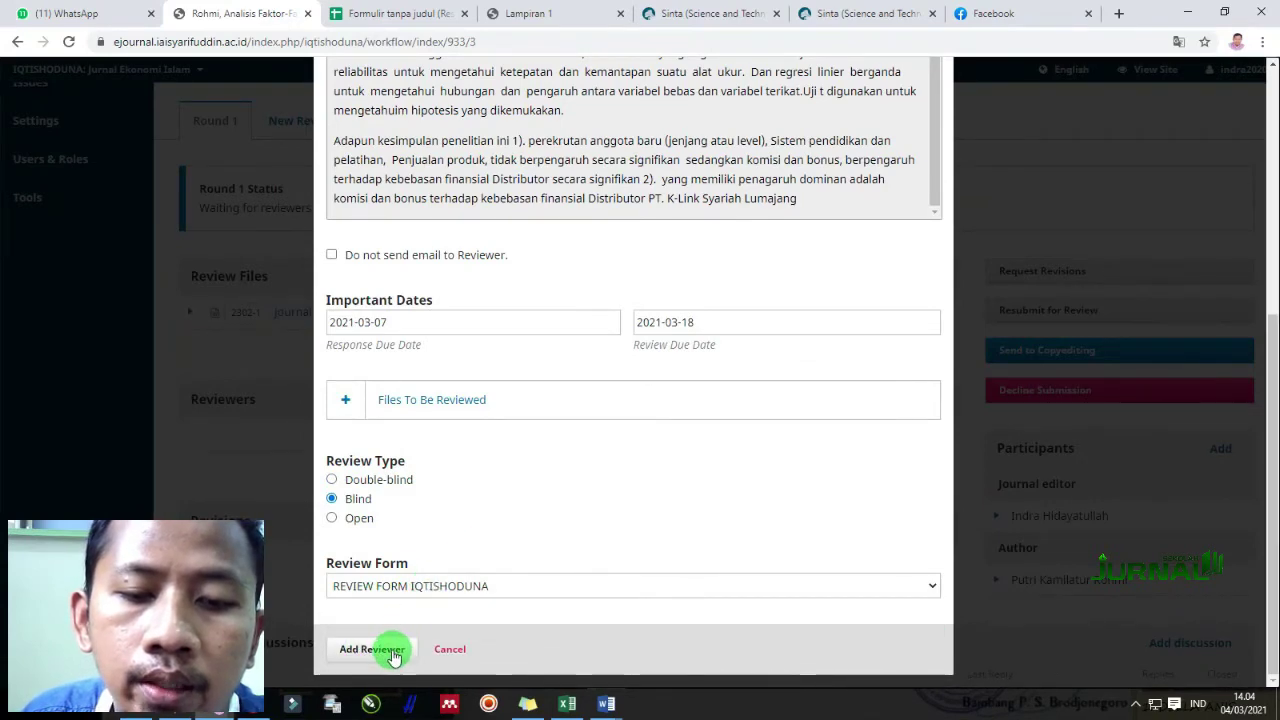
click(392, 649)
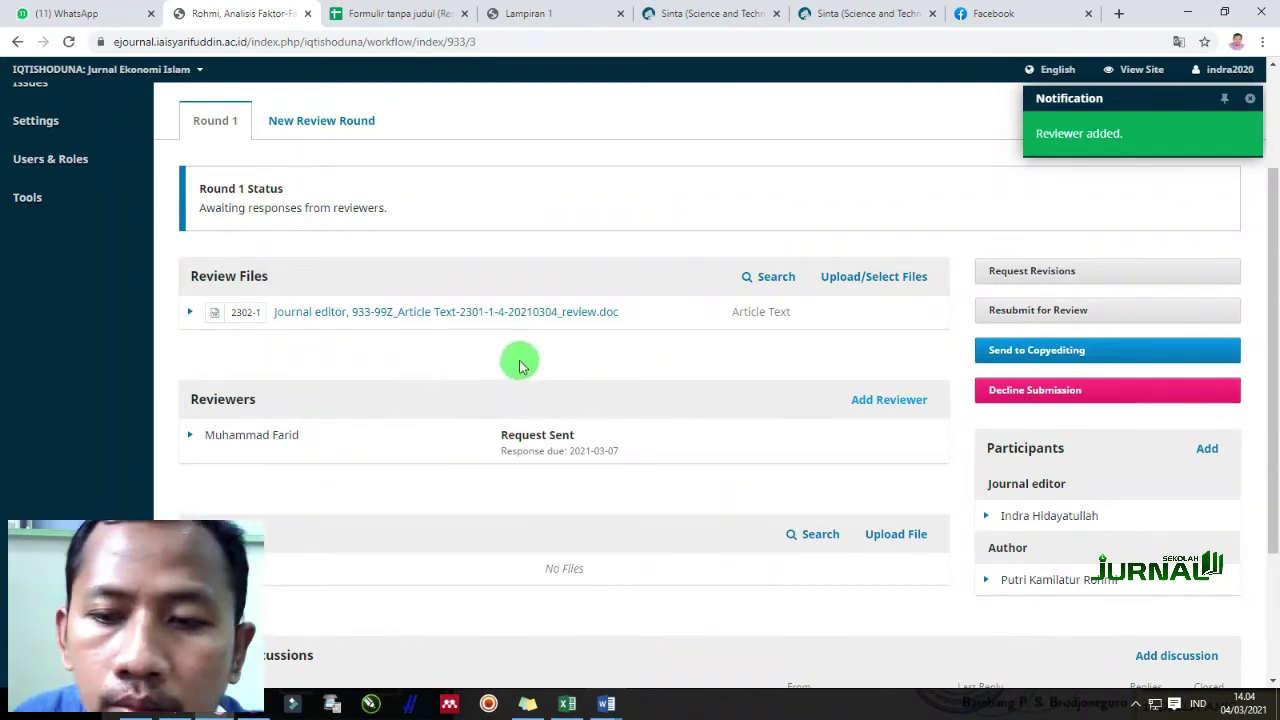
click(920, 404)
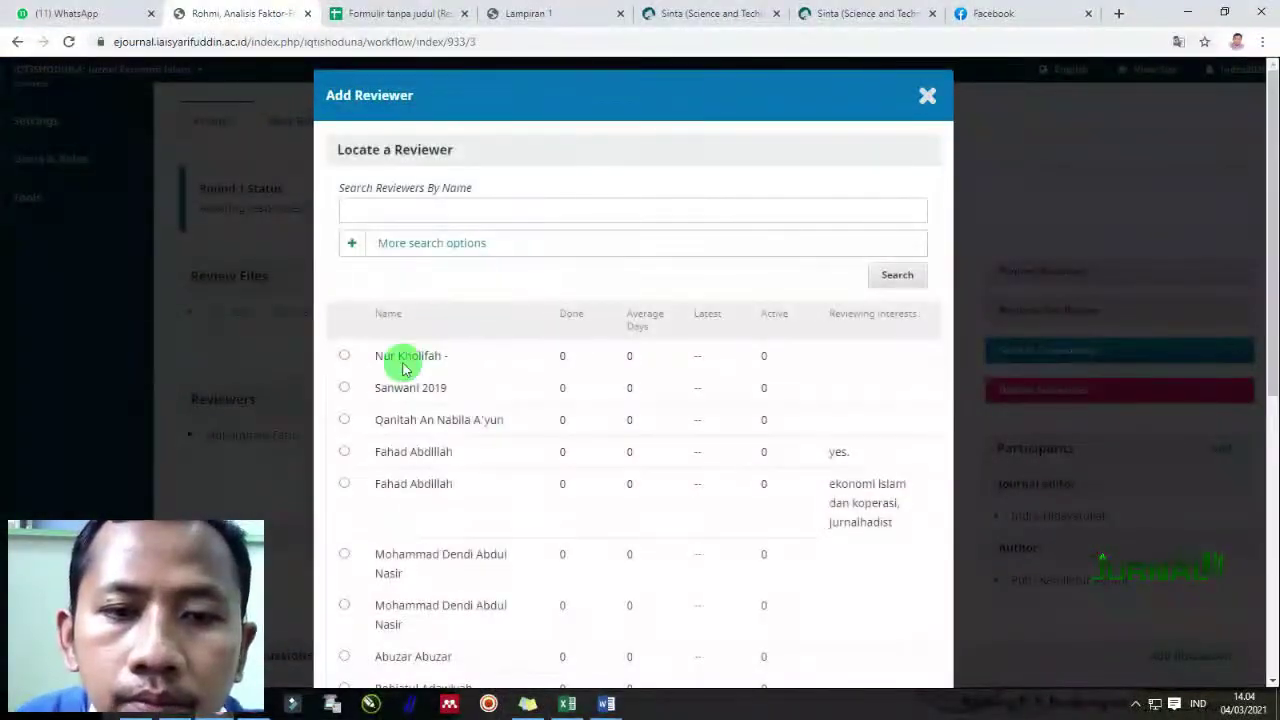
Search for the second reviewer by name and select them for the invitation
click(436, 206)
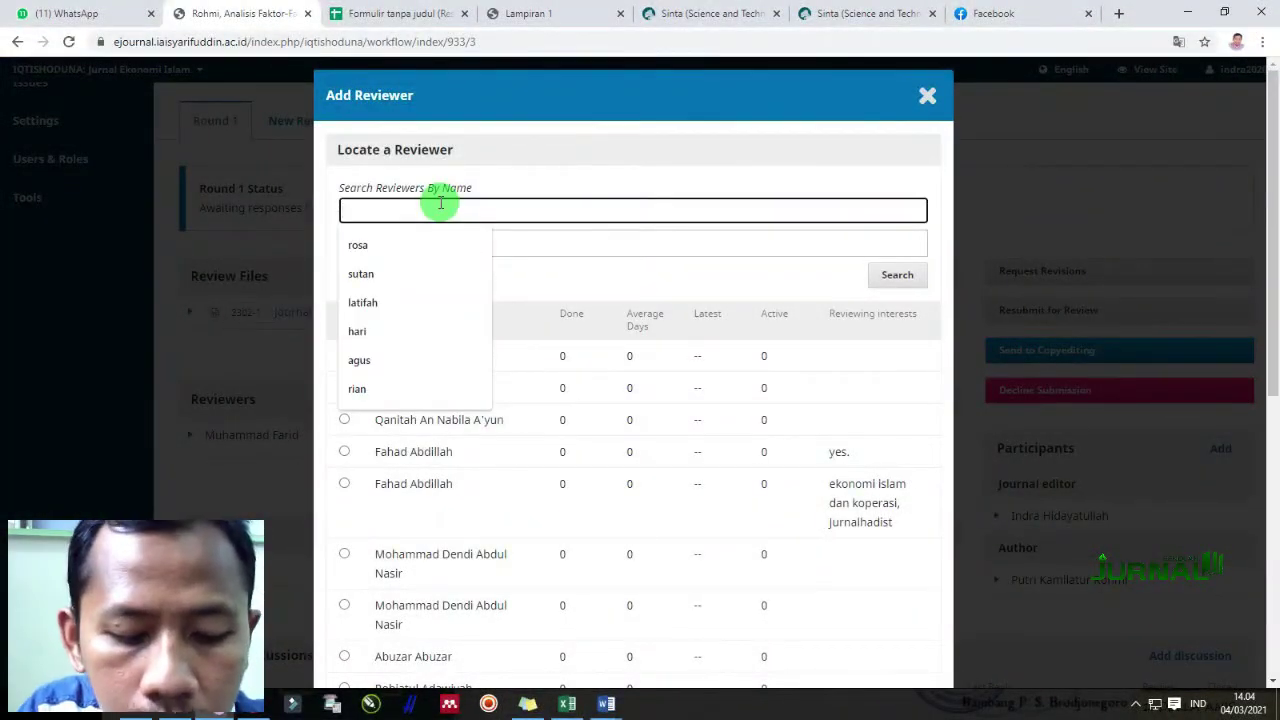
text(u)
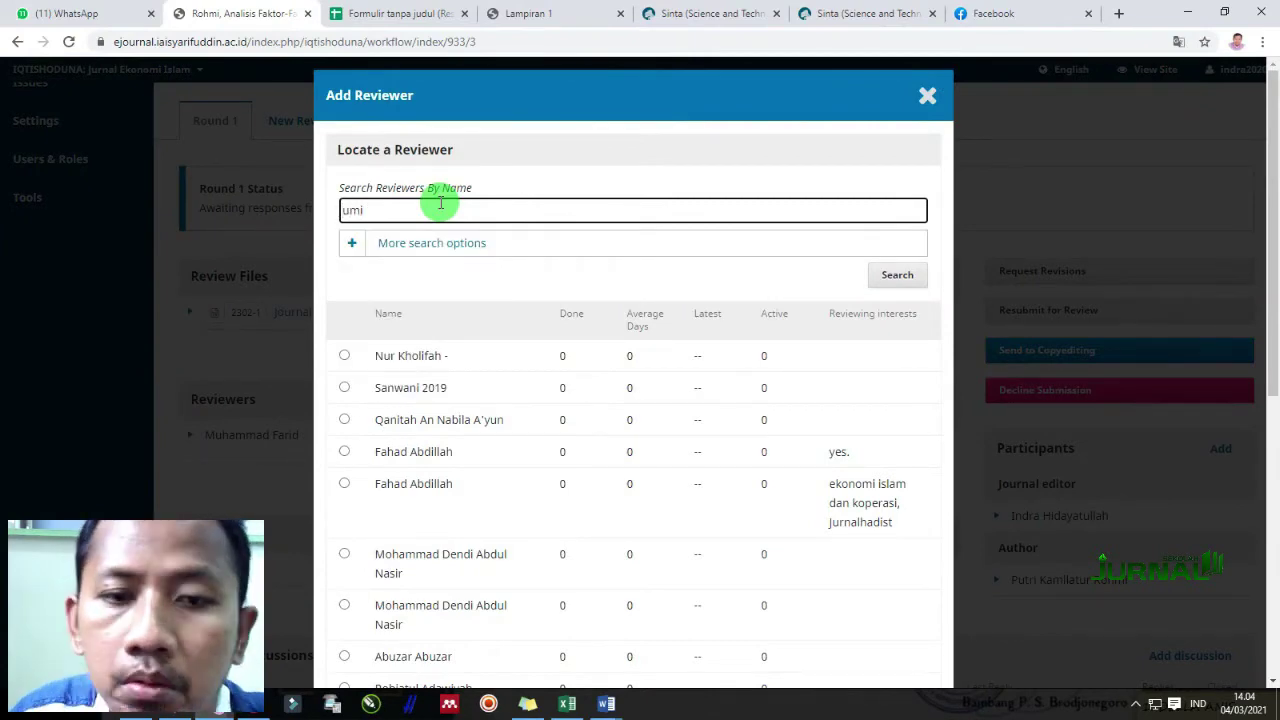
text(mi)
click(893, 276)
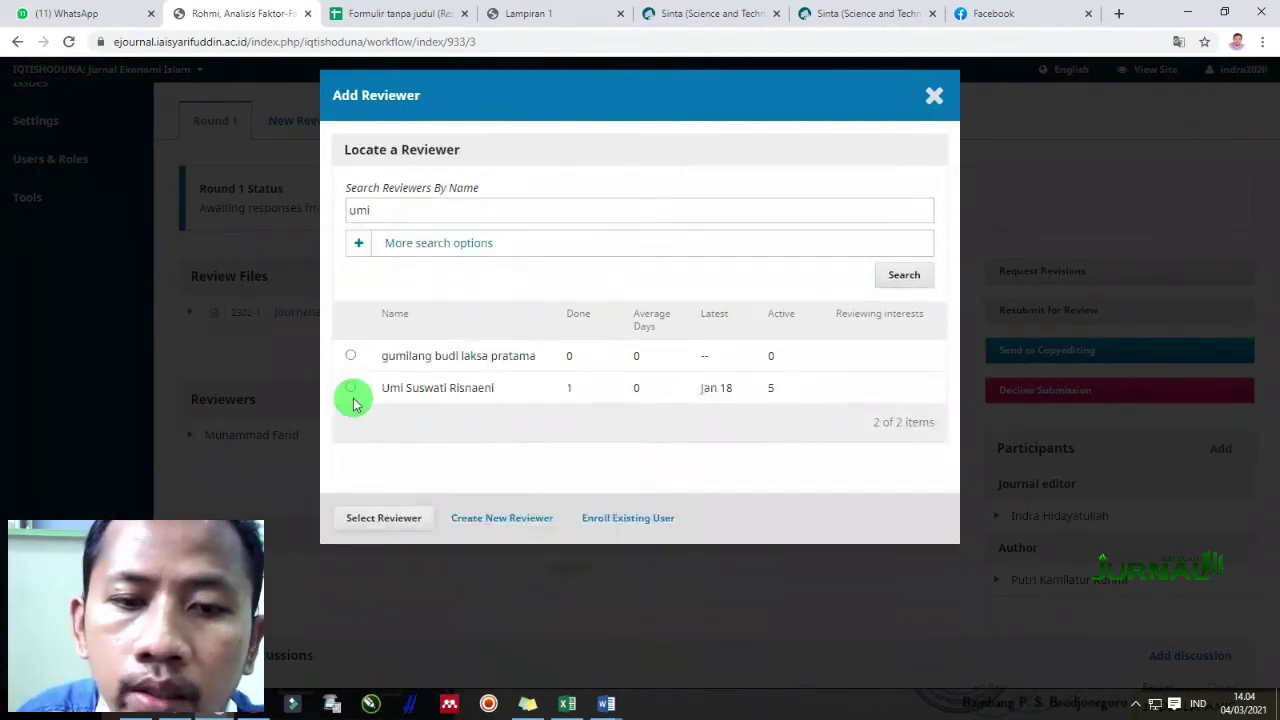
click(351, 388)
click(398, 519)
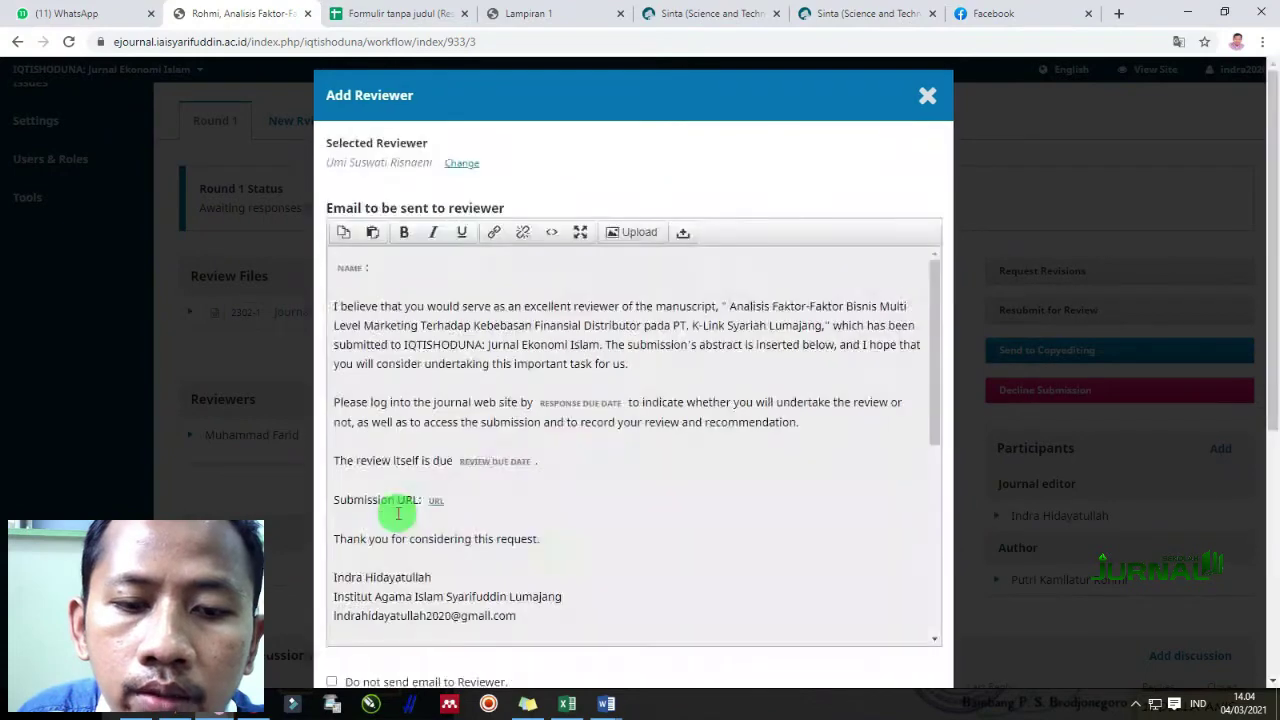
scroll(500, 329, down, 8)
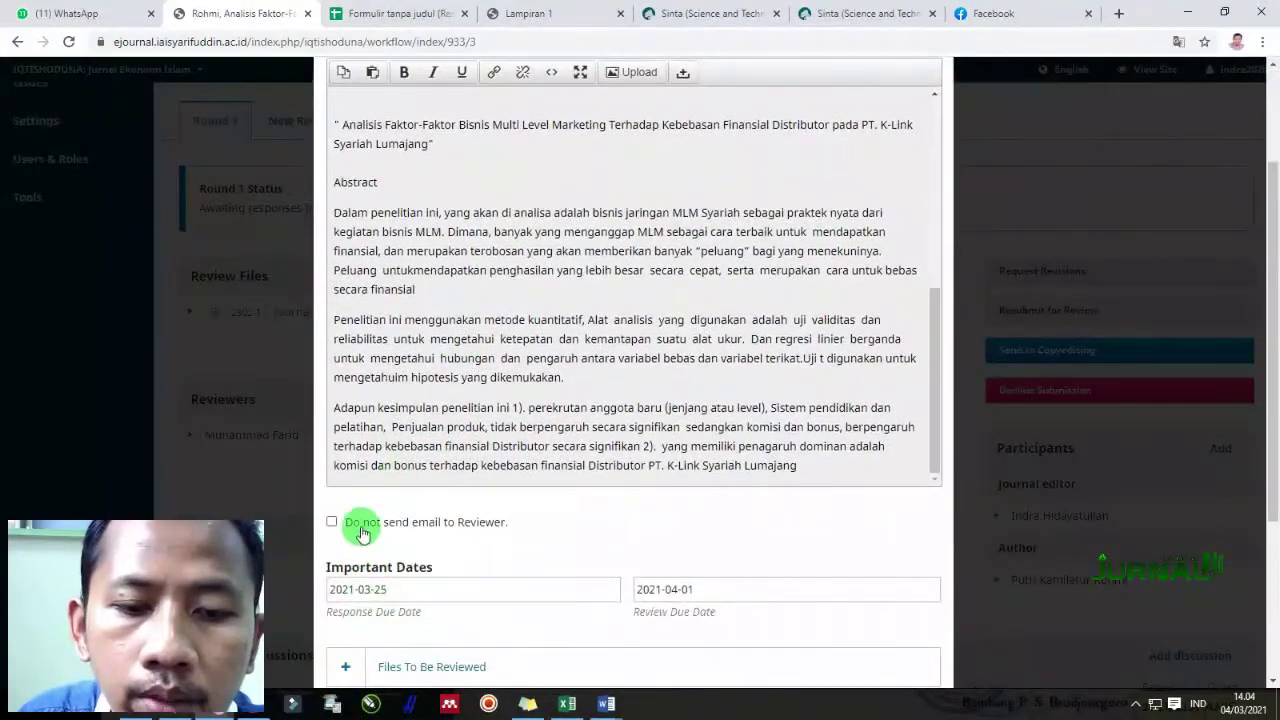
Set due dates of 2021-03-07 for response and 2021-03-18 for review, with Double-blind review
click(433, 589)
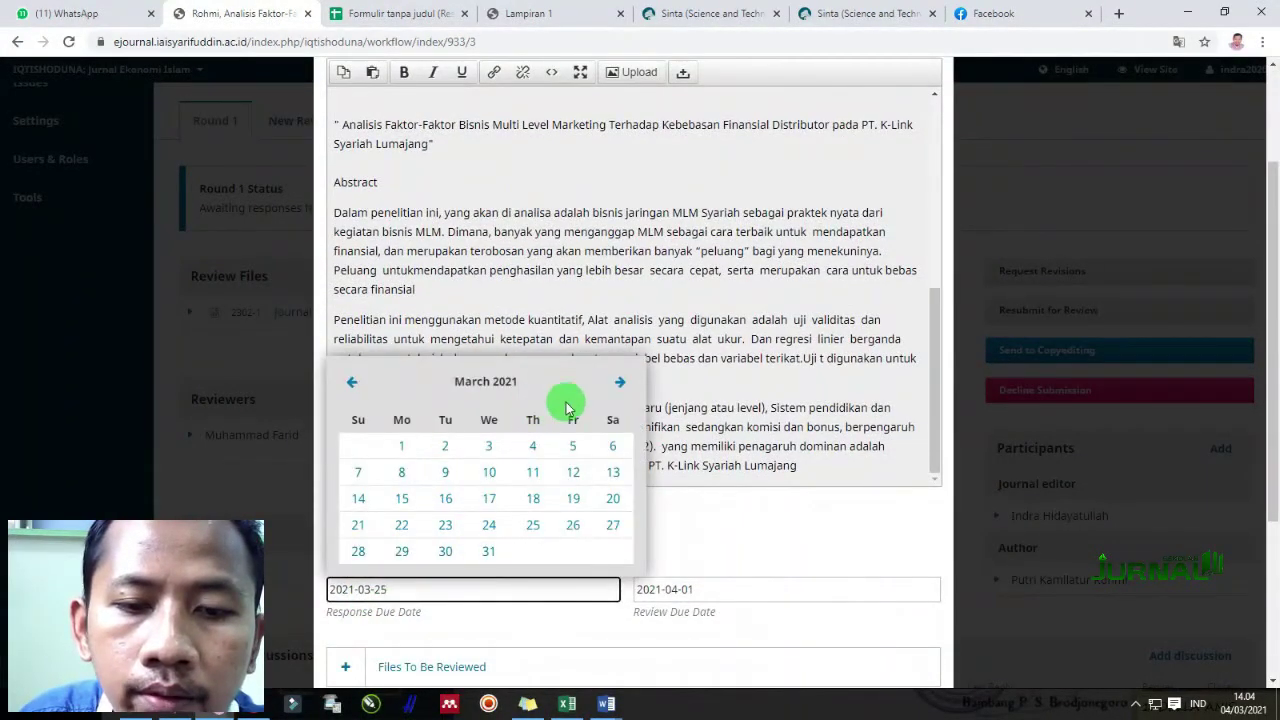
click(358, 471)
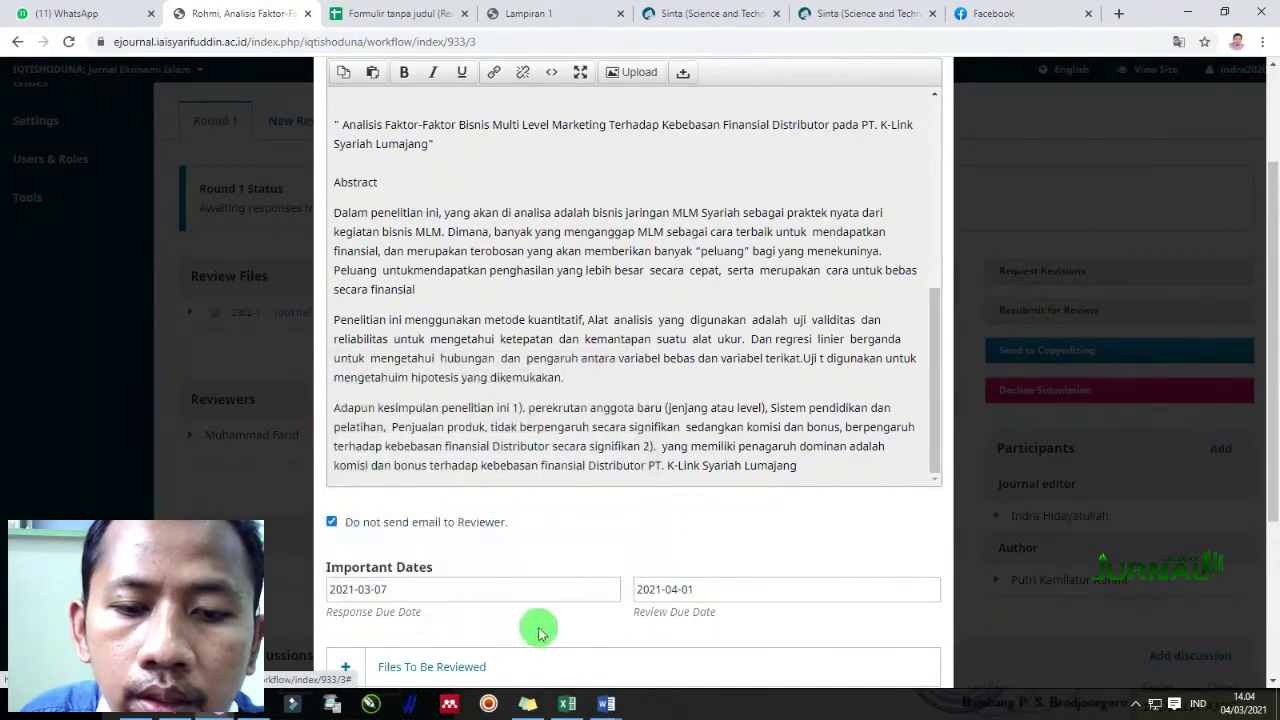
scroll(686, 510, down, 3)
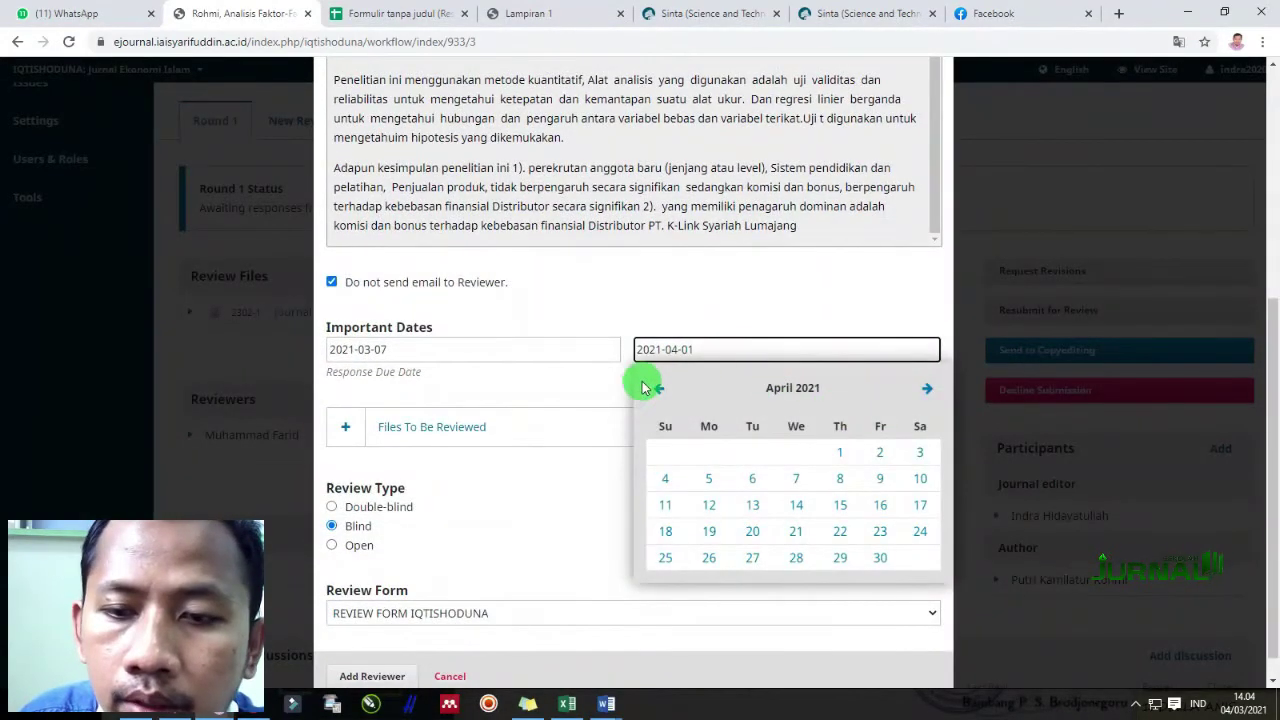
click(659, 386)
click(846, 518)
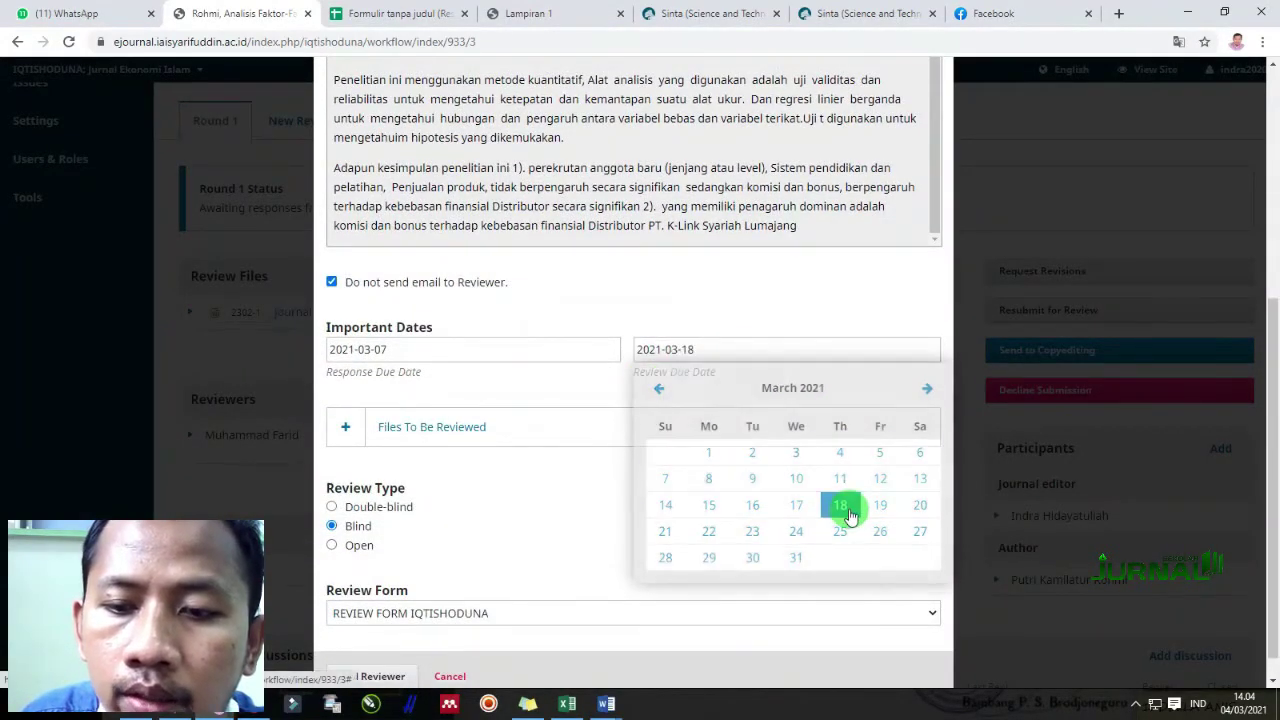
click(360, 510)
scroll(466, 594, down, 1)
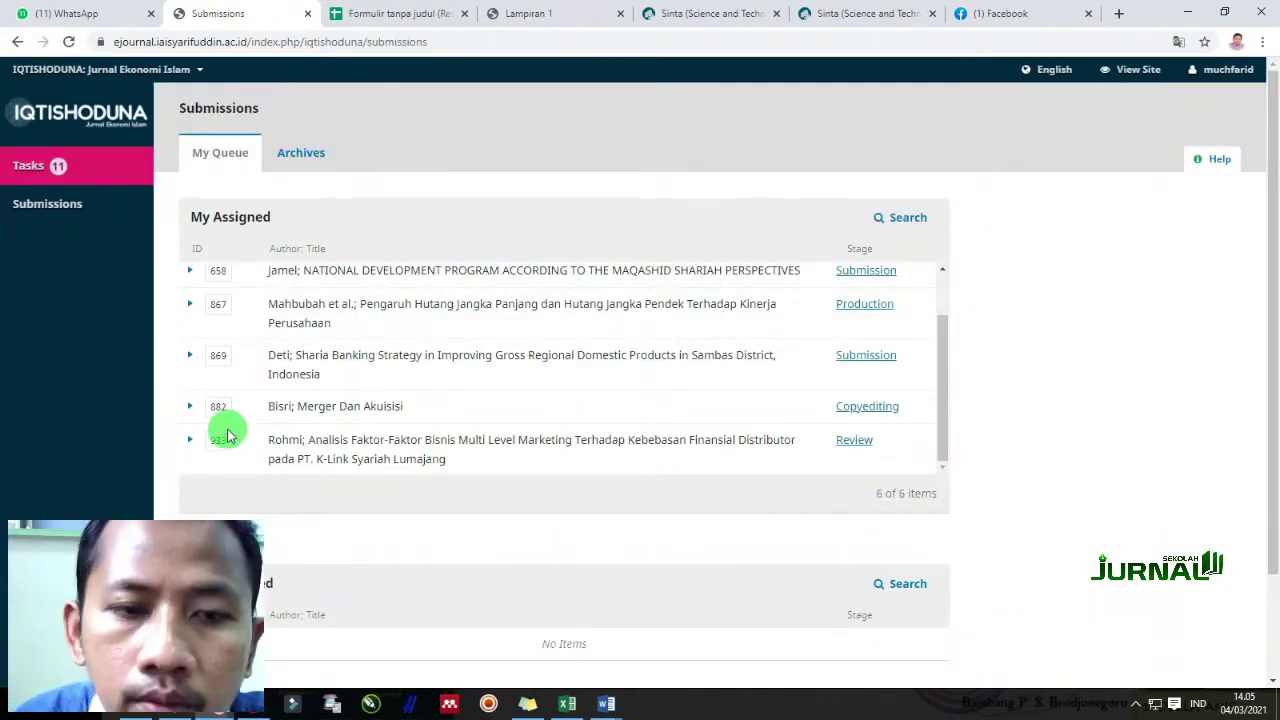
Open submission 933's review from My Queue and continue past its Review Schedule to Step 2
click(857, 439)
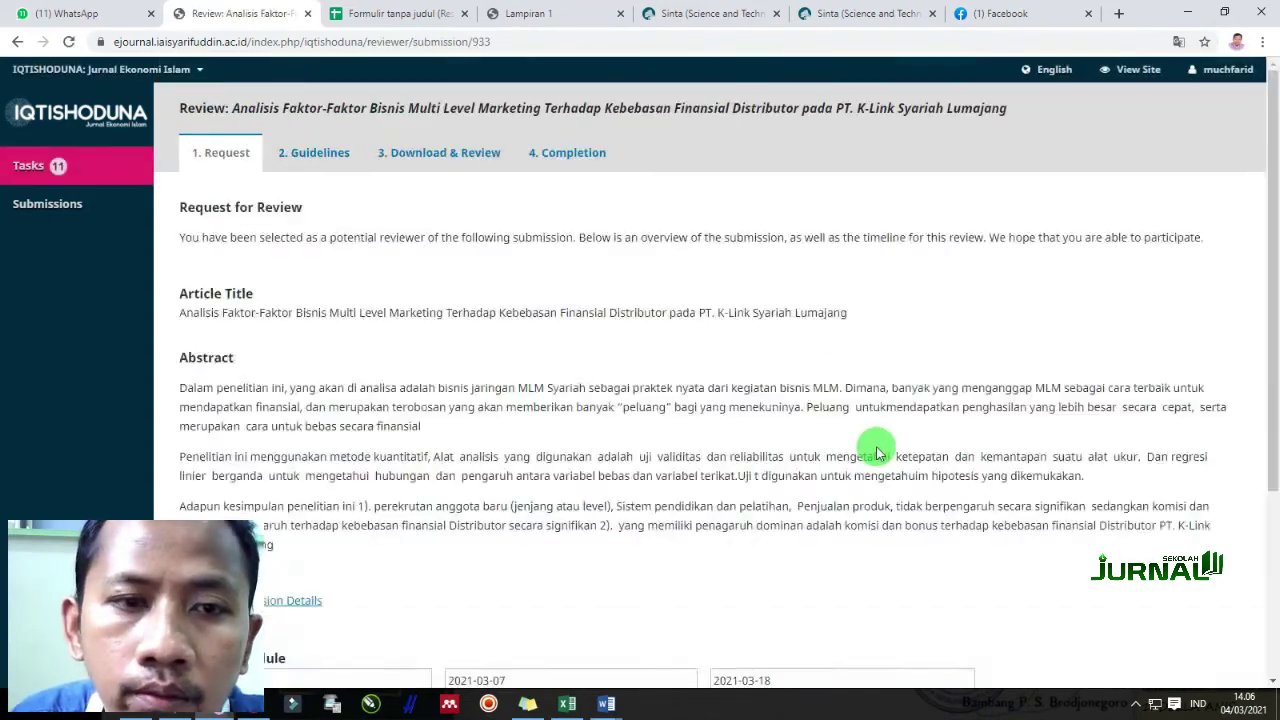
scroll(558, 523, down, 2)
scroll(558, 523, down, 1)
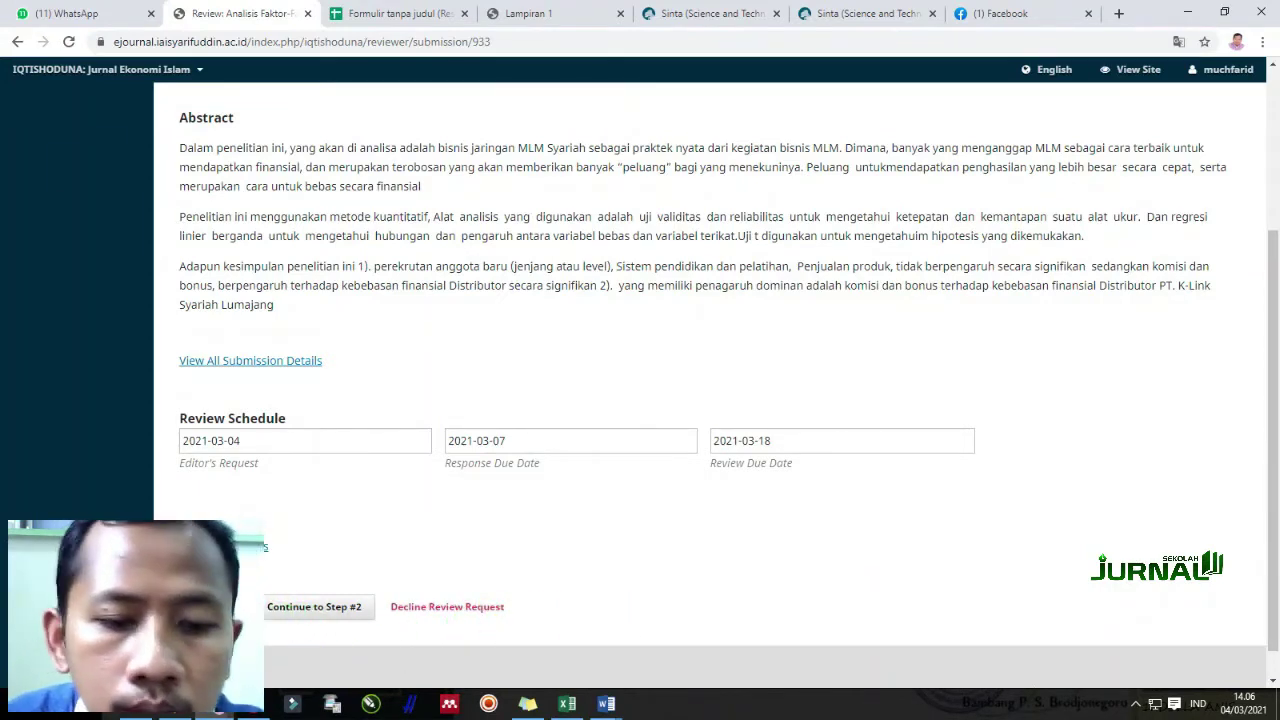
click(273, 608)
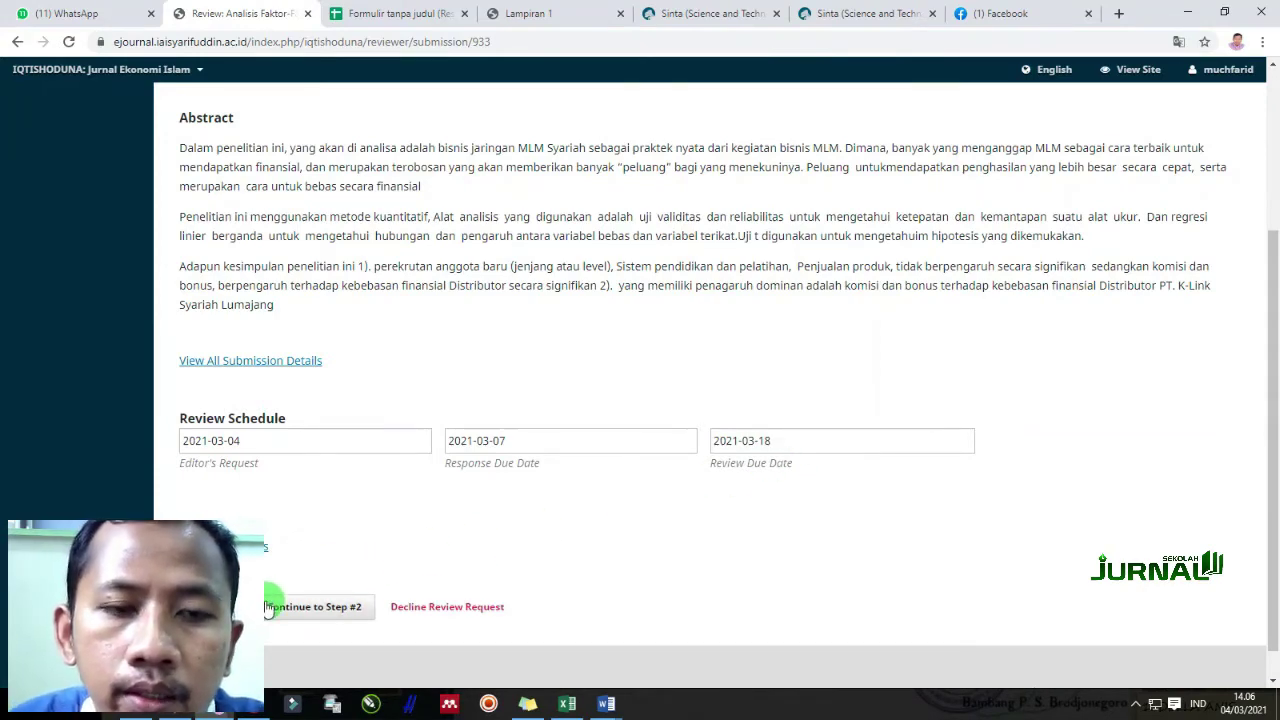
scroll(371, 403, up, 3)
scroll(354, 480, down, 3)
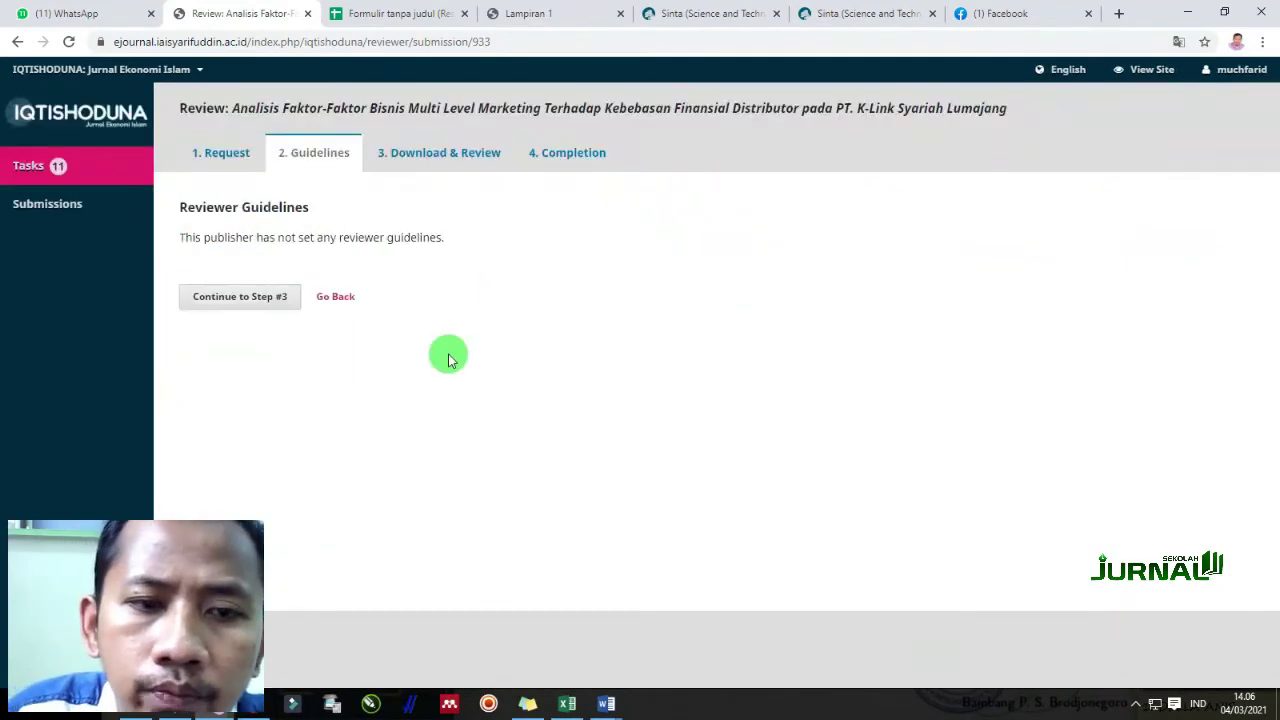
Move to Step 3 and rate relevance, contribution, organisation and abstract as Nilai 3
click(271, 306)
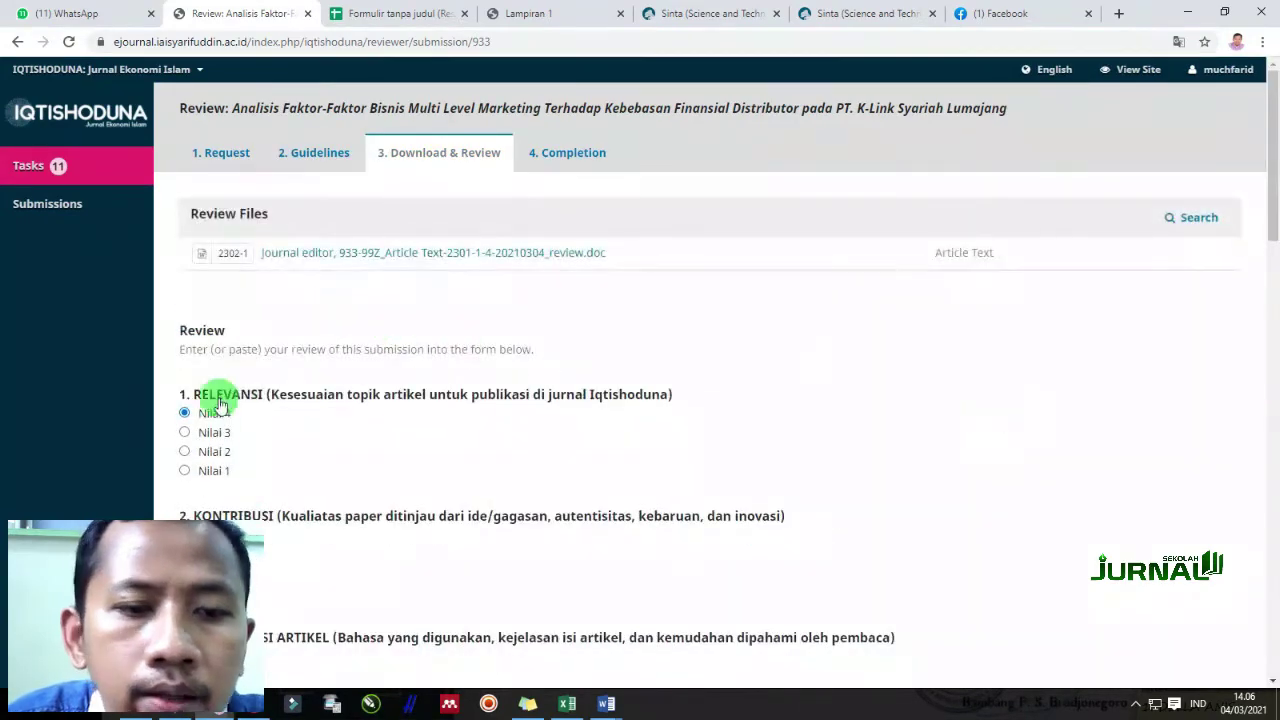
scroll(230, 420, down, 1)
click(207, 354)
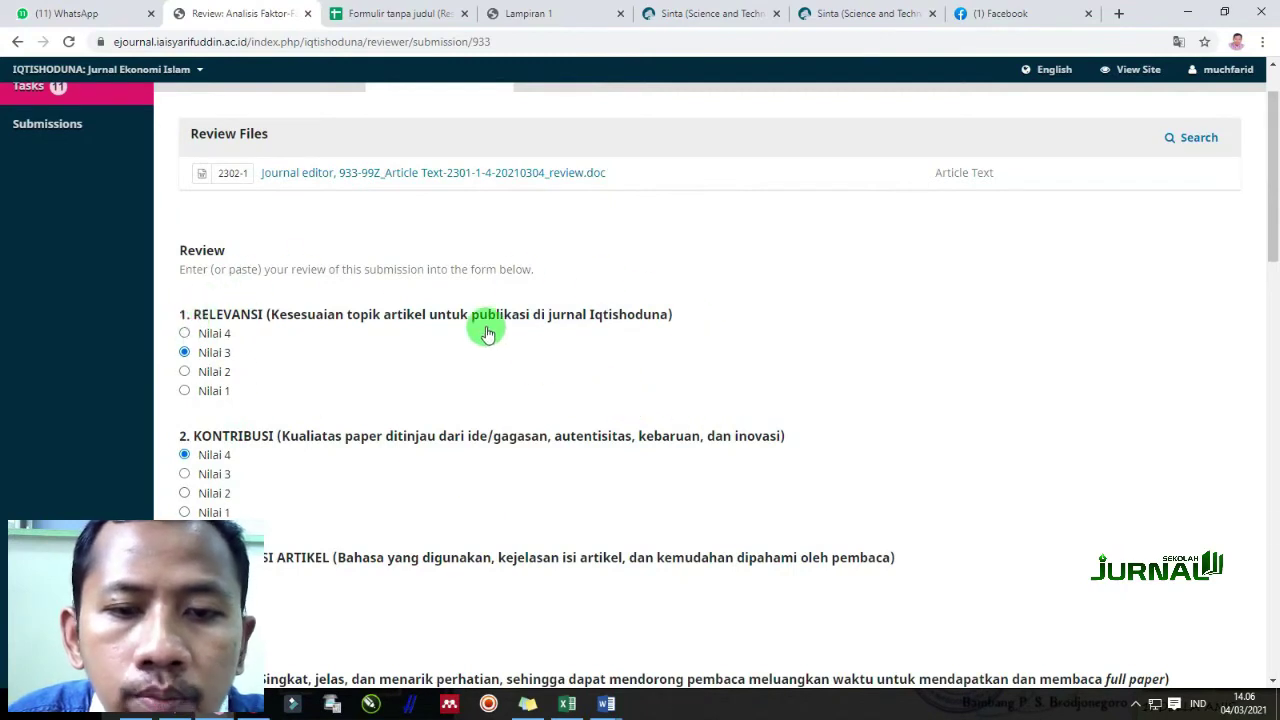
scroll(385, 400, down, 2)
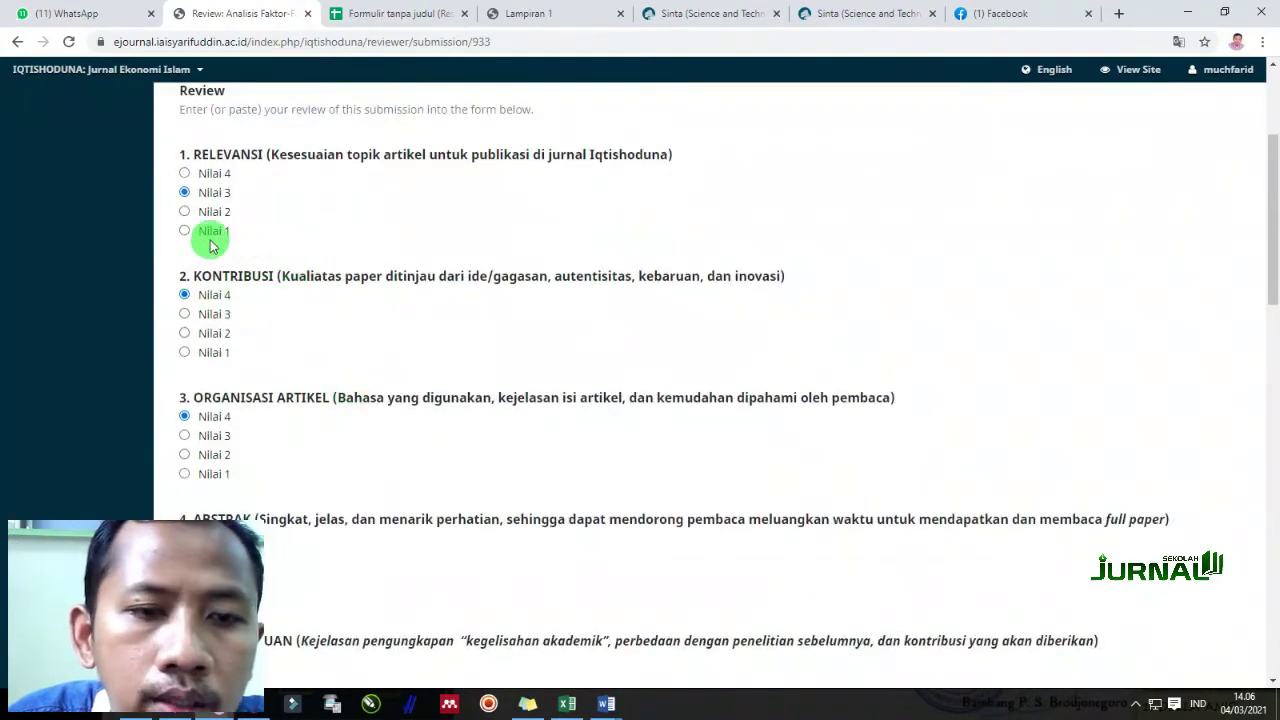
click(205, 315)
click(205, 436)
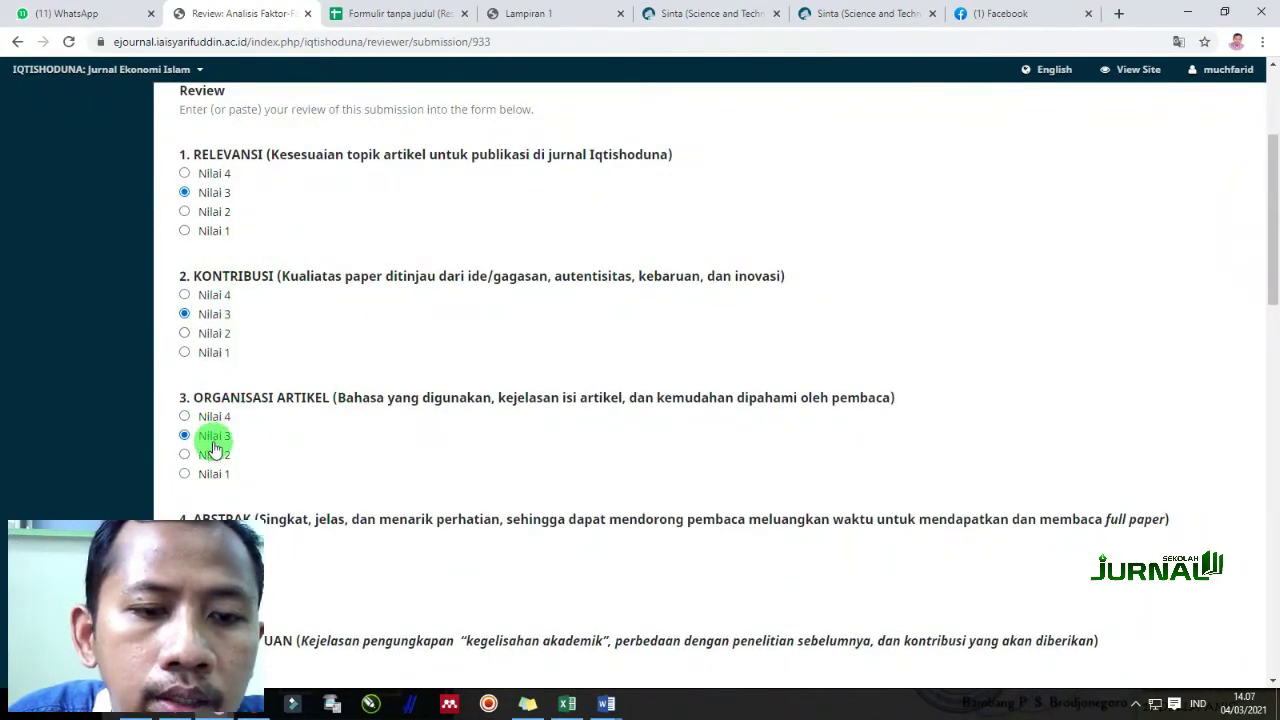
scroll(208, 445, down, 1)
click(206, 477)
Rate the introduction Nilai 3 and the analysis, conclusion and references Nilai 2
scroll(400, 460, down, 3)
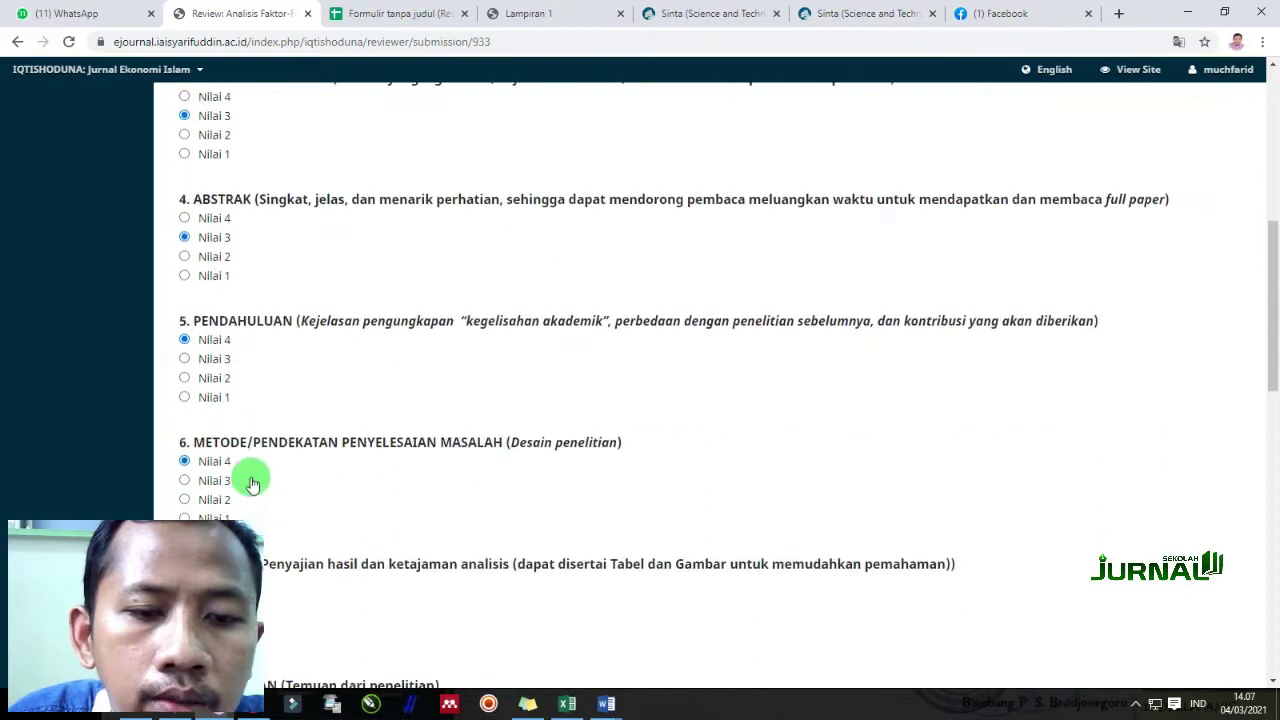
click(212, 358)
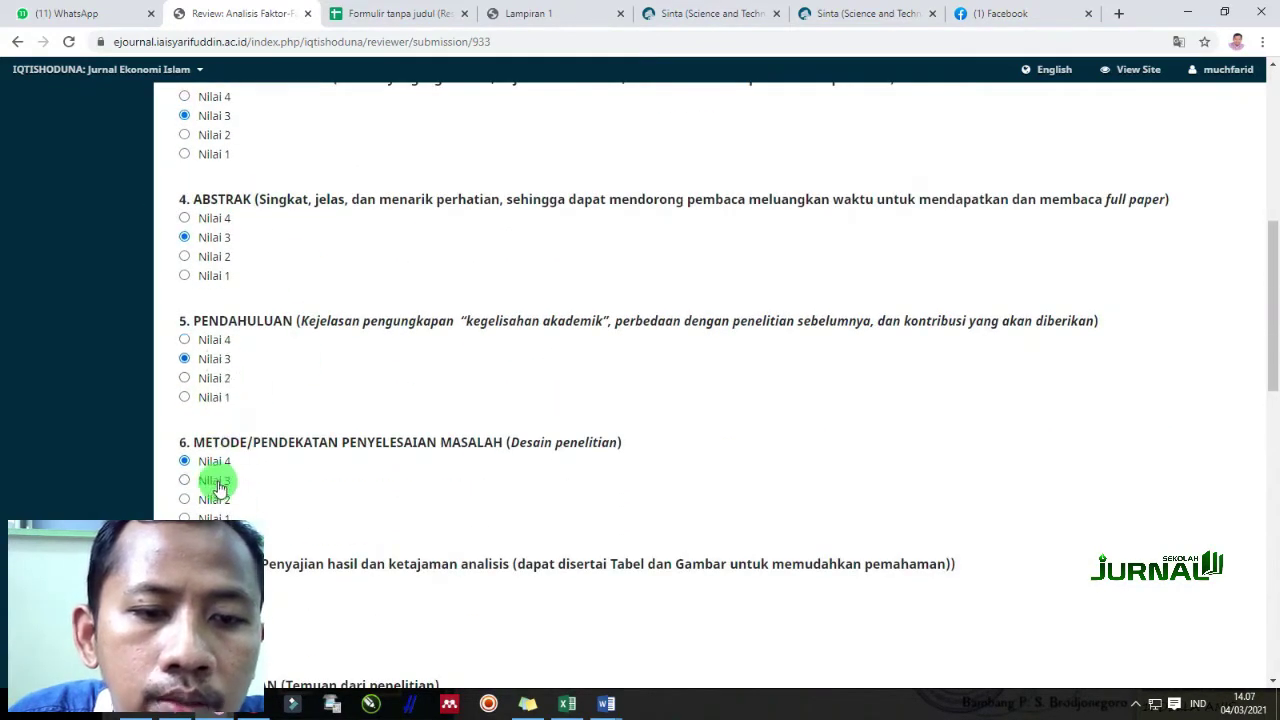
scroll(210, 497, down, 3)
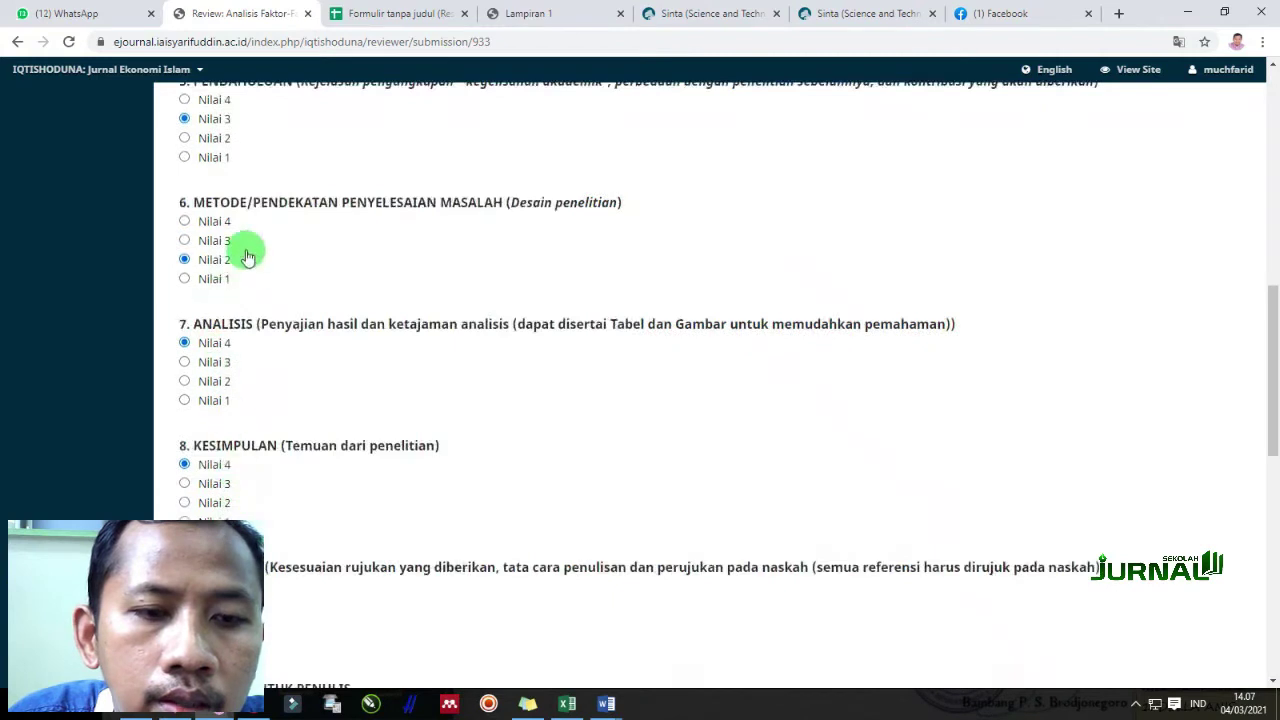
click(200, 362)
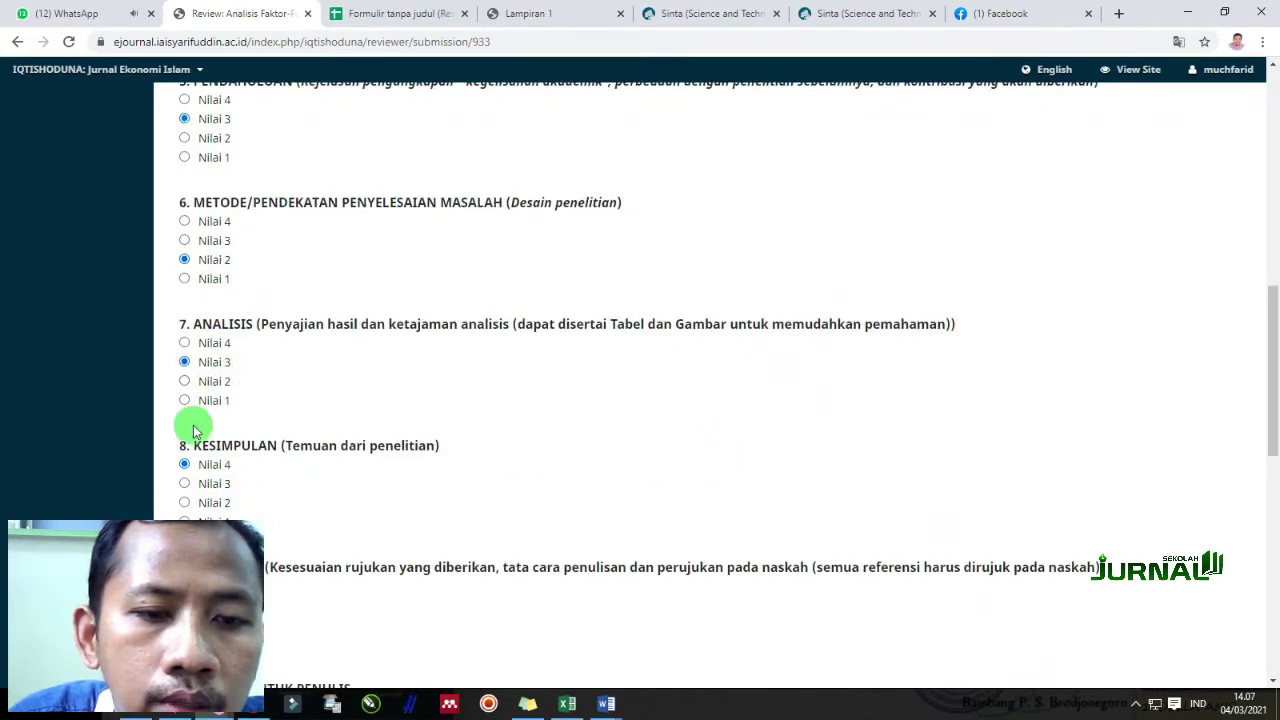
click(210, 384)
scroll(292, 440, down, 3)
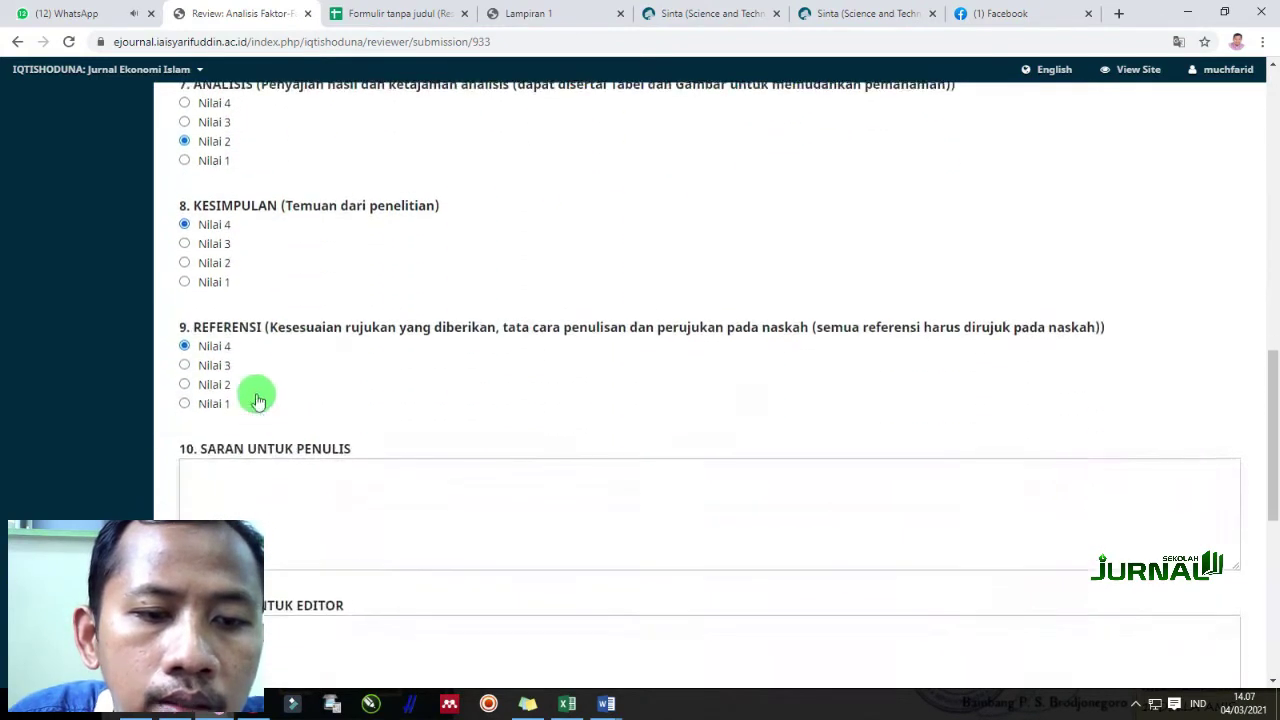
click(212, 262)
click(205, 384)
click(294, 508)
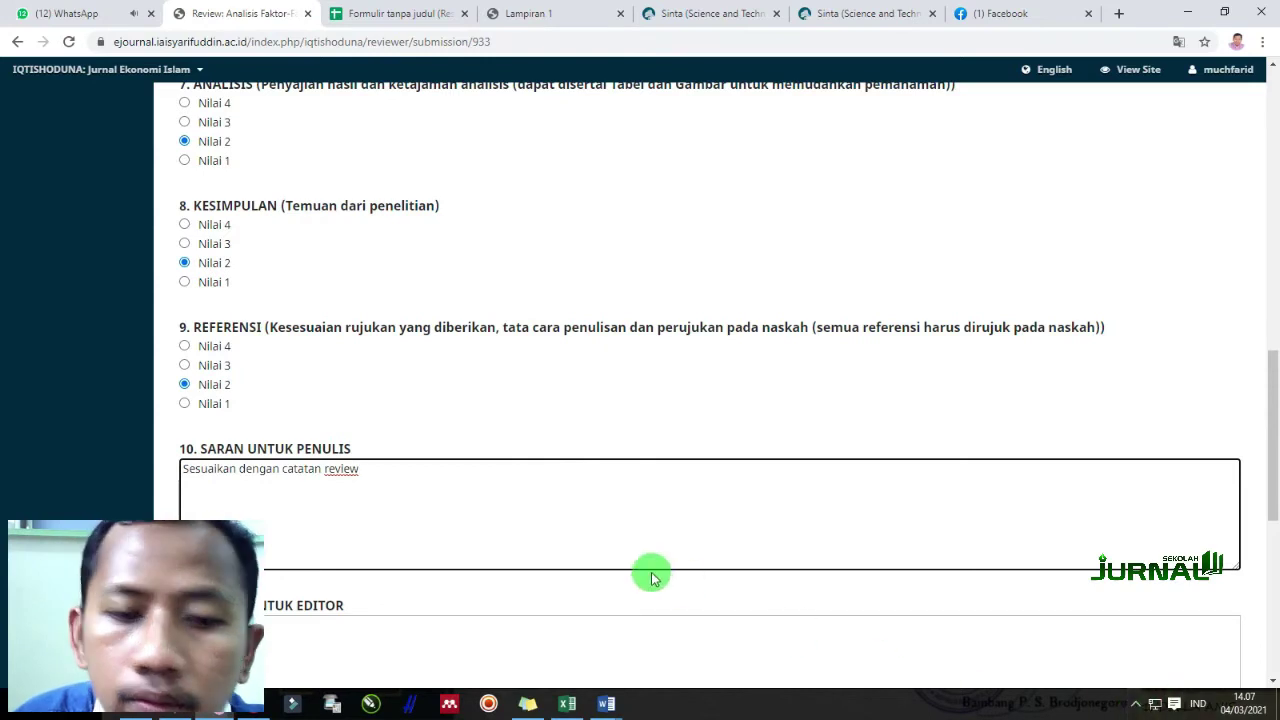
Rate question 9 (references) Nilai 1 and write 'cek kembali template artikel' under Saran untuk Editor
click(516, 392)
scroll(516, 388, down, 3)
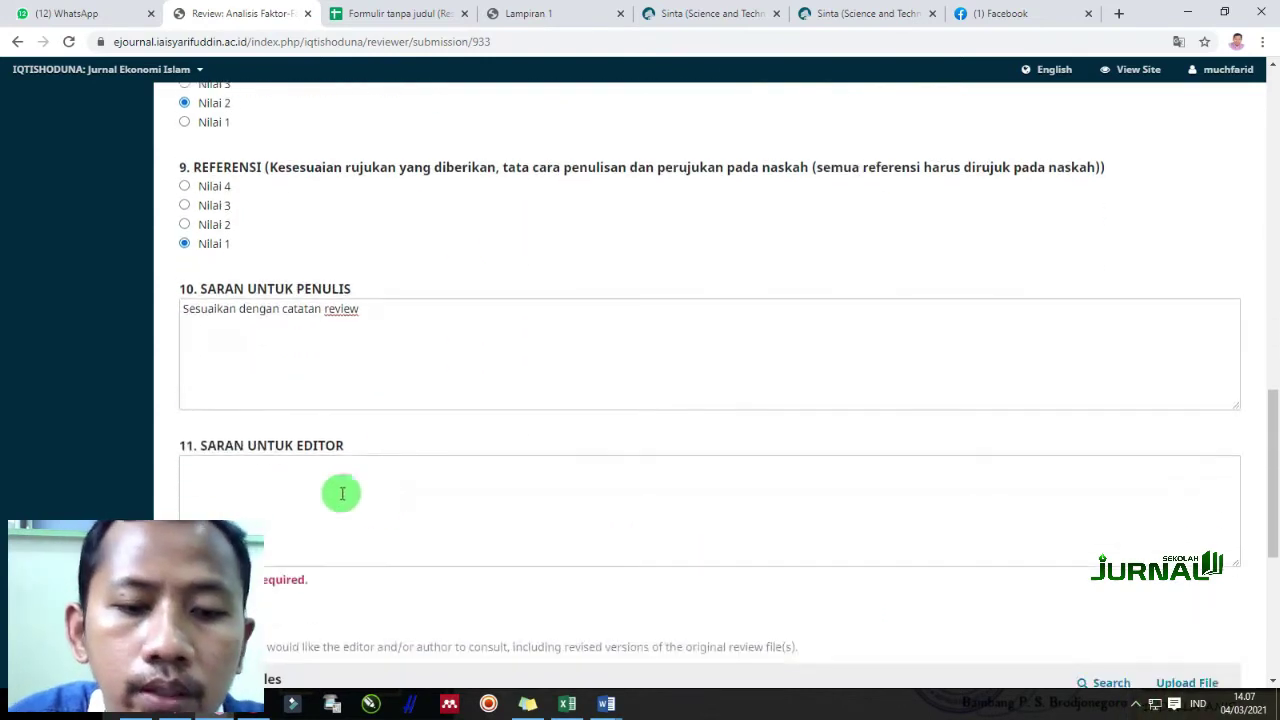
click(309, 466)
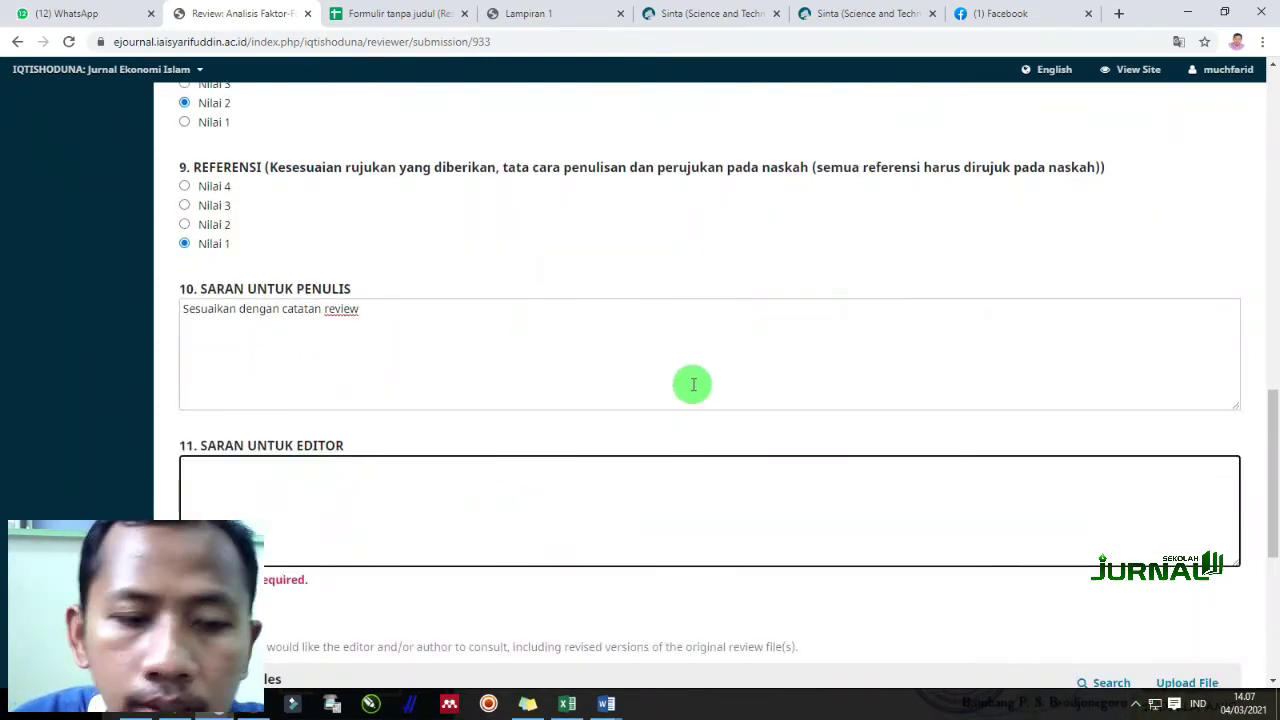
text(ce)
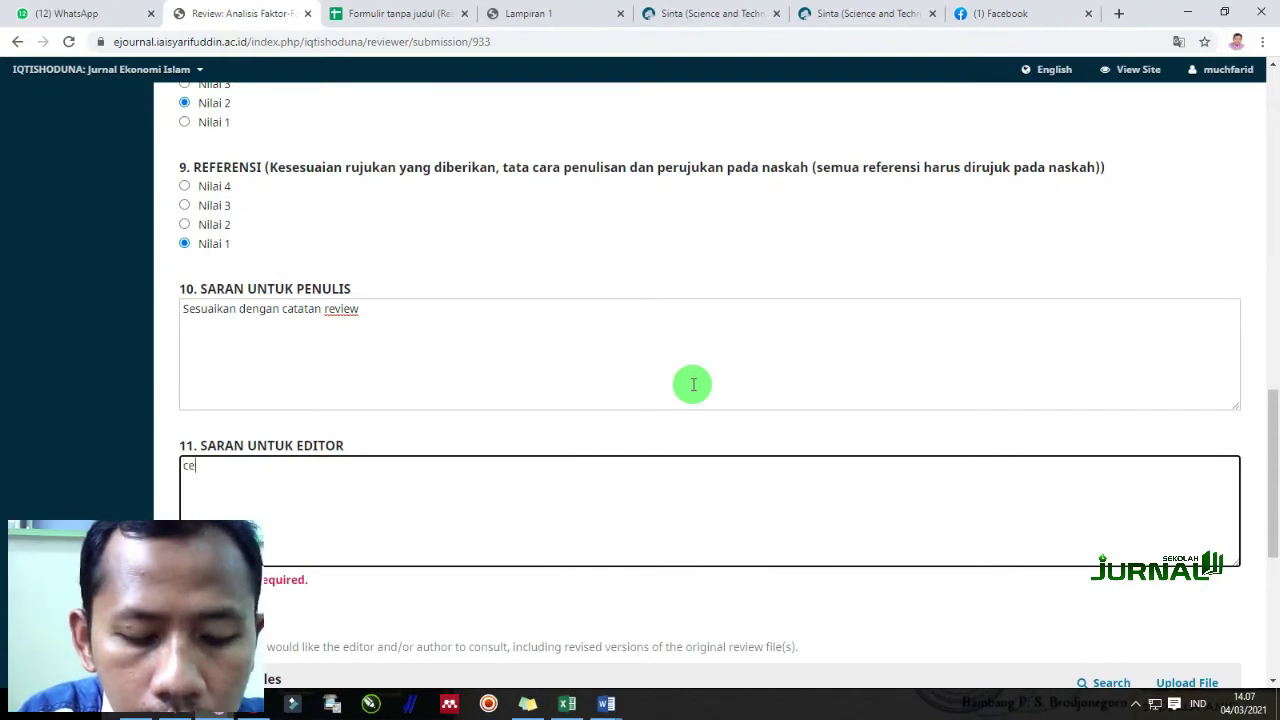
text(k kembali template artikel)
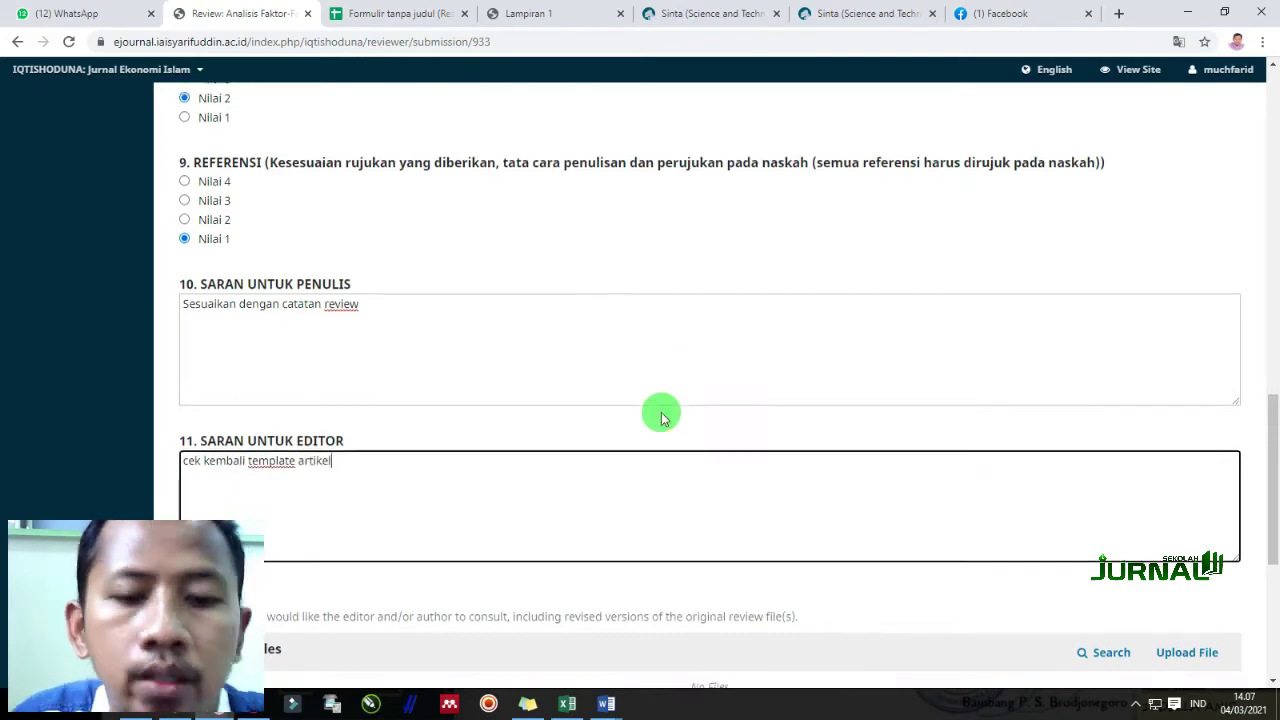
scroll(660, 414, down, 3)
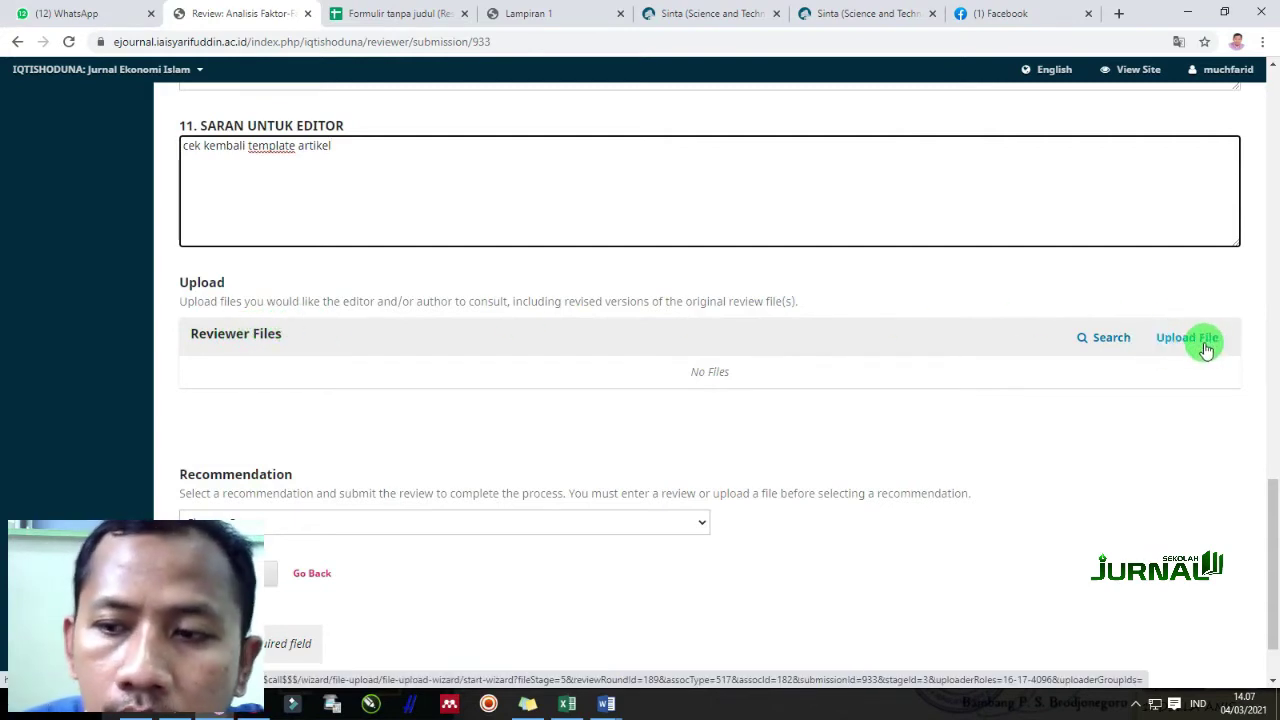
click(1149, 341)
click(512, 232)
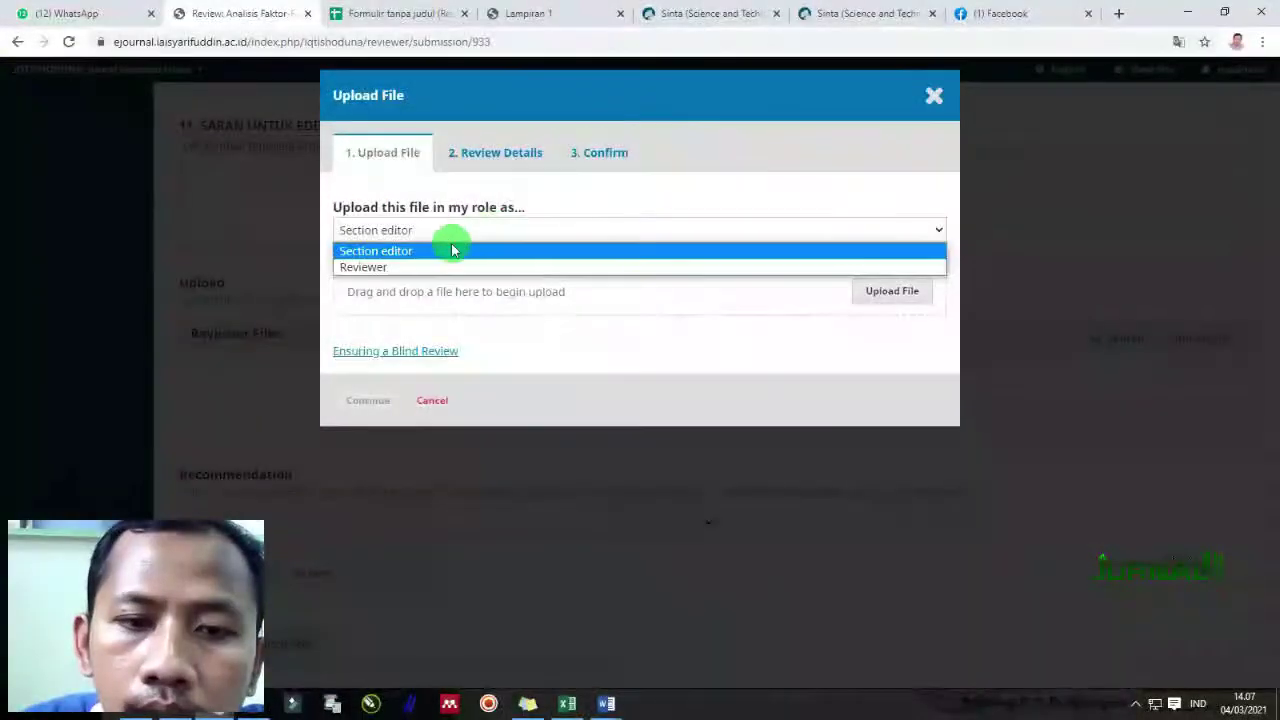
click(430, 265)
click(446, 232)
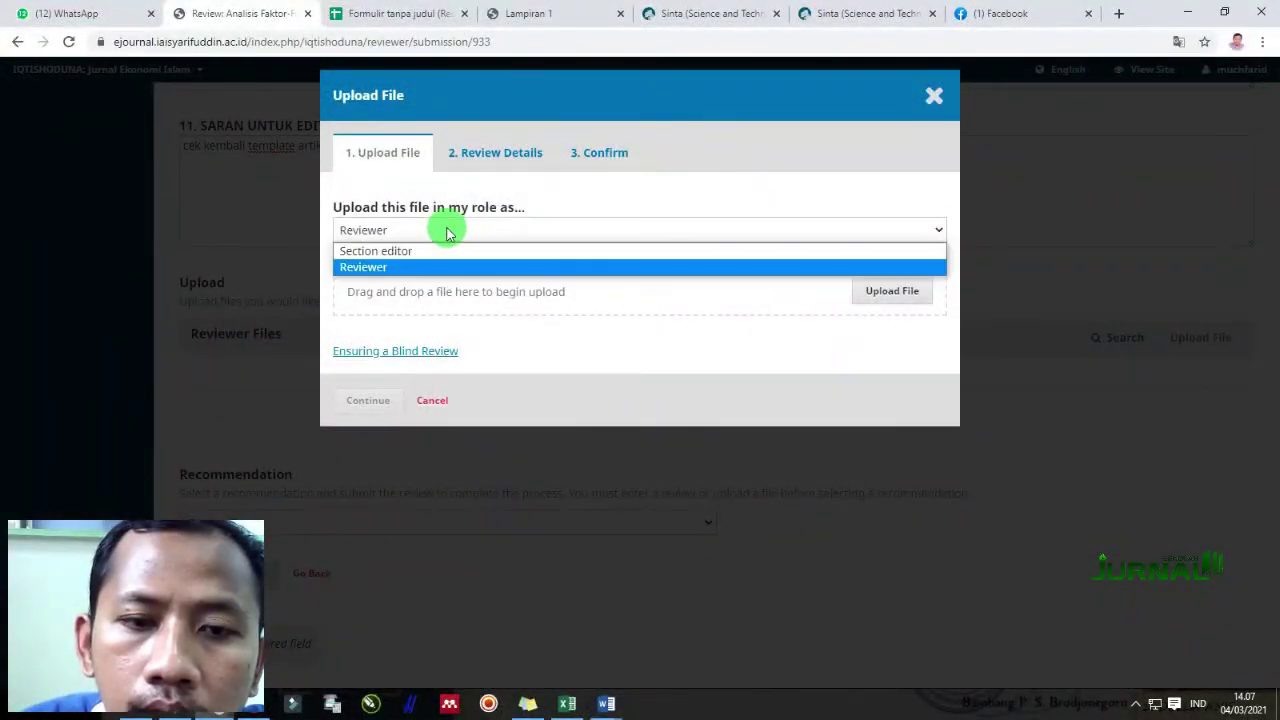
click(444, 230)
click(878, 291)
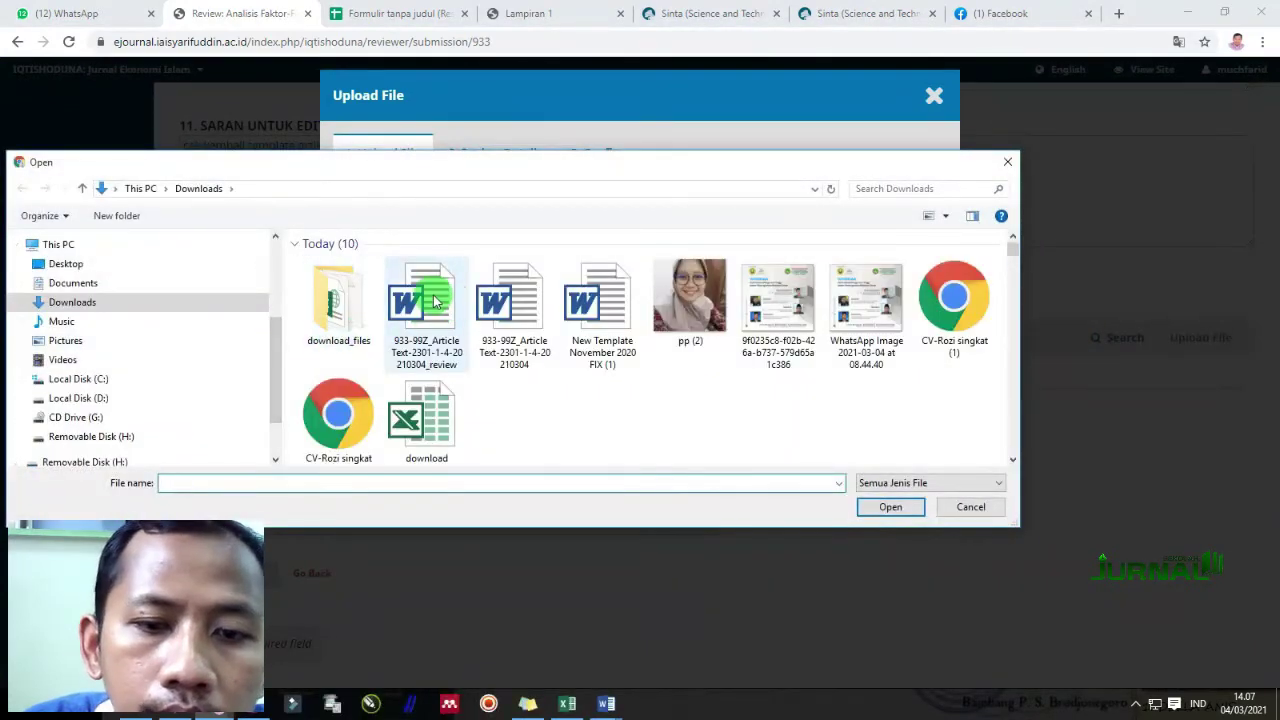
double_click(433, 302)
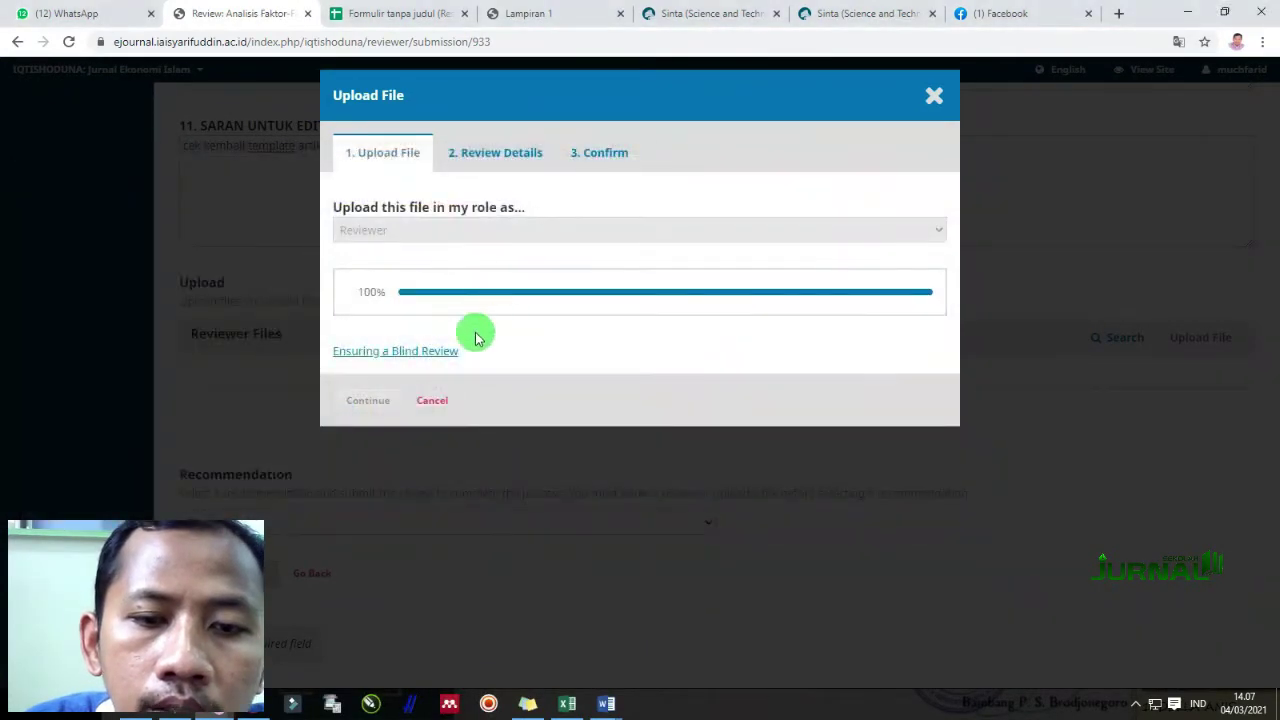
click(370, 401)
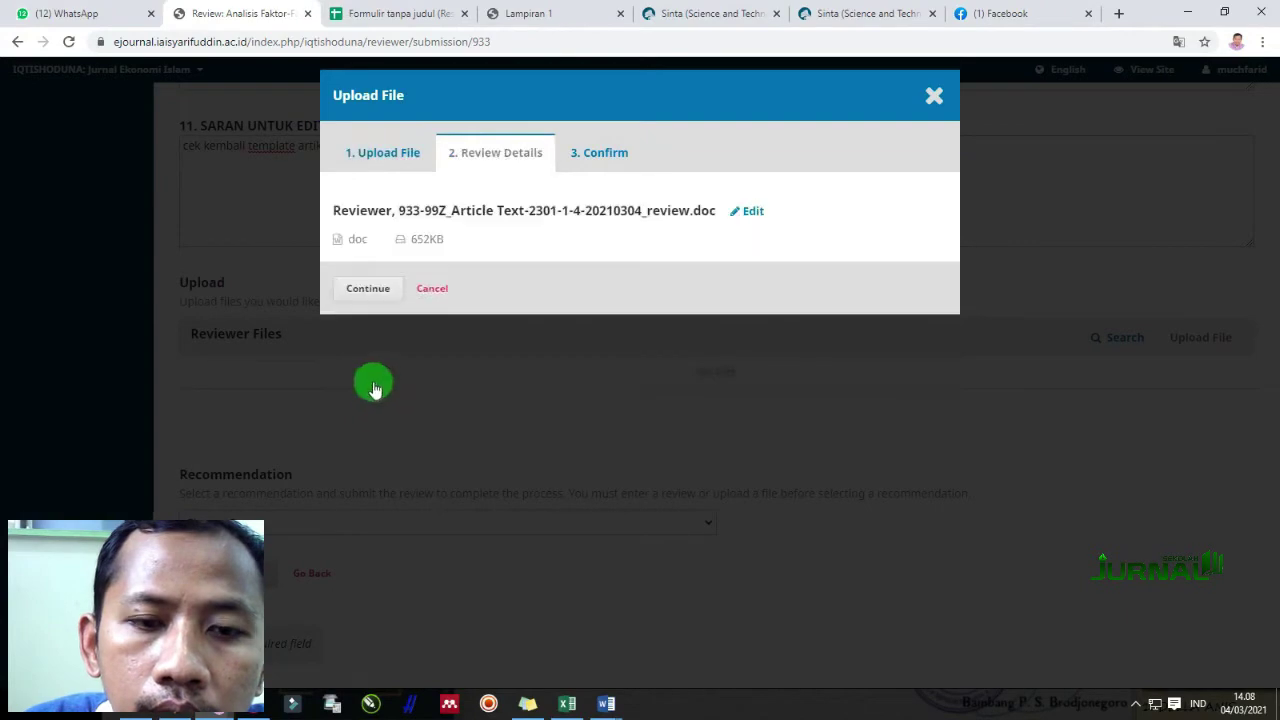
click(380, 292)
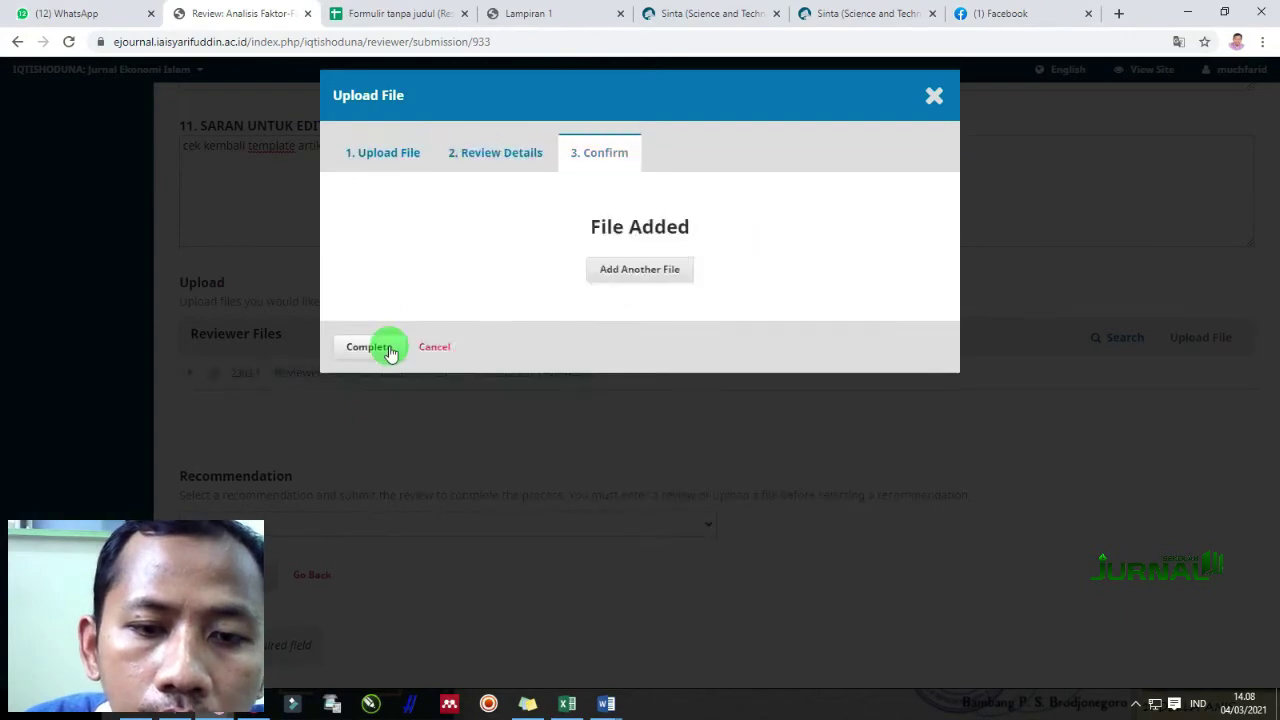
click(385, 347)
scroll(410, 450, down, 1)
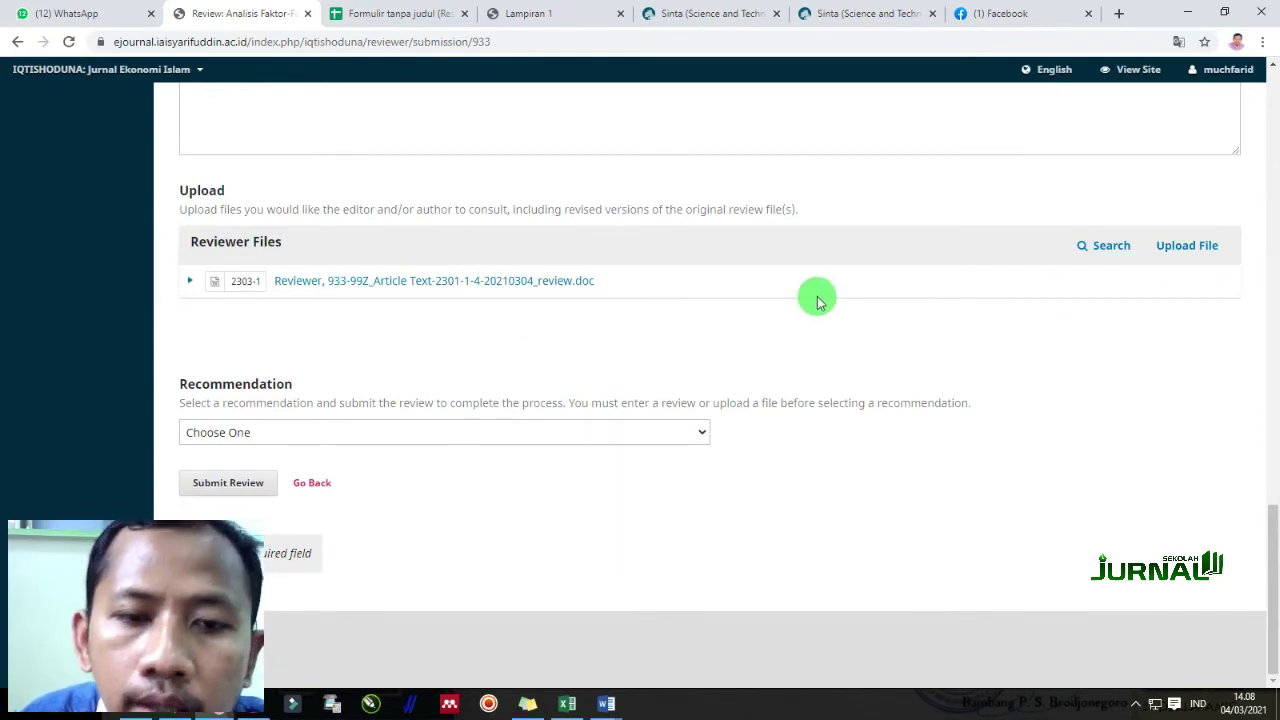
Recommend Revisions Required and submit the review, confirming with OK
click(378, 434)
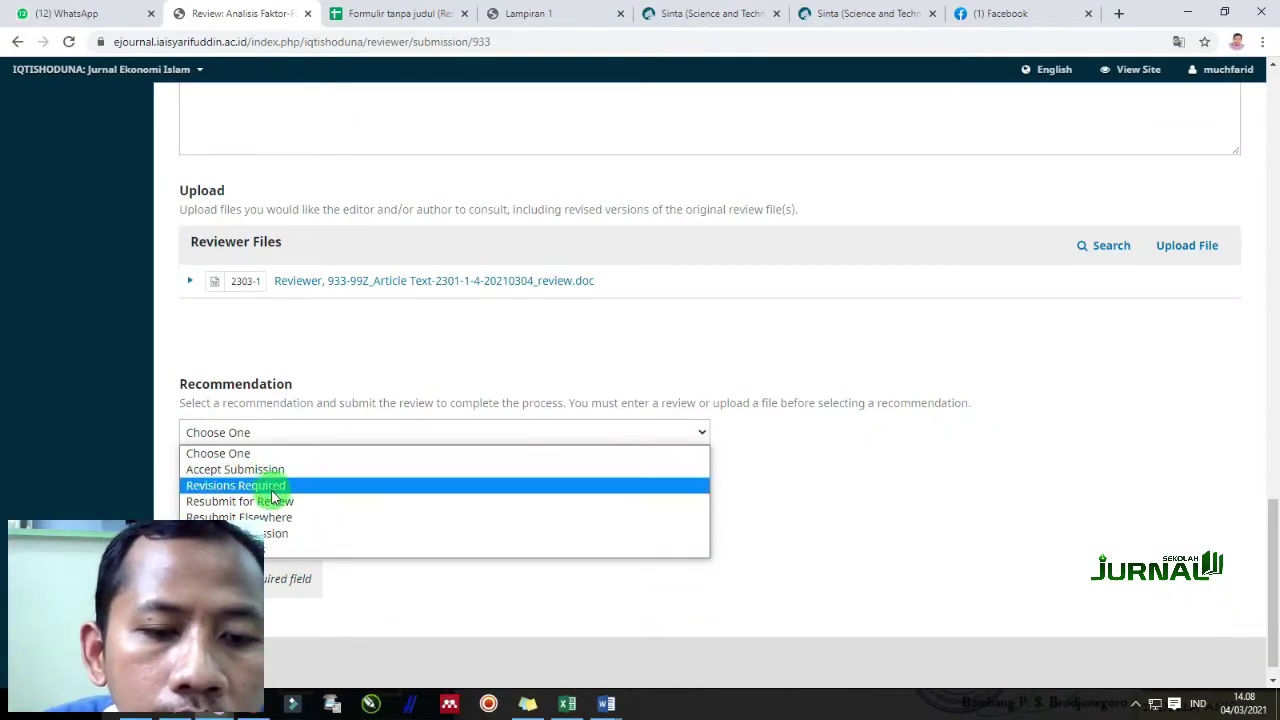
click(233, 486)
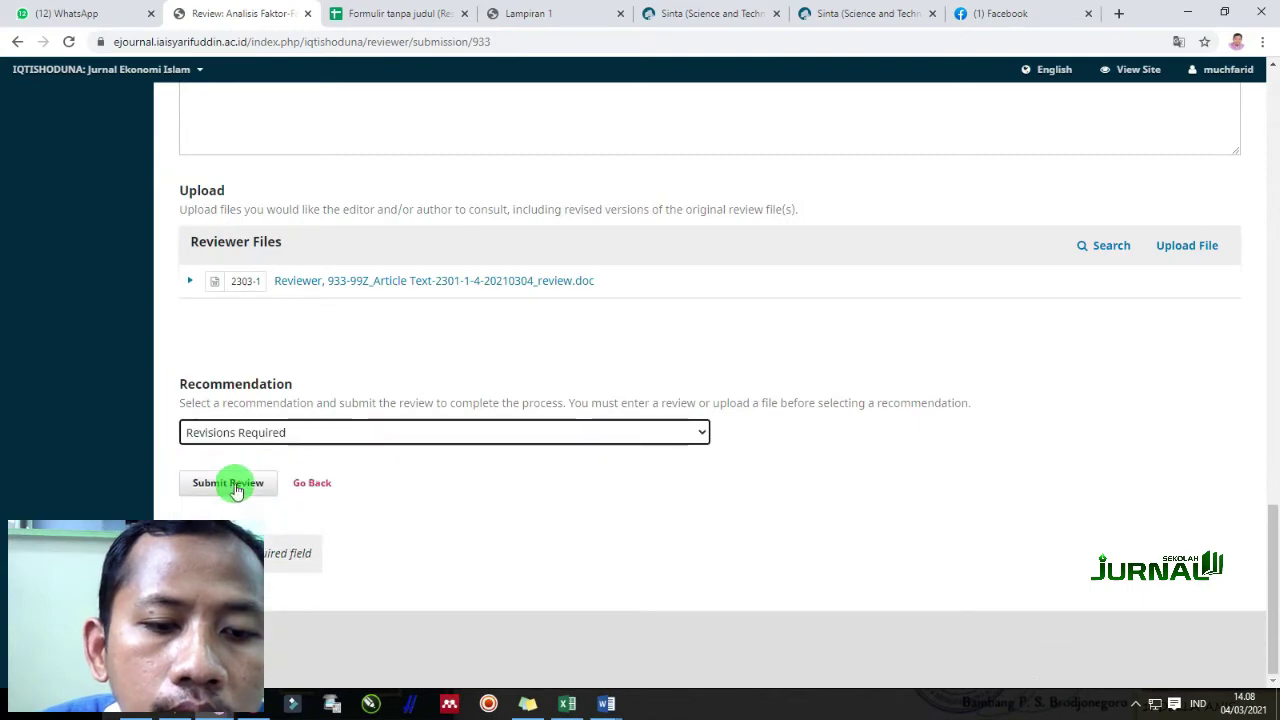
click(250, 484)
click(490, 200)
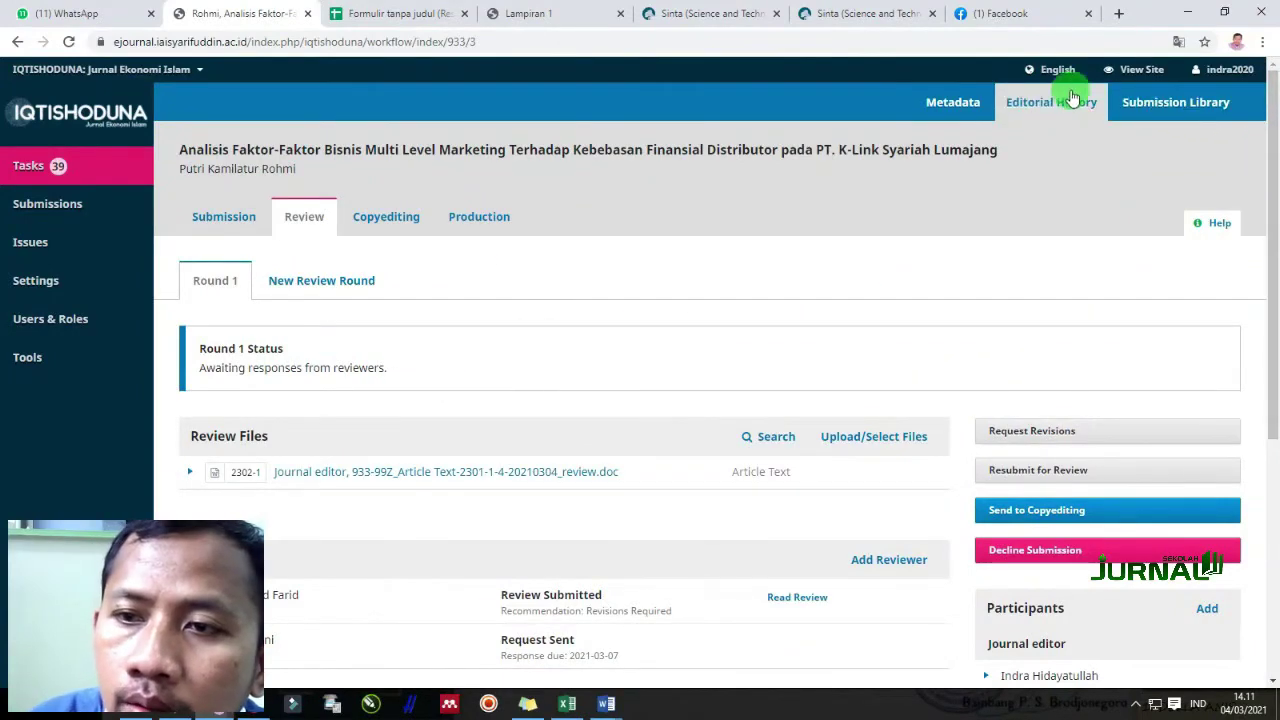
click(1041, 103)
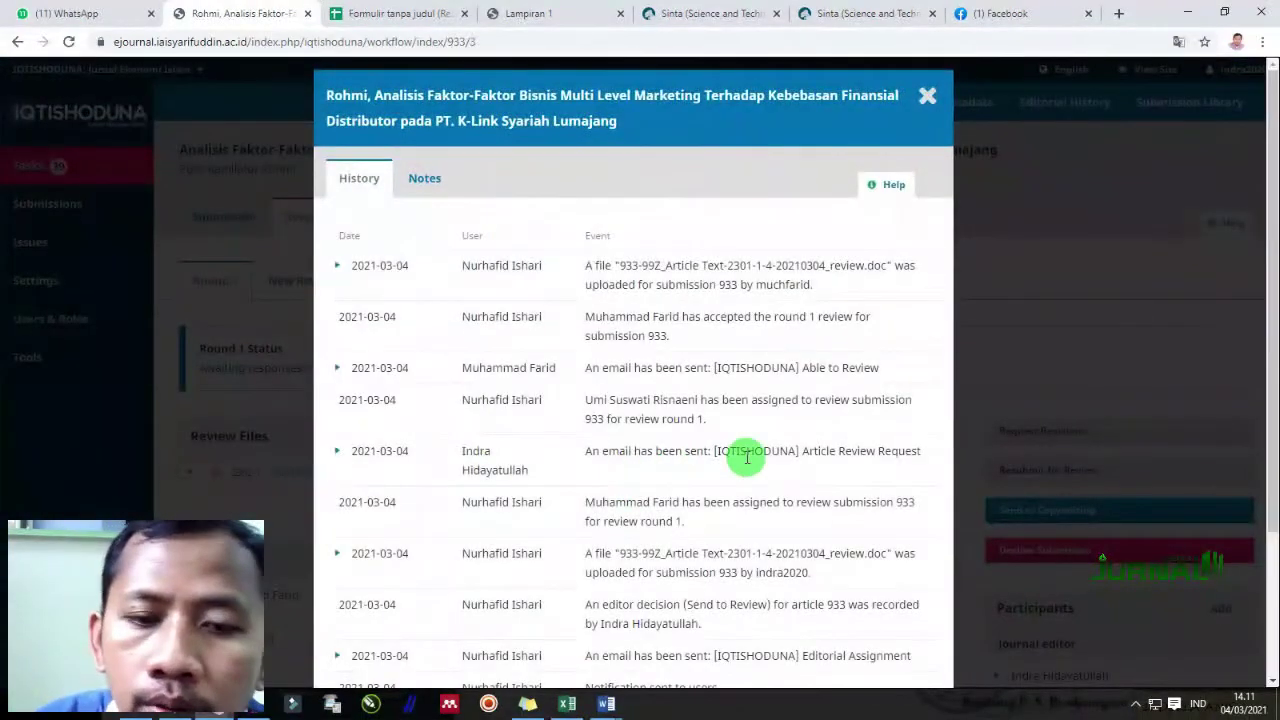
scroll(747, 457, down, 3)
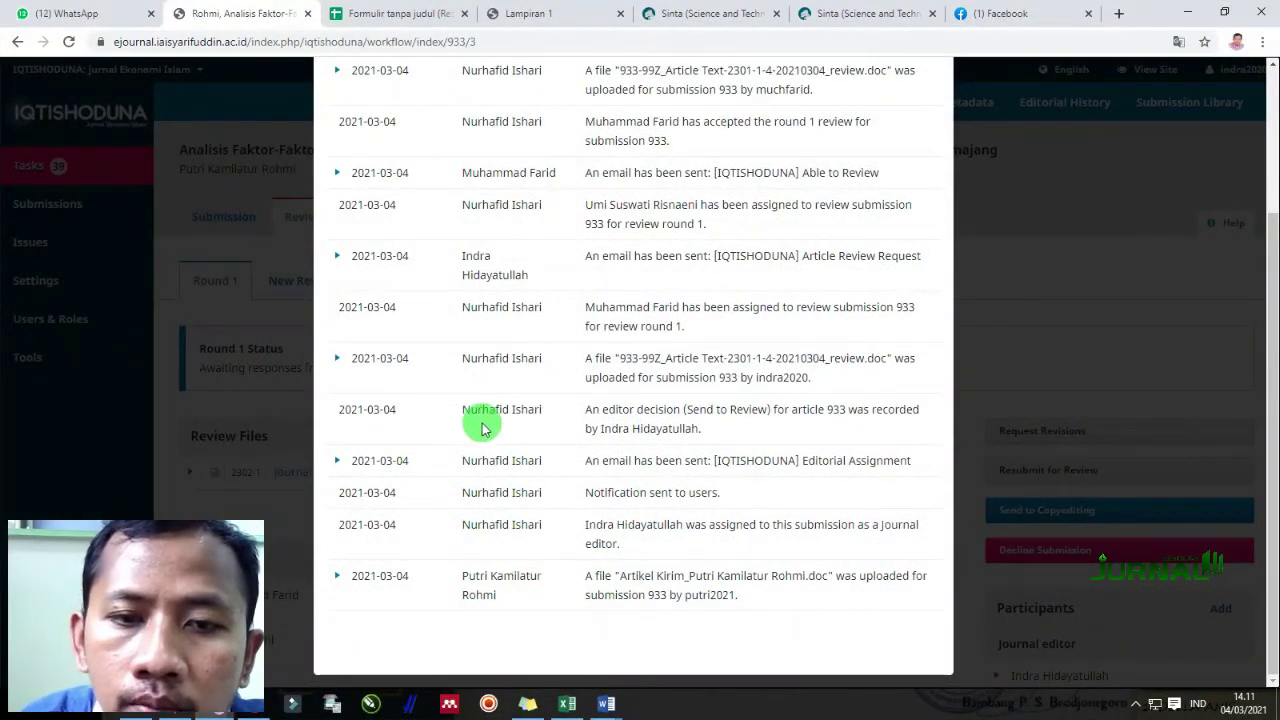
scroll(513, 476, up, 2)
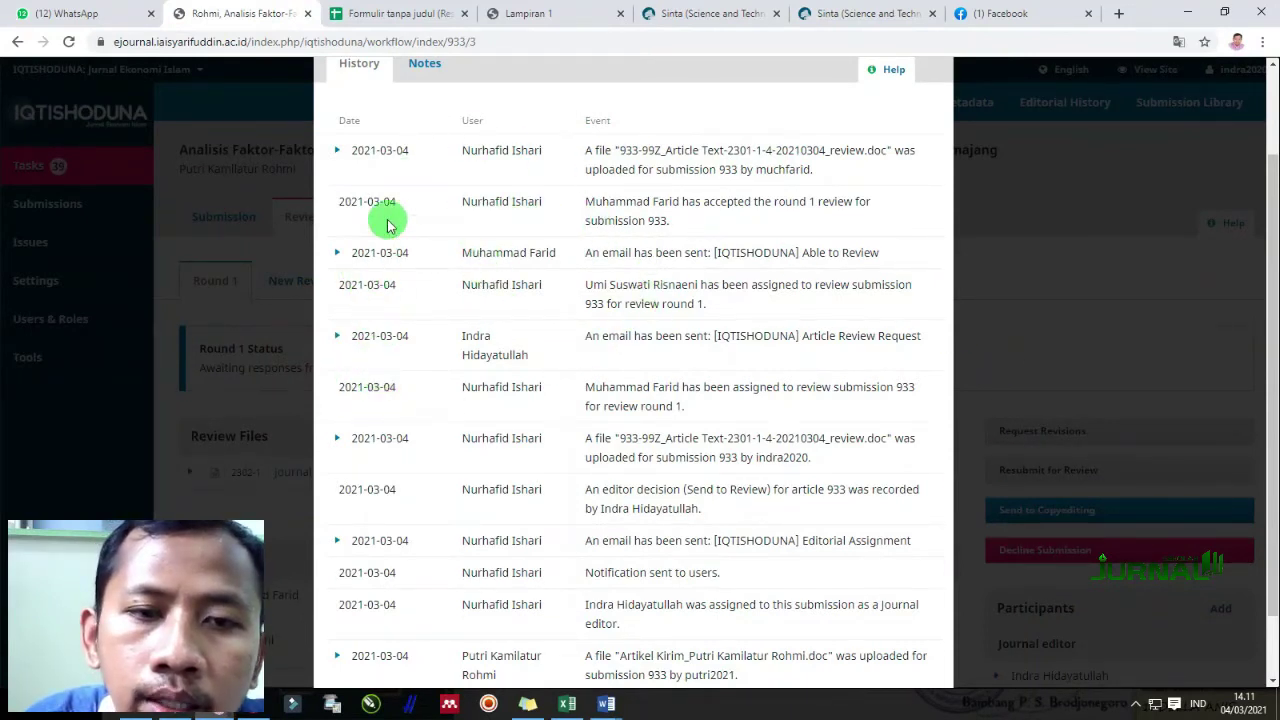
scroll(493, 483, down, 2)
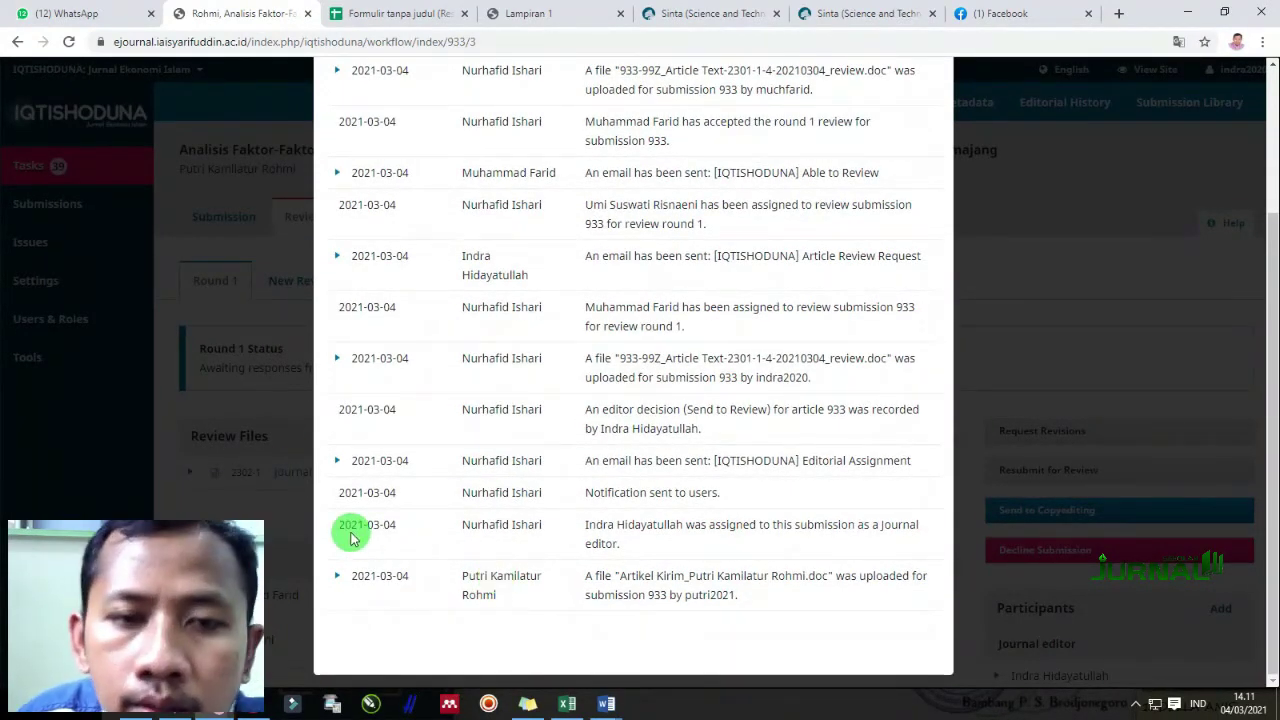
scroll(561, 399, up, 5)
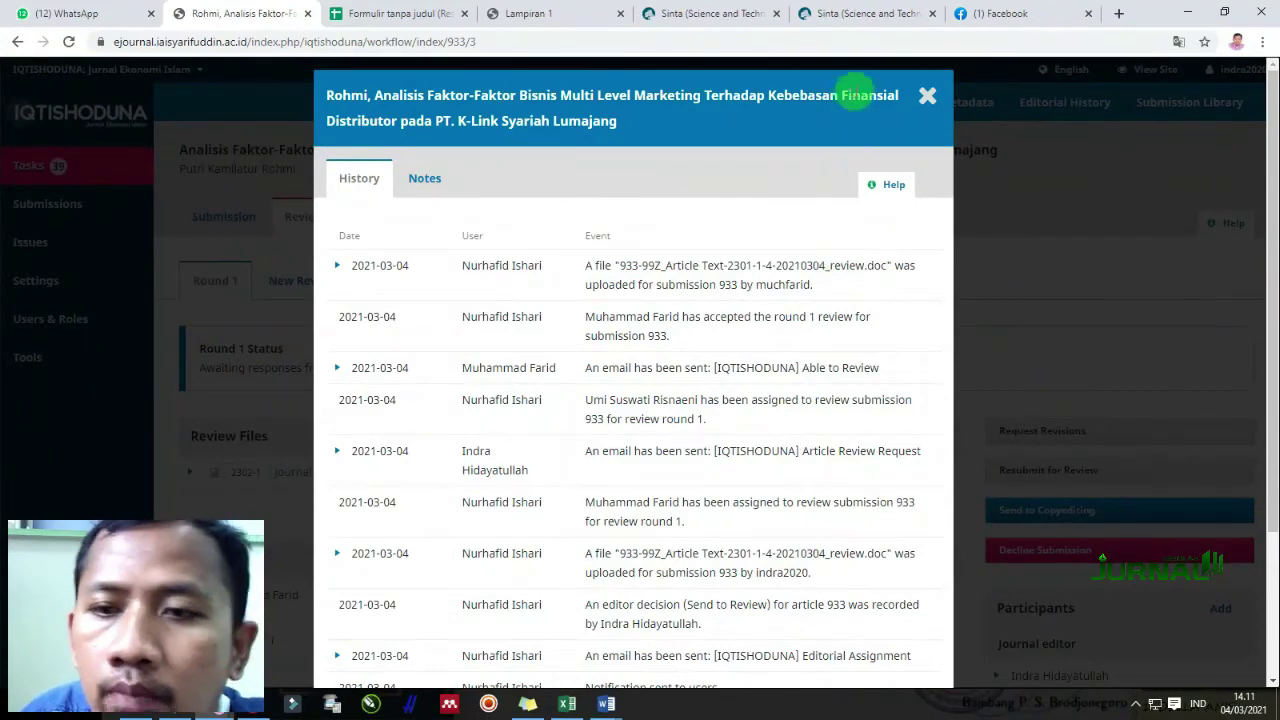
click(928, 100)
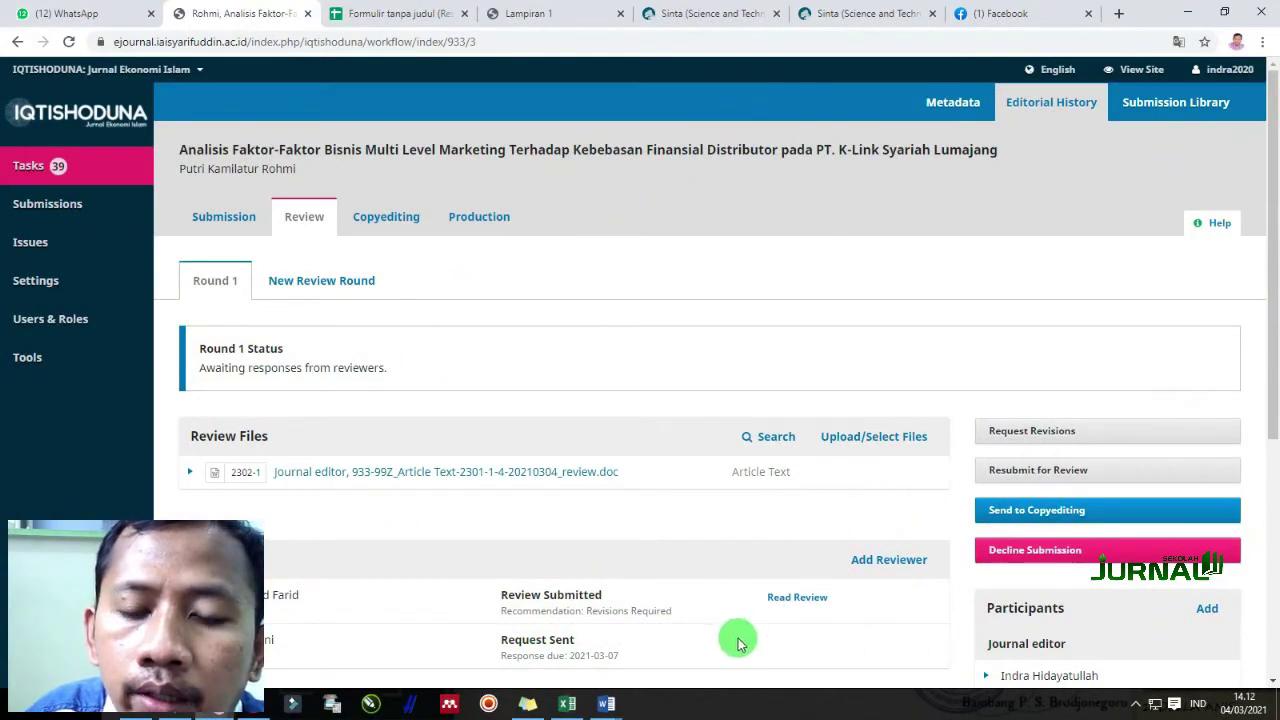
scroll(581, 574, down, 1)
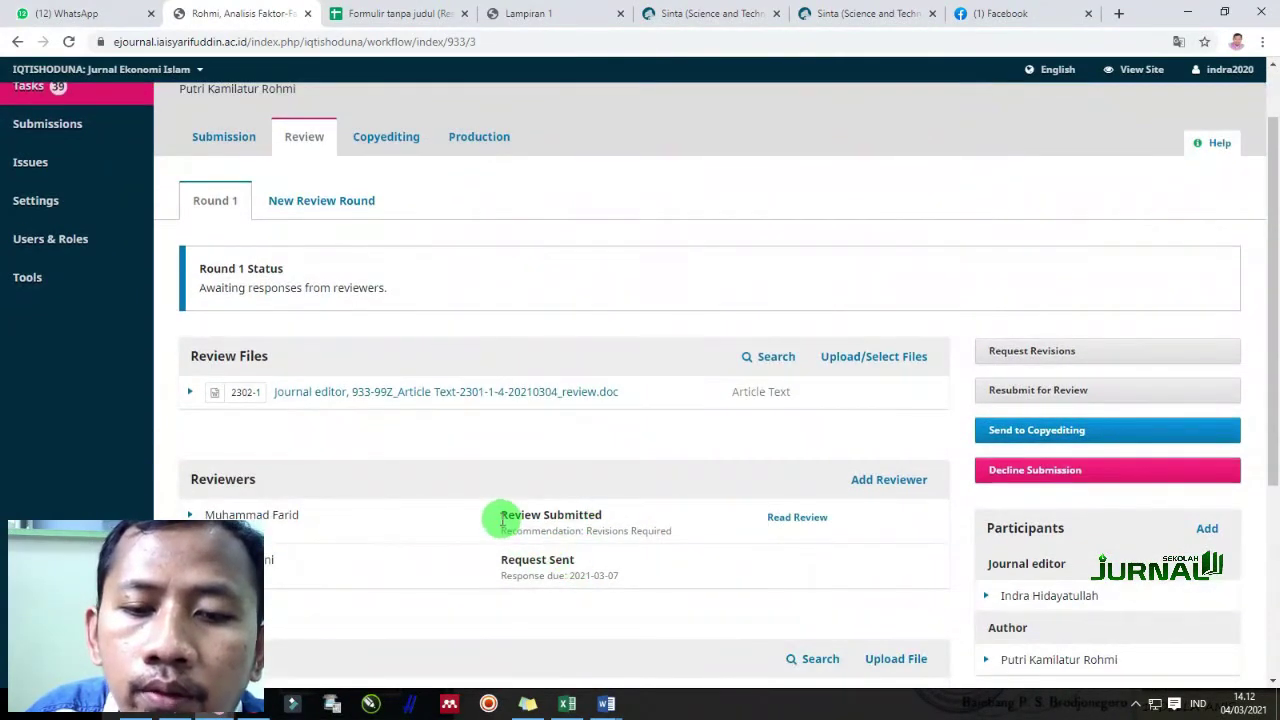
drag(502, 520, 620, 521)
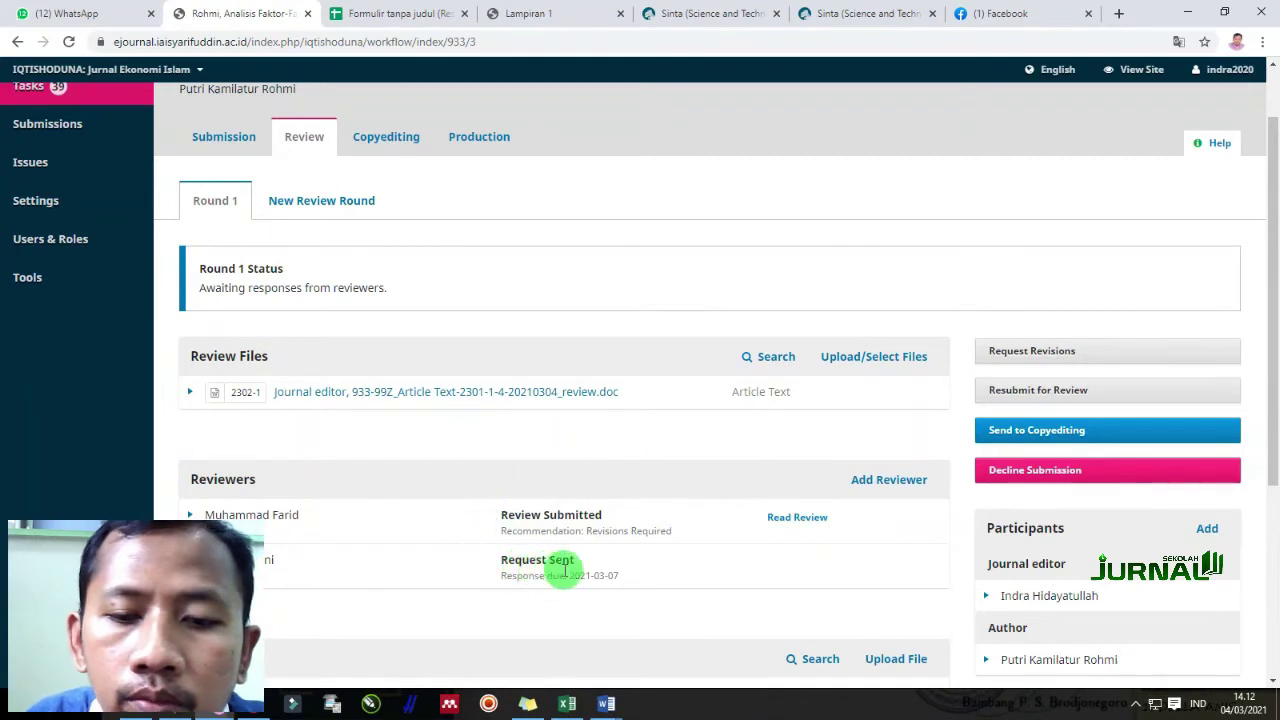
drag(575, 565, 495, 567)
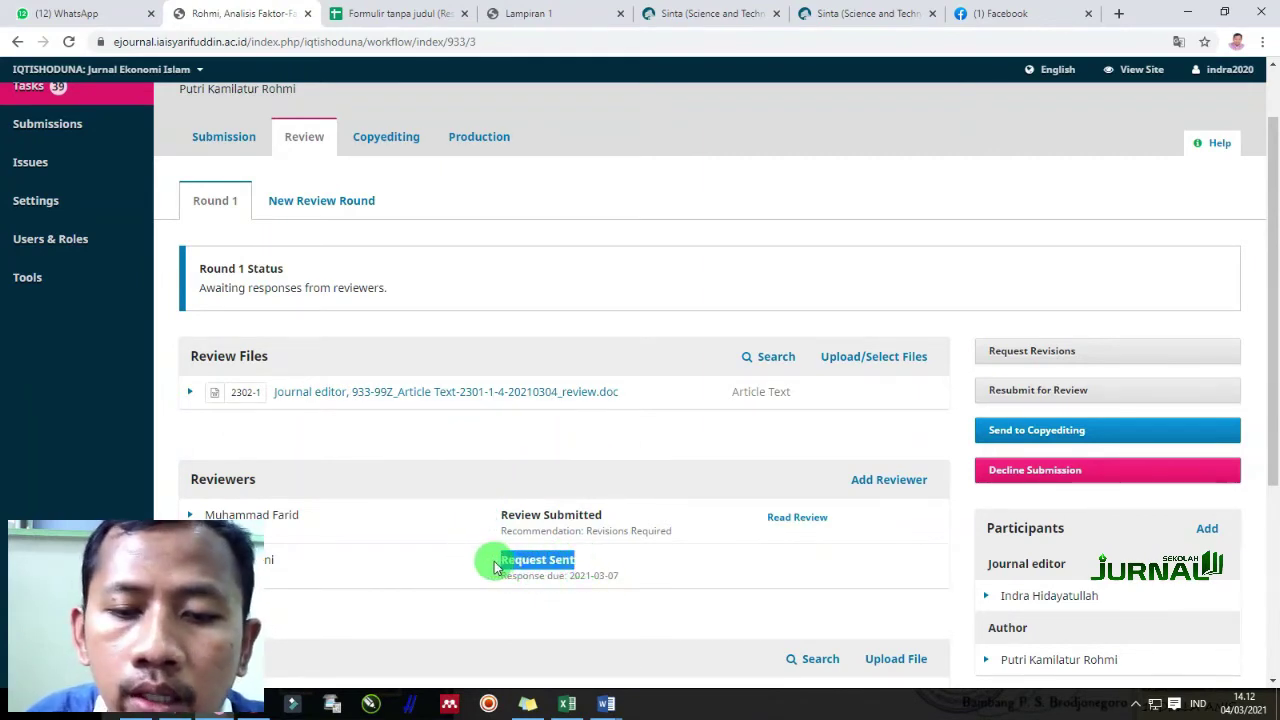
drag(600, 568, 487, 566)
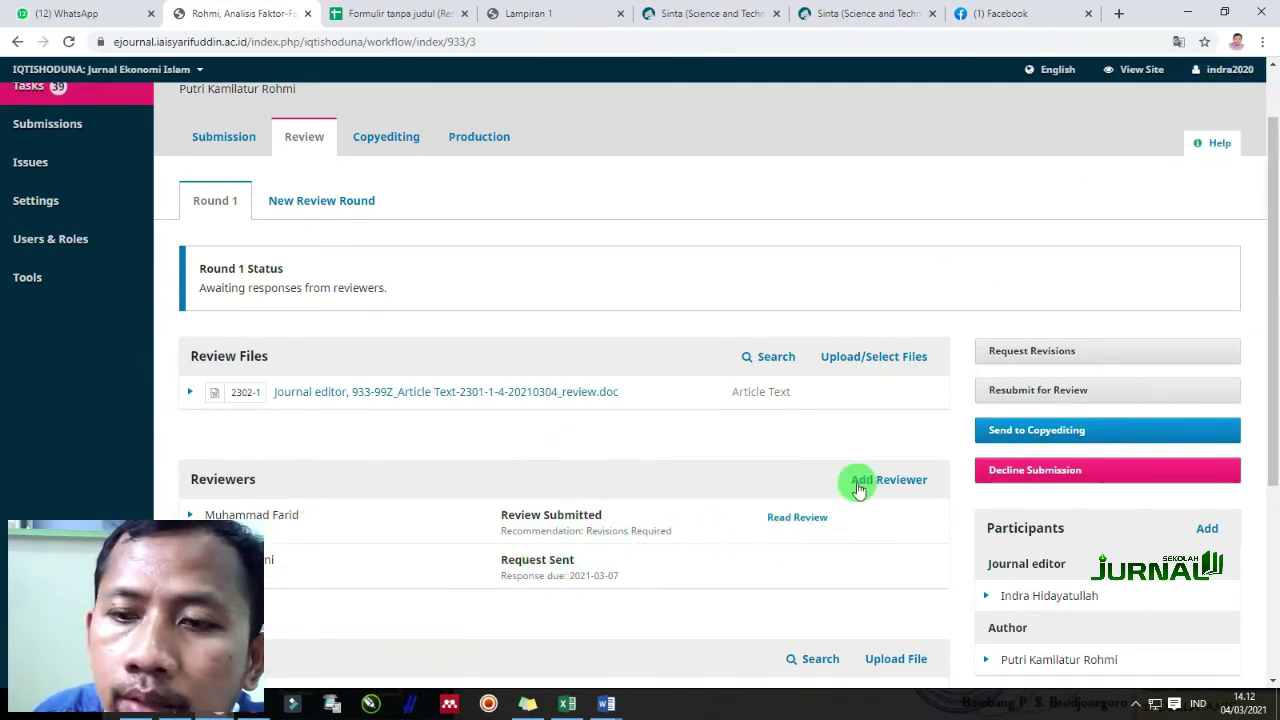
Open the reviewer's submitted review and scroll through its rating questions
click(810, 520)
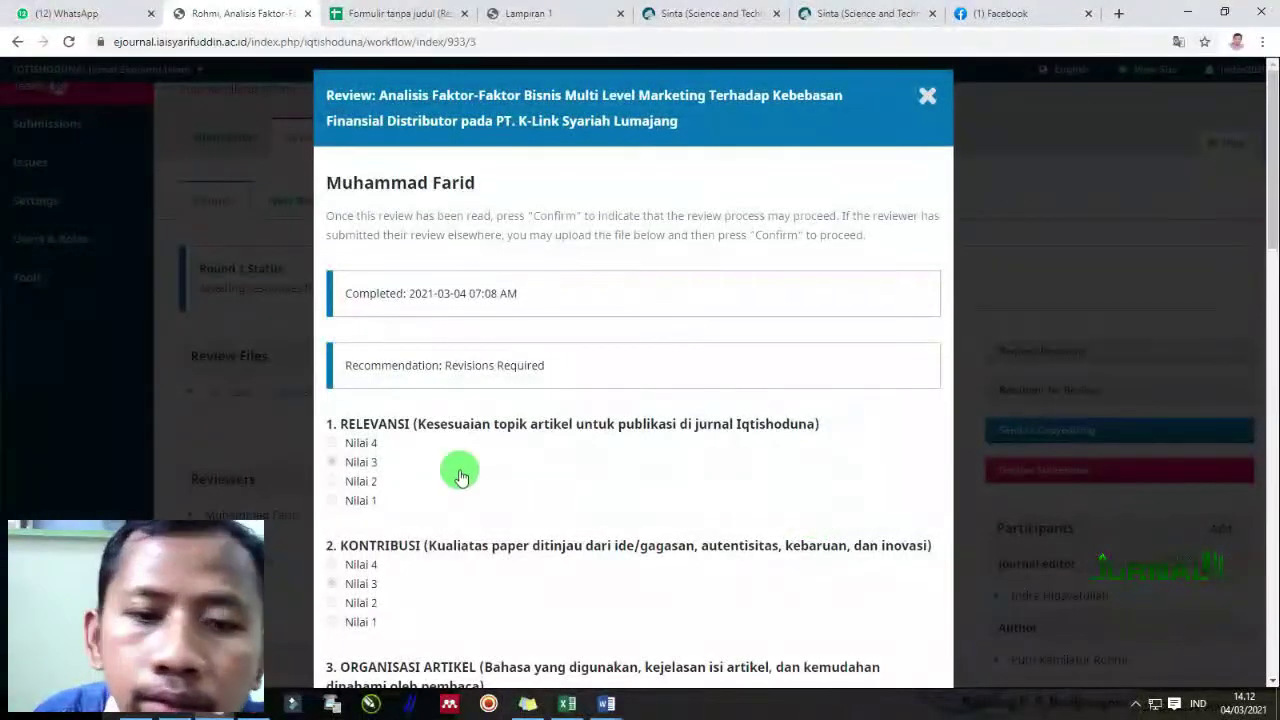
scroll(430, 495, down, 2)
scroll(310, 395, down, 2)
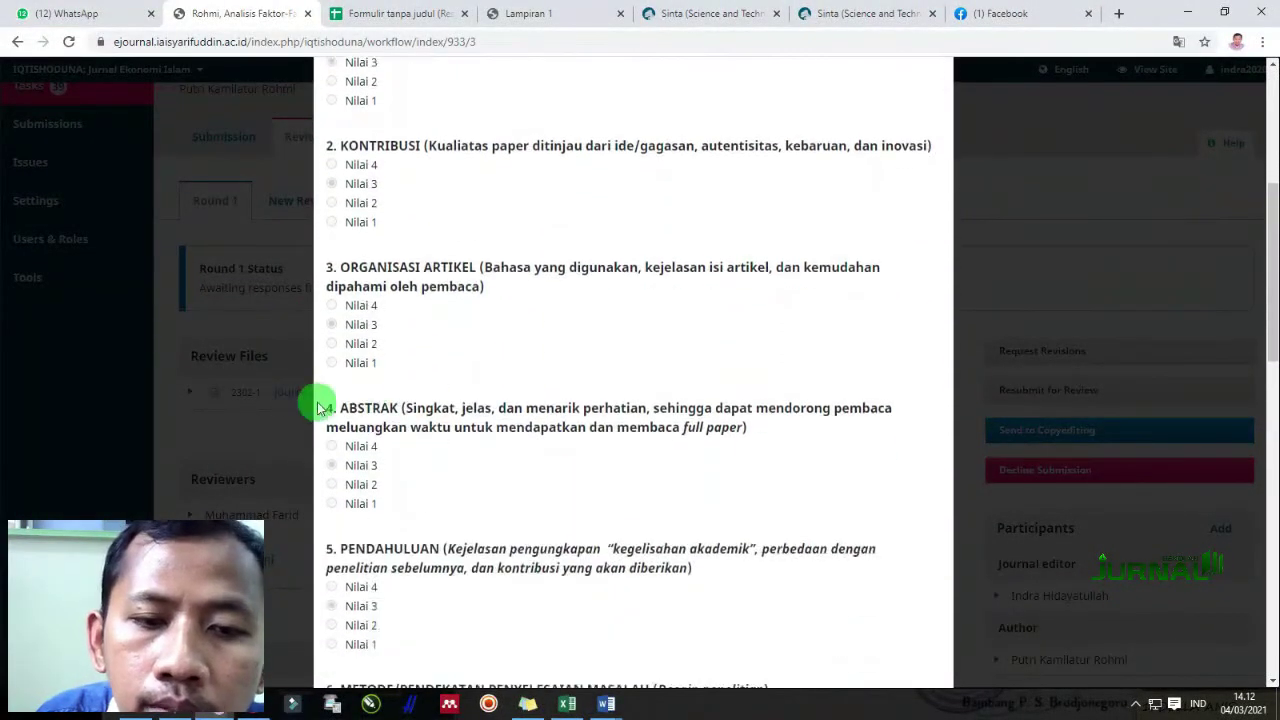
scroll(420, 446, down, 12)
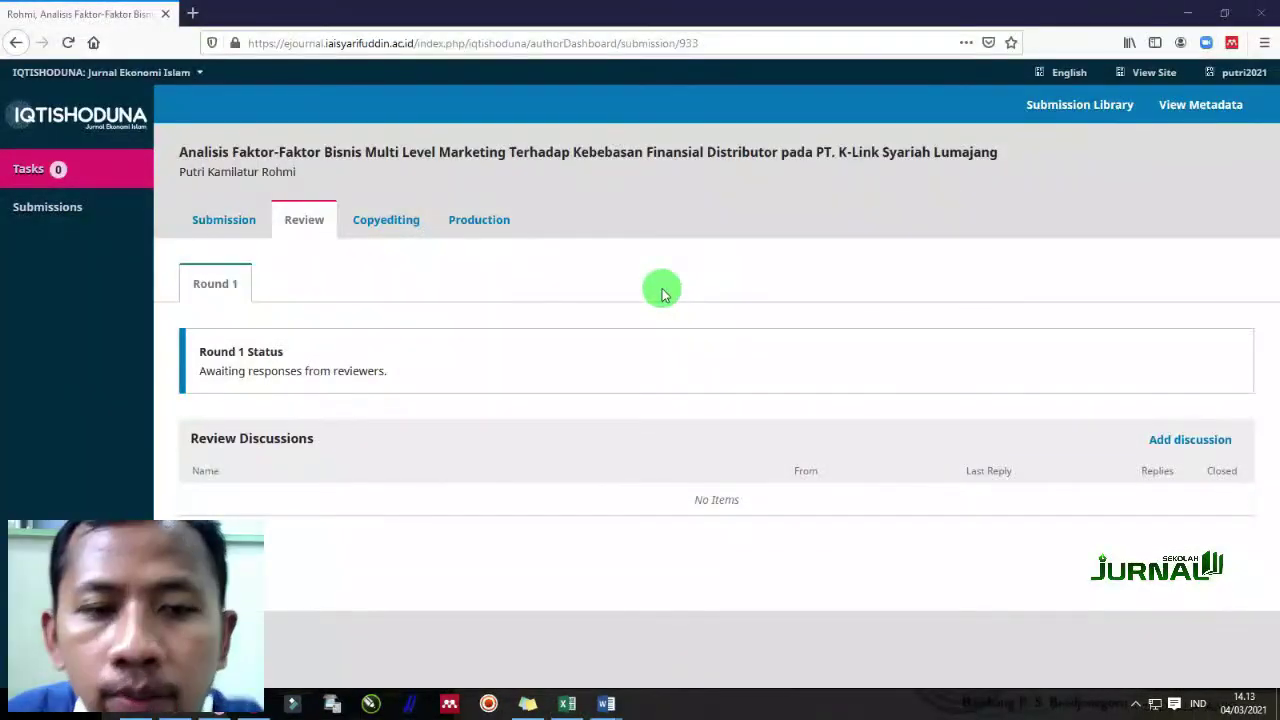
click(232, 221)
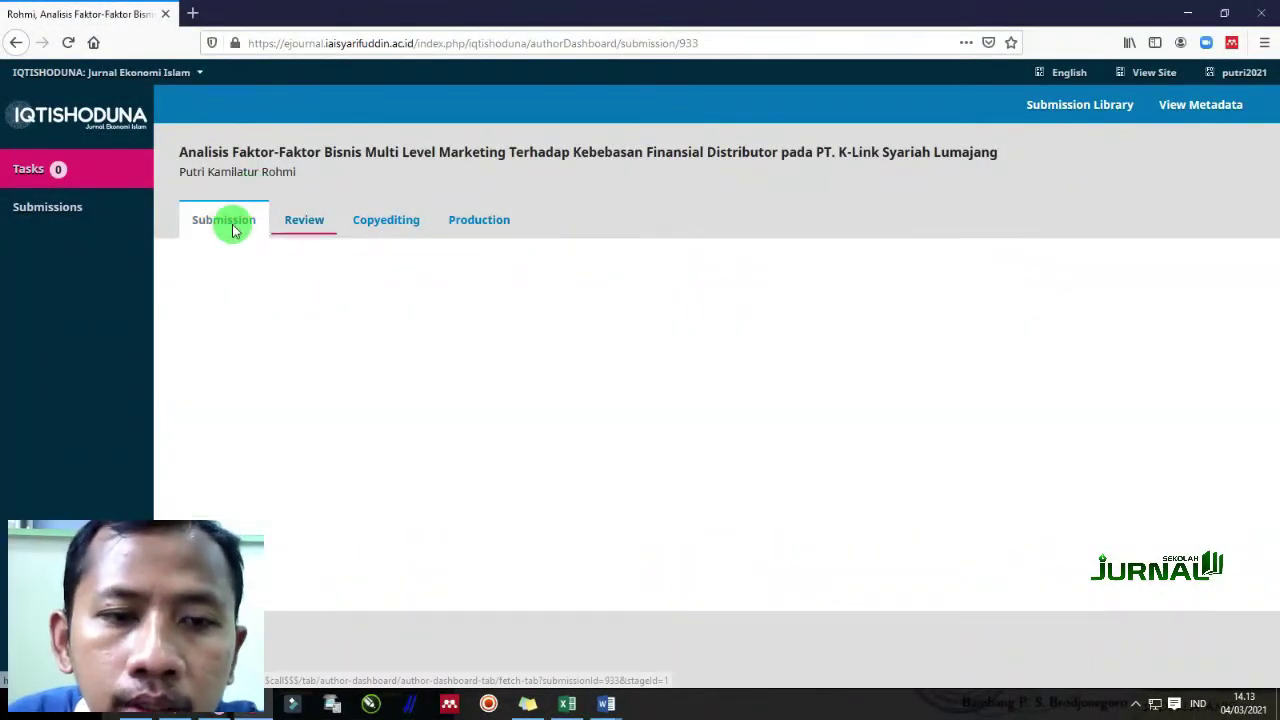
click(322, 222)
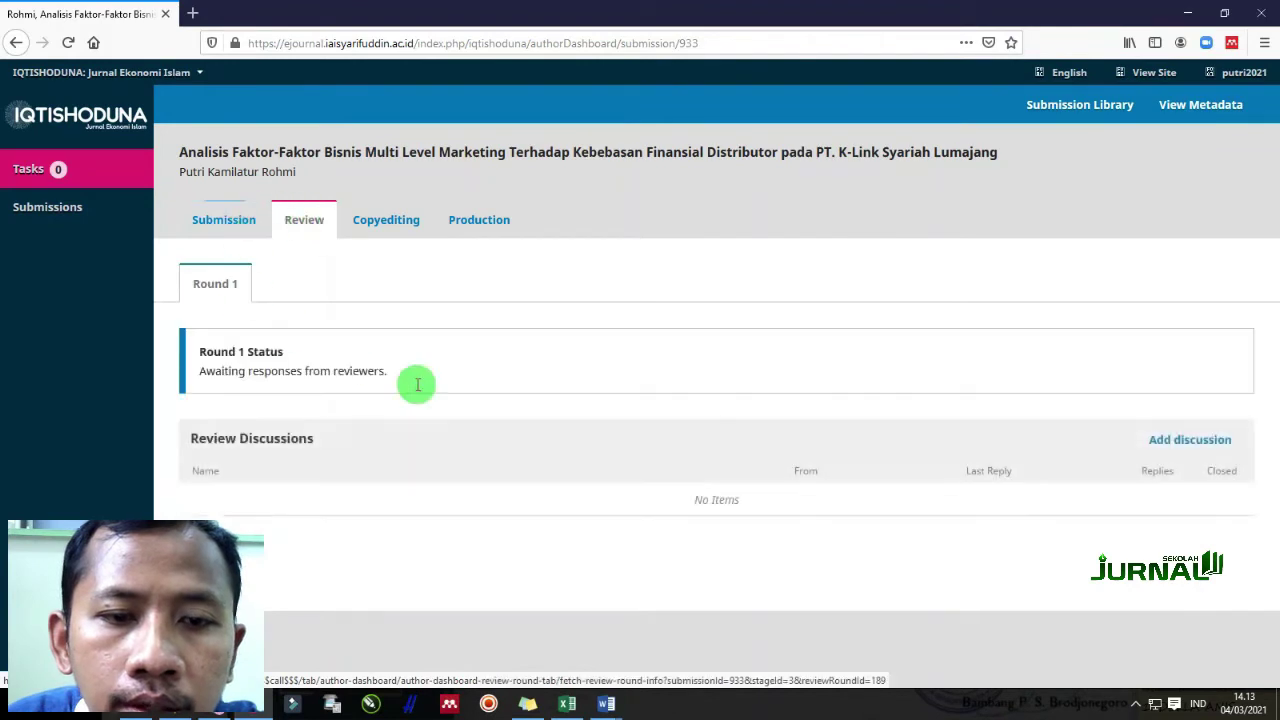
click(224, 219)
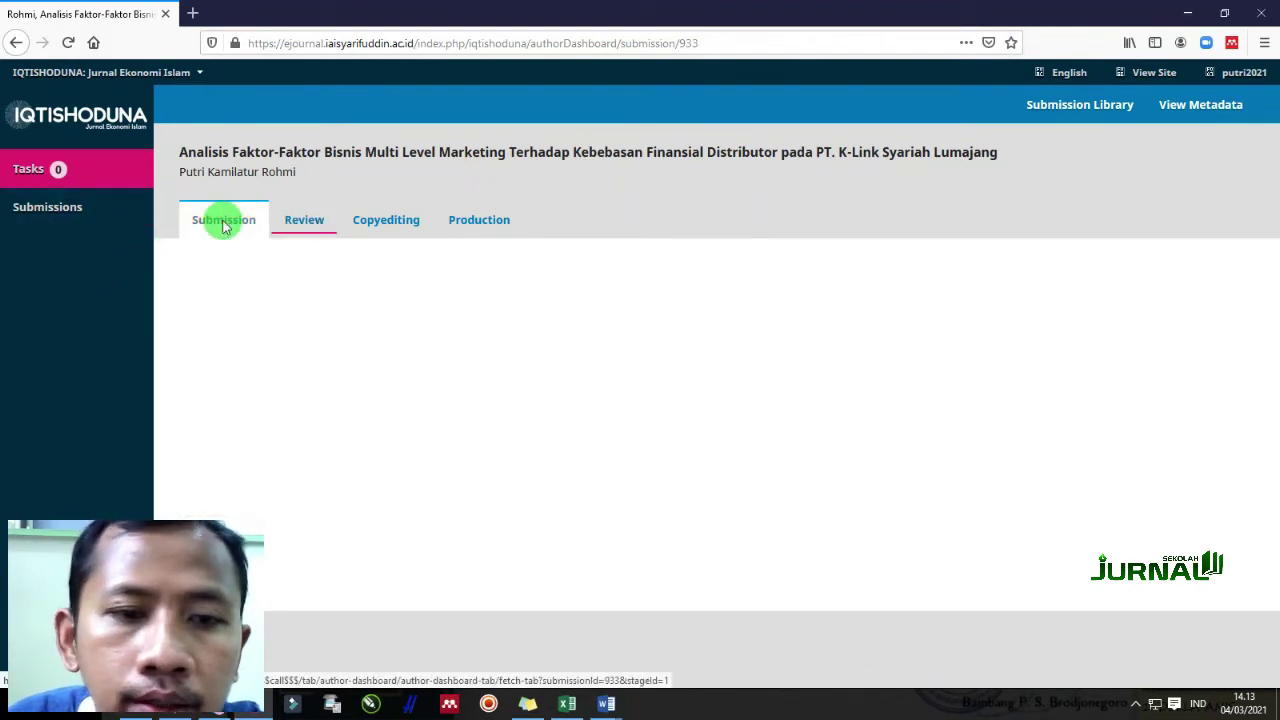
click(301, 220)
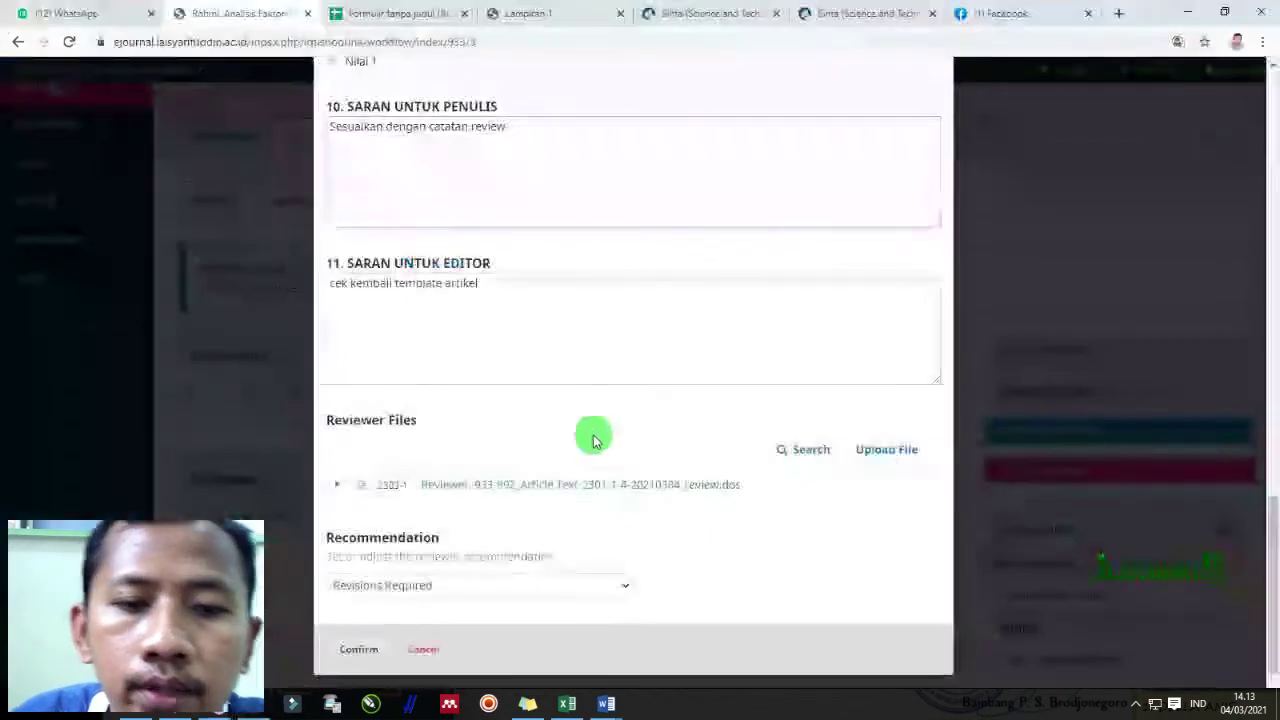
Cancel the Read Review window and return to the top of the Round 1 page
click(418, 651)
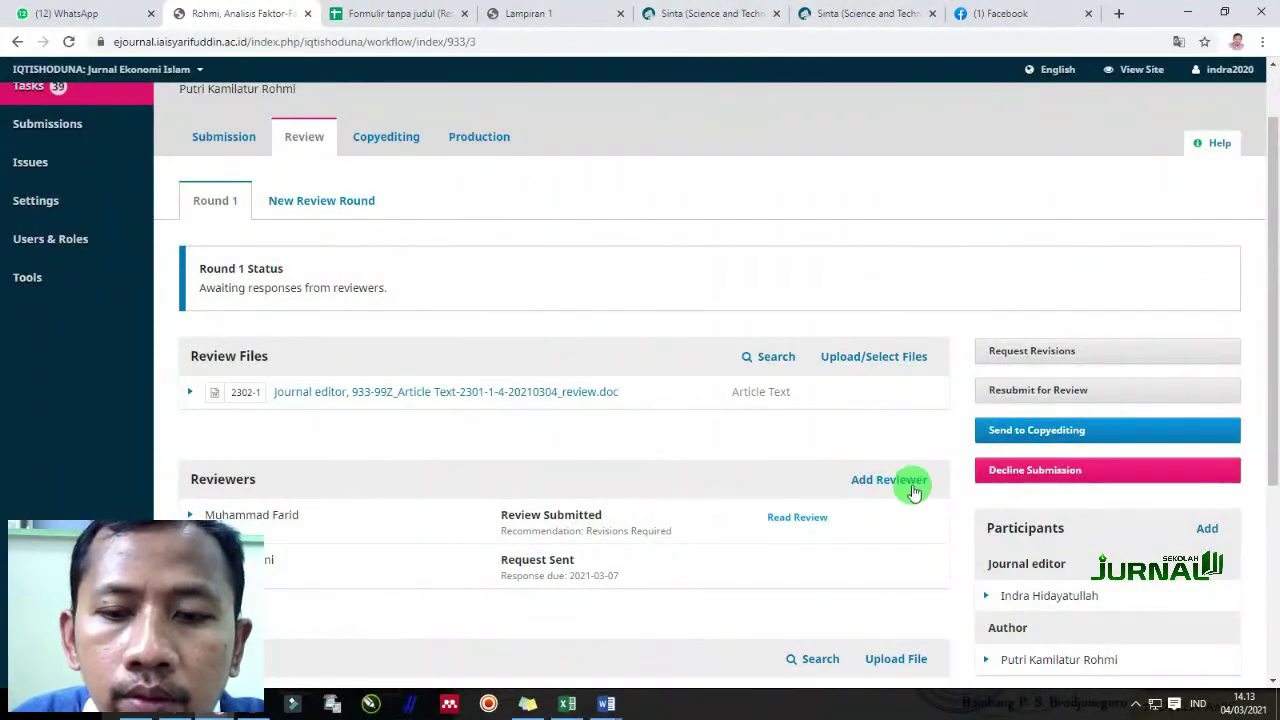
scroll(720, 506, down, 1)
scroll(771, 520, up, 2)
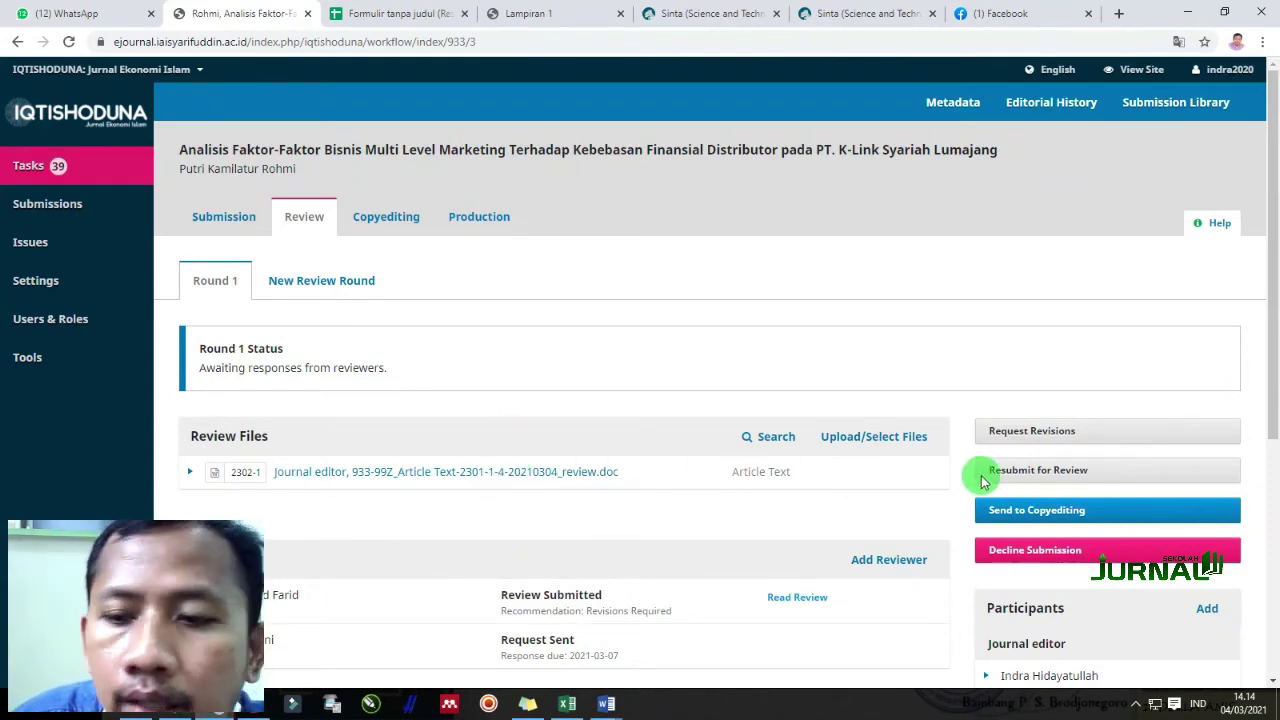
Send article 933 to copyediting, reviewing the author acceptance email before recording the decision
click(1094, 513)
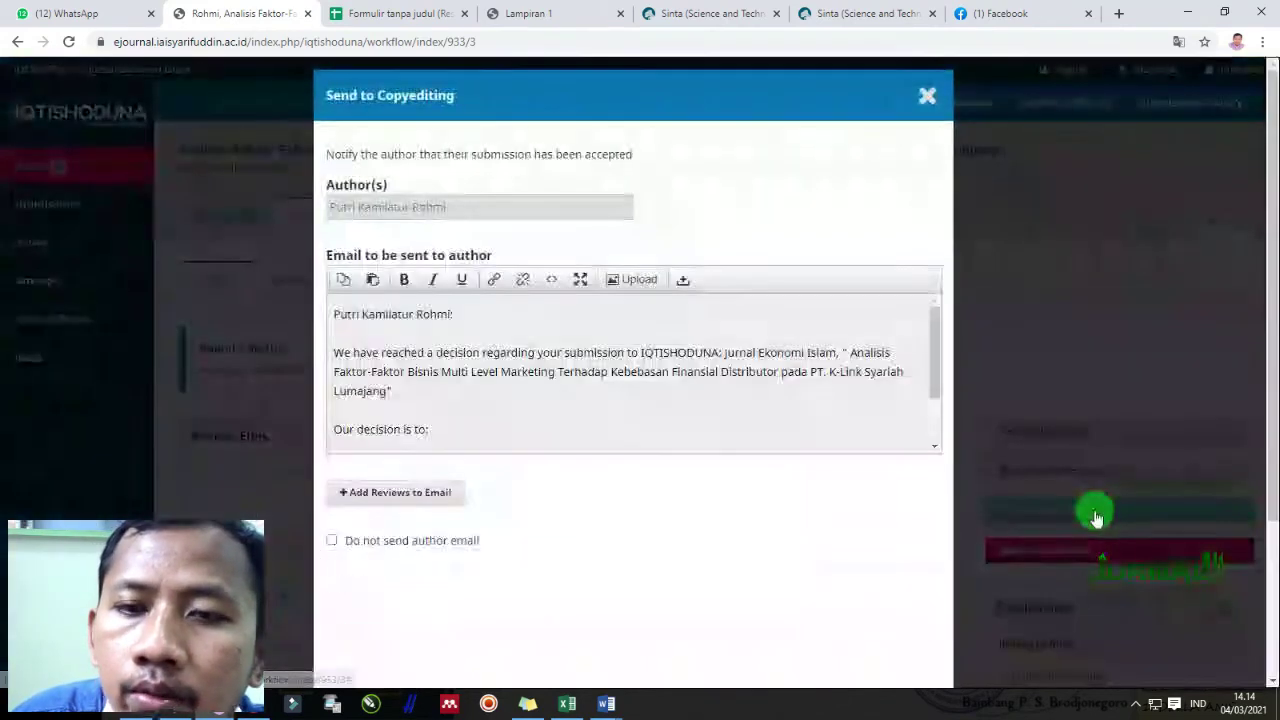
scroll(500, 555, down, 3)
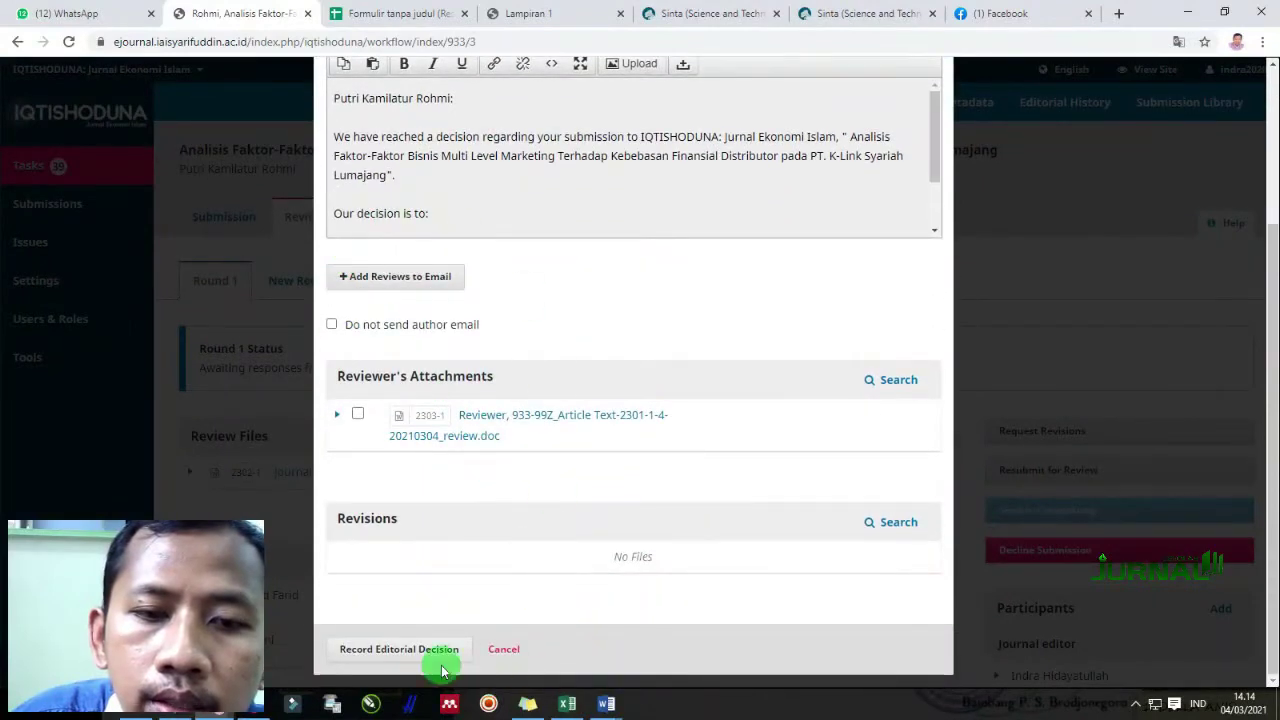
scroll(454, 300, up, 3)
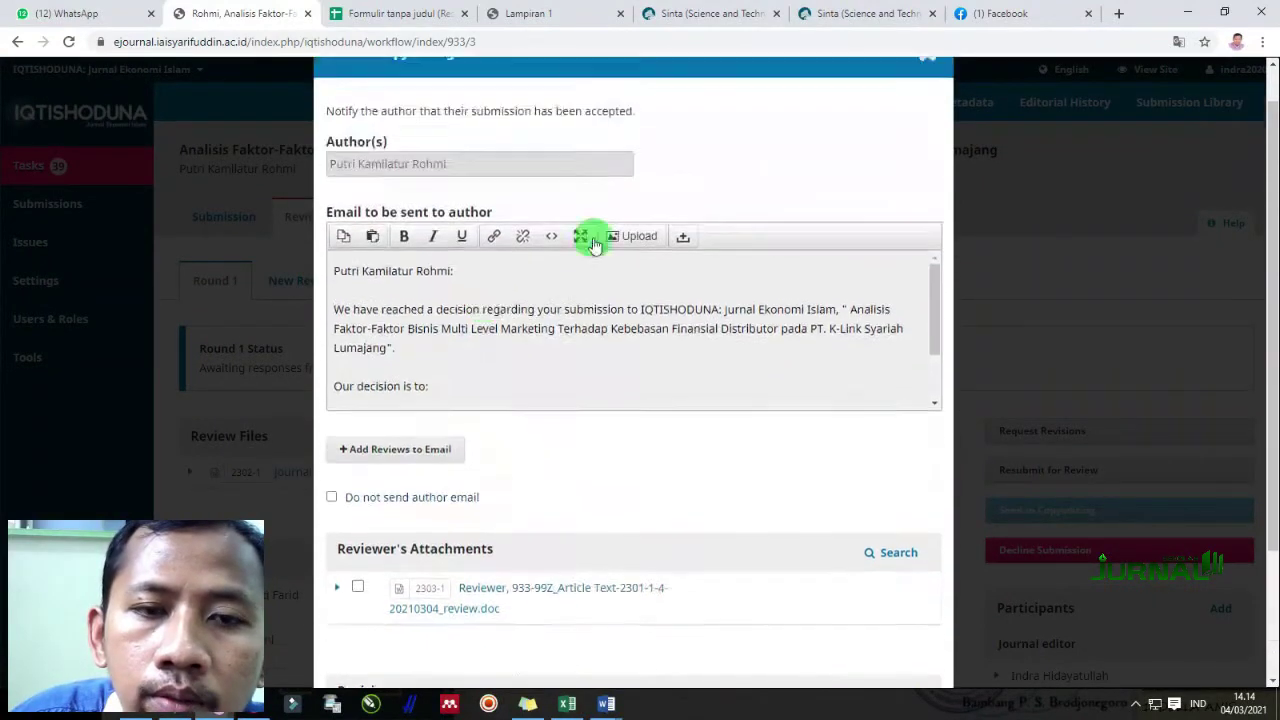
scroll(394, 486, down, 3)
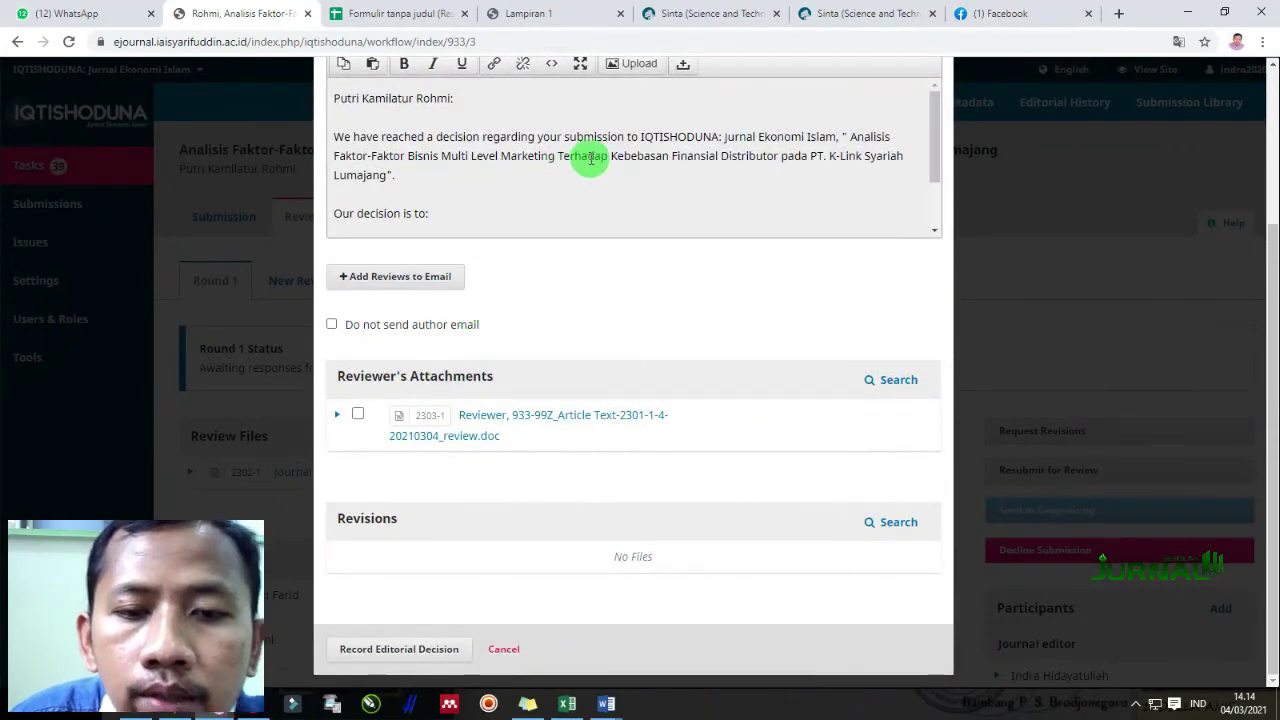
scroll(490, 478, up, 3)
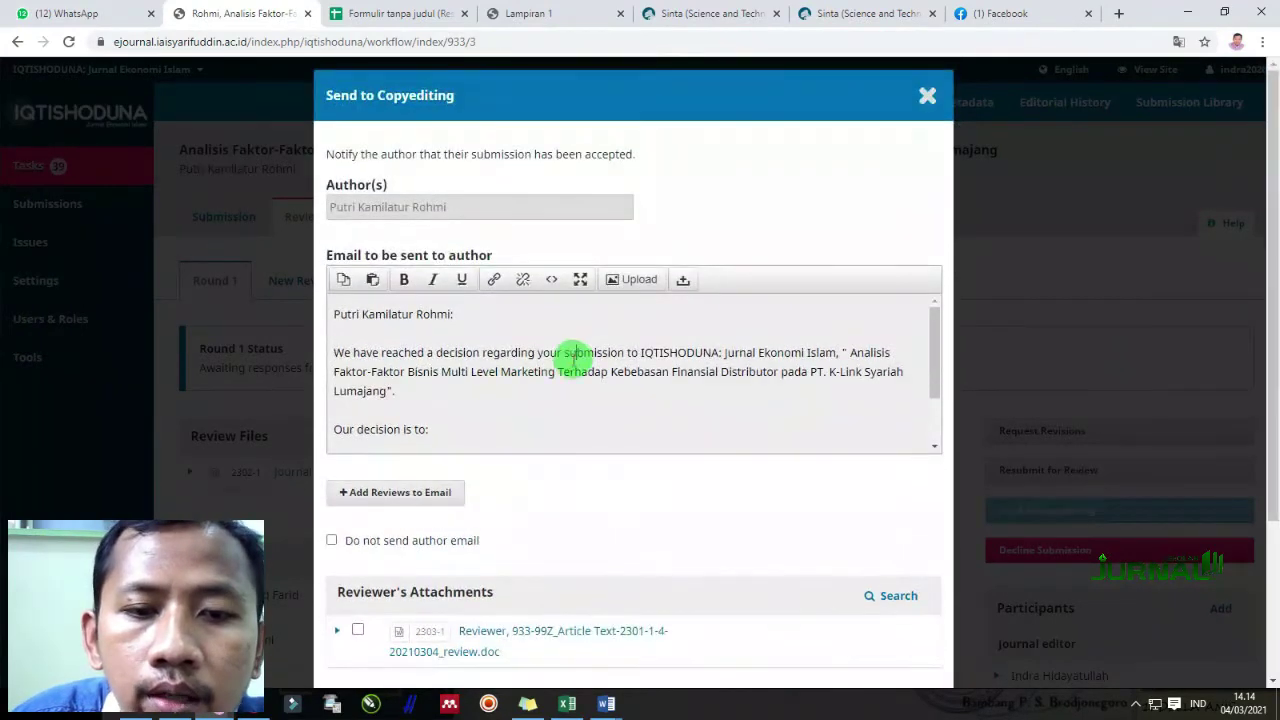
scroll(472, 400, down, 4)
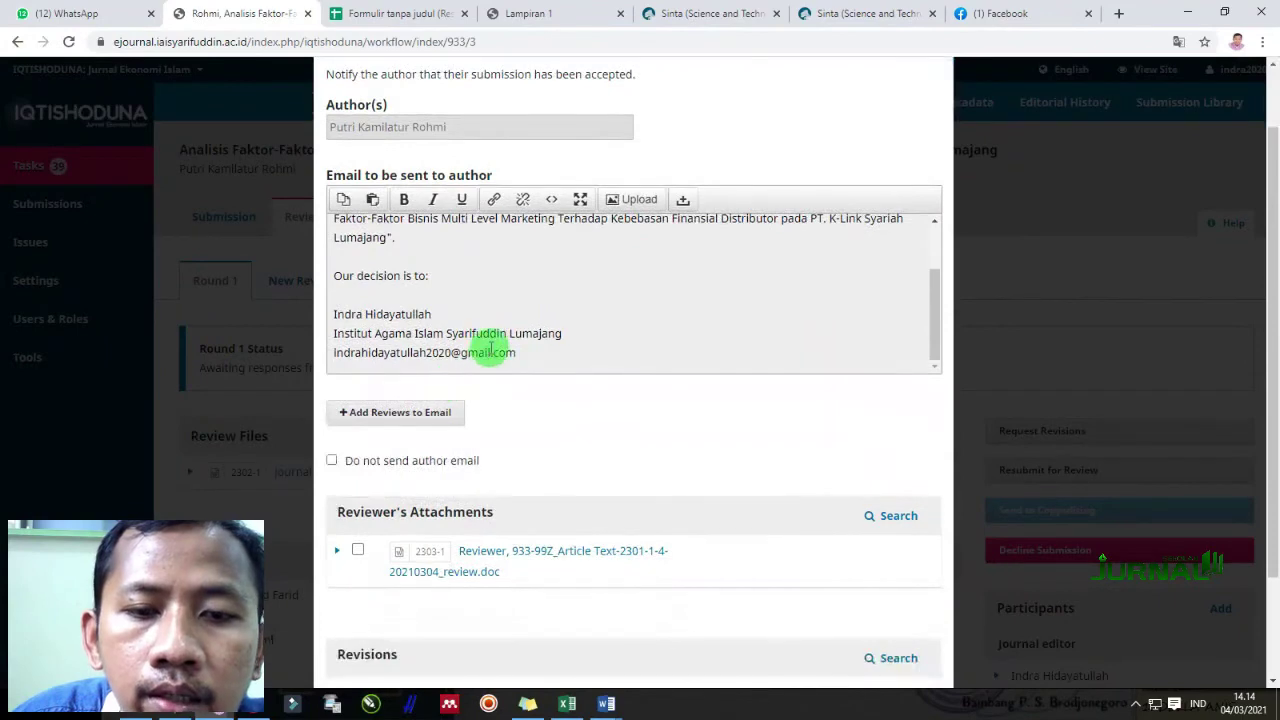
scroll(491, 347, up, 3)
scroll(500, 345, down, 5)
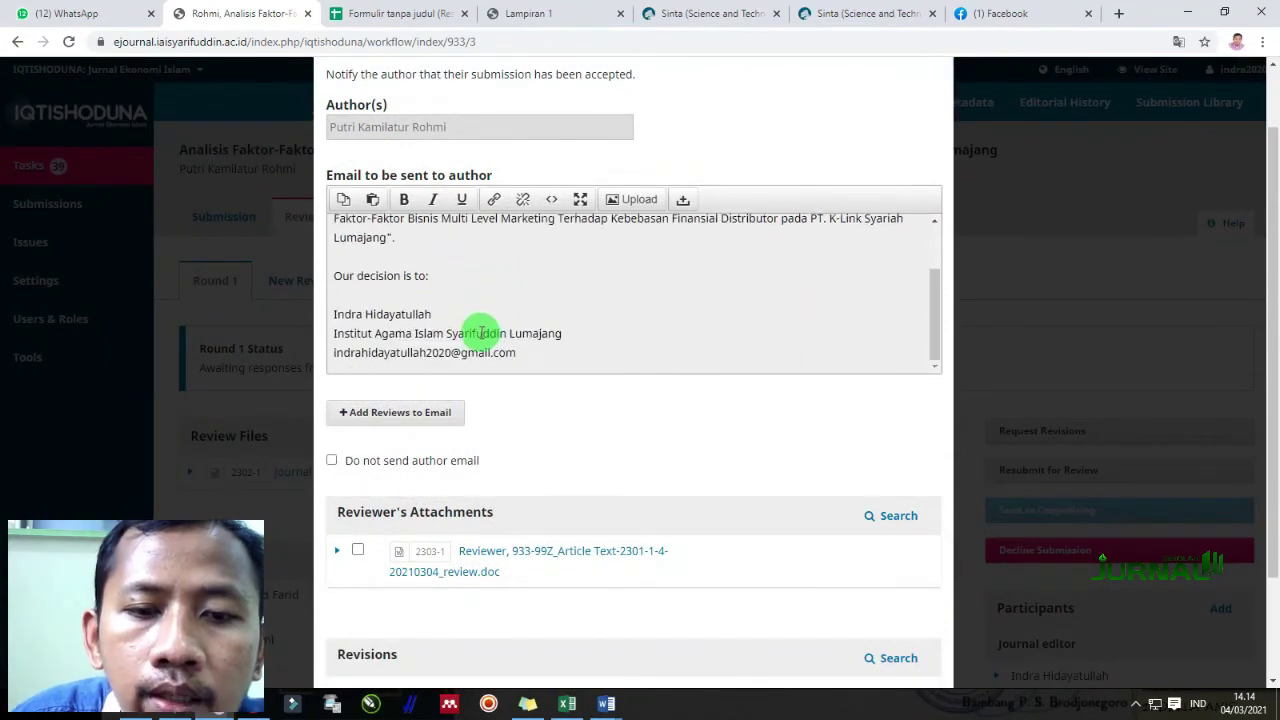
scroll(492, 568, down, 2)
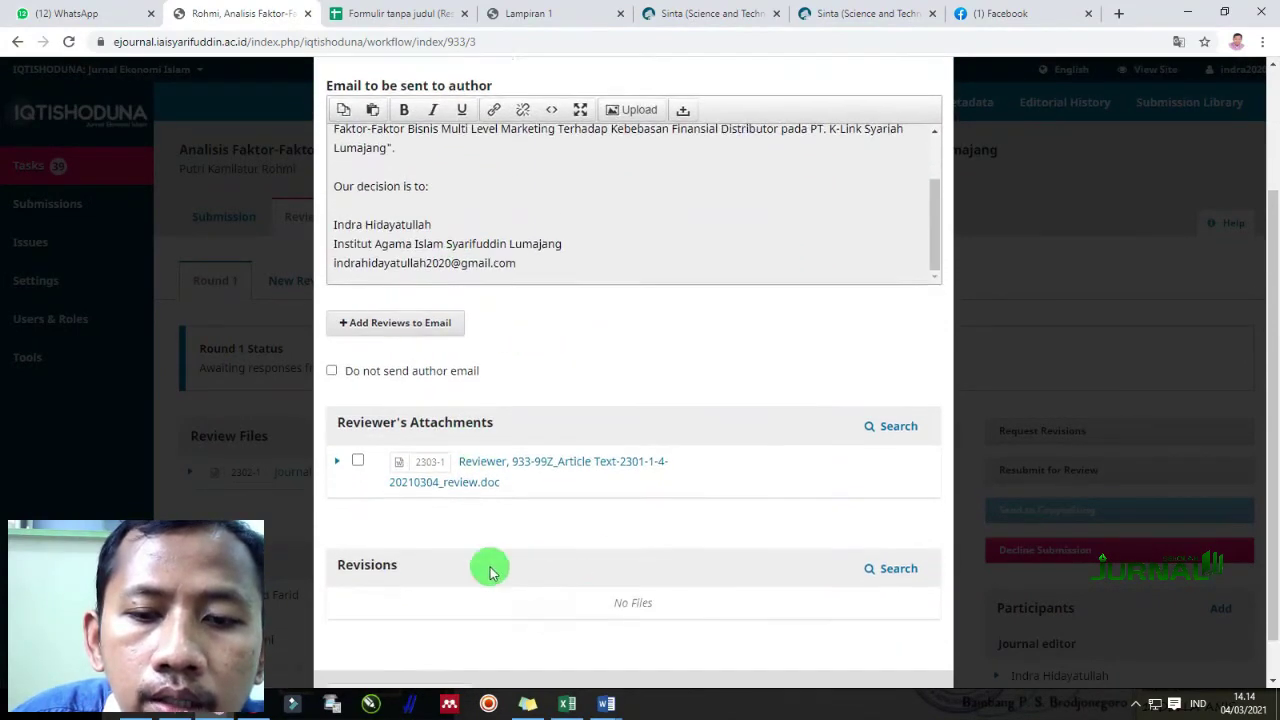
click(405, 649)
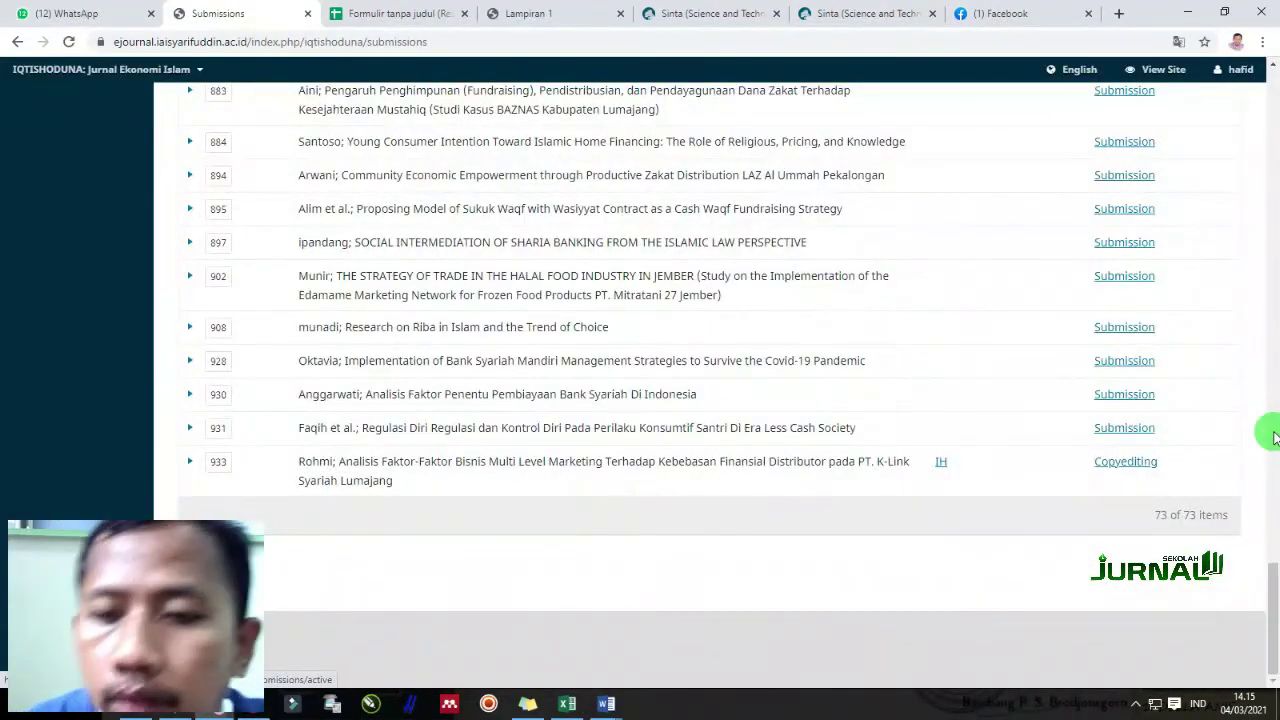
Begin adding a participant on article 933's Copyediting stage
mouse_move(1216, 69)
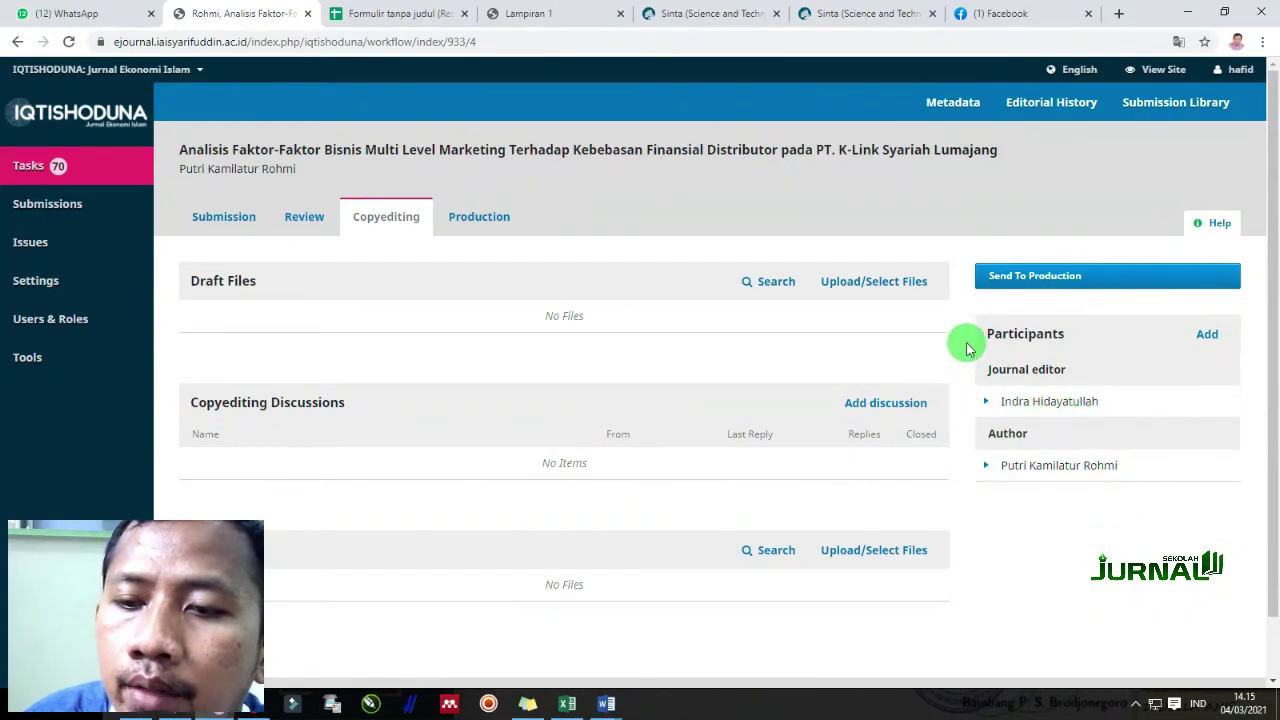
click(1190, 337)
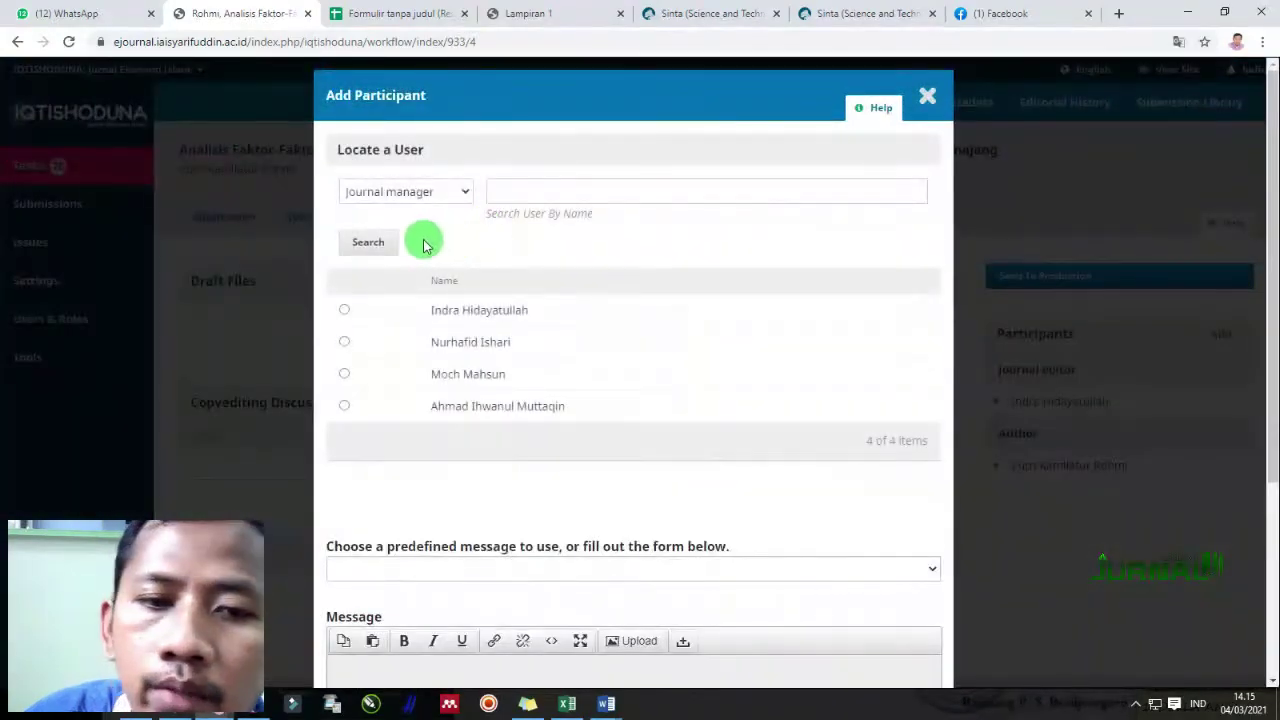
Set the participant role to Copyeditor and search for copyeditor users
click(434, 192)
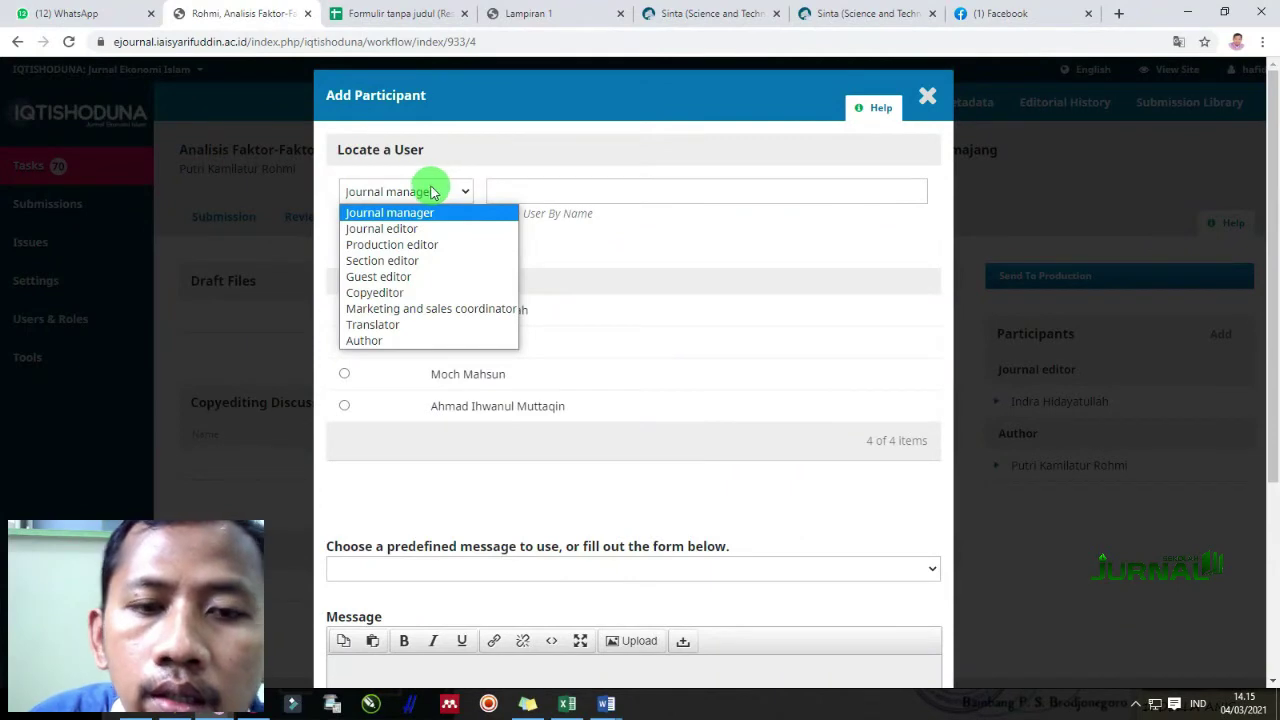
click(390, 292)
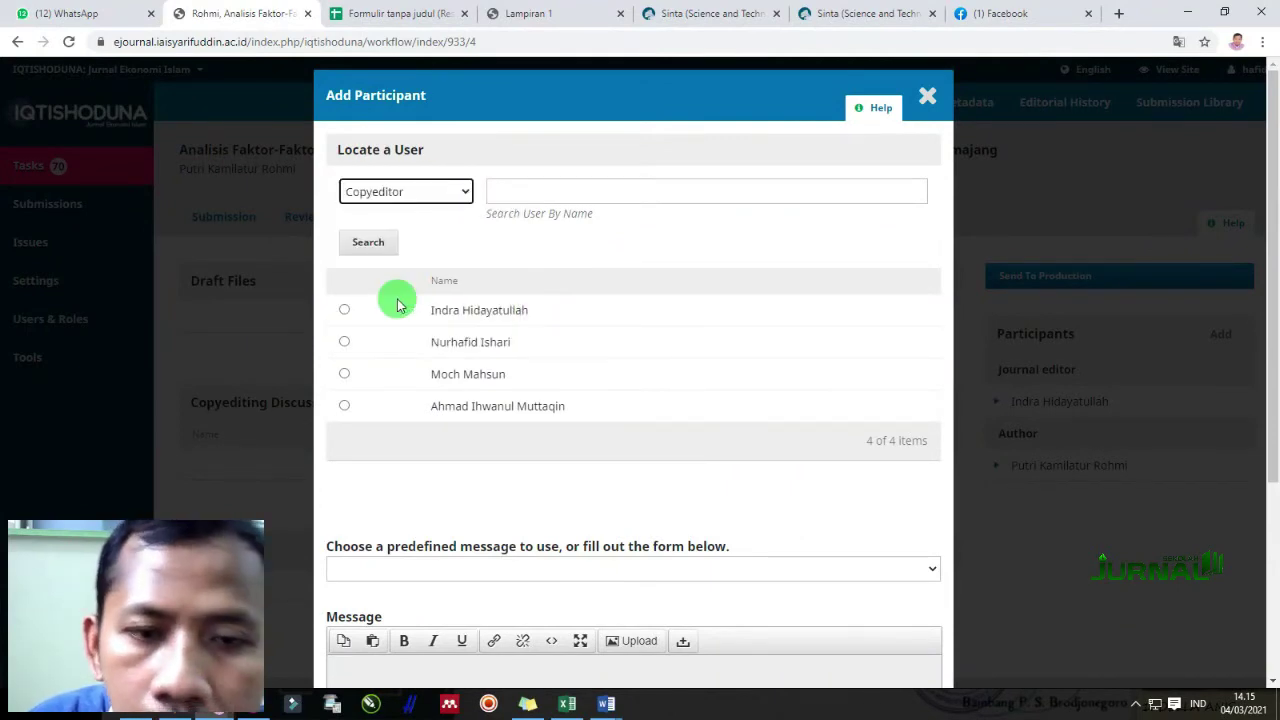
click(388, 244)
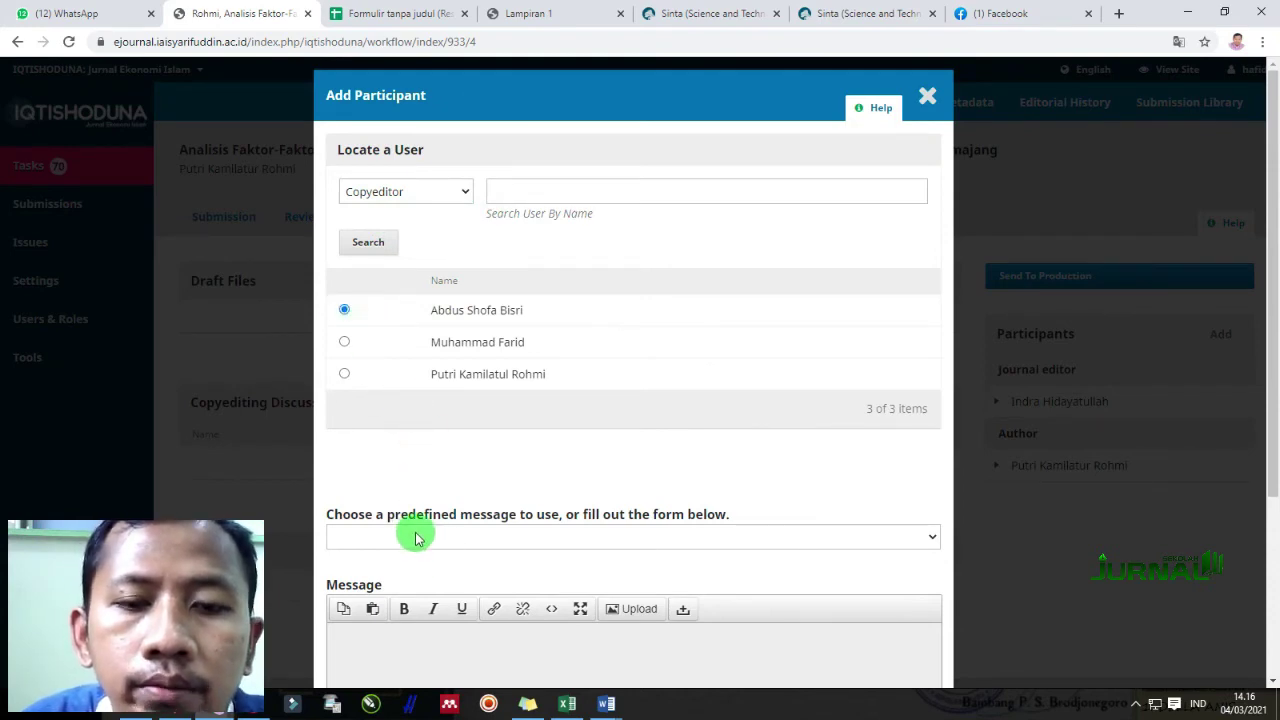
scroll(600, 345, down, 2)
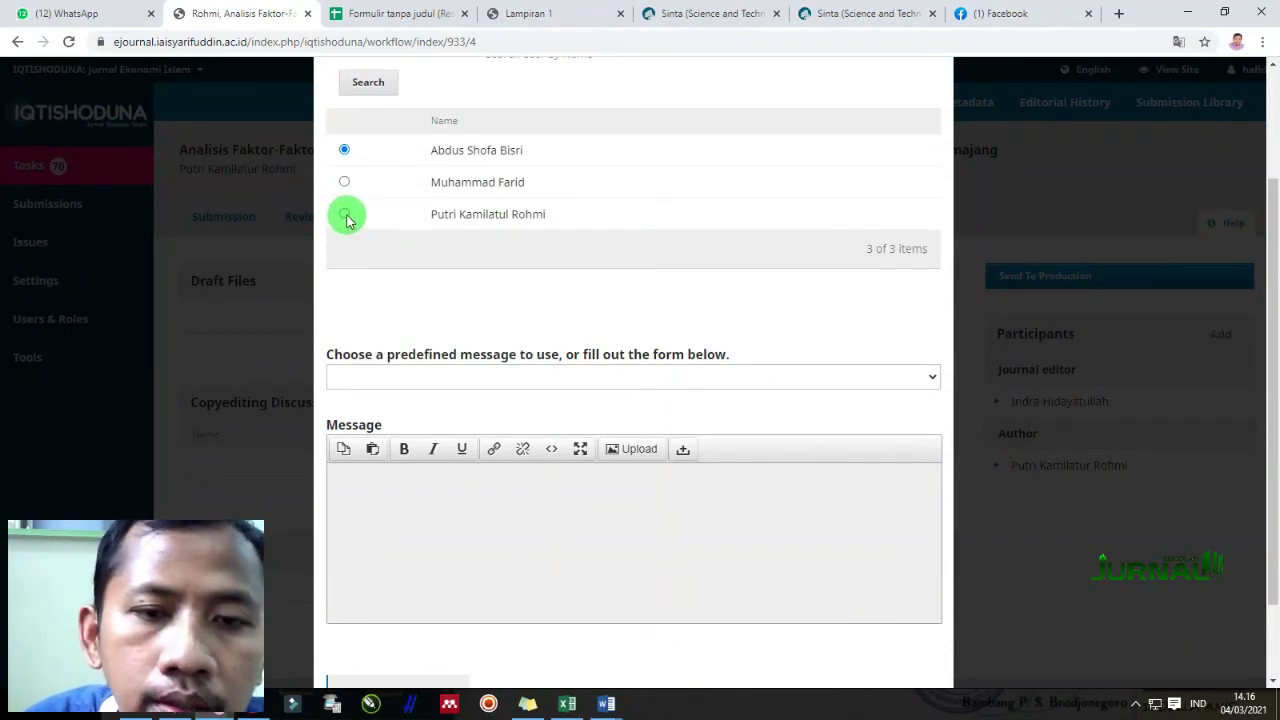
scroll(620, 360, up, 2)
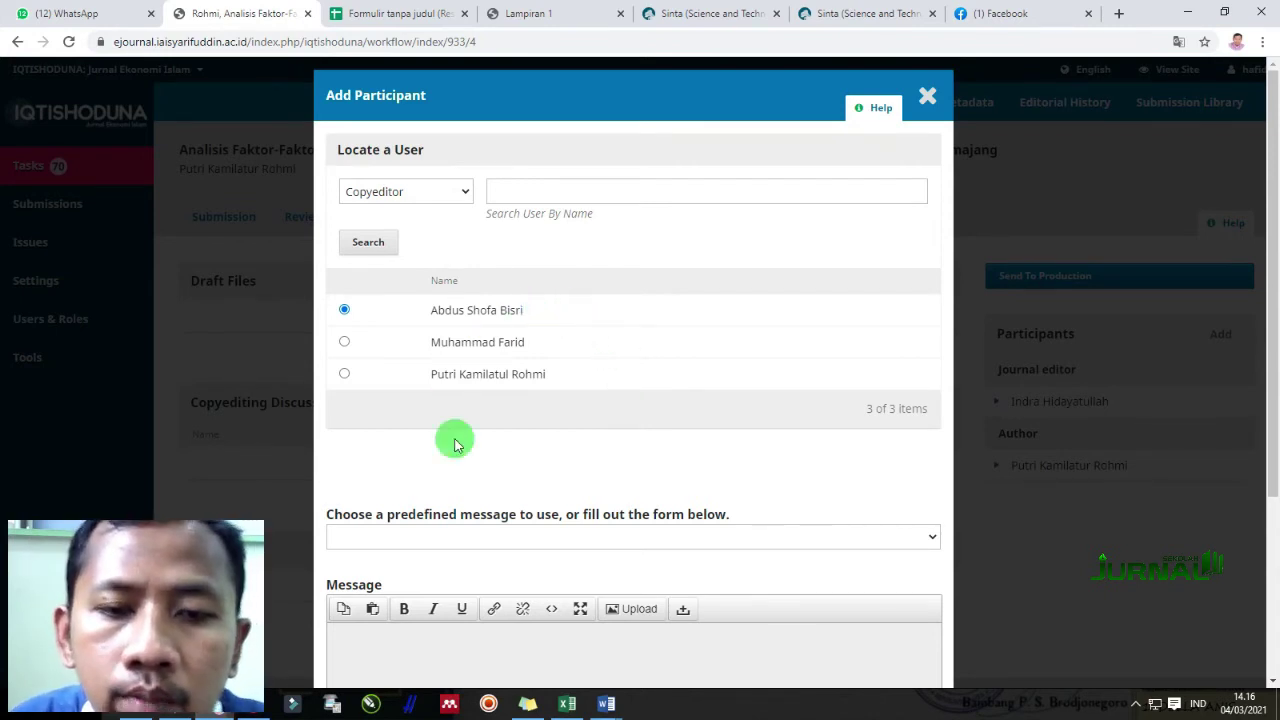
Choose the Copyediting Request message and assign the selected copyeditor
click(445, 537)
click(463, 589)
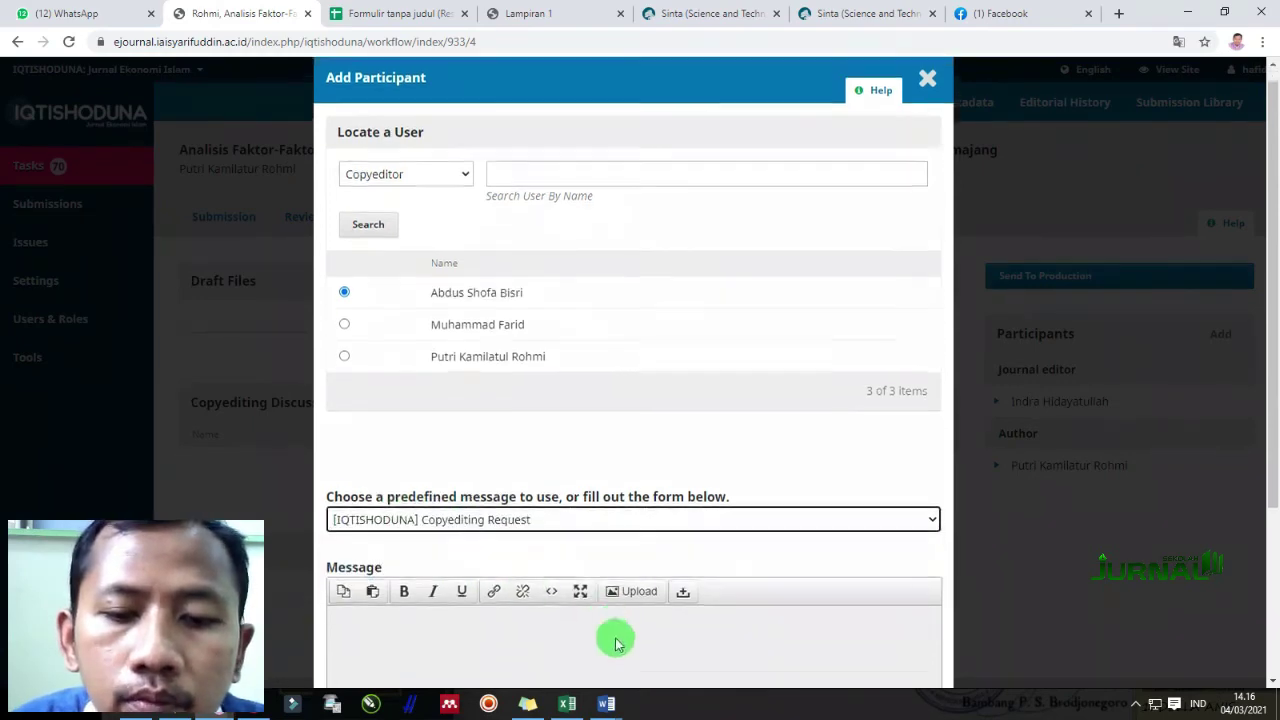
scroll(605, 600, down, 3)
scroll(589, 491, down, 5)
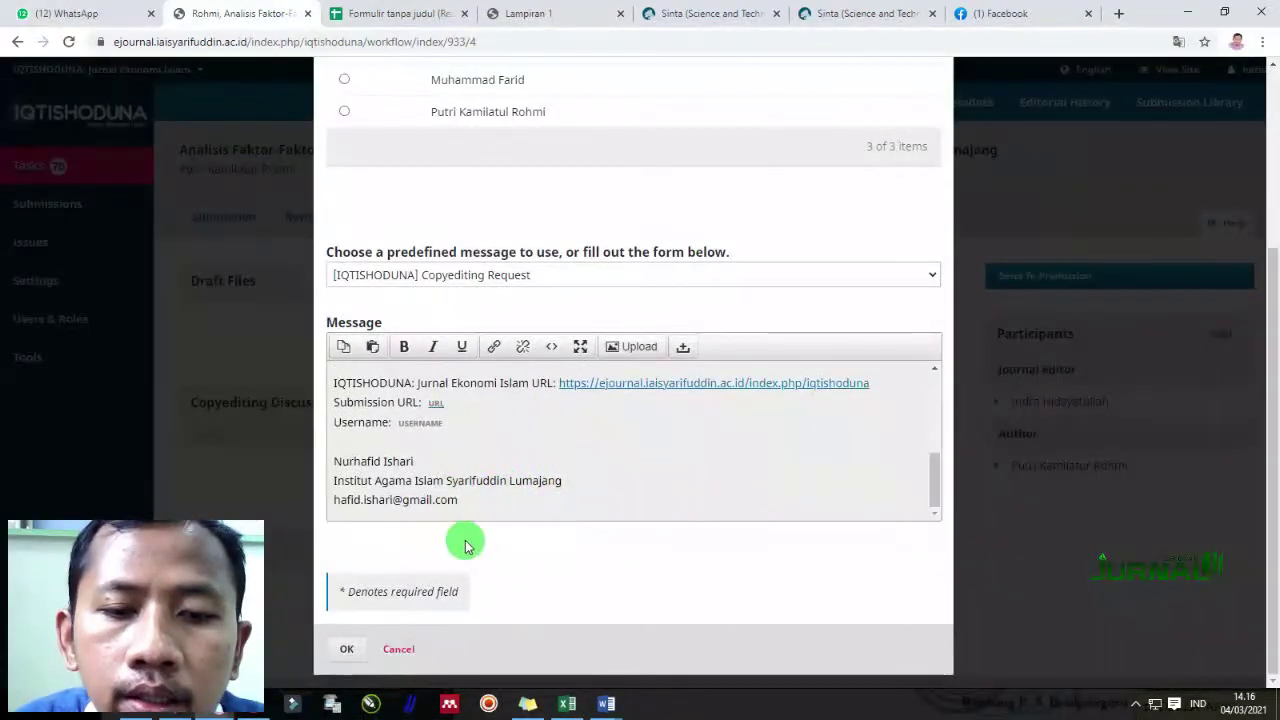
click(348, 649)
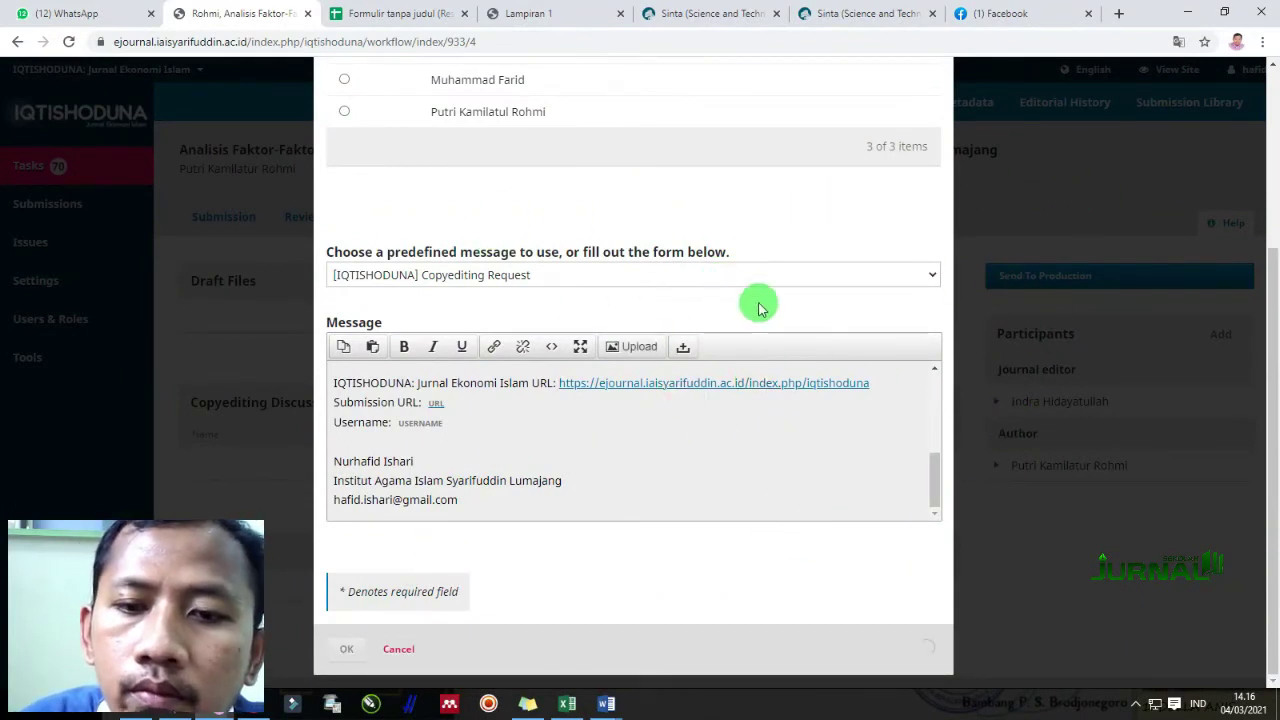
scroll(551, 297, up, 3)
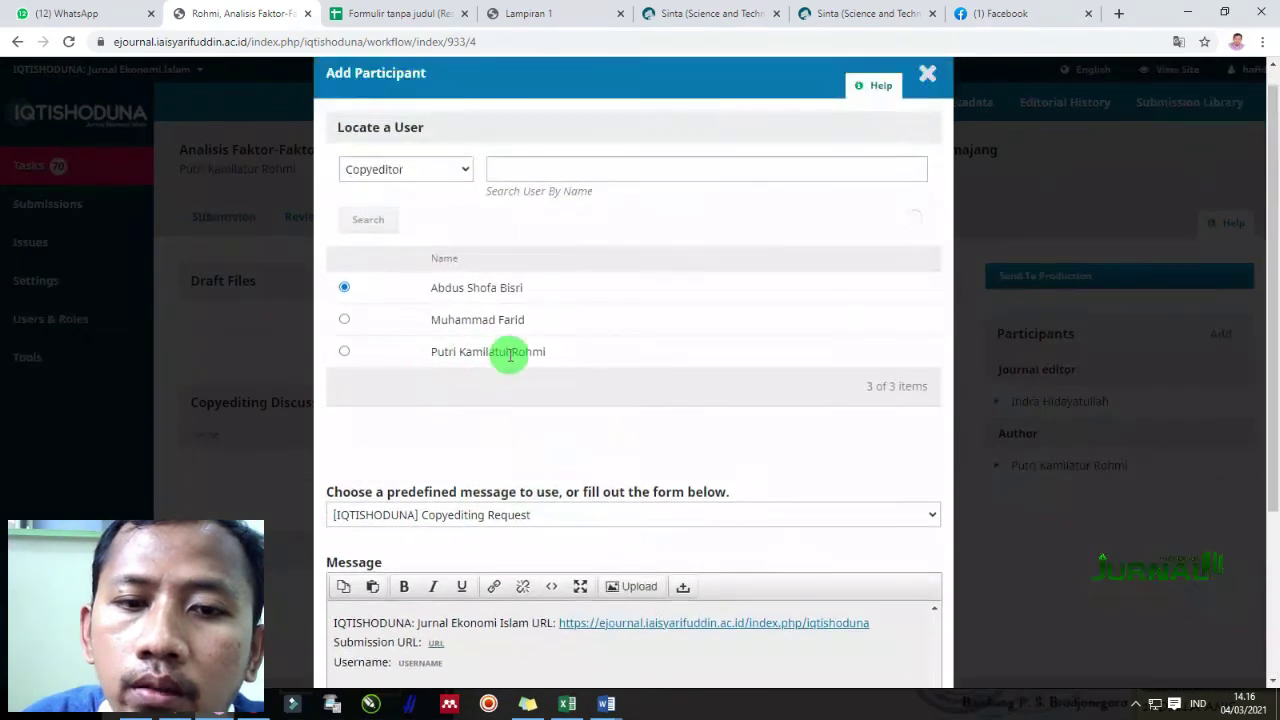
scroll(632, 397, down, 5)
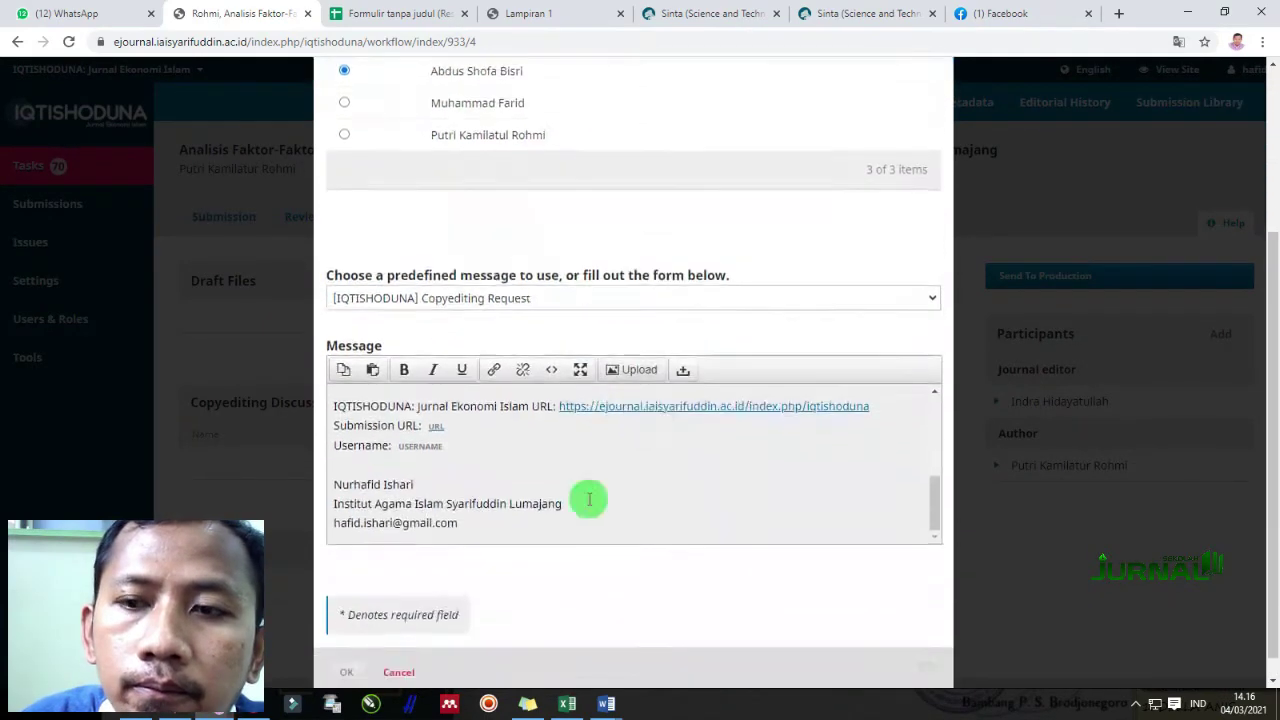
click(348, 652)
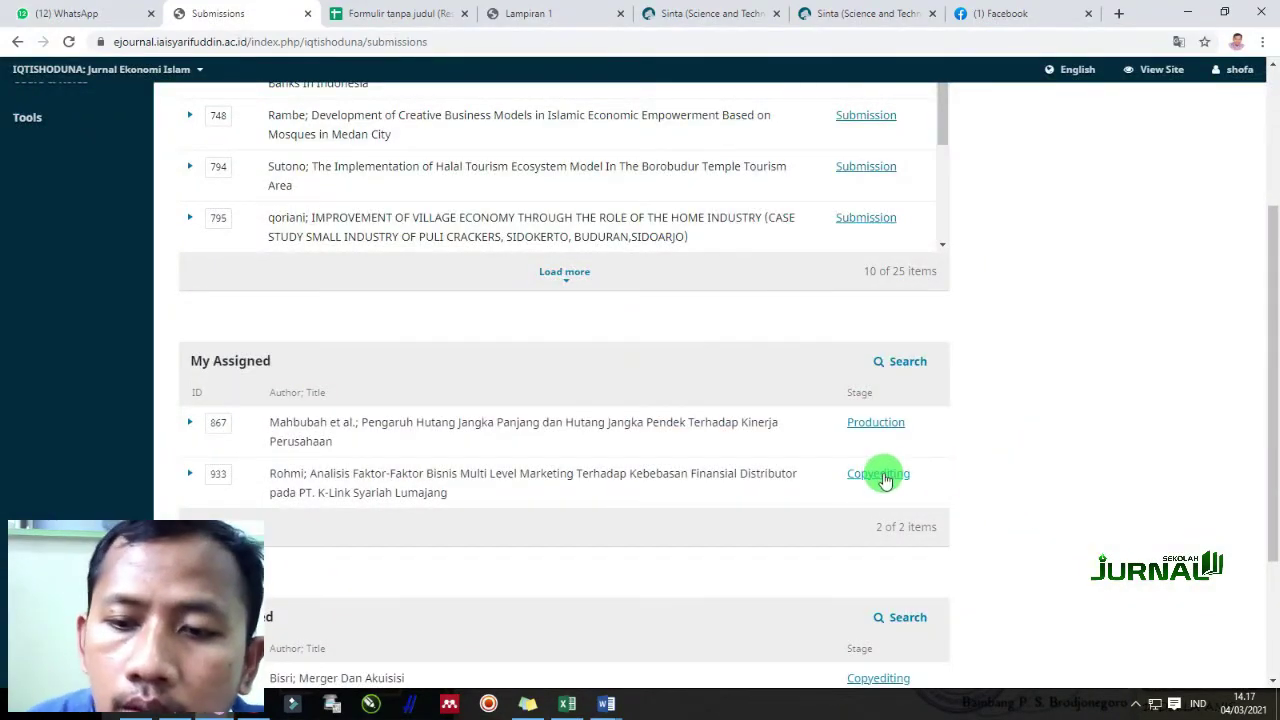
Open submission 933's Copyediting stage from the My Assigned list
click(884, 480)
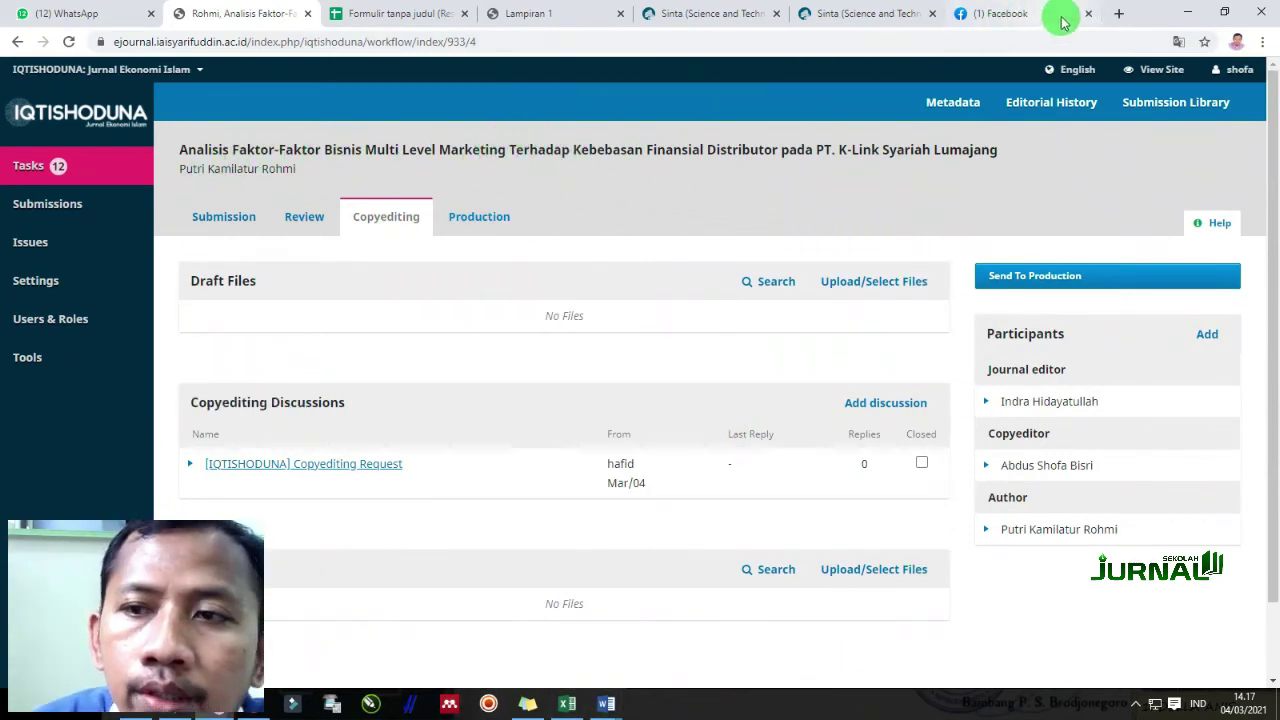
Load the IQTISHODUNA journal homepage in a new browser tab
click(1121, 13)
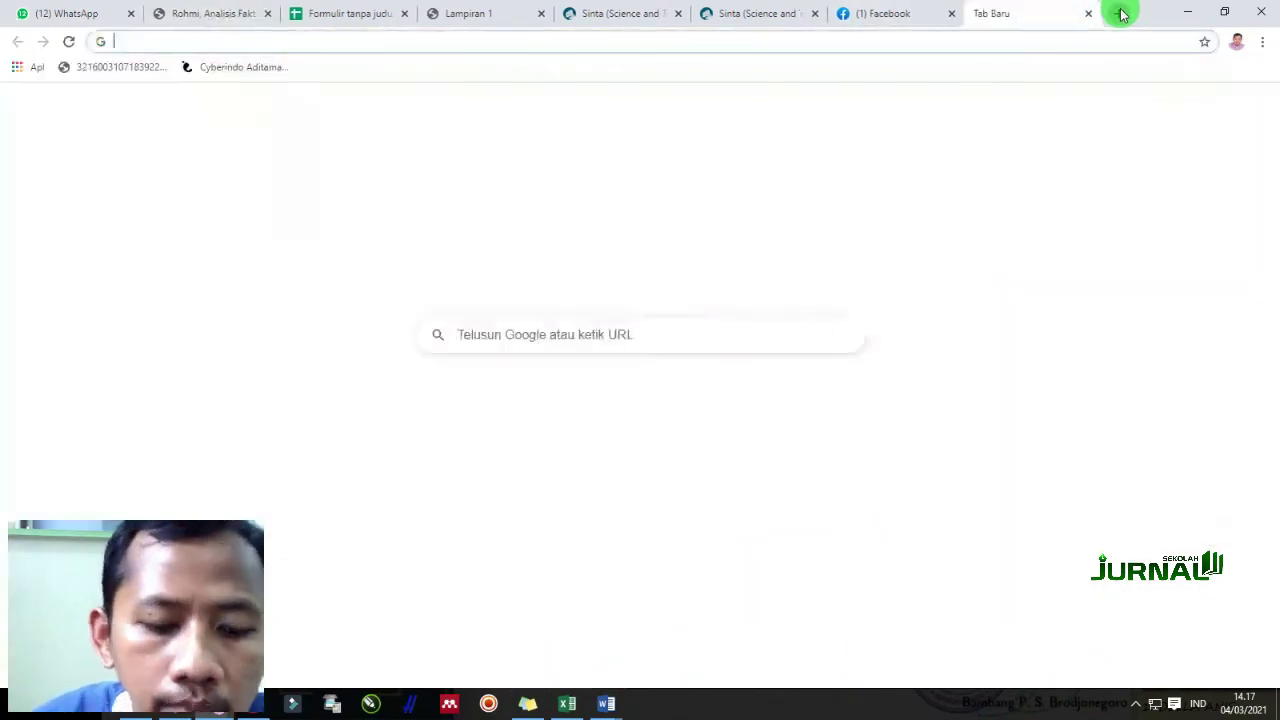
text(e)
key(Return)
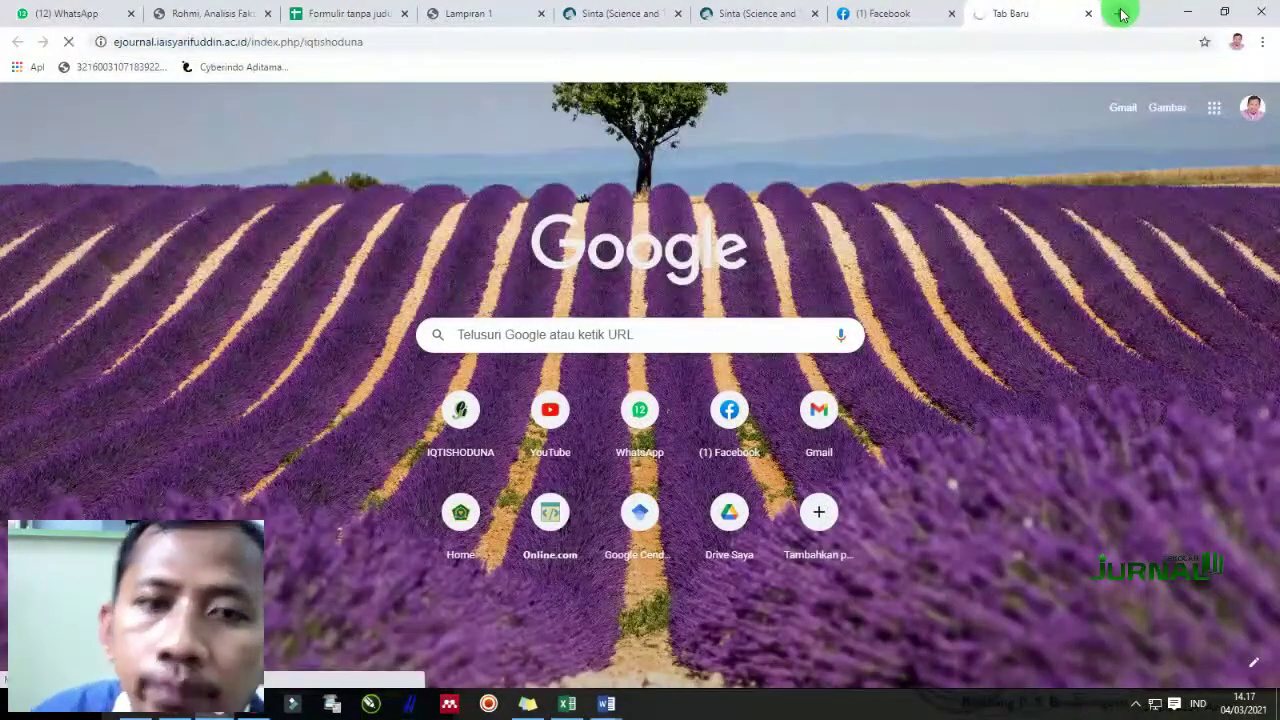
click(214, 13)
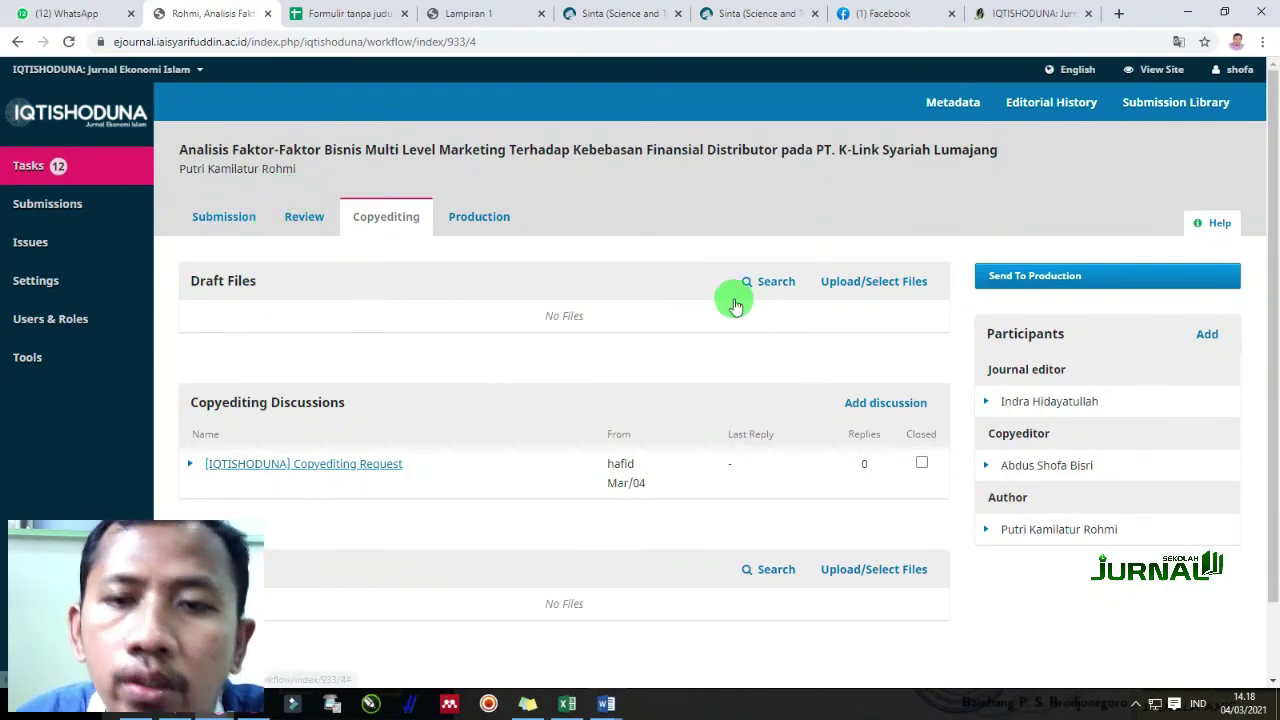
Scroll through the homepage's Vol 9 No 2 (2020) article list, then return to the workflow tab
click(1000, 13)
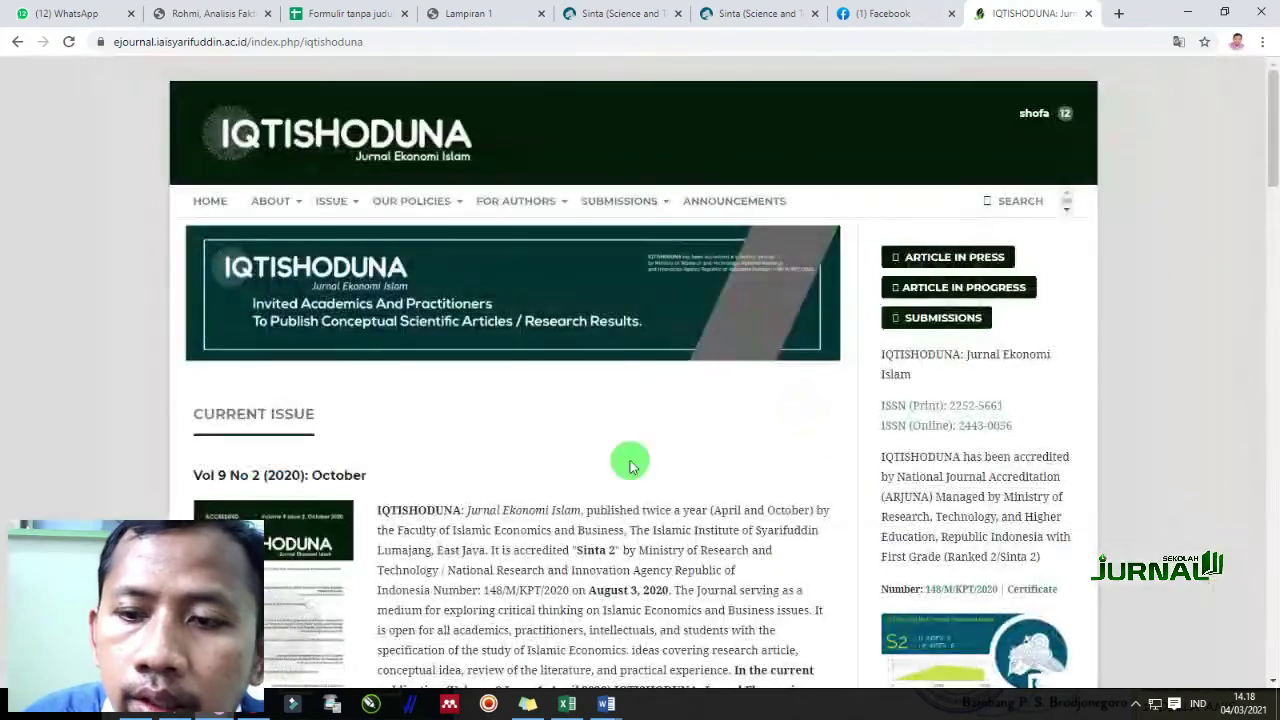
scroll(1186, 540, down, 7)
scroll(1193, 521, down, 8)
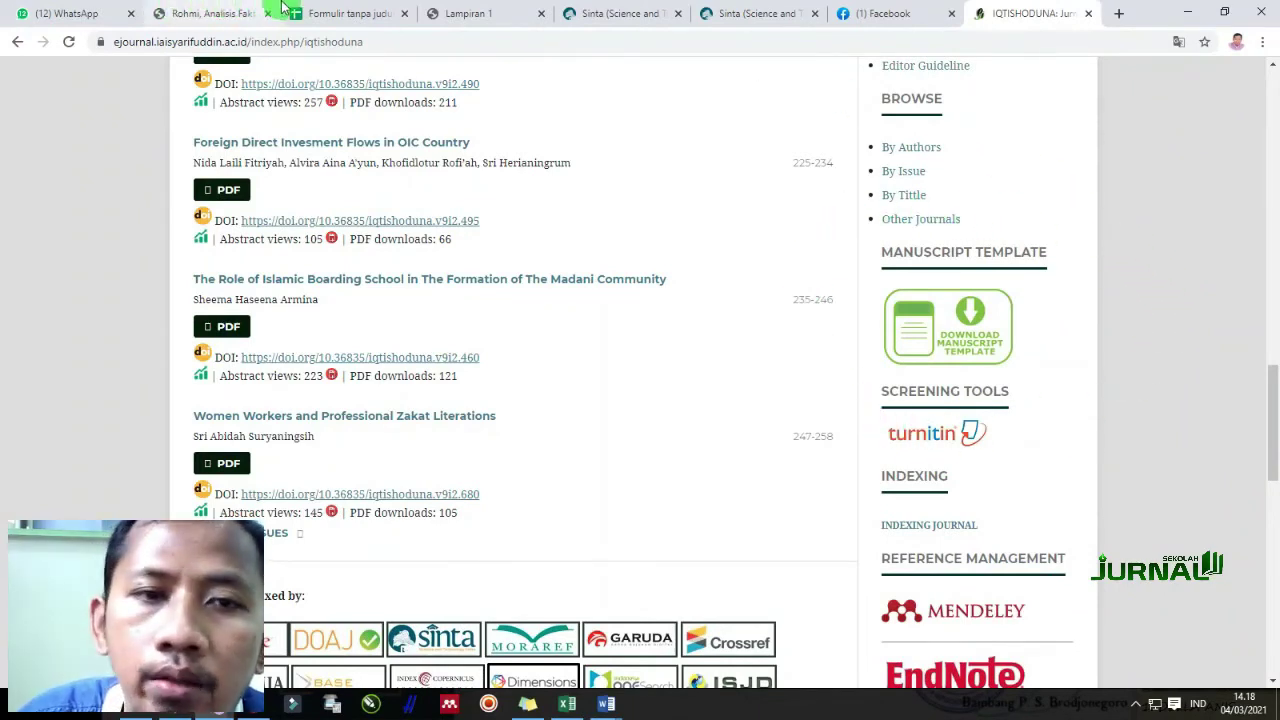
click(228, 13)
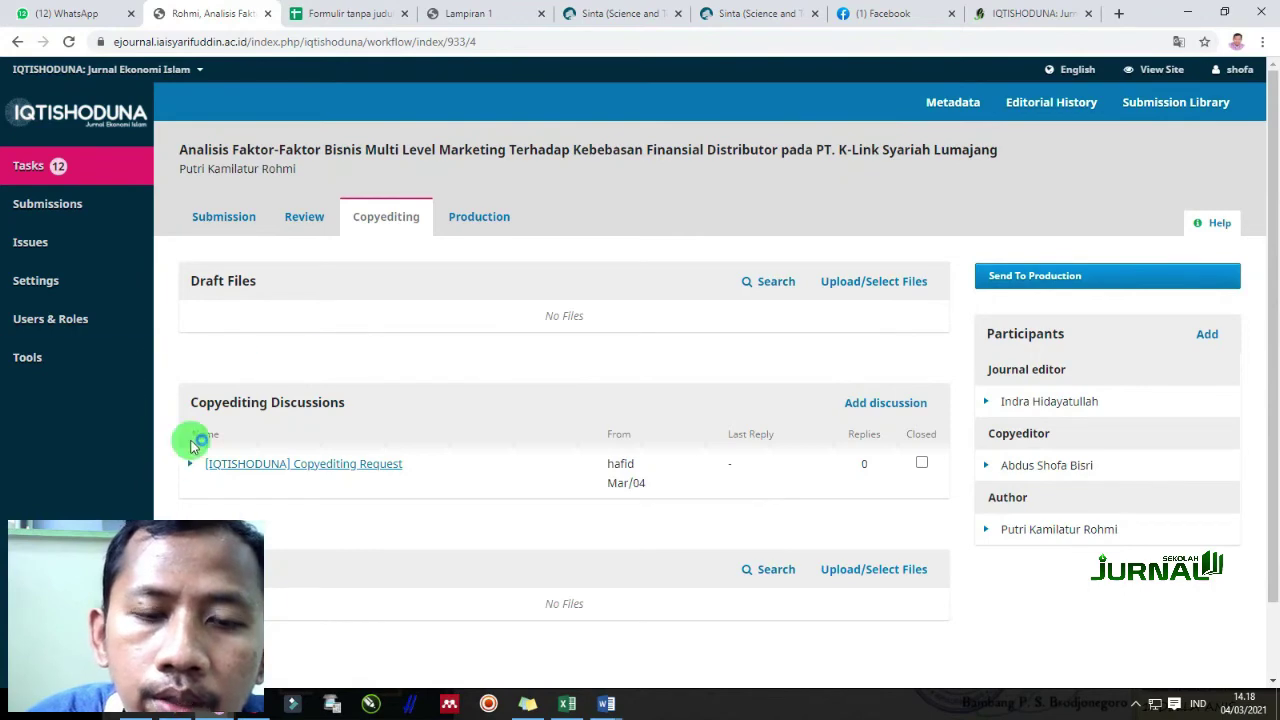
Bring up the file selection for the Copyedited files section
click(842, 284)
click(937, 93)
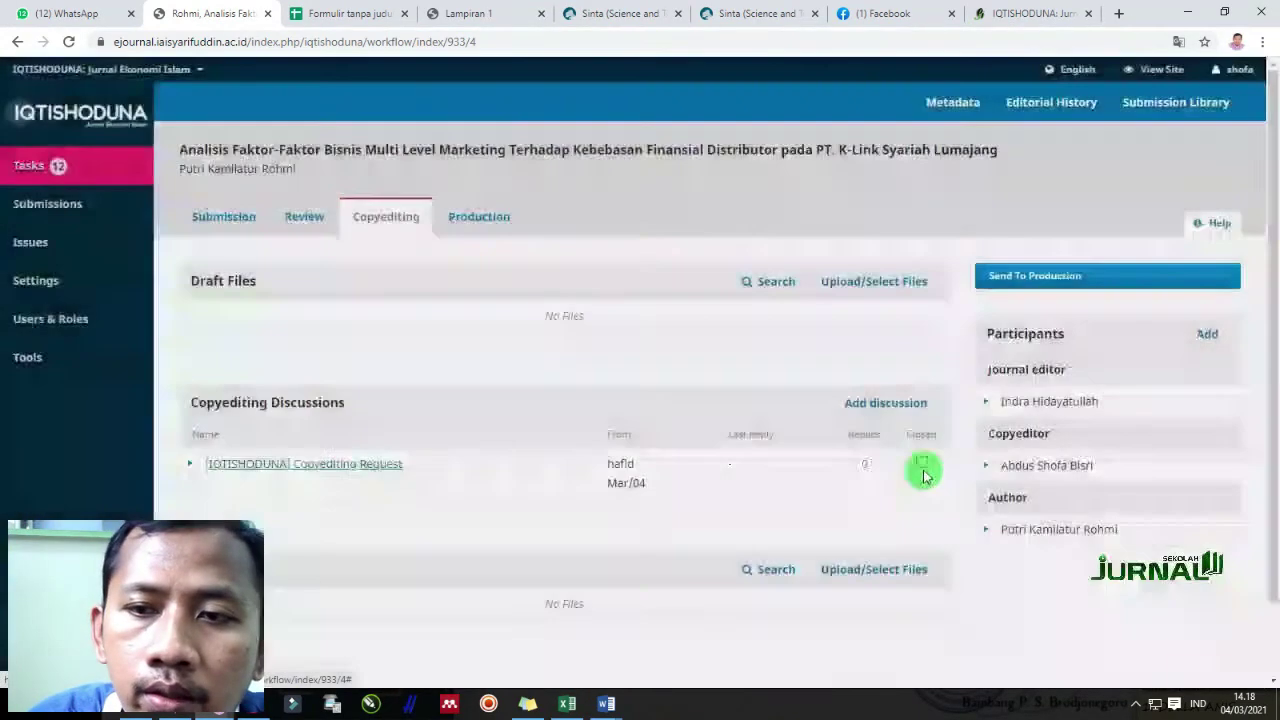
scroll(843, 486, down, 1)
click(866, 486)
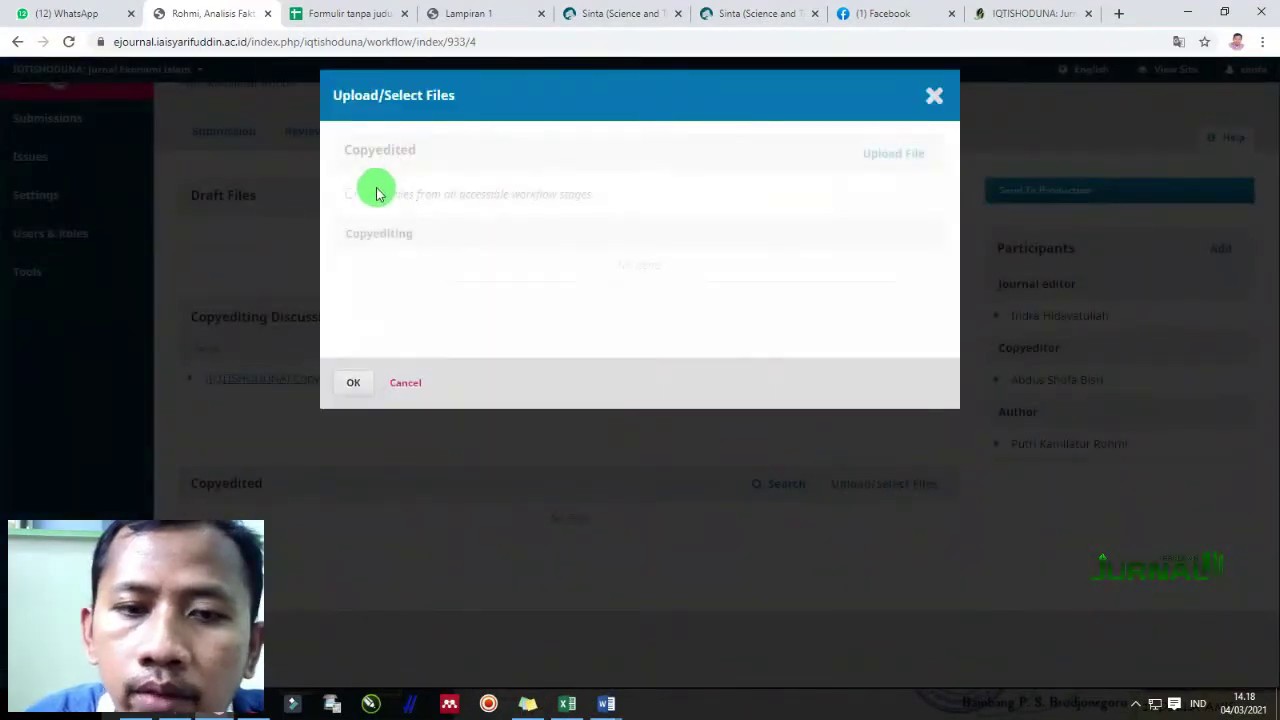
click(935, 95)
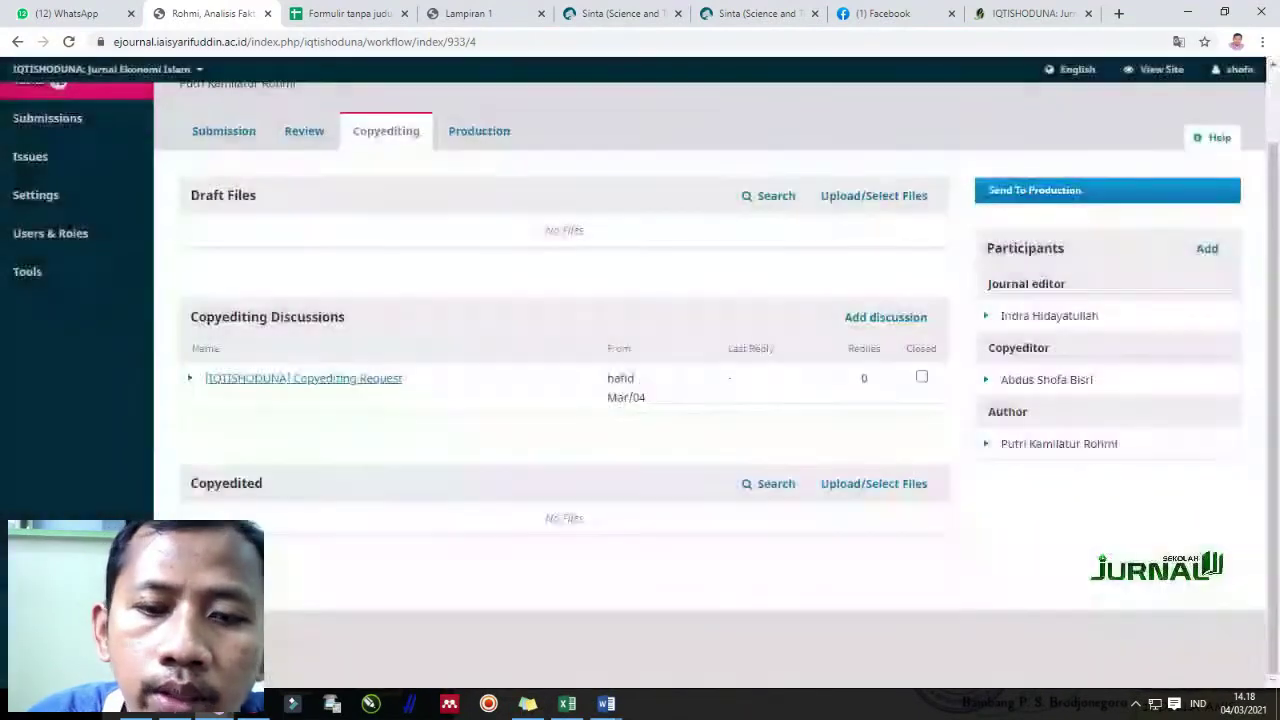
click(891, 488)
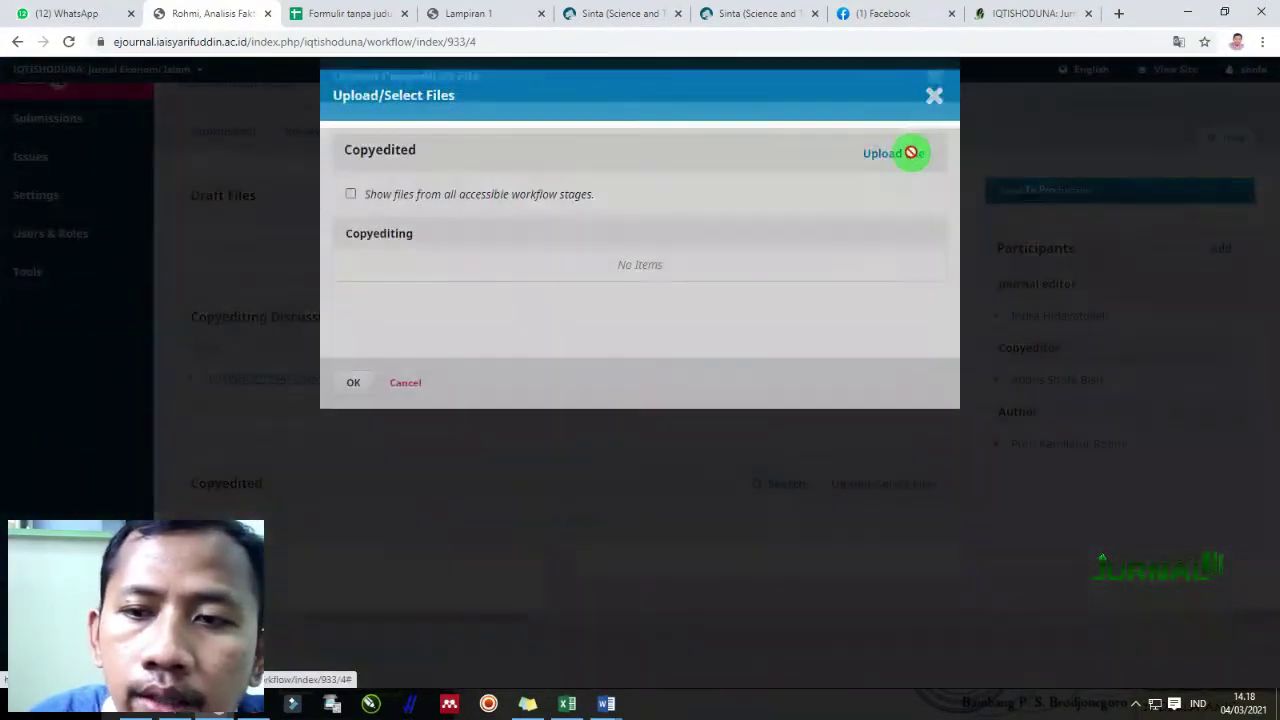
Upload 933-99Z_Article Text-2301-1-4-20210304.doc as Article Text and complete the upload
click(911, 152)
click(400, 300)
click(409, 334)
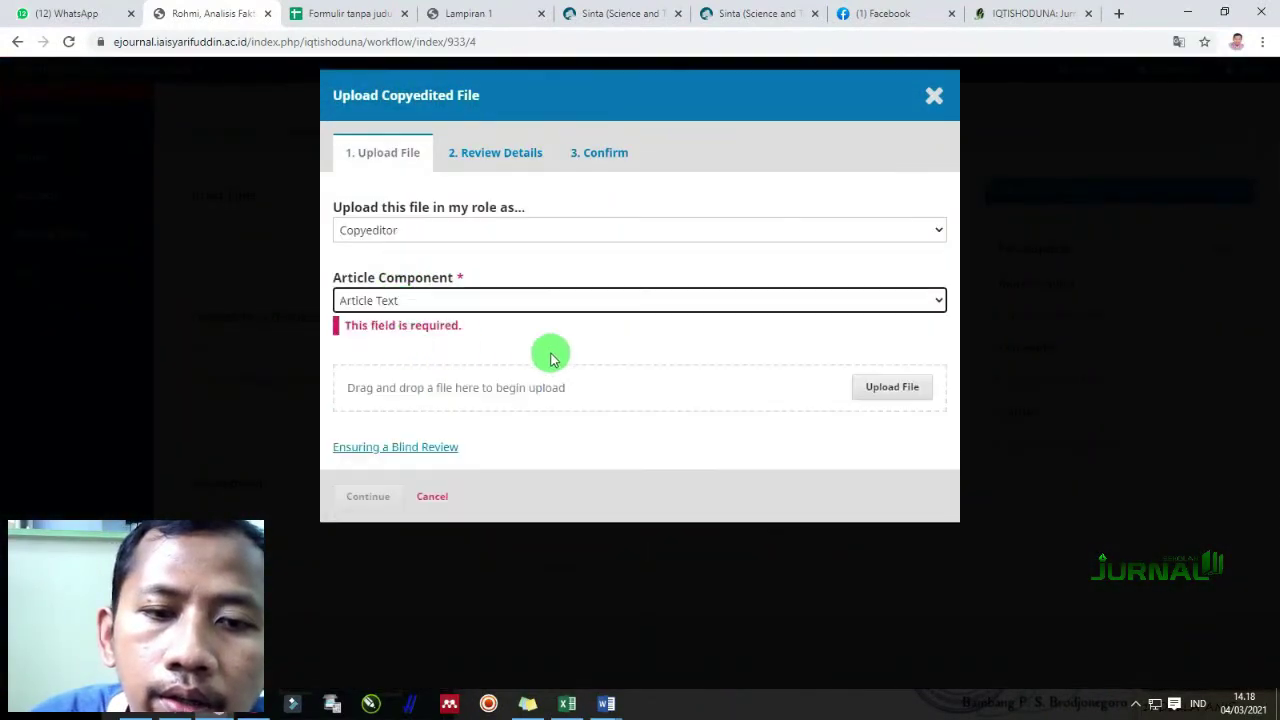
click(877, 366)
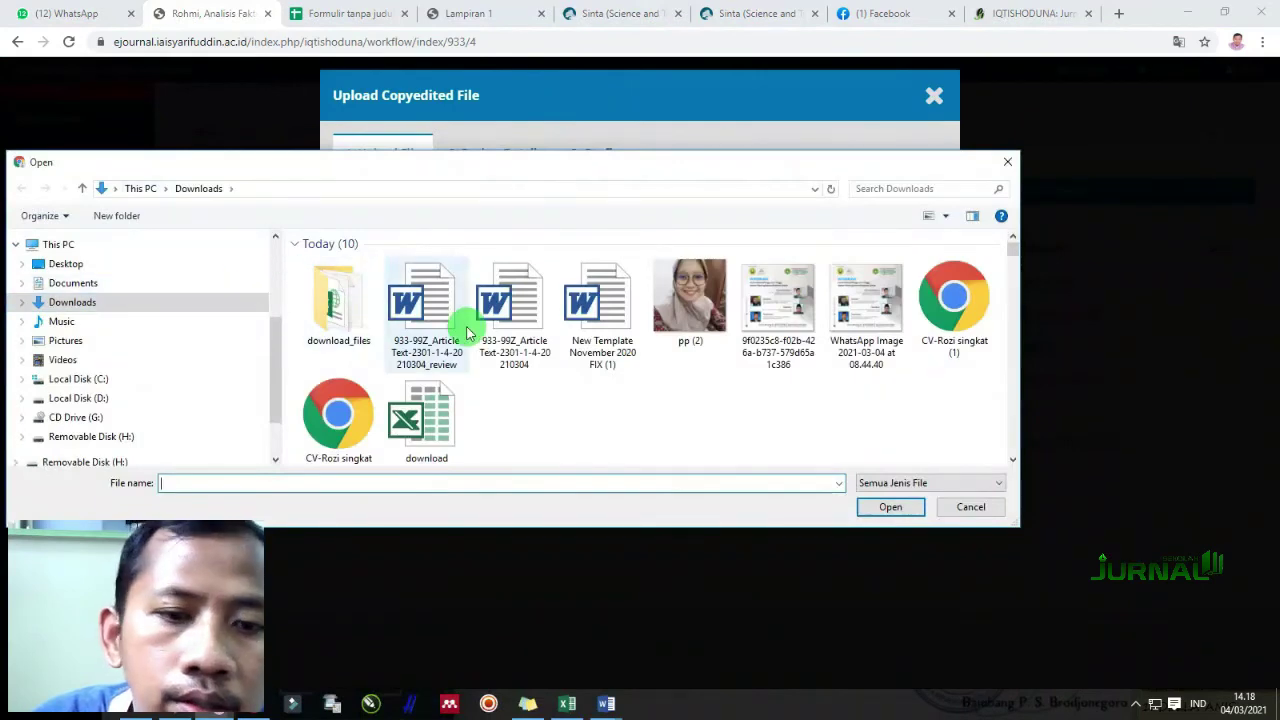
click(509, 306)
double_click(512, 306)
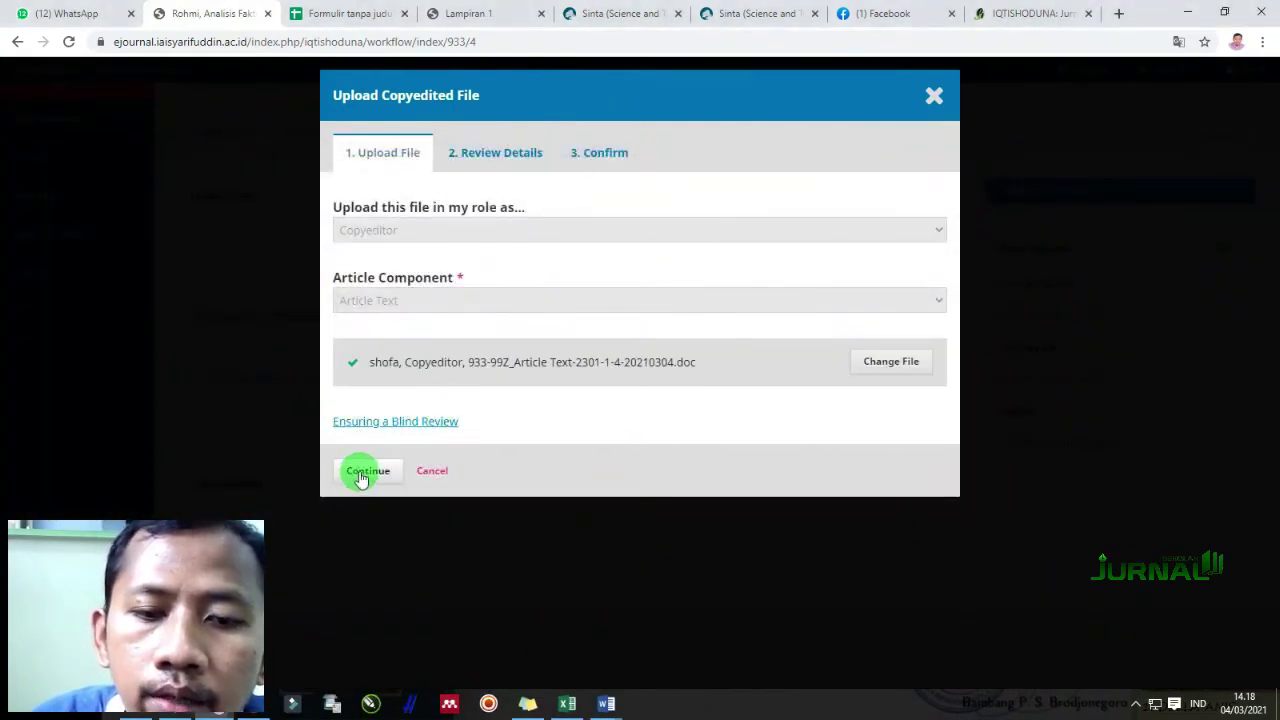
click(362, 476)
click(376, 292)
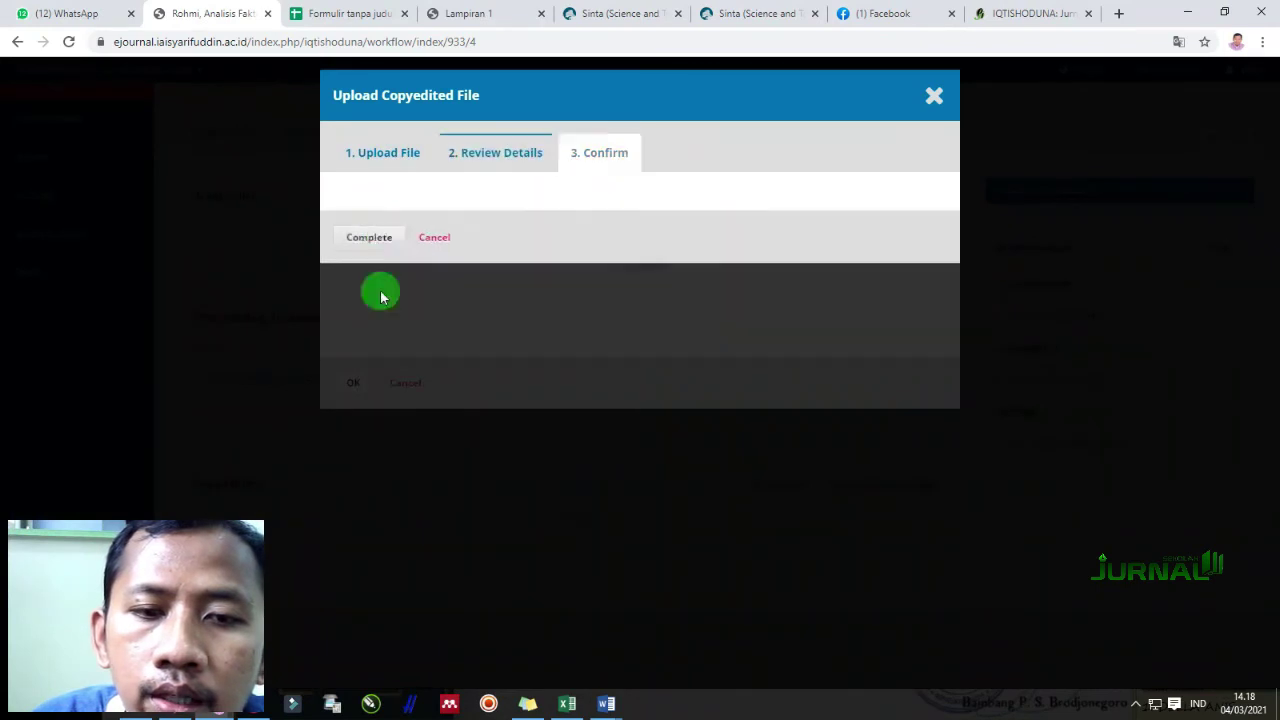
click(370, 343)
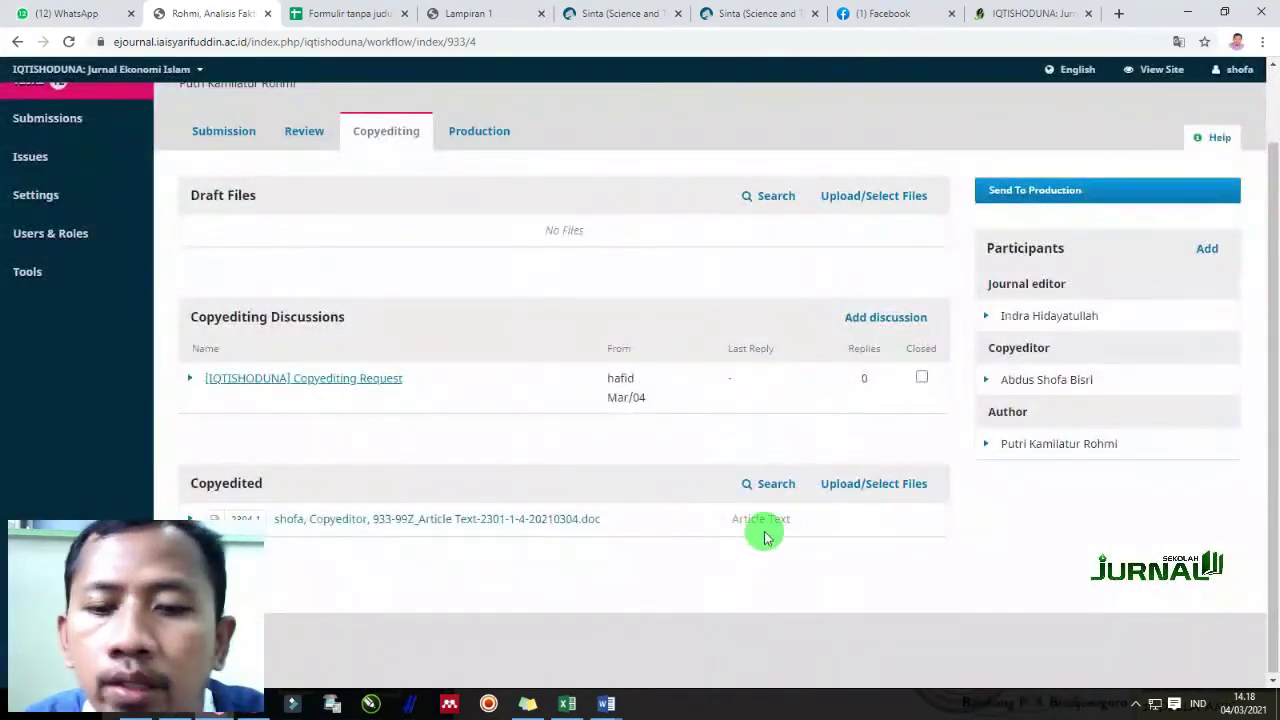
scroll(778, 507, up, 2)
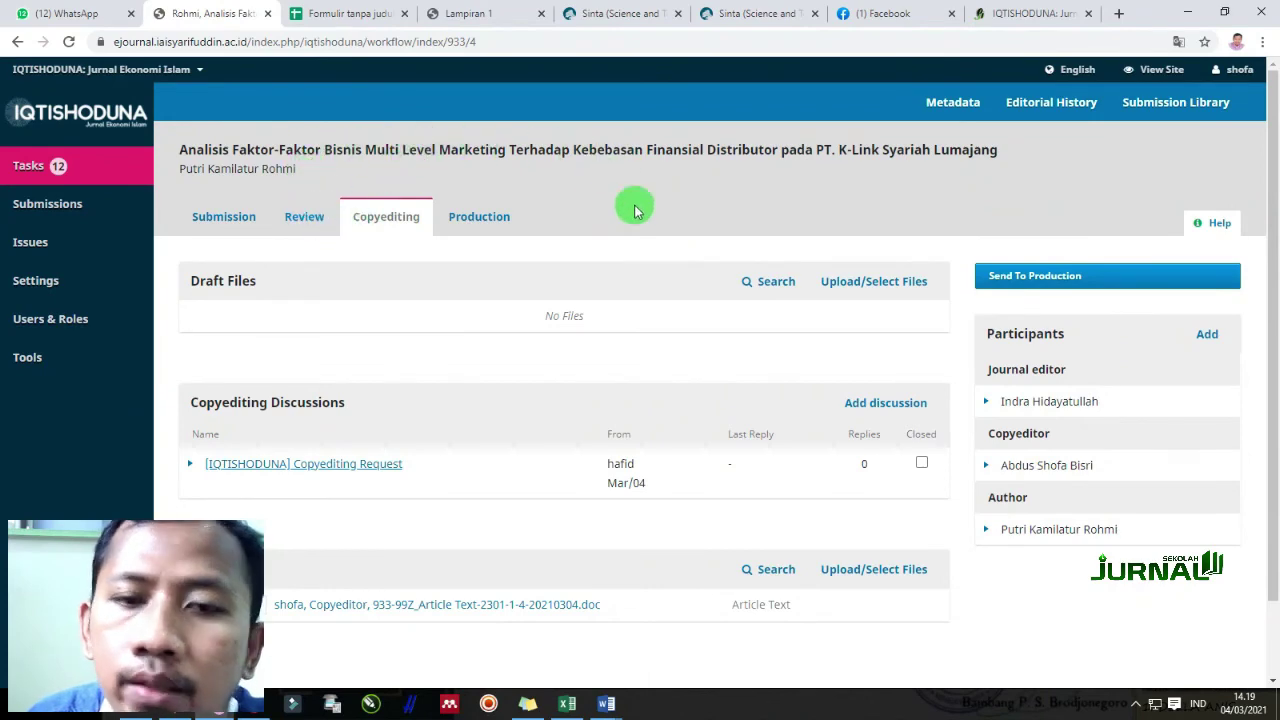
Record the Send To Production decision, then open submission 933 at its Production stage
click(1078, 284)
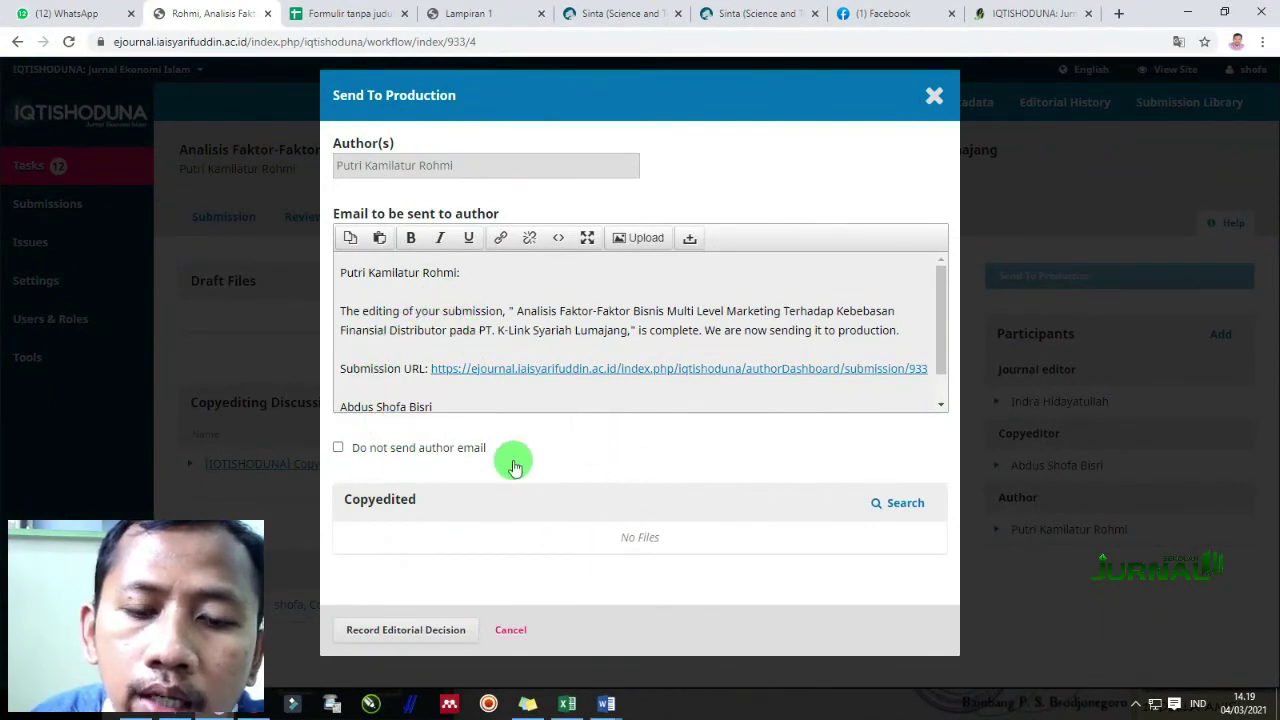
click(433, 633)
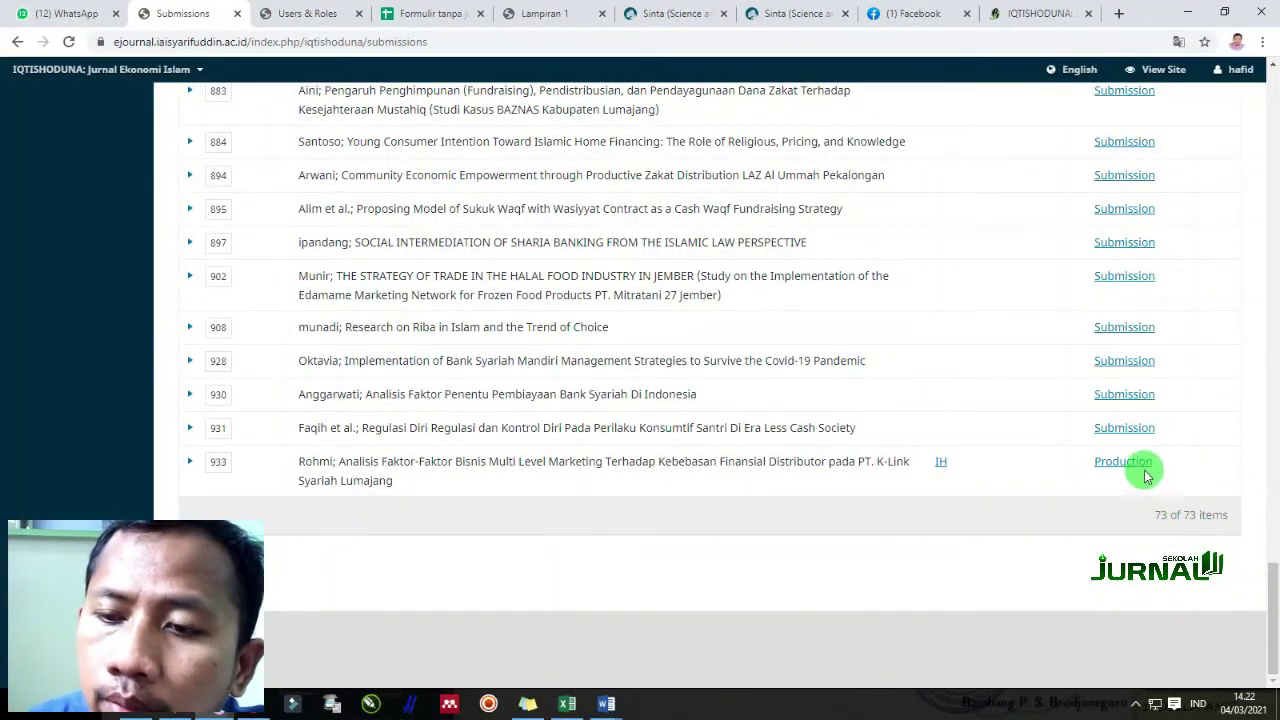
click(1124, 461)
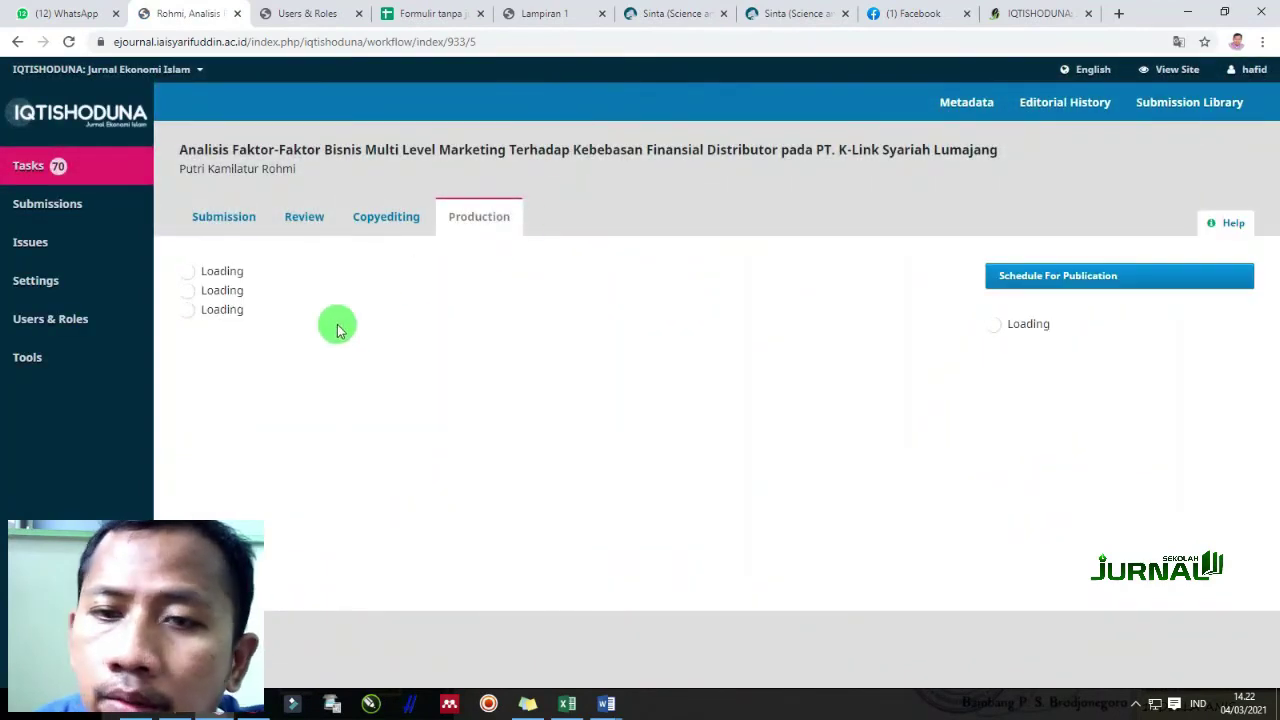
Add the first listed user as Production editor using the Editorial Assignment message
mouse_move(120, 353)
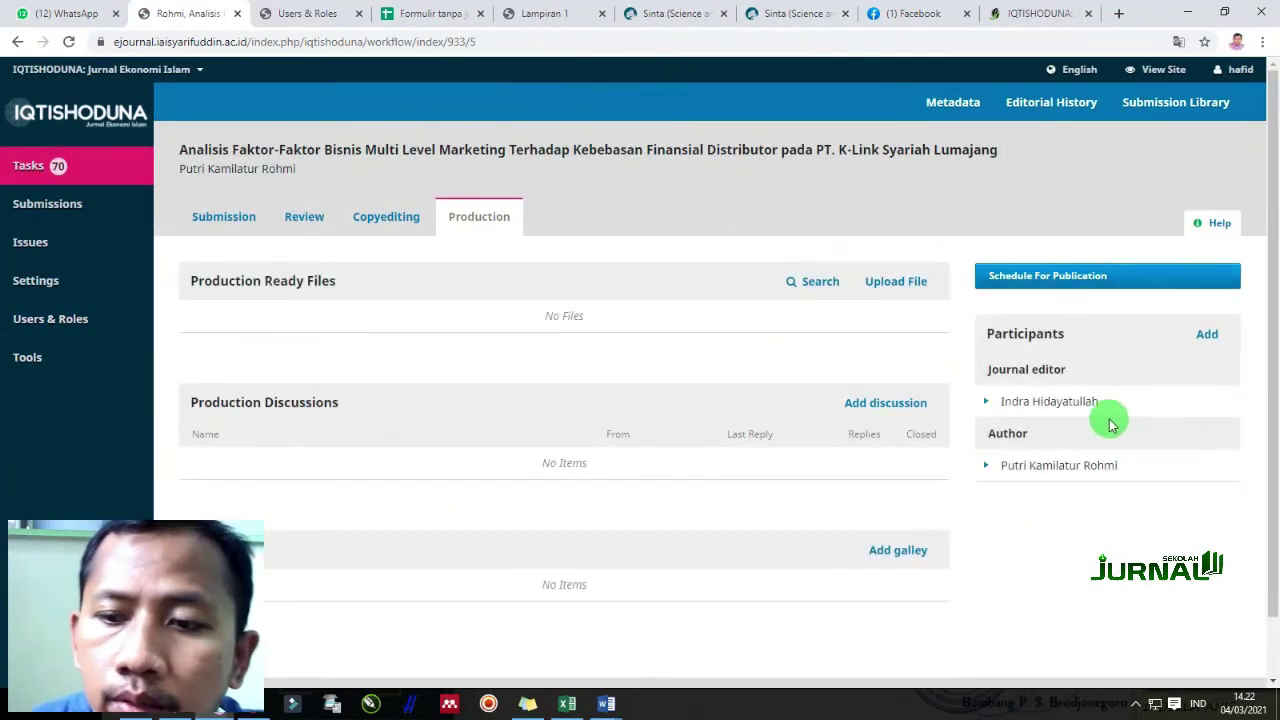
click(1207, 333)
click(424, 193)
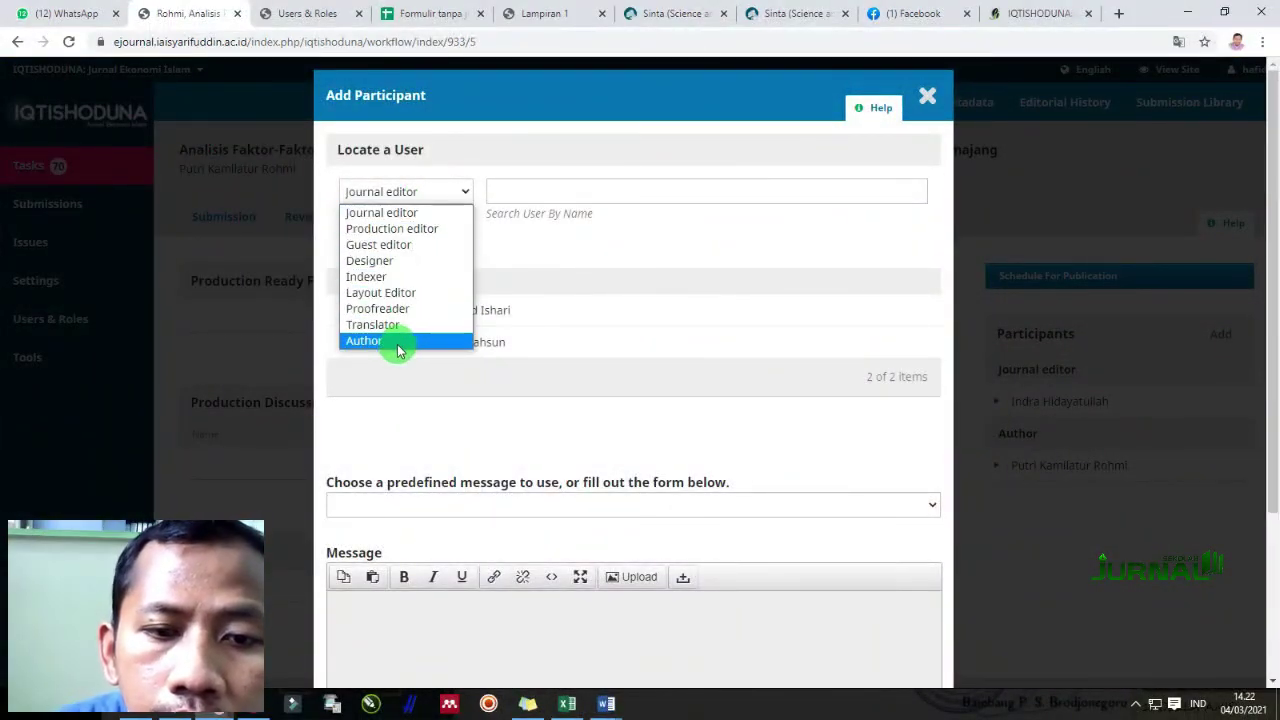
click(425, 228)
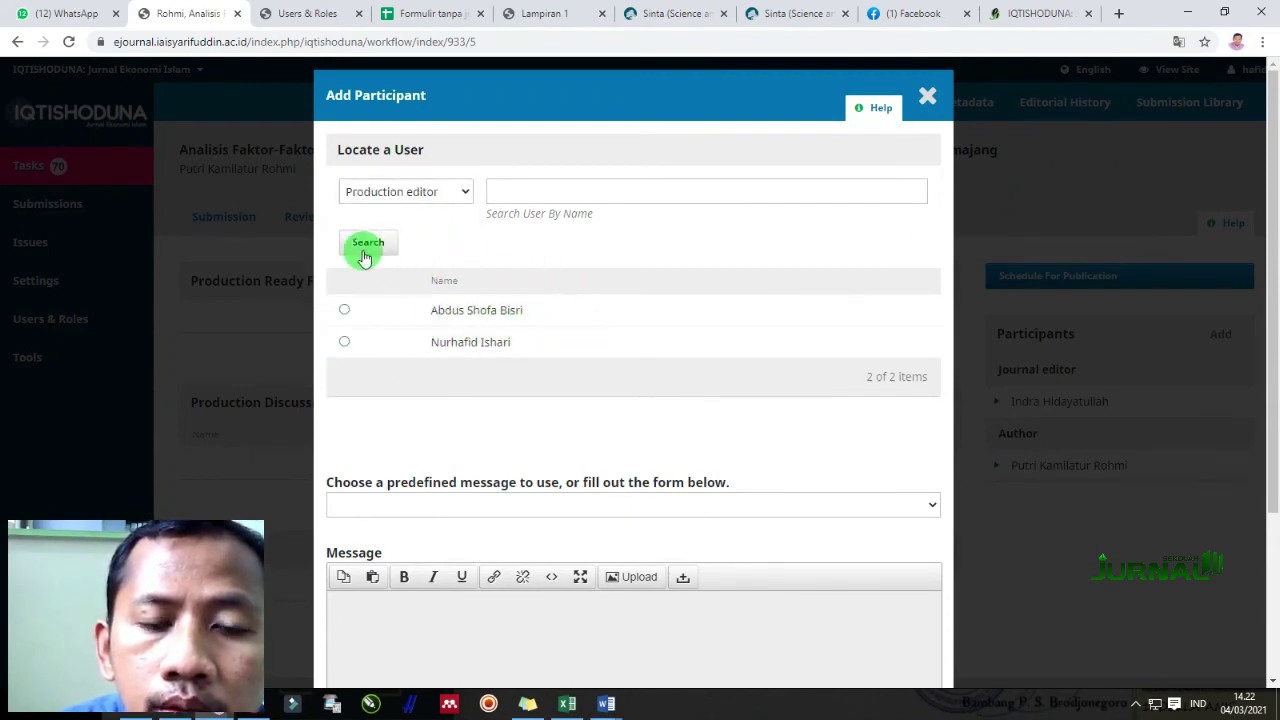
click(345, 311)
click(503, 508)
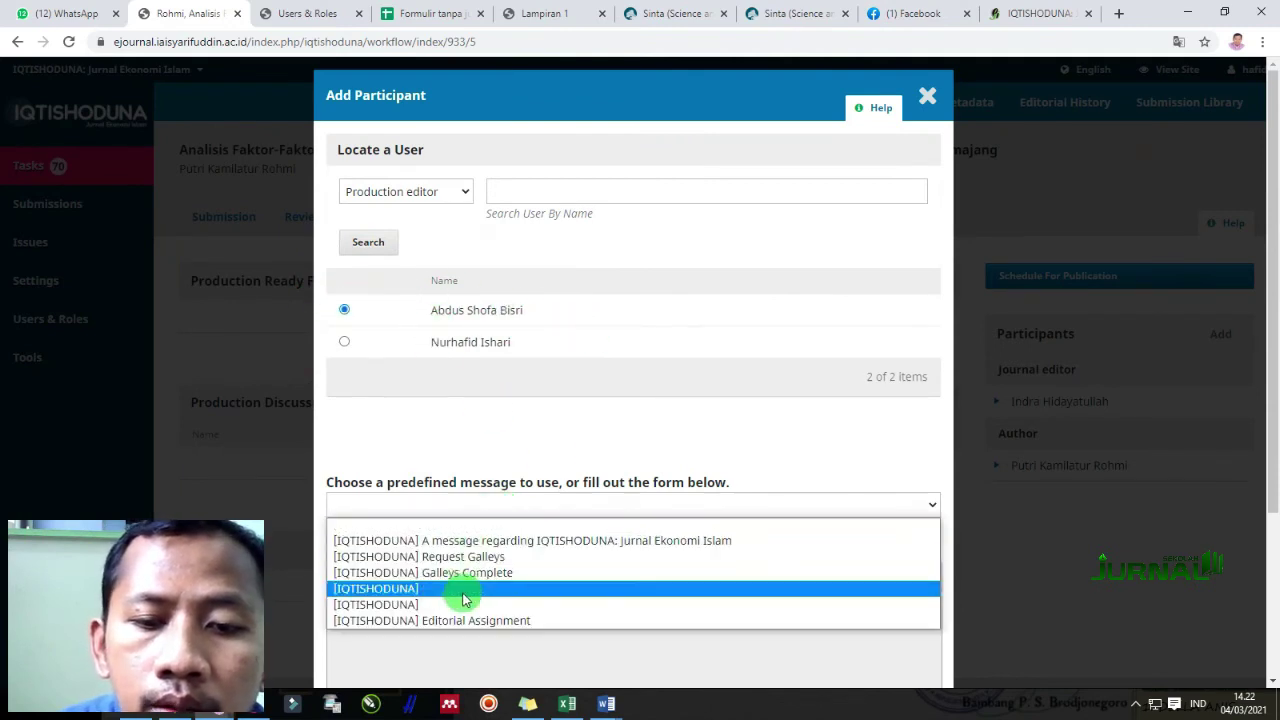
click(500, 620)
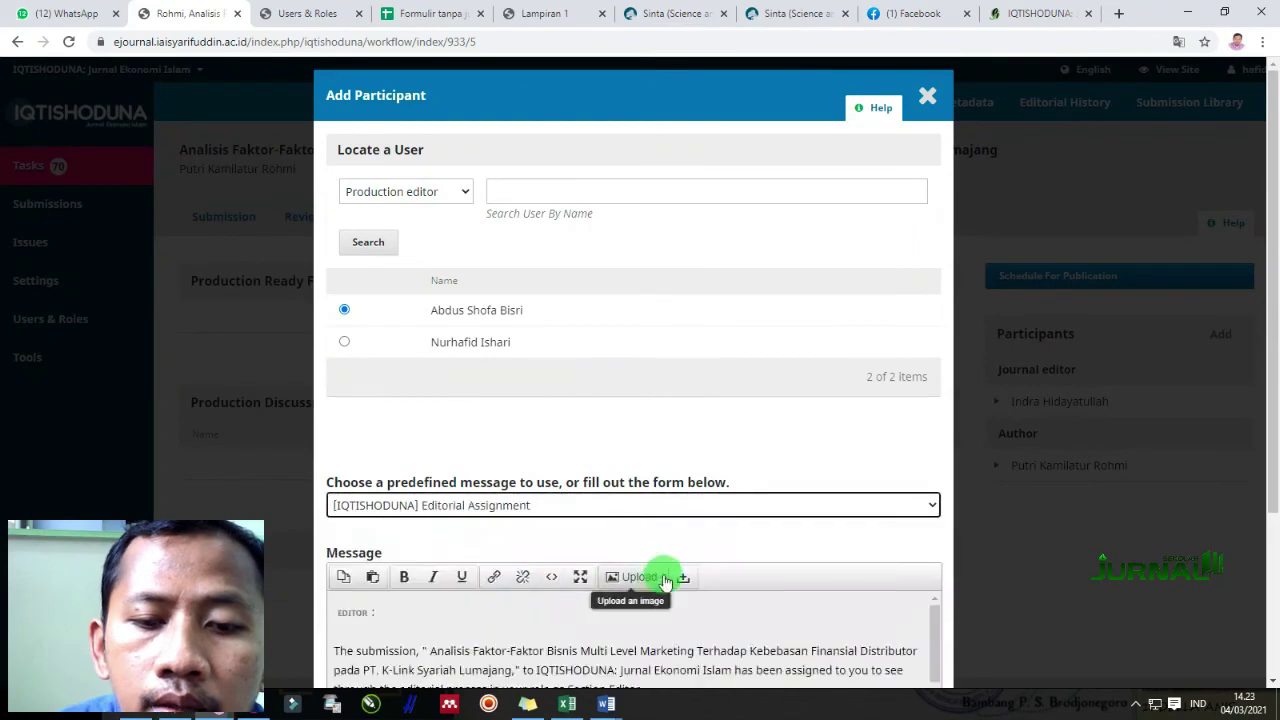
scroll(530, 583, down, 3)
scroll(466, 423, down, 2)
click(347, 648)
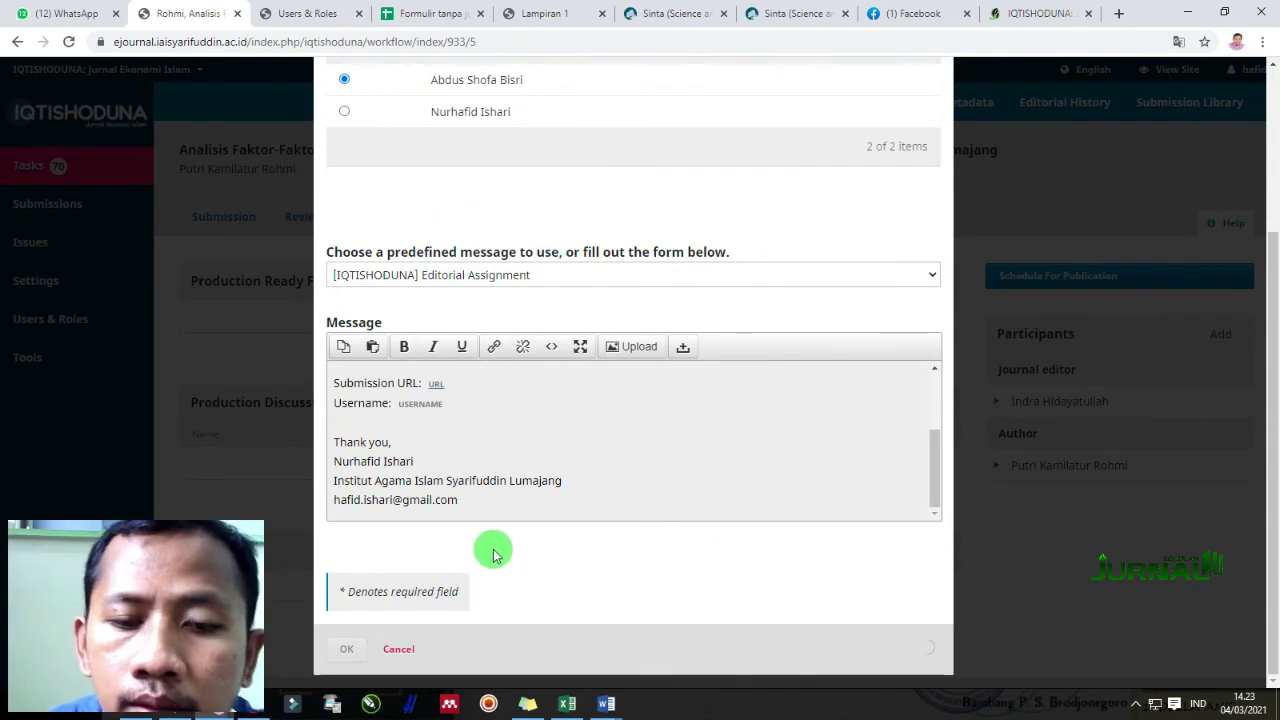
scroll(300, 300, up, 2)
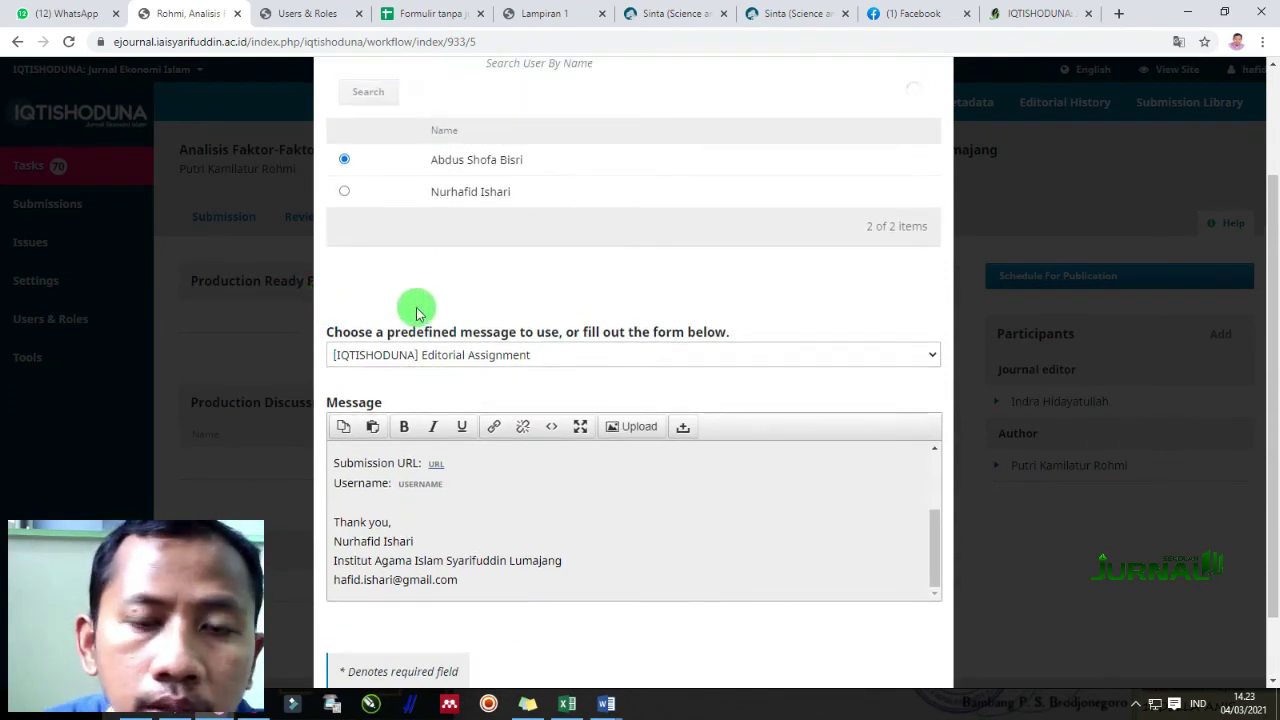
scroll(290, 330, up, 1)
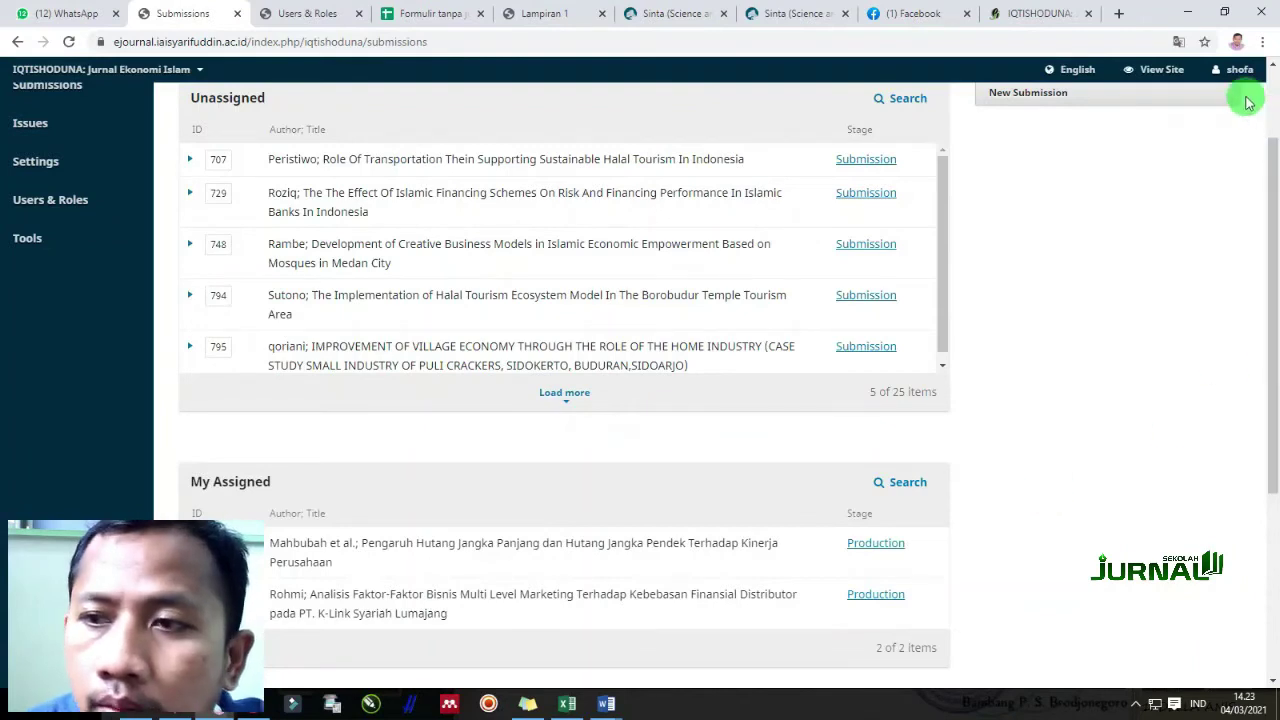
Open submission 933's Production link from the production editor's My Assigned list
scroll(858, 387, up, 1)
scroll(858, 387, up, 1)
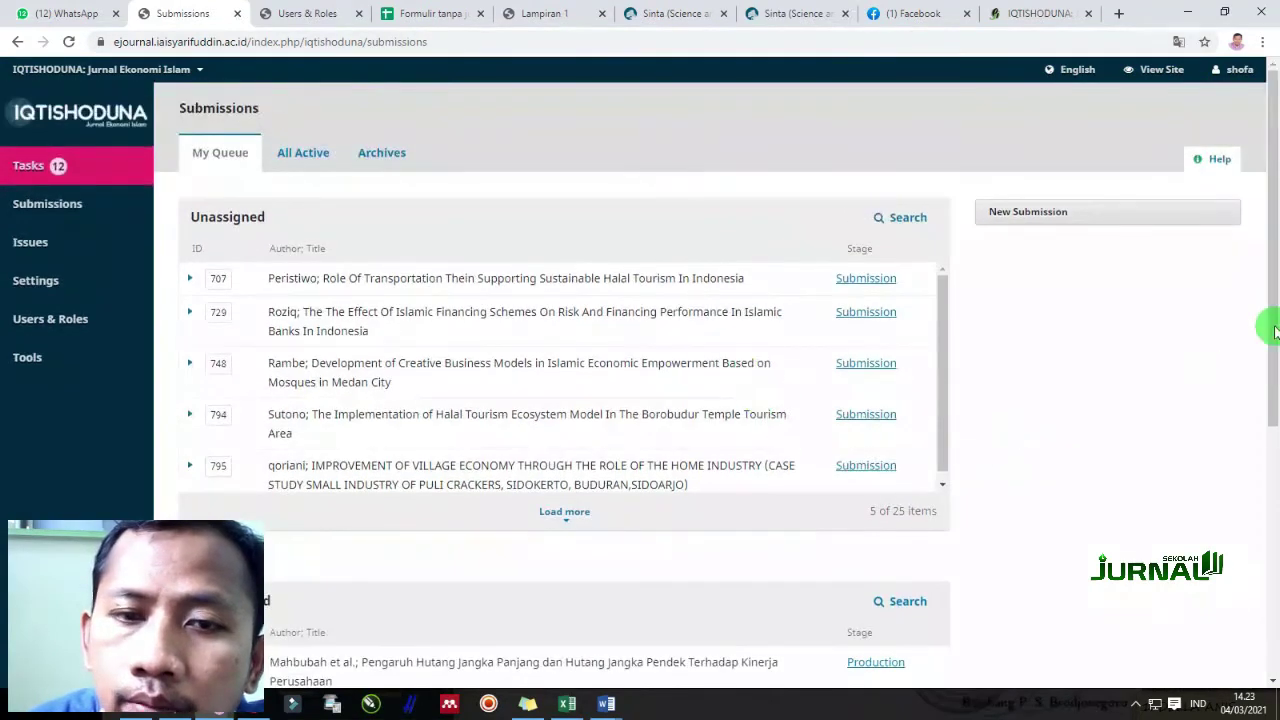
mouse_move(1242, 75)
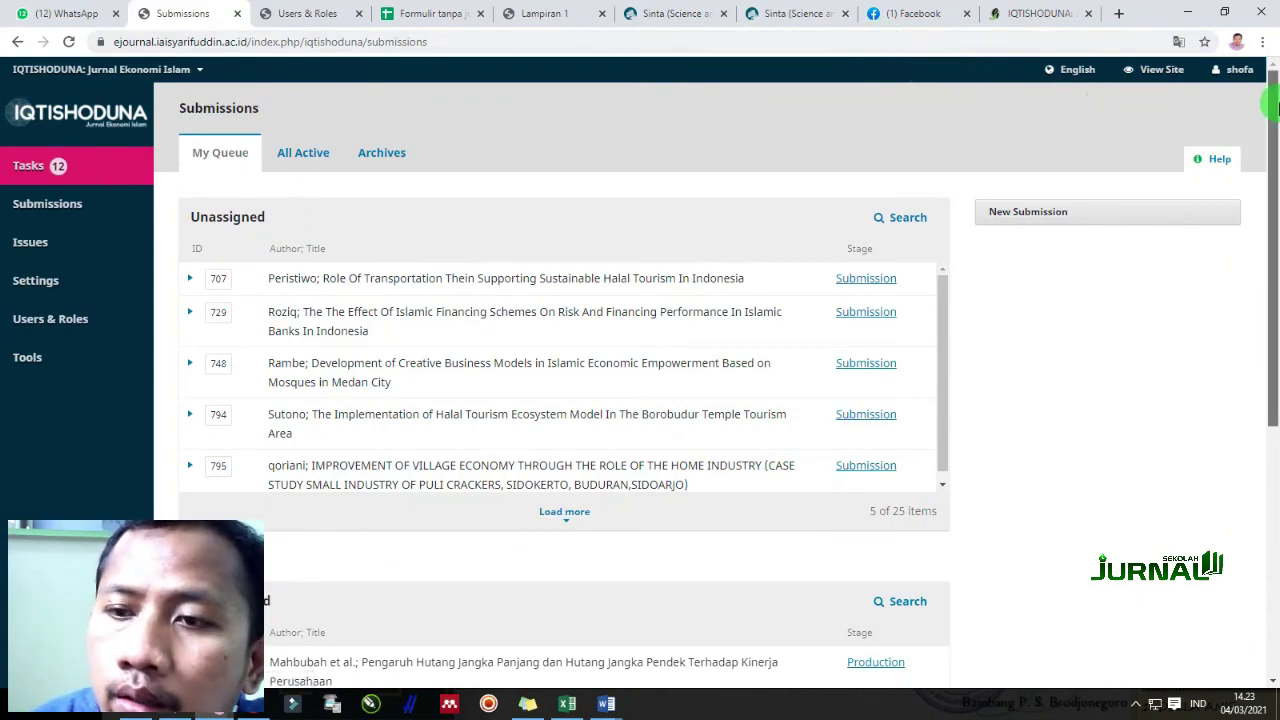
mouse_move(1274, 110)
mouse_down()
mouse_move(1276, 435)
mouse_move(1274, 100)
mouse_up()
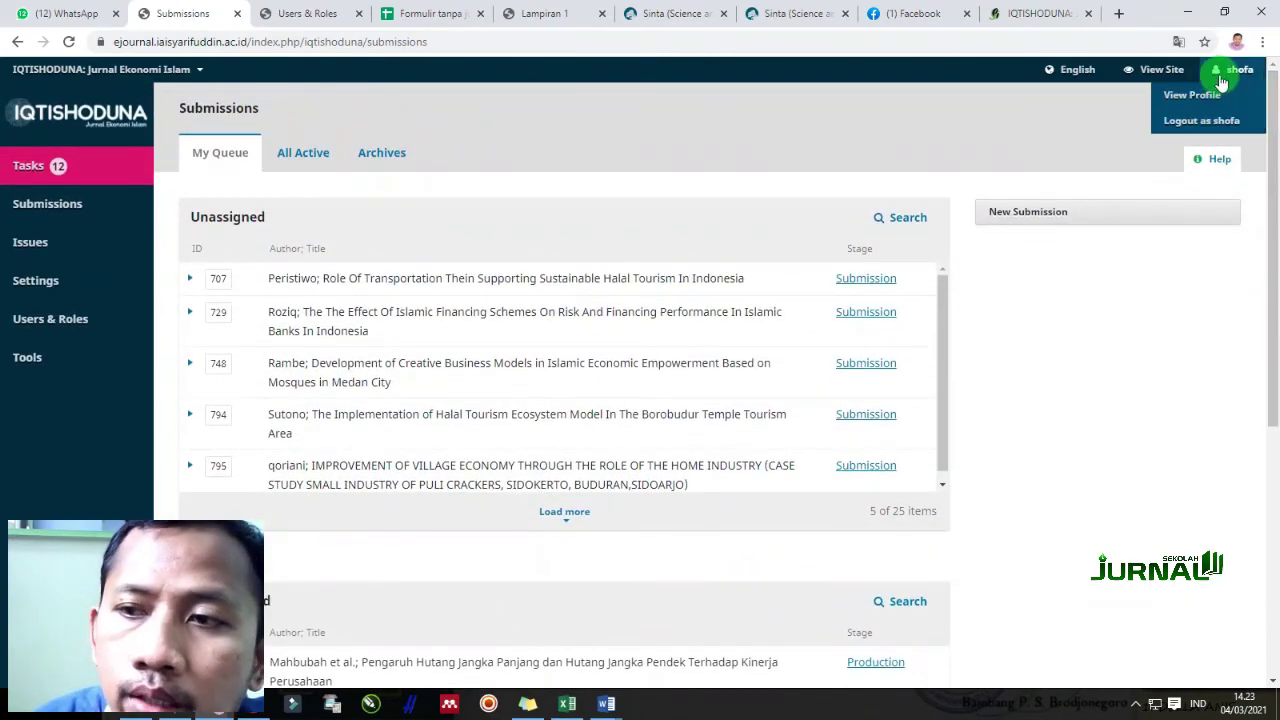
drag(1270, 290, 1255, 537)
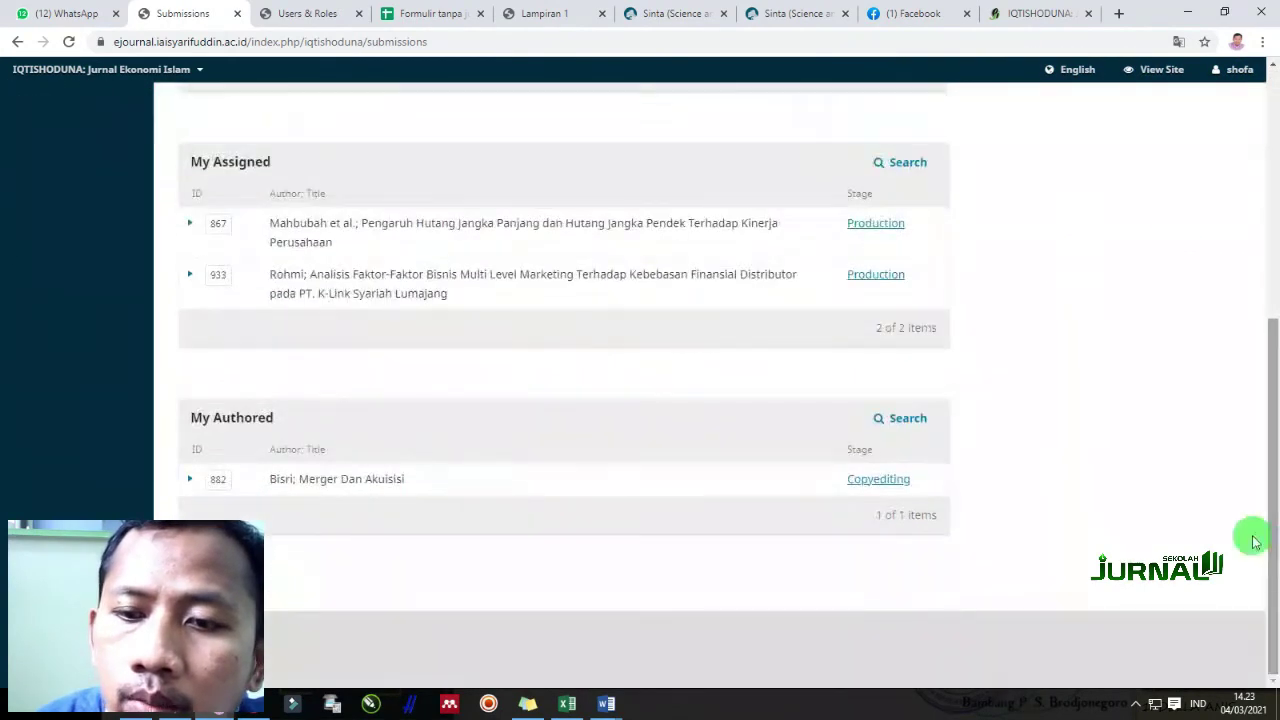
click(888, 285)
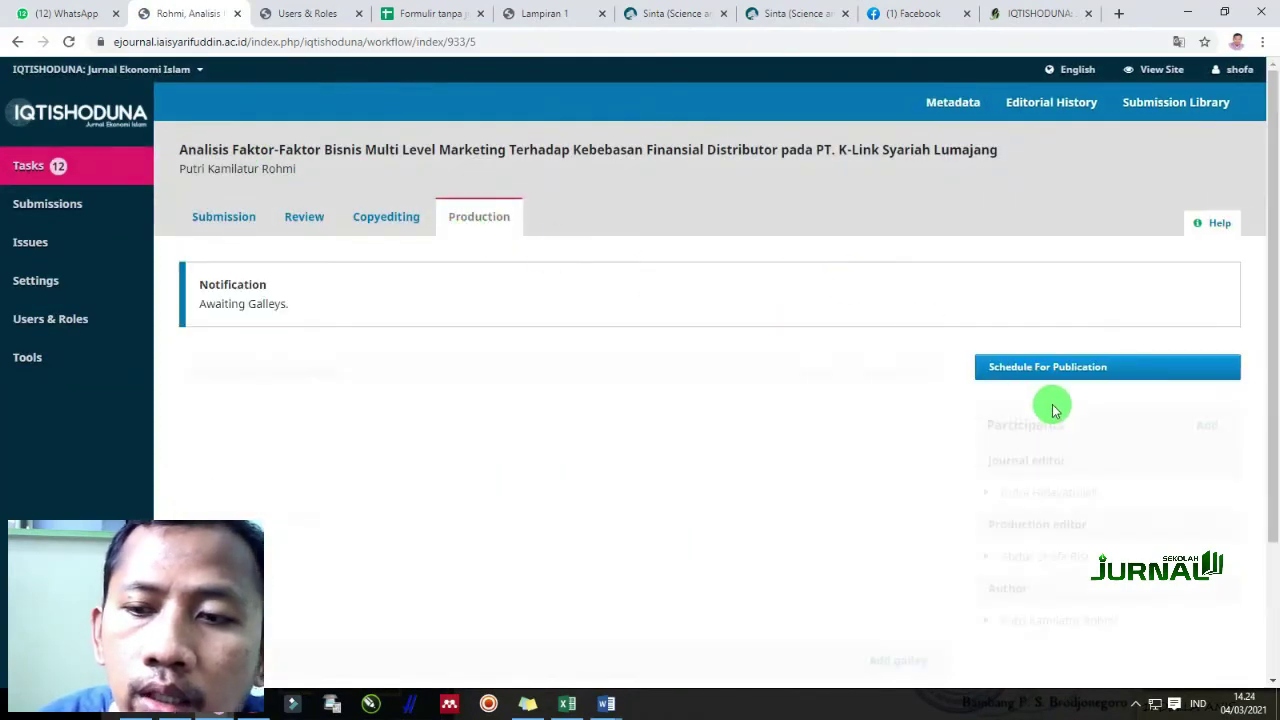
Dismiss the production-ready file upload and open the new galley form in Galleys
scroll(447, 471, down, 3)
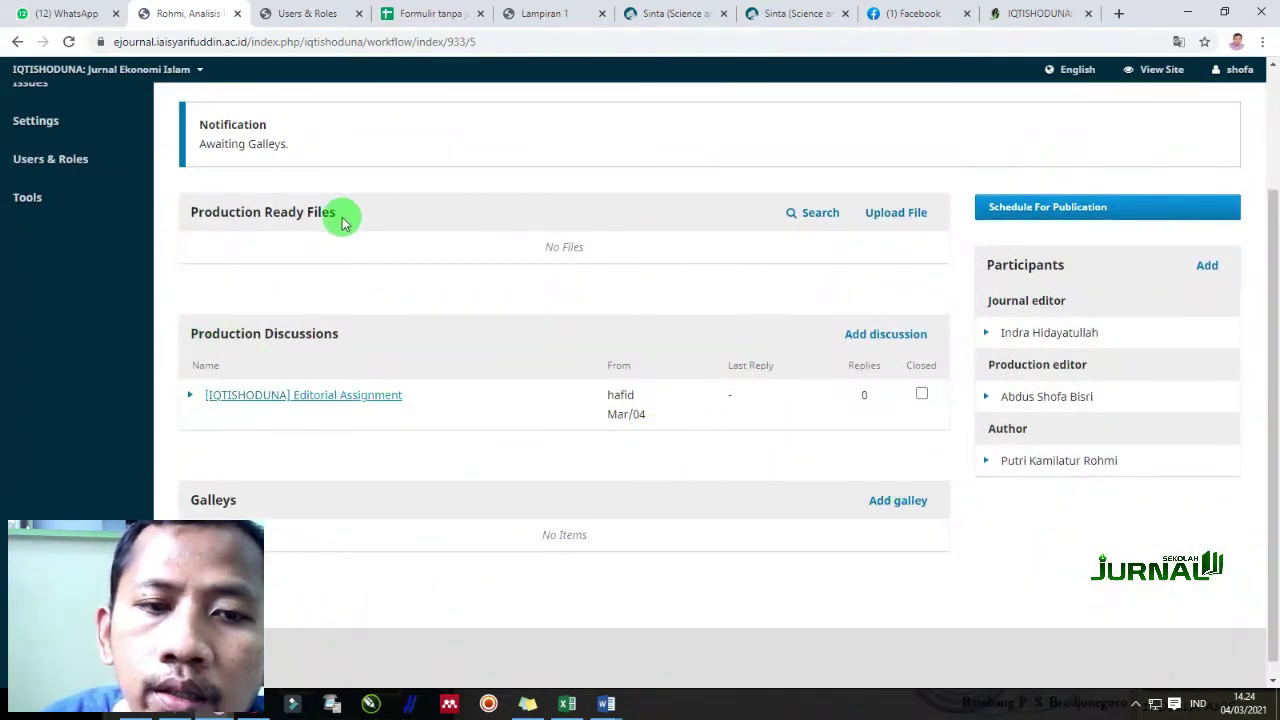
scroll(271, 257, up, 2)
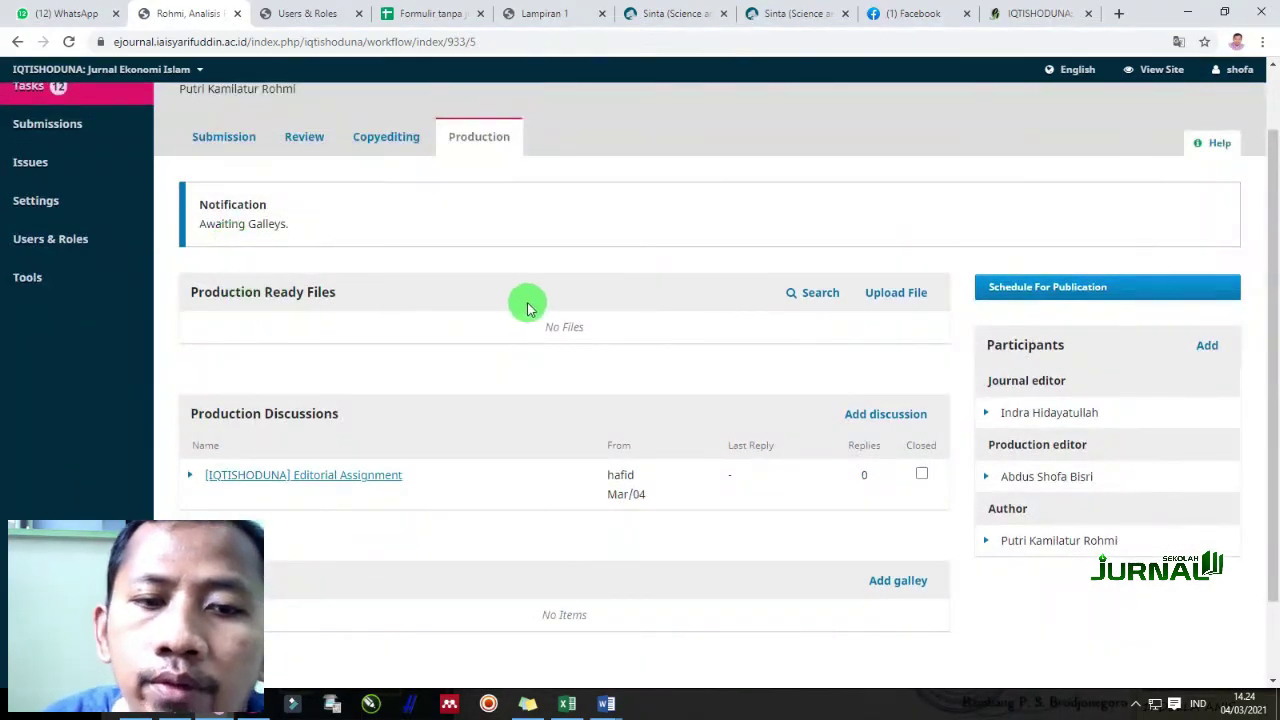
click(912, 300)
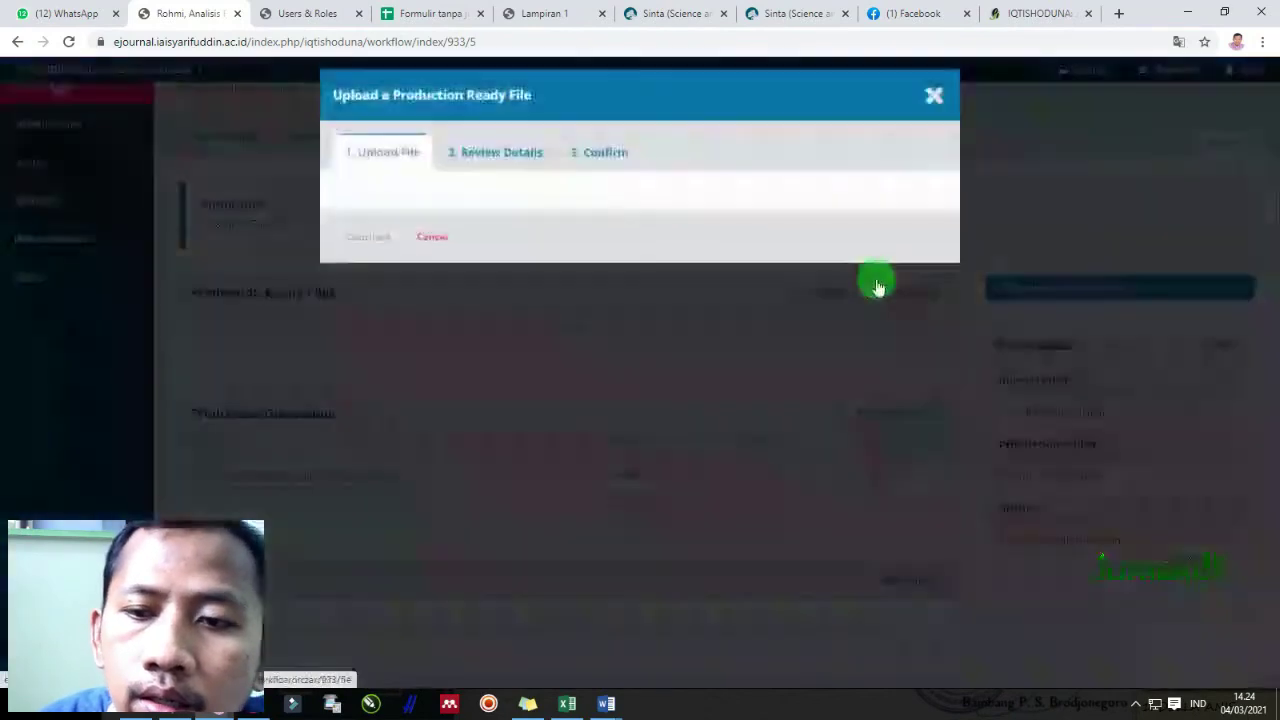
click(929, 93)
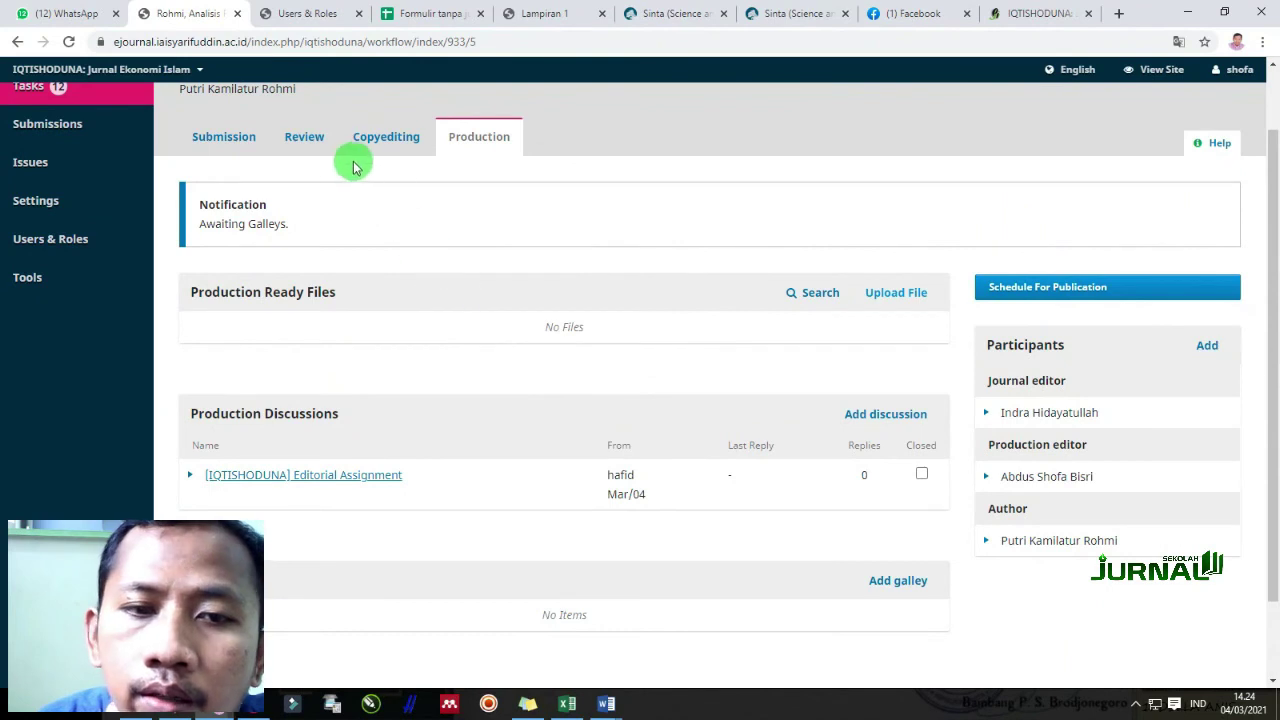
scroll(583, 388, up, 1)
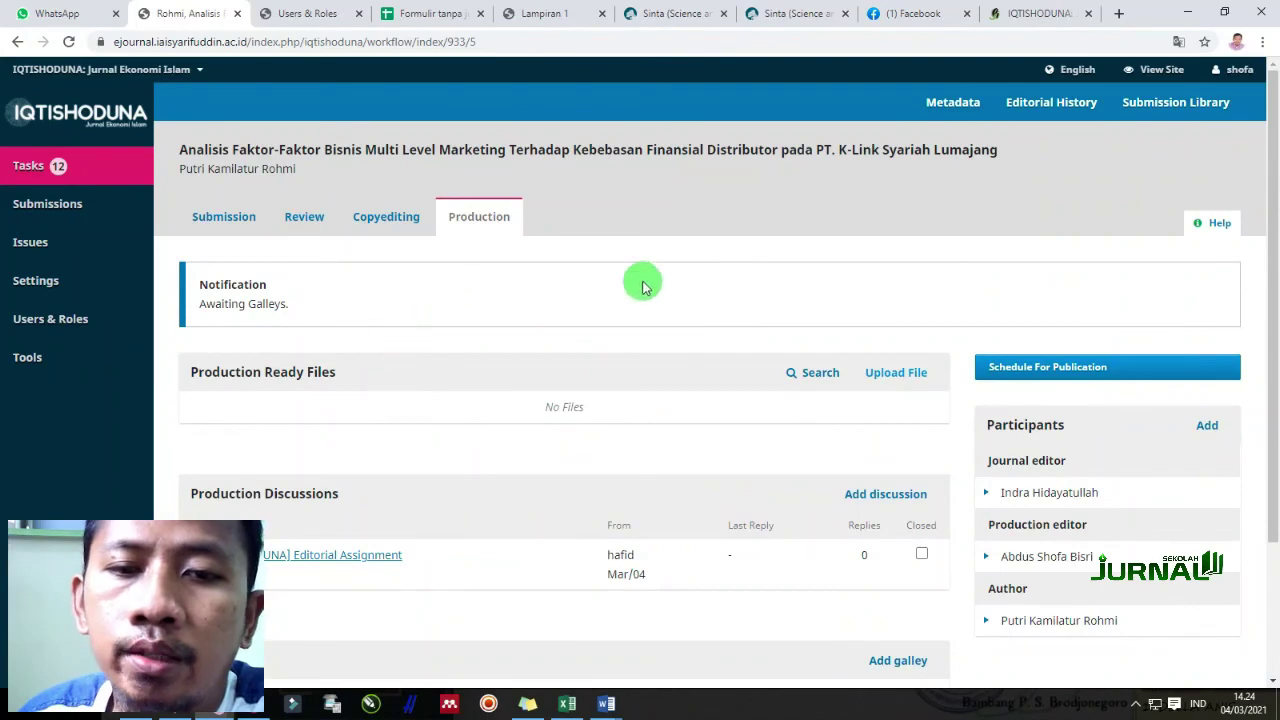
scroll(790, 400, down, 2)
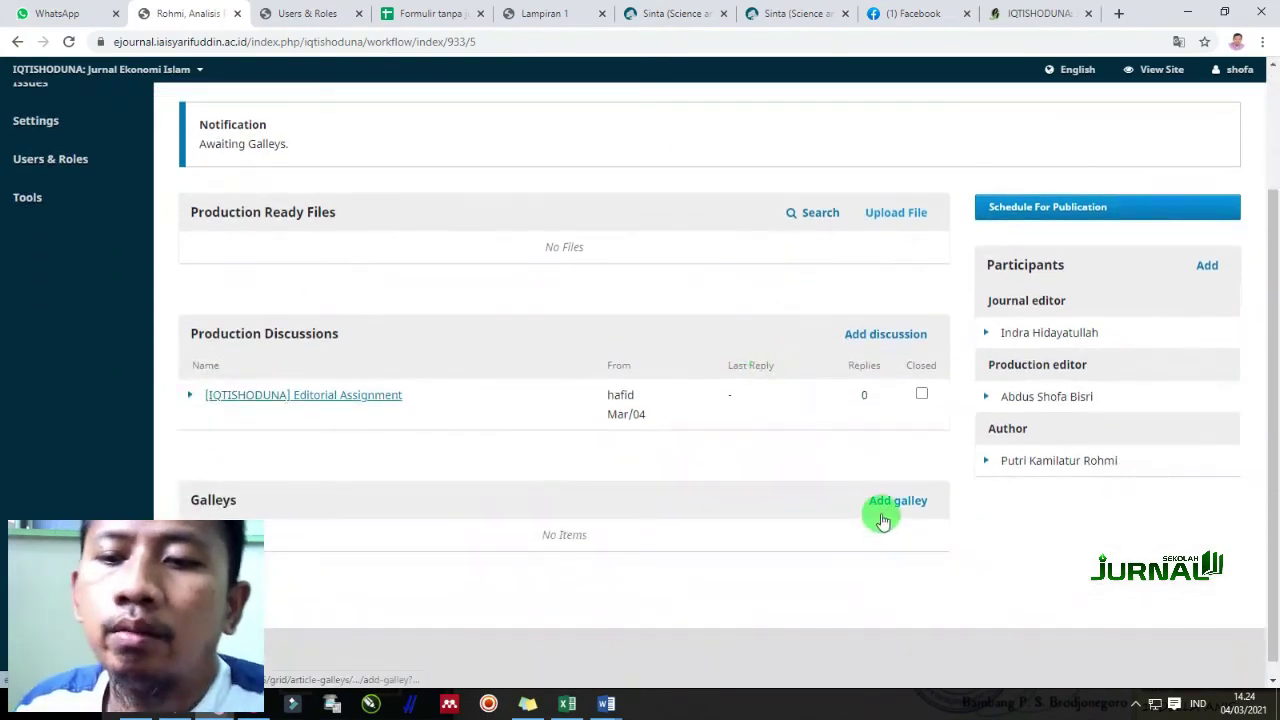
click(884, 503)
Create a galley labelled PDF and save it
click(414, 168)
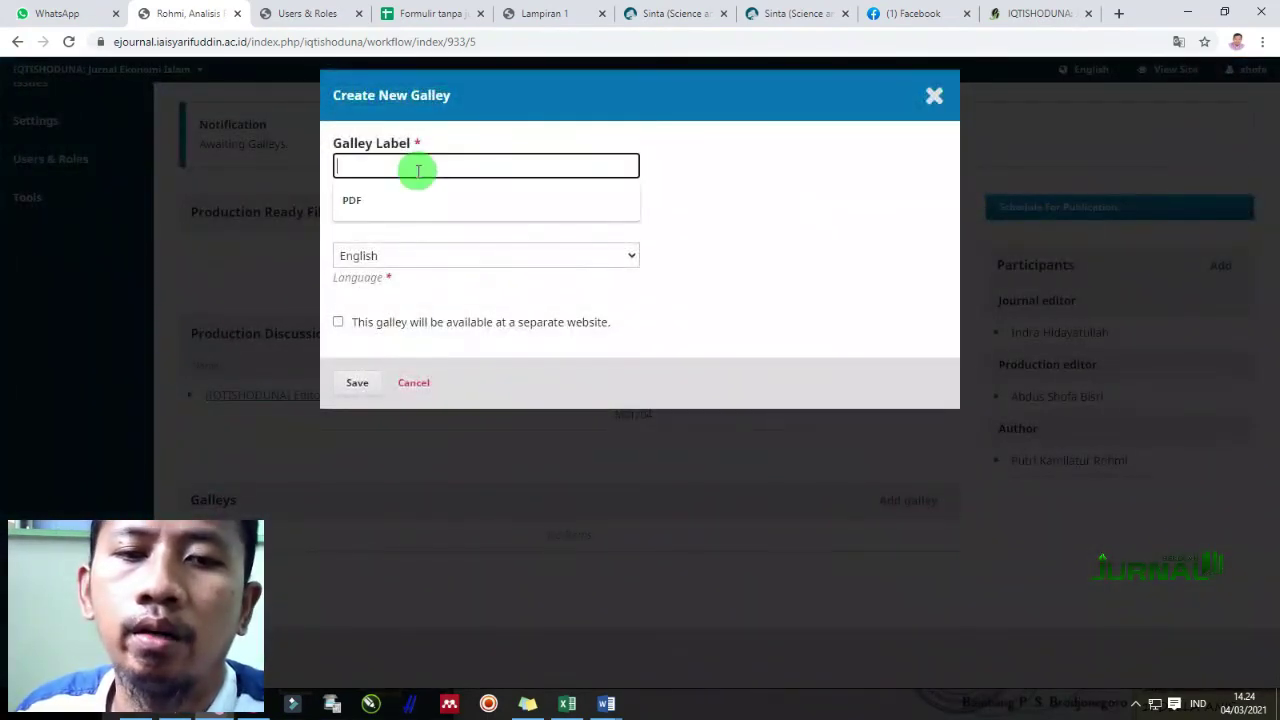
click(380, 200)
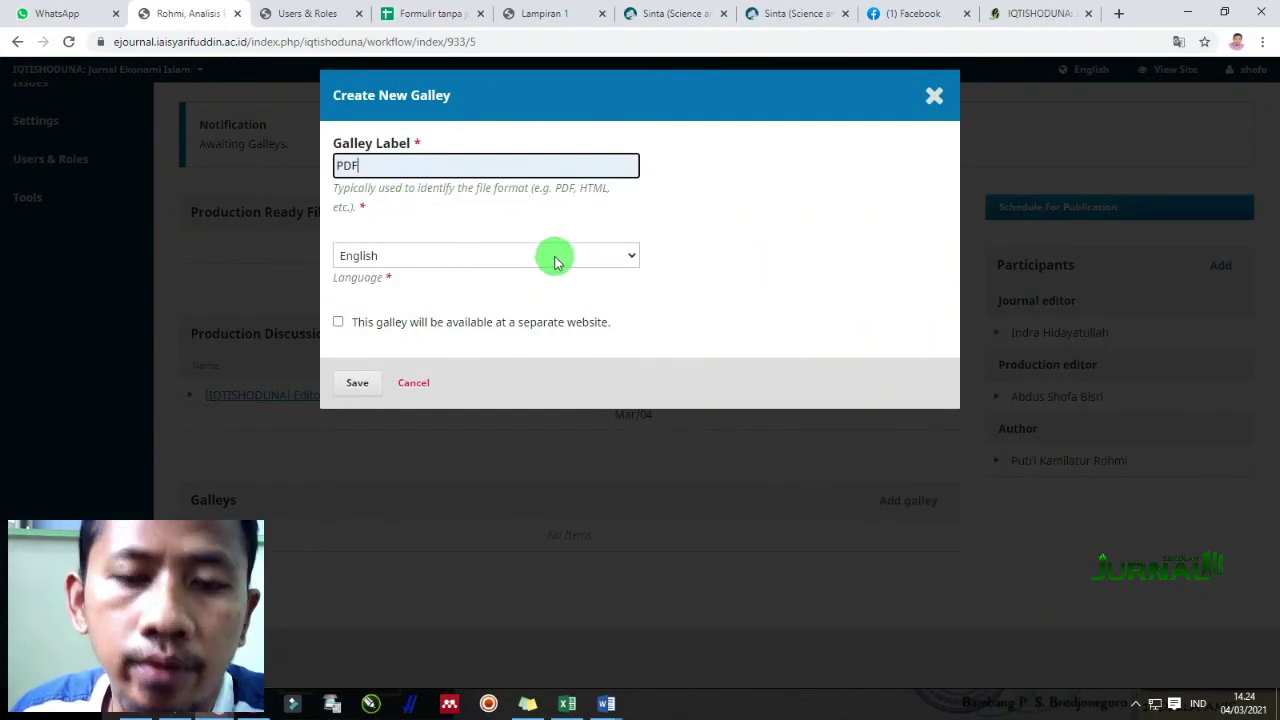
click(740, 277)
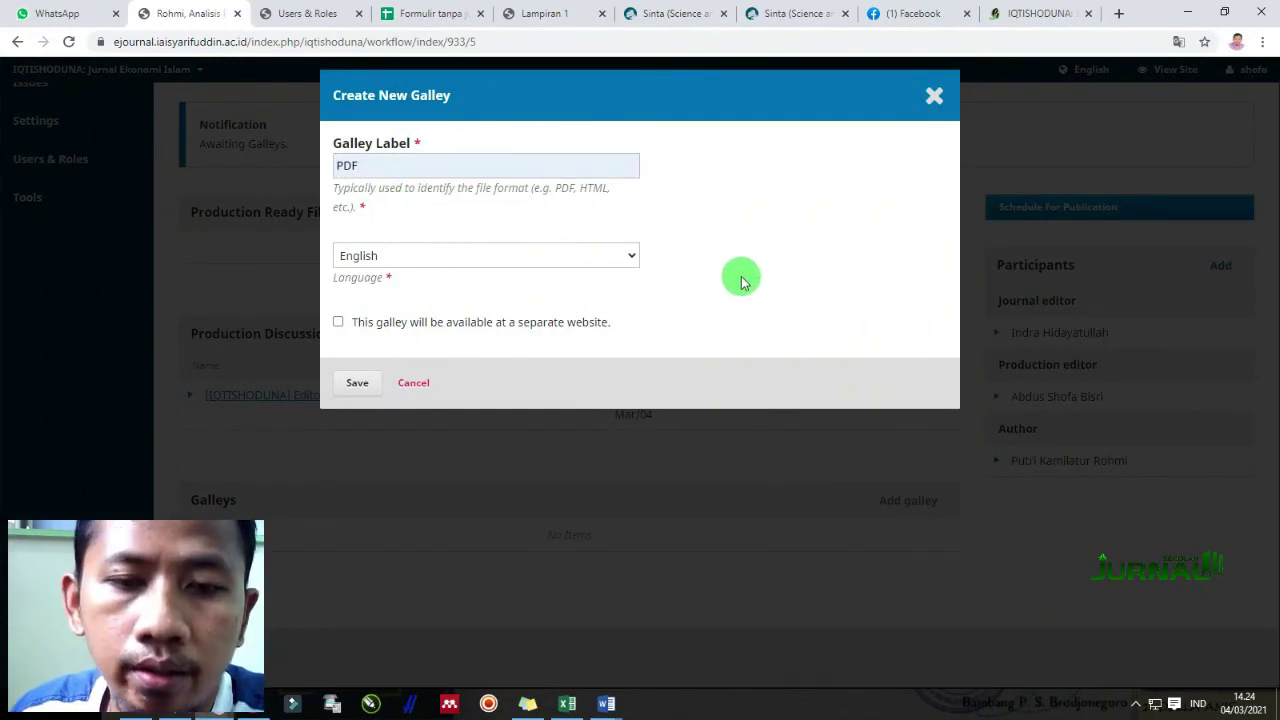
click(396, 169)
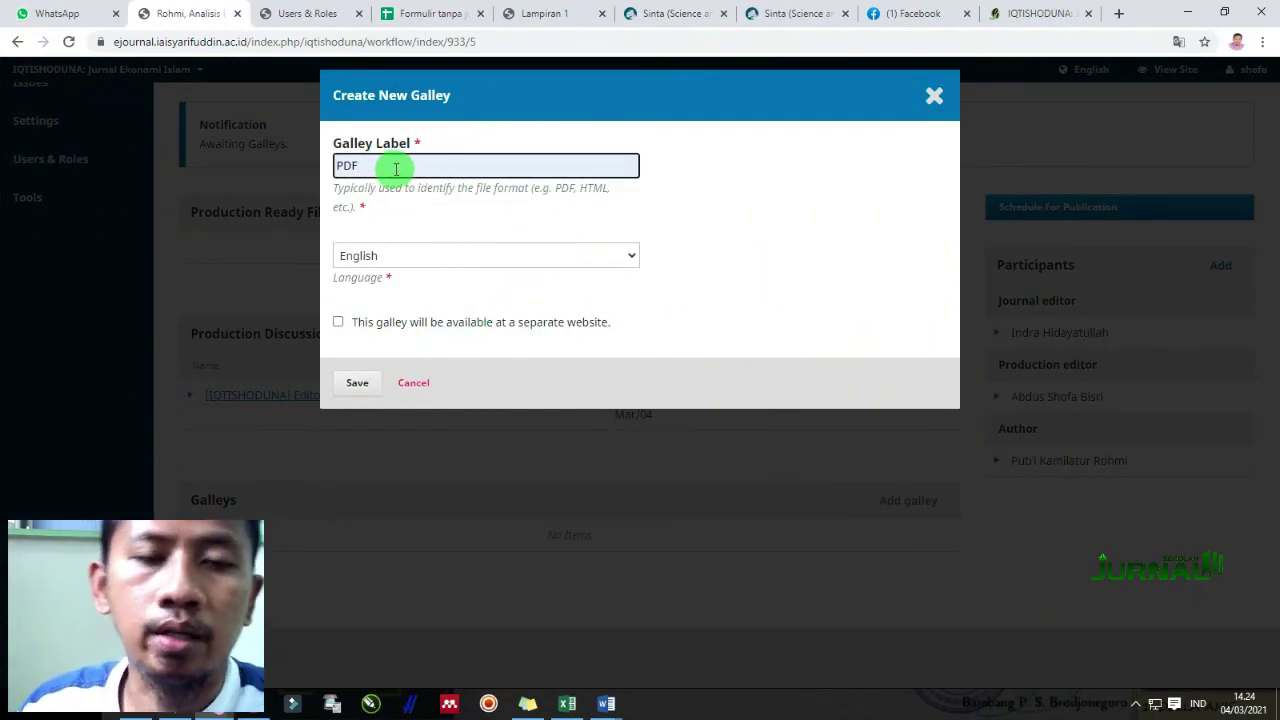
click(360, 383)
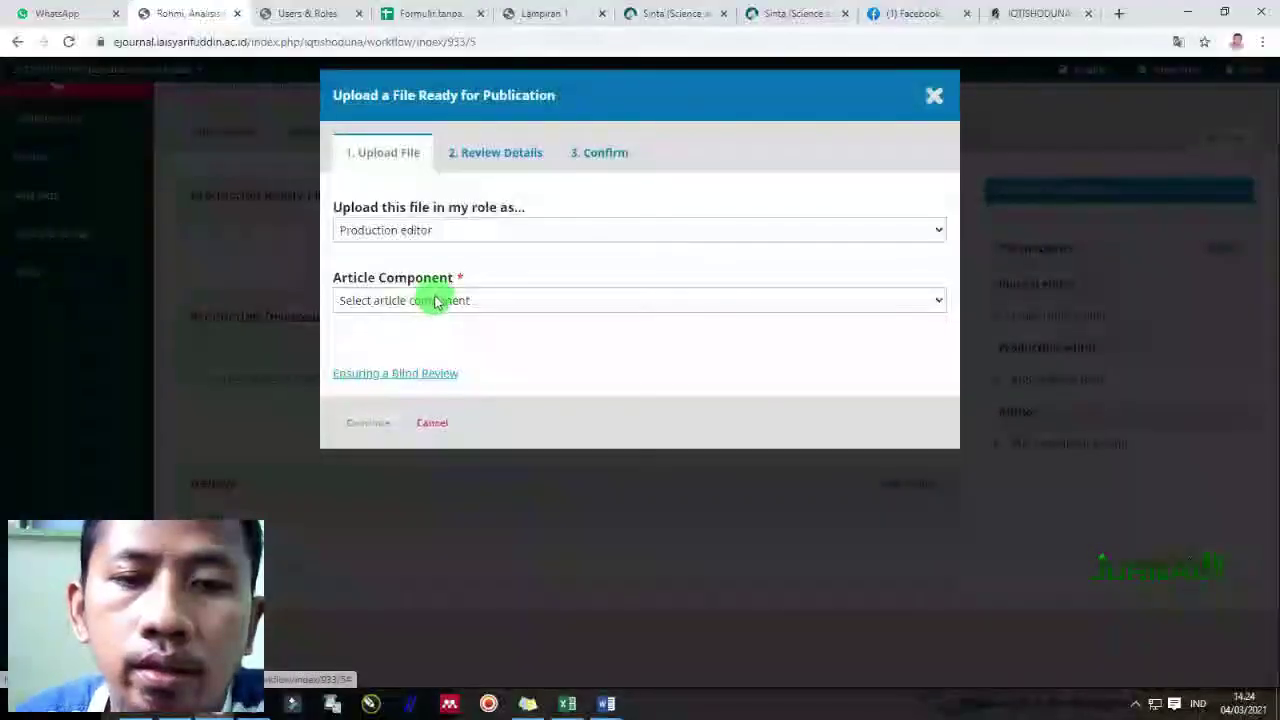
Choose Article Text and browse the removable disk to the Production Muhasabatuna folder
click(440, 302)
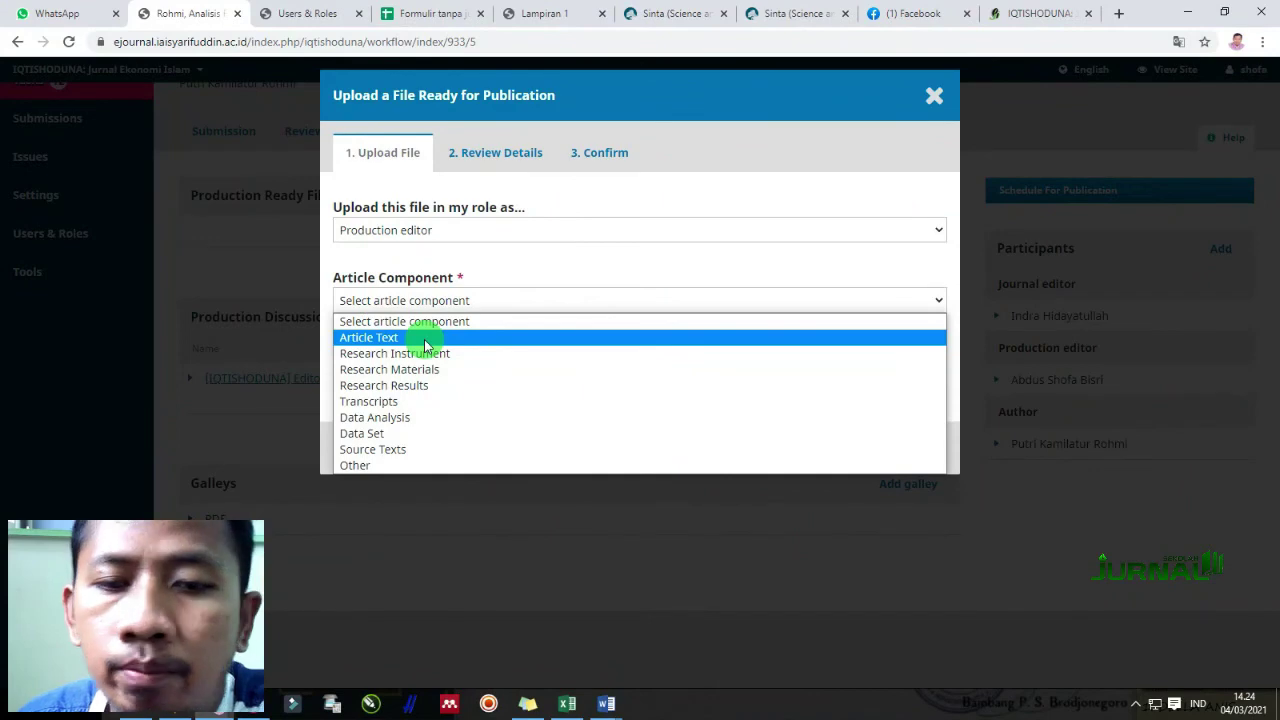
click(424, 345)
click(905, 362)
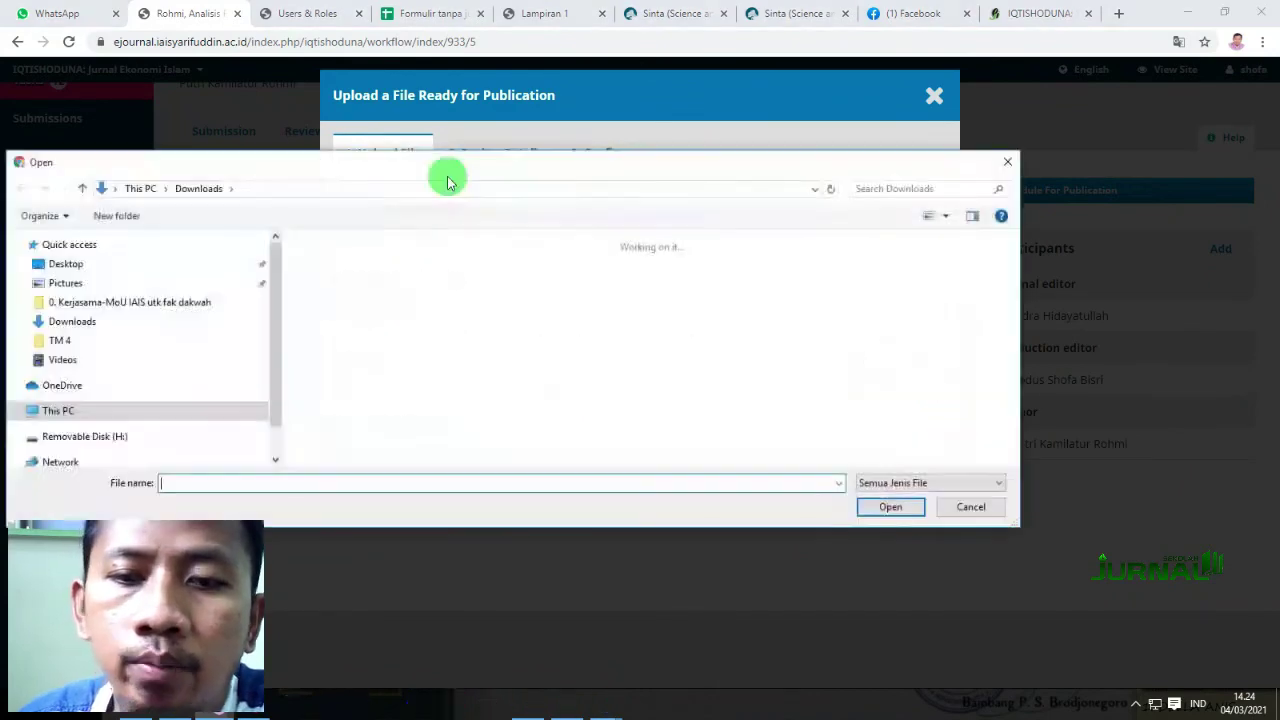
scroll(137, 423, down, 1)
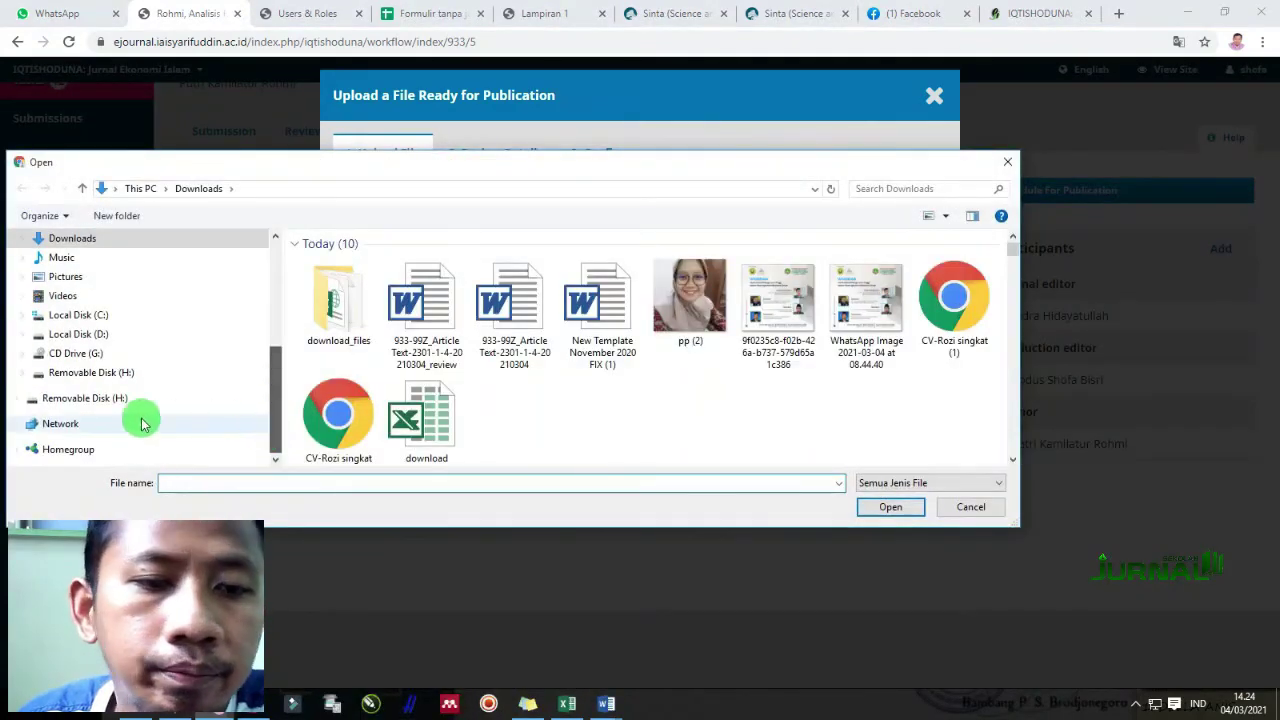
click(23, 371)
scroll(127, 397, down, 1)
scroll(127, 397, down, 7)
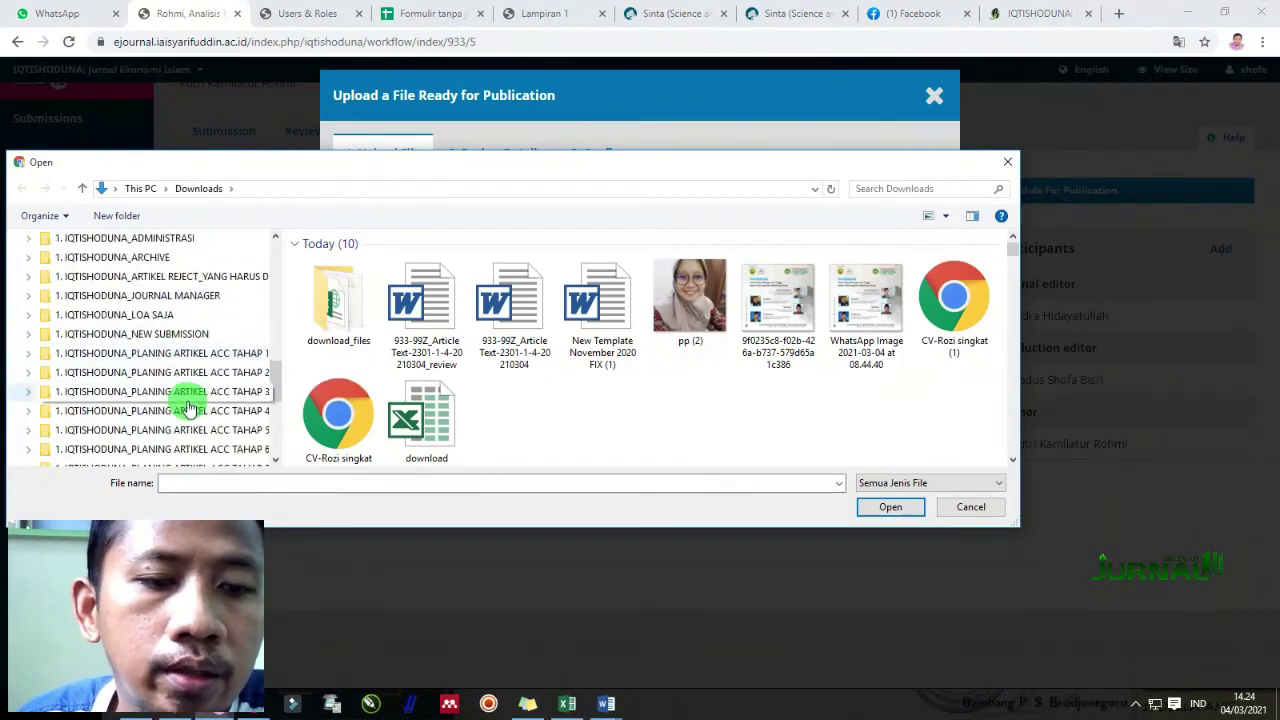
click(135, 316)
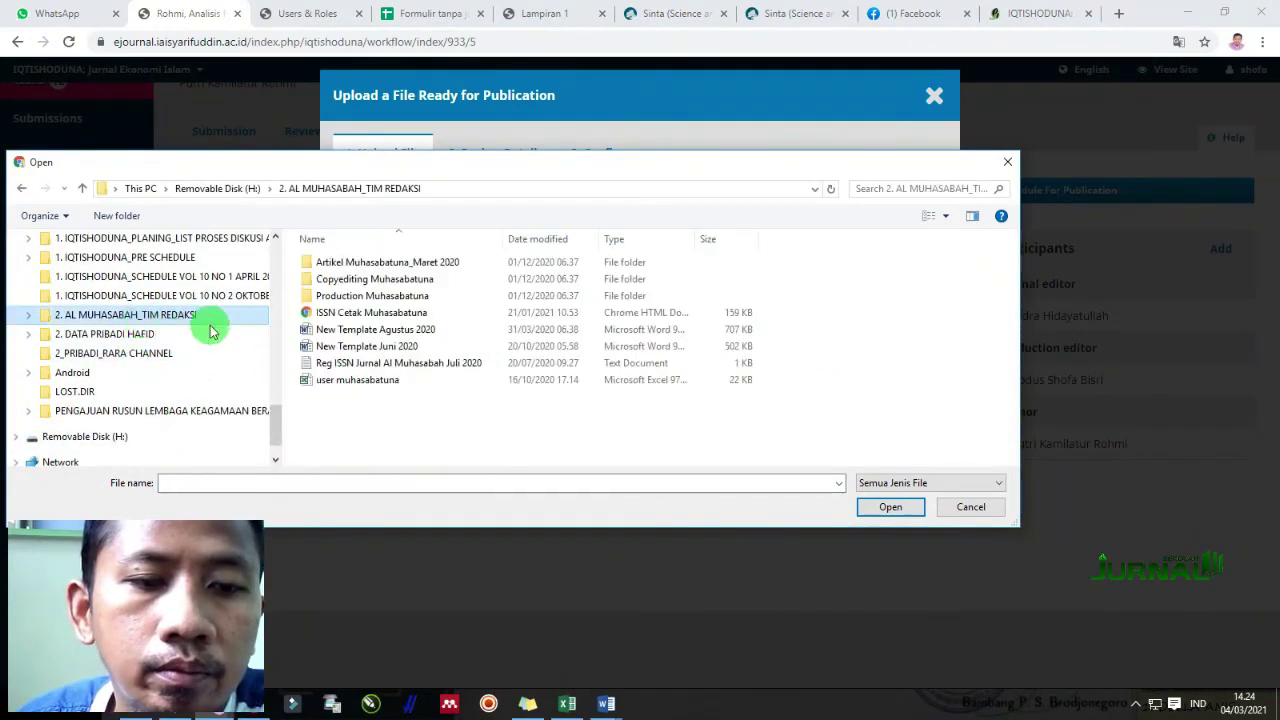
double_click(412, 295)
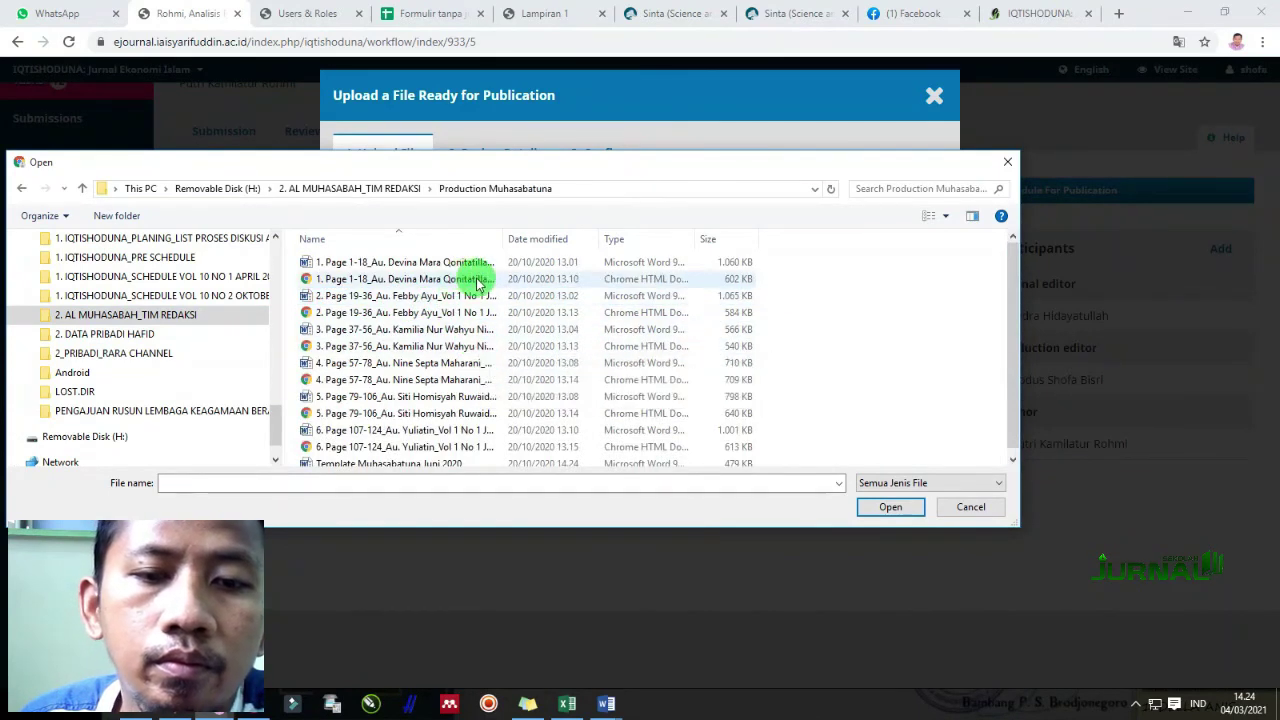
double_click(504, 236)
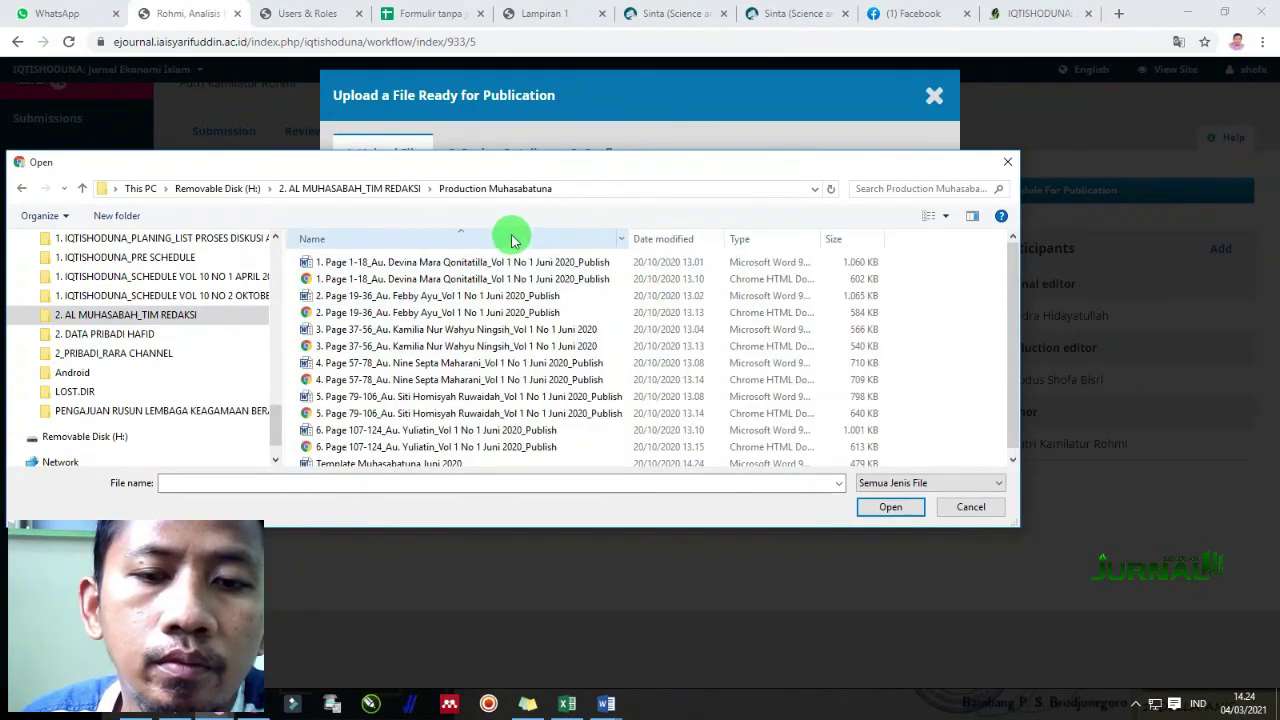
Upload the first article's PDF file to the galley and complete the steps
click(458, 280)
double_click(467, 285)
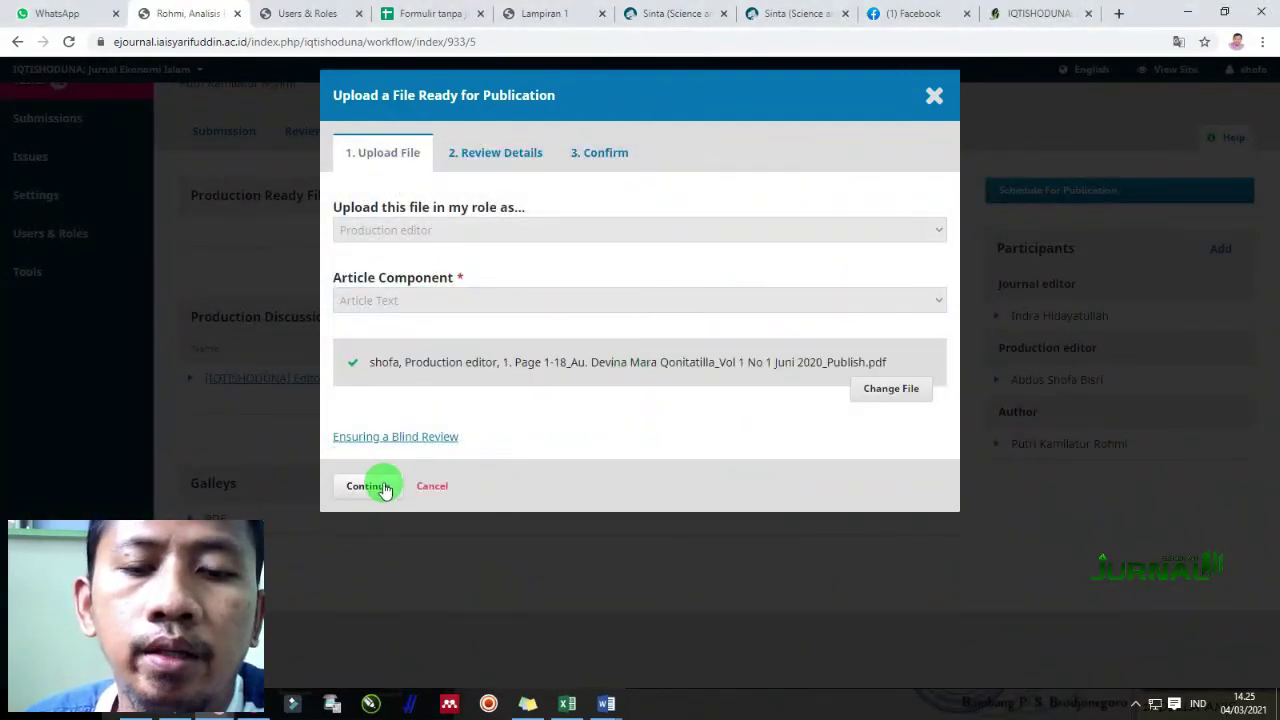
click(370, 486)
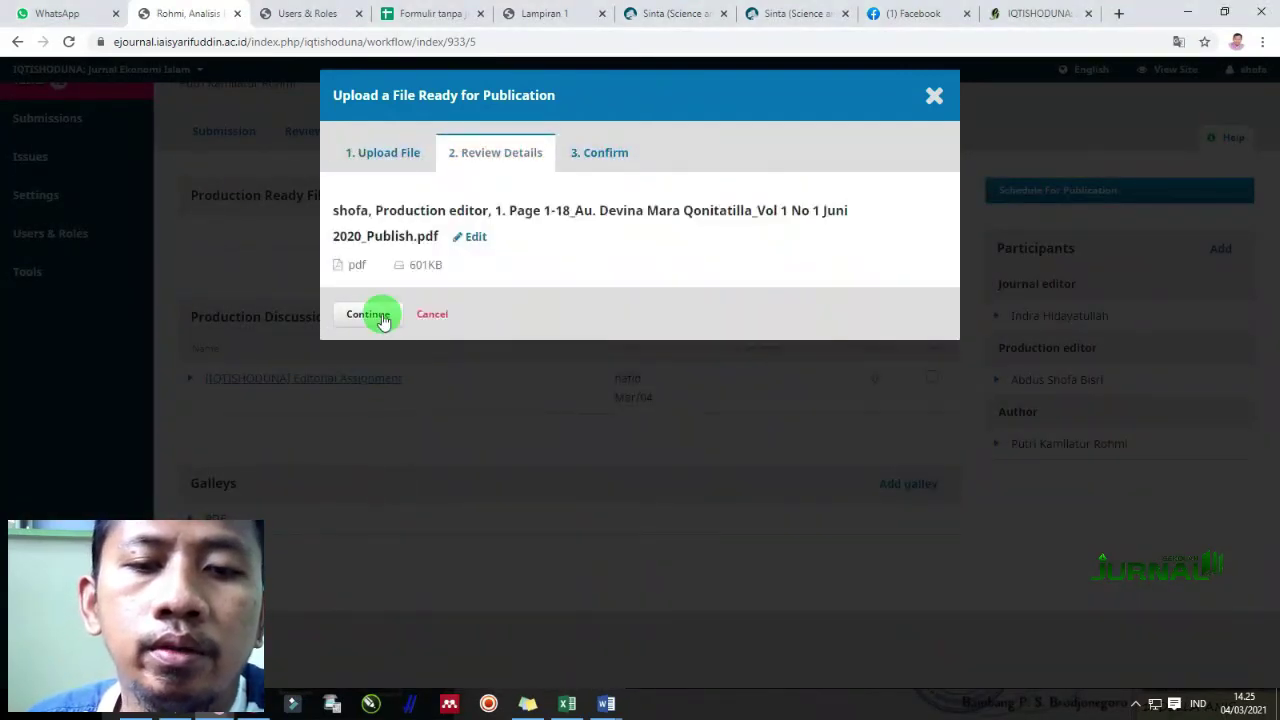
click(370, 314)
click(384, 344)
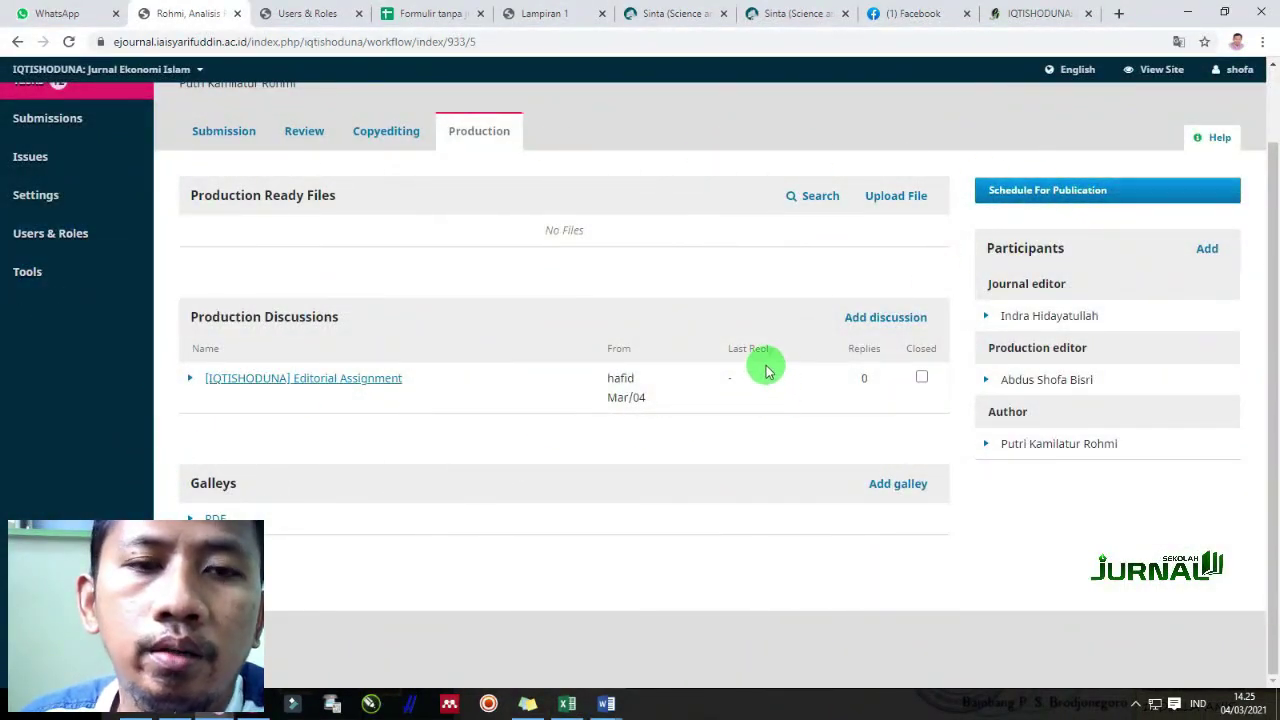
Schedule for issue Vol 10 No 1 (2021): April with pages 137-150
scroll(700, 390, up, 1)
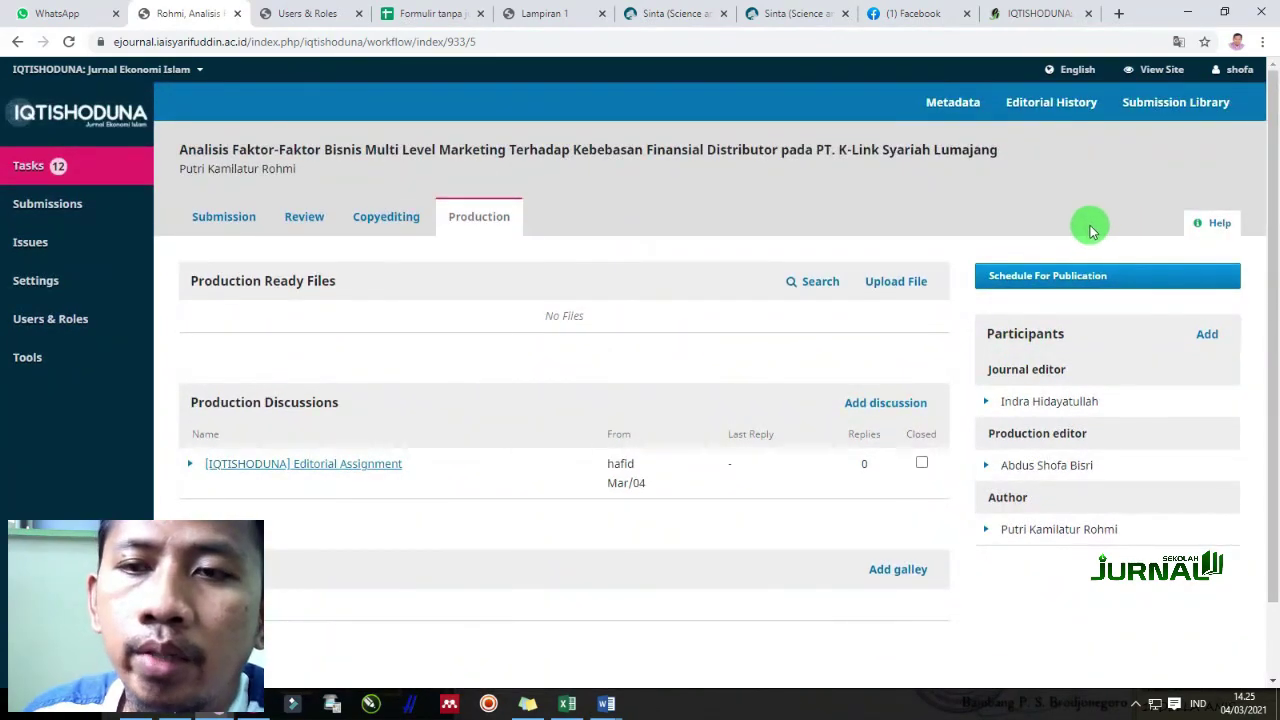
click(1069, 280)
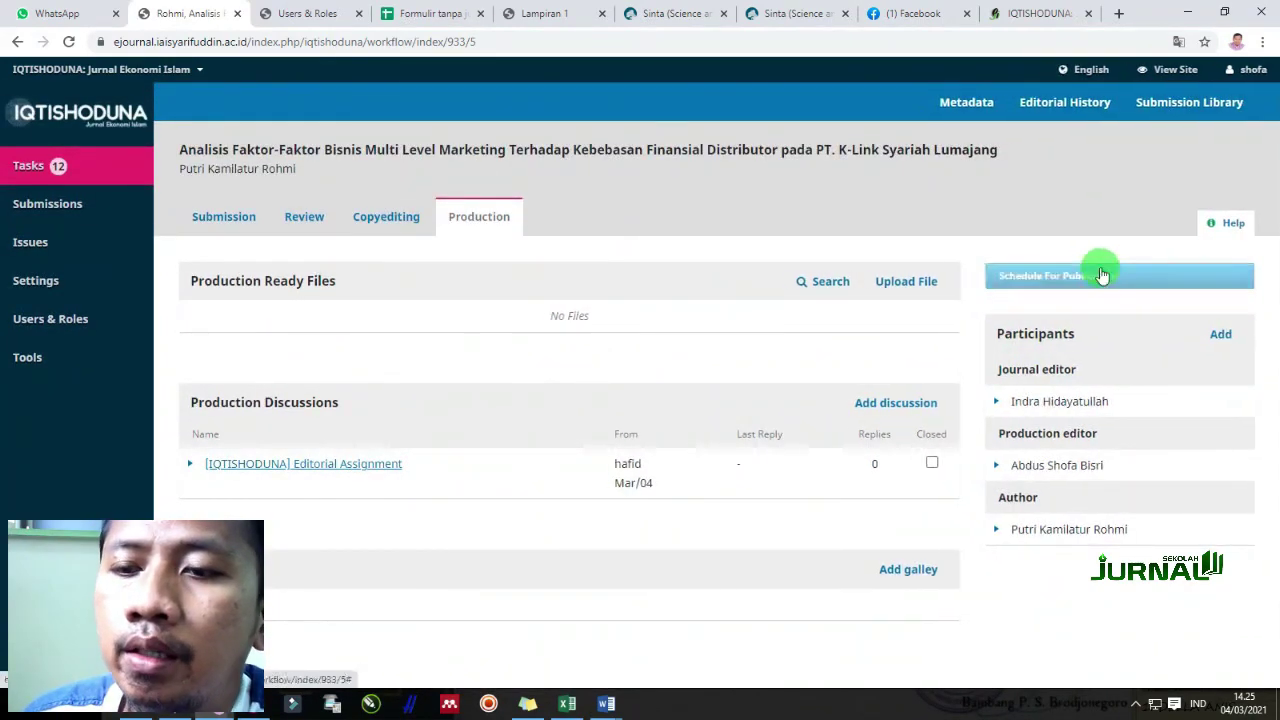
click(491, 165)
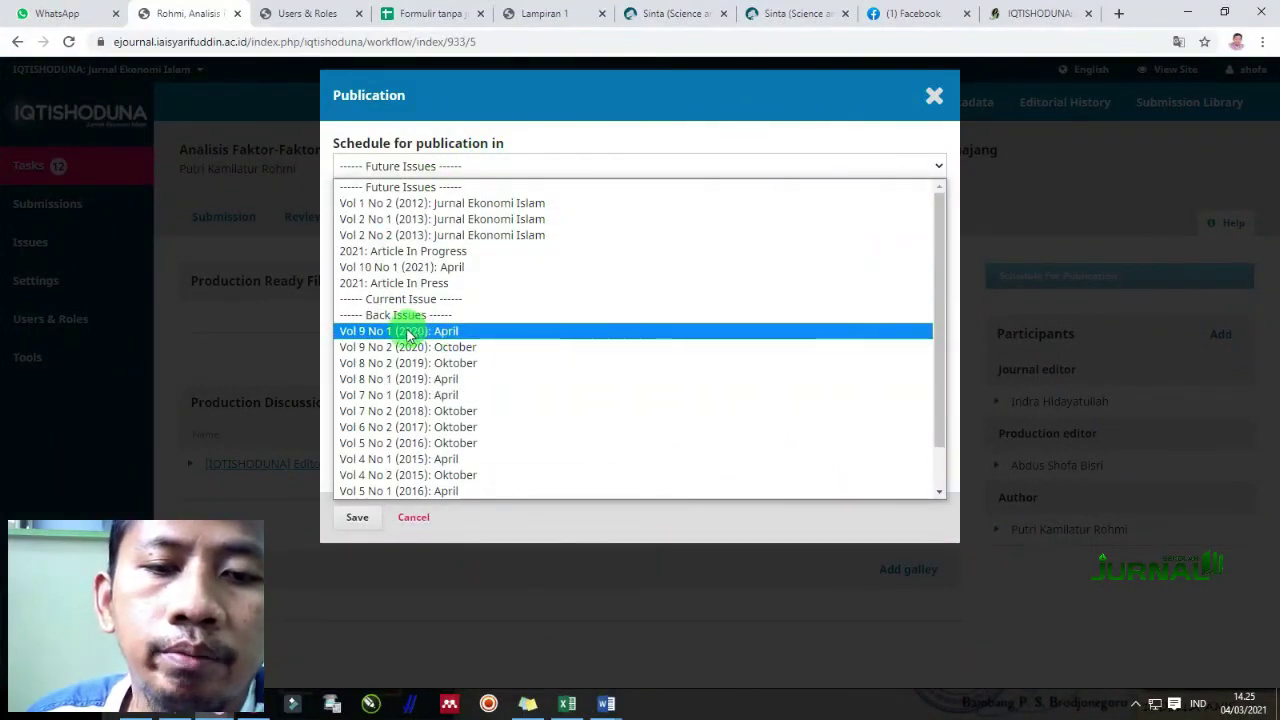
click(381, 268)
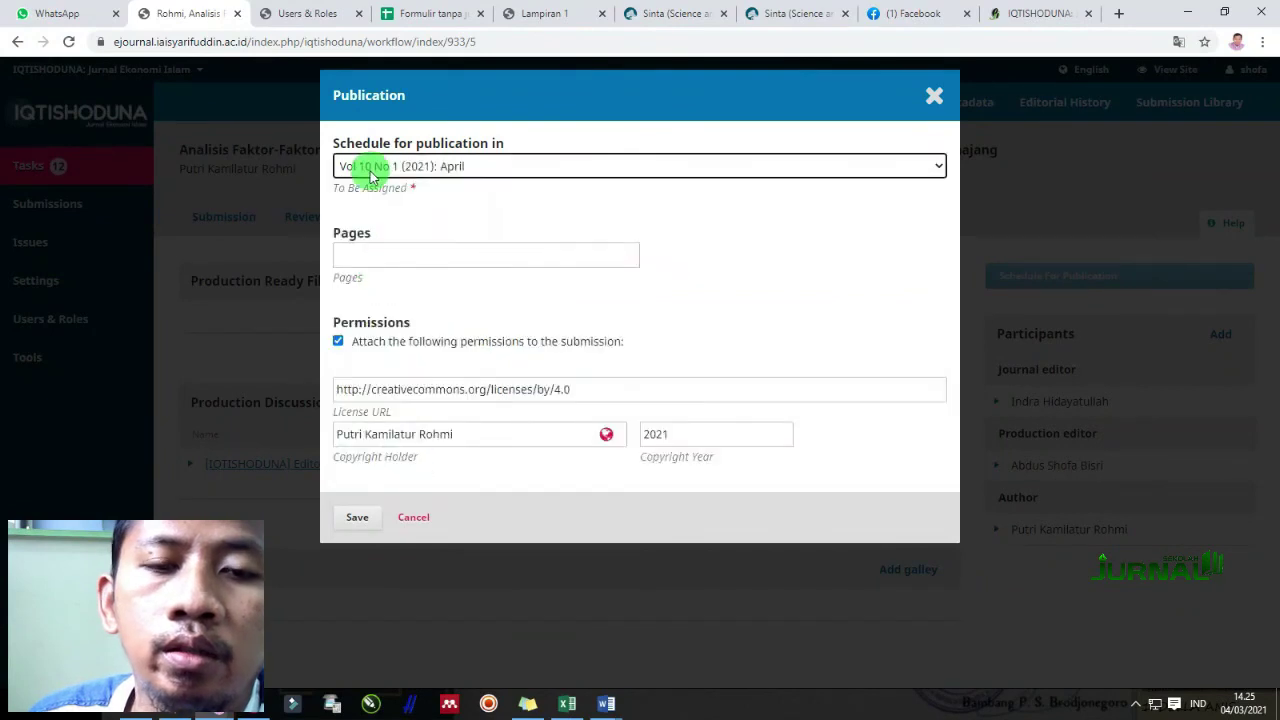
click(392, 253)
click(404, 292)
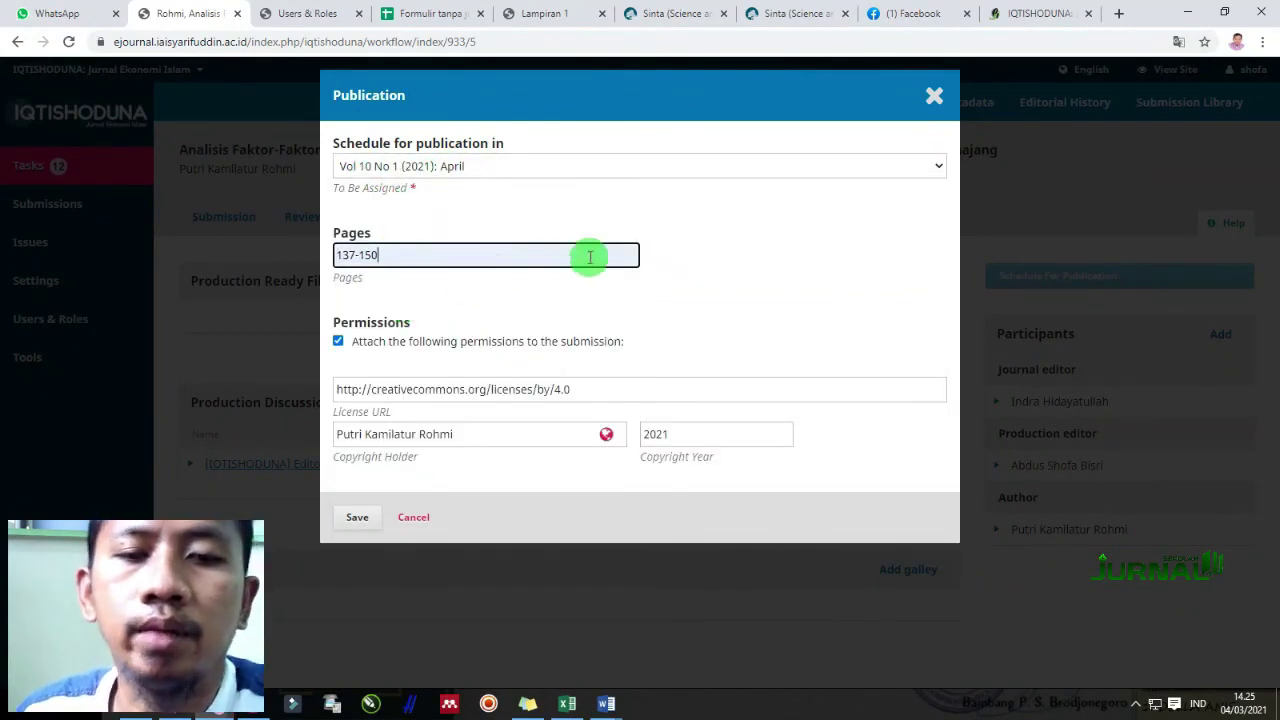
Cancel the scheduling unsaved and return to the public IQTISHODUNA site
click(412, 519)
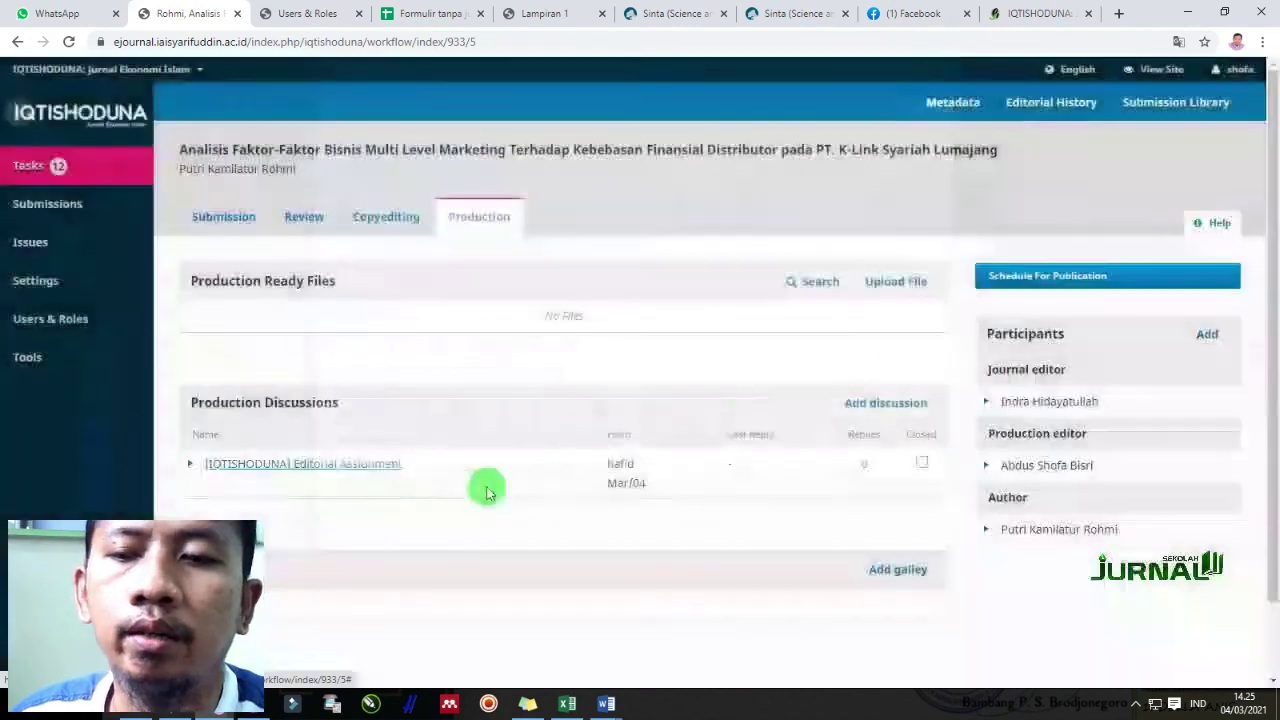
click(1041, 11)
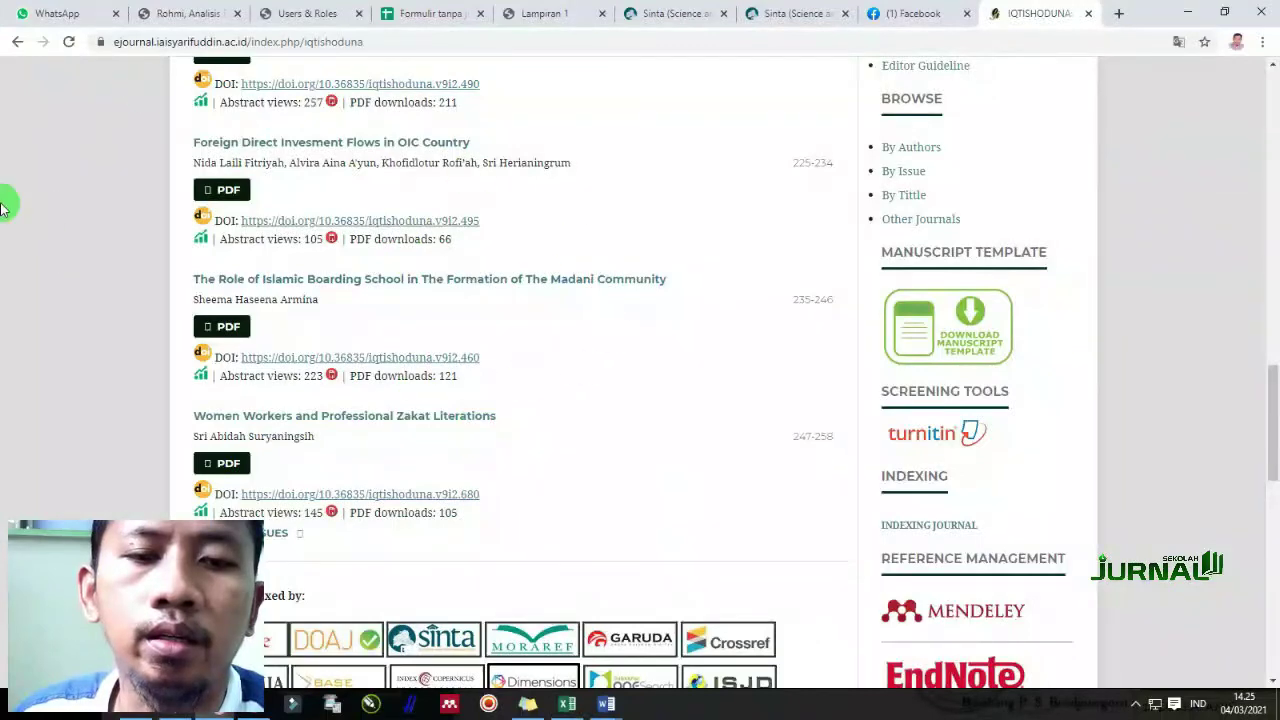
scroll(680, 560, up, 6)
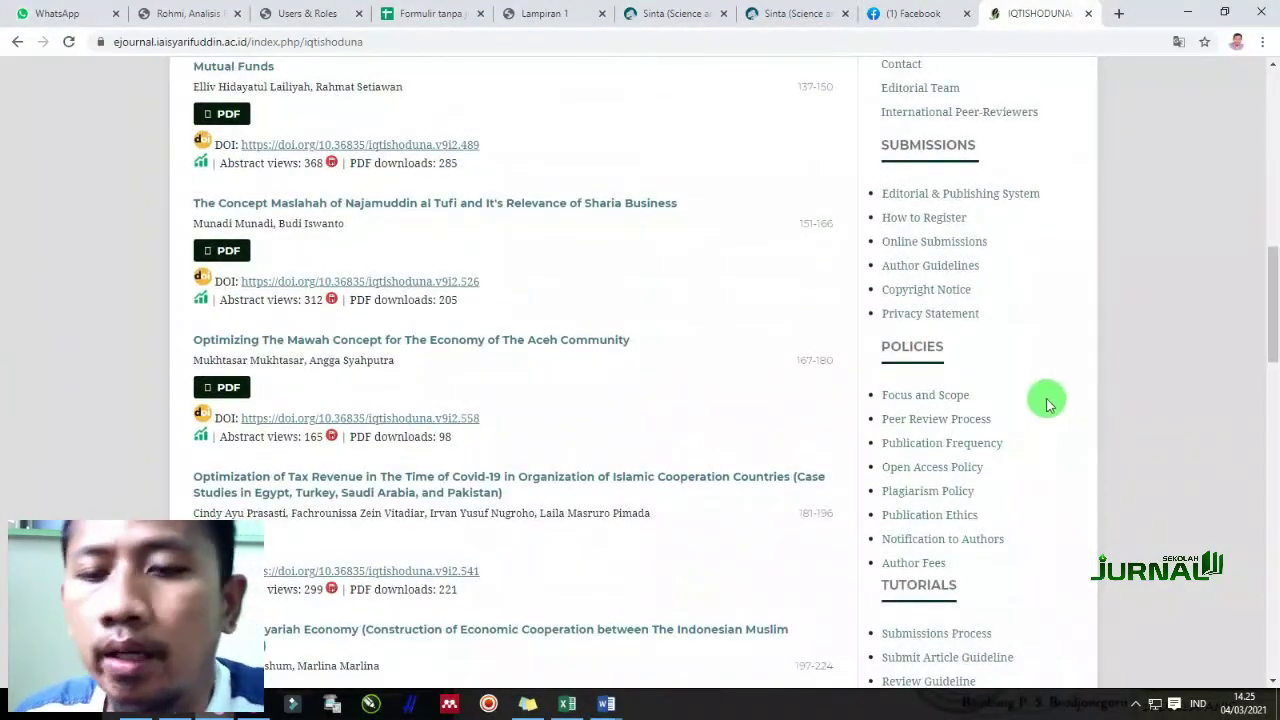